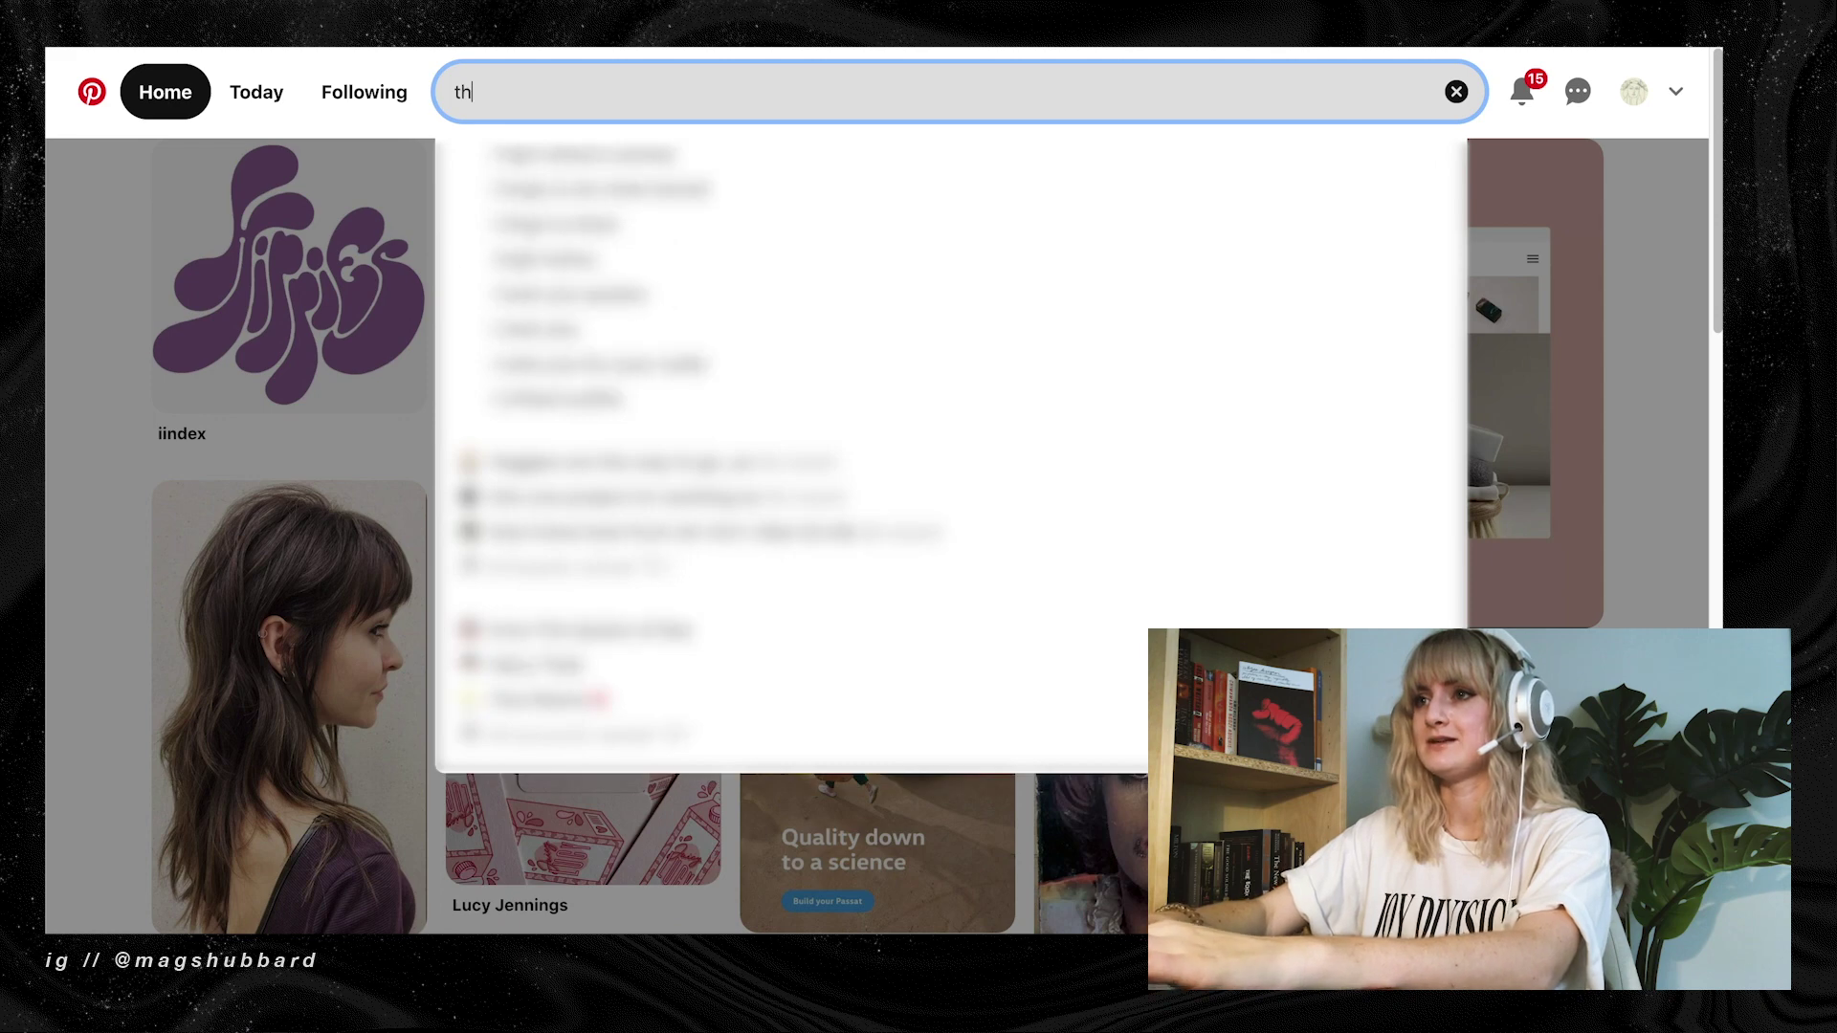
Search Pinterest for "the runaways cherry bomb"
type("r")
type("un")
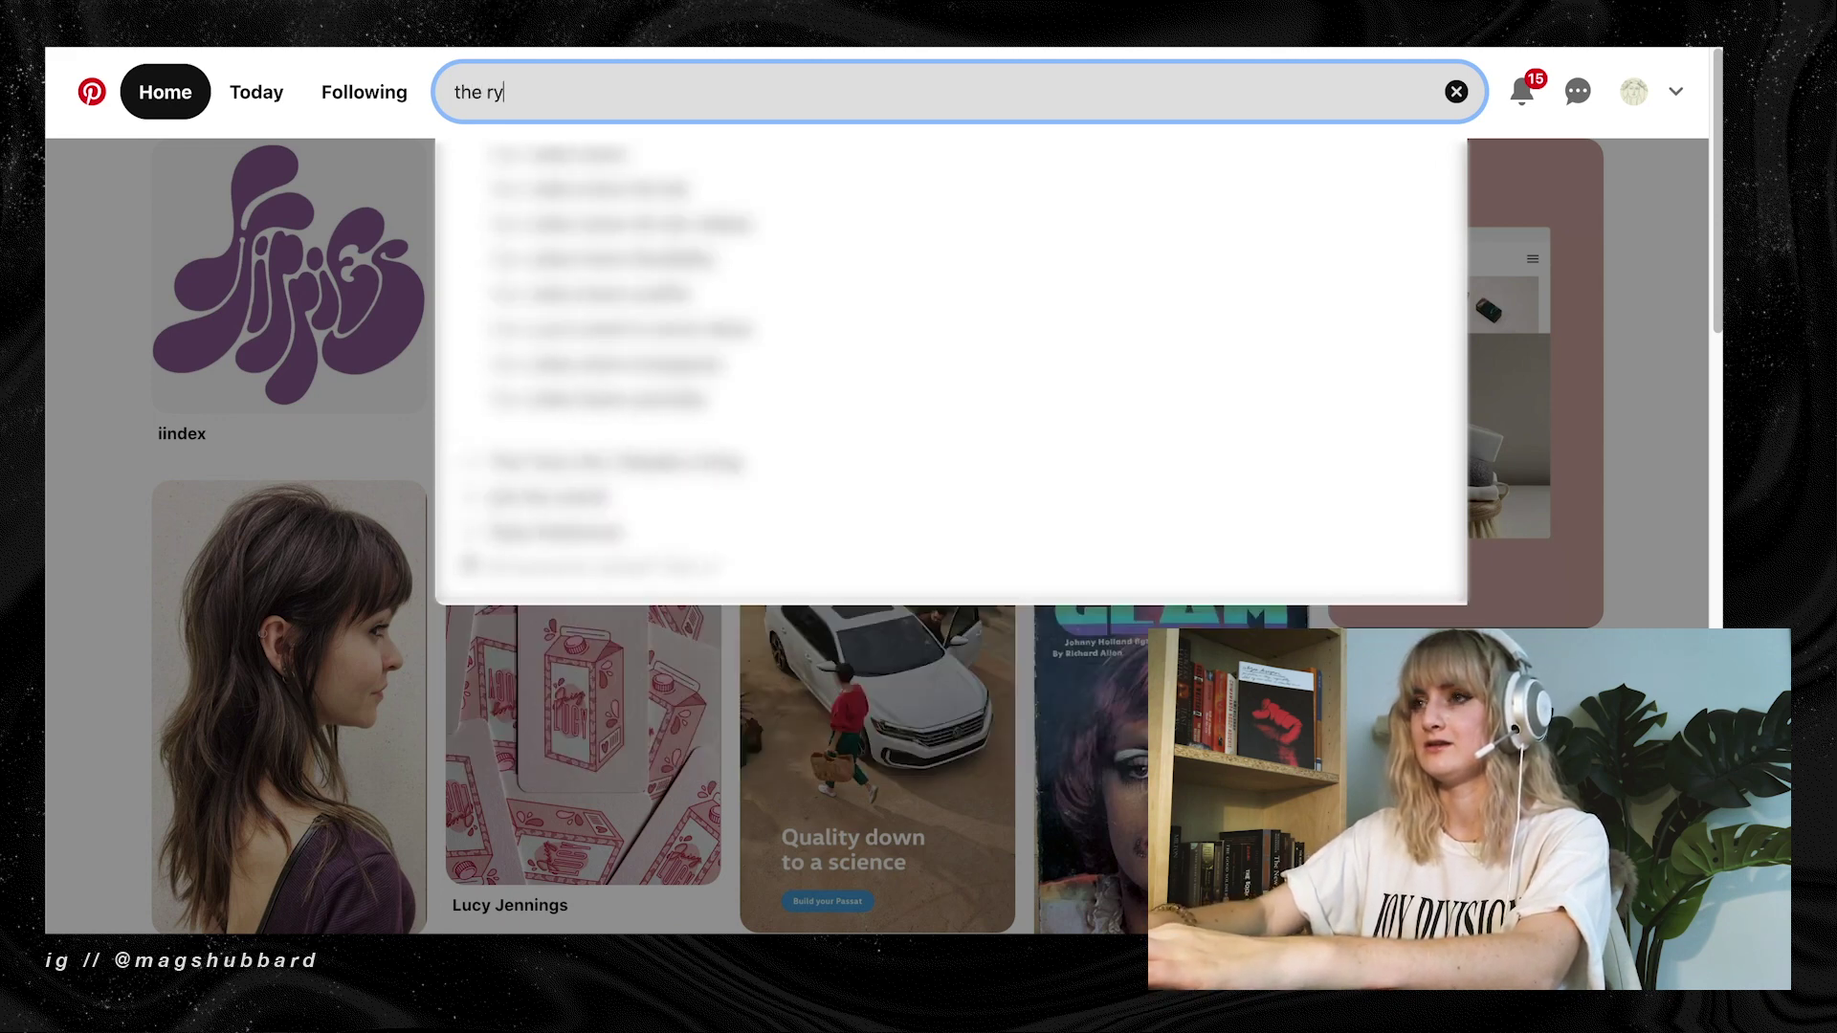
left_click(838, 294)
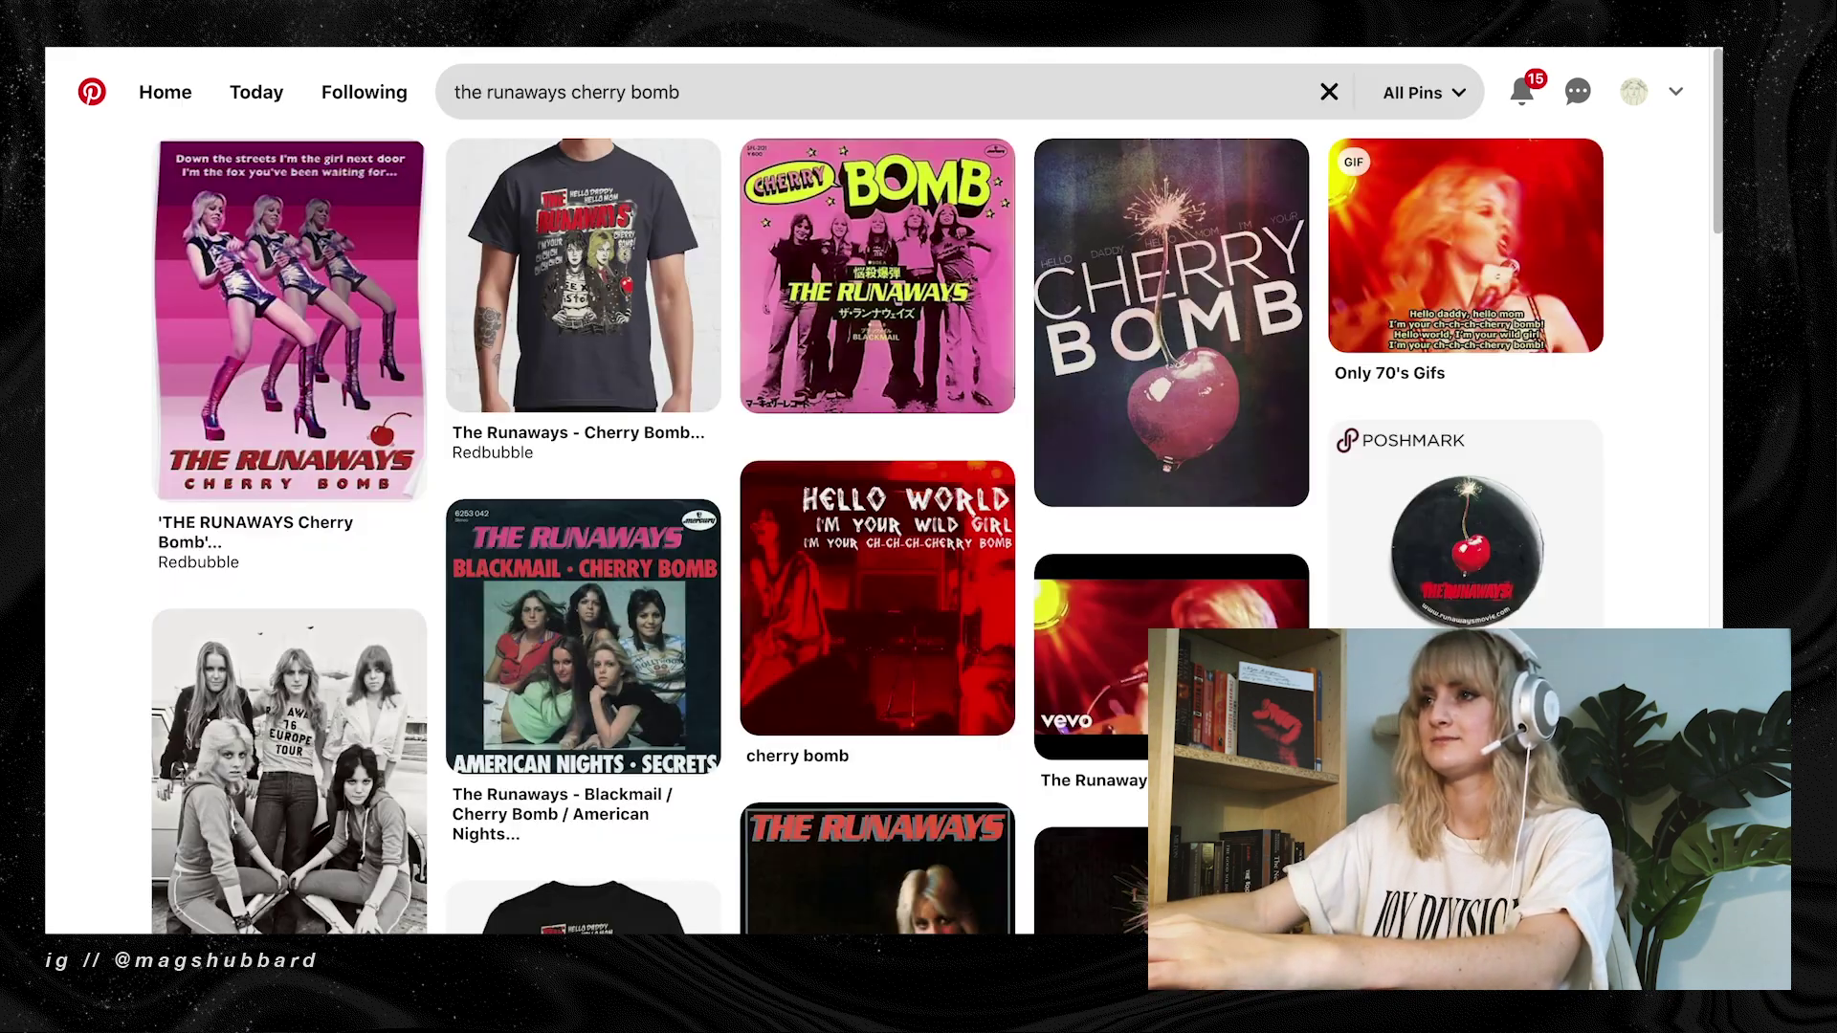
left_click(838, 289)
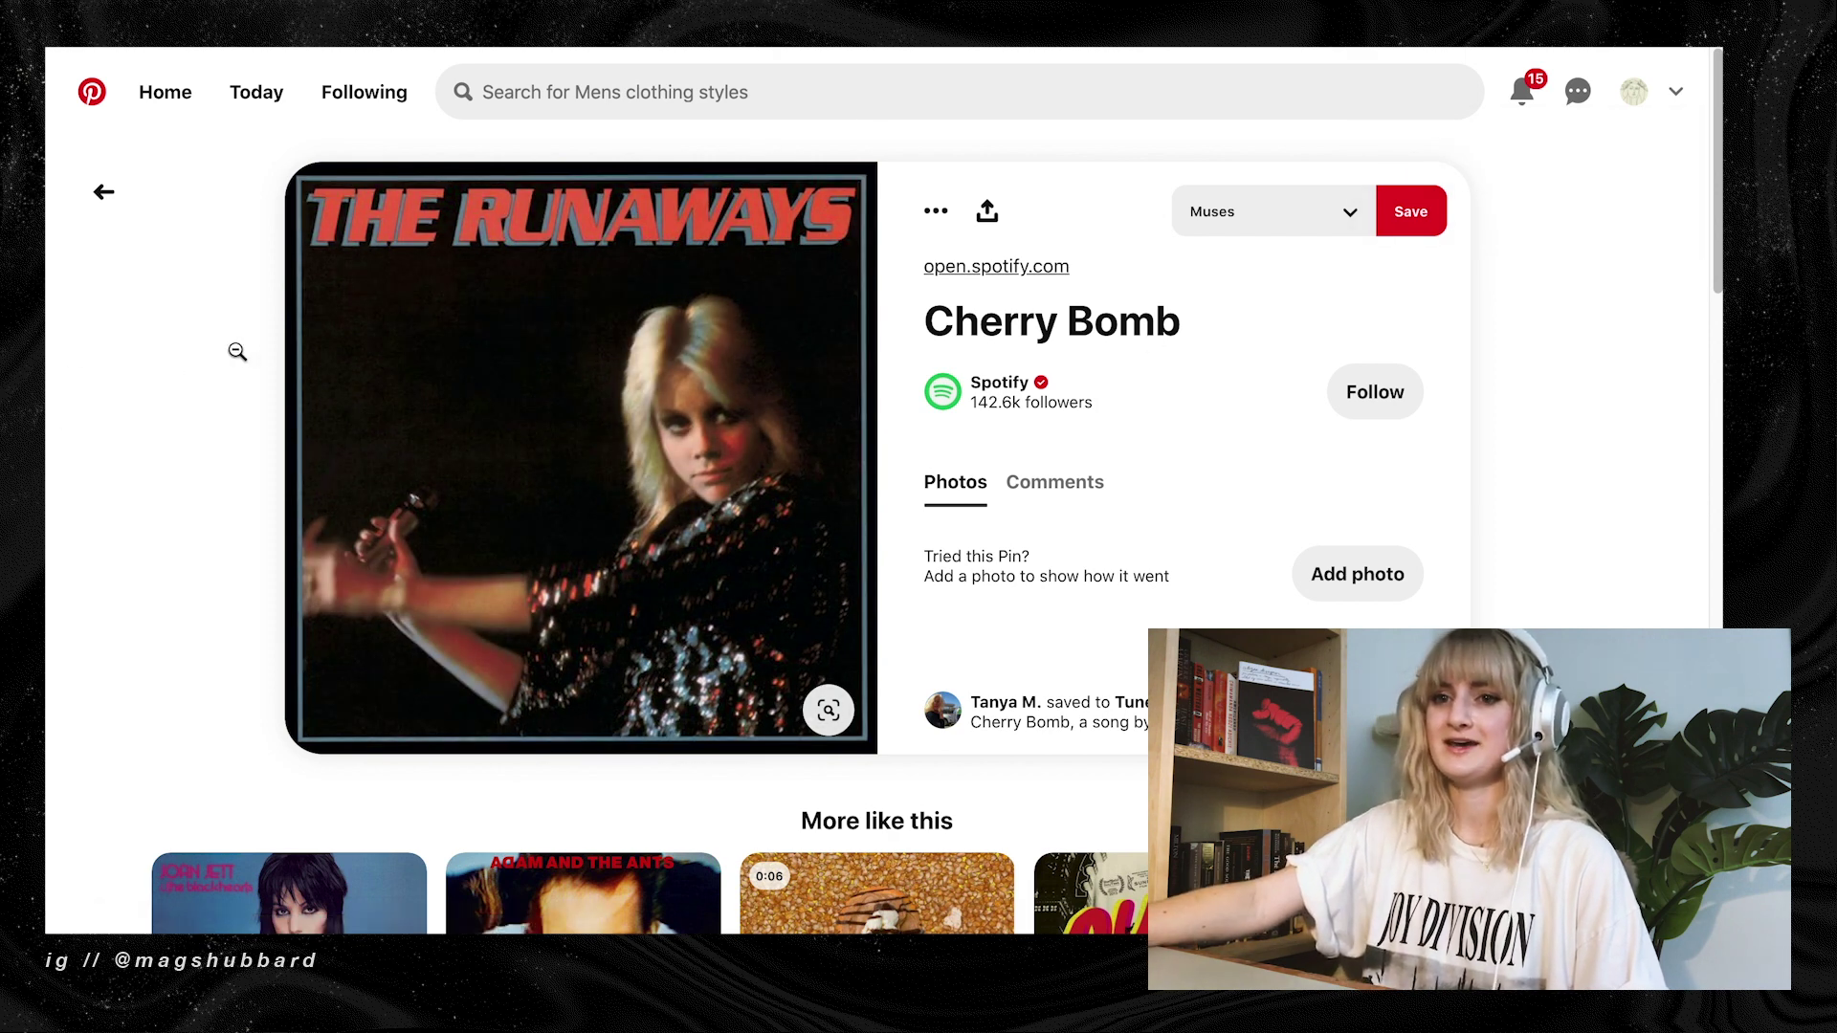
Return to the search results, view the pink Runaways Cherry Bomb poster pin in full, and go back
left_click(103, 191)
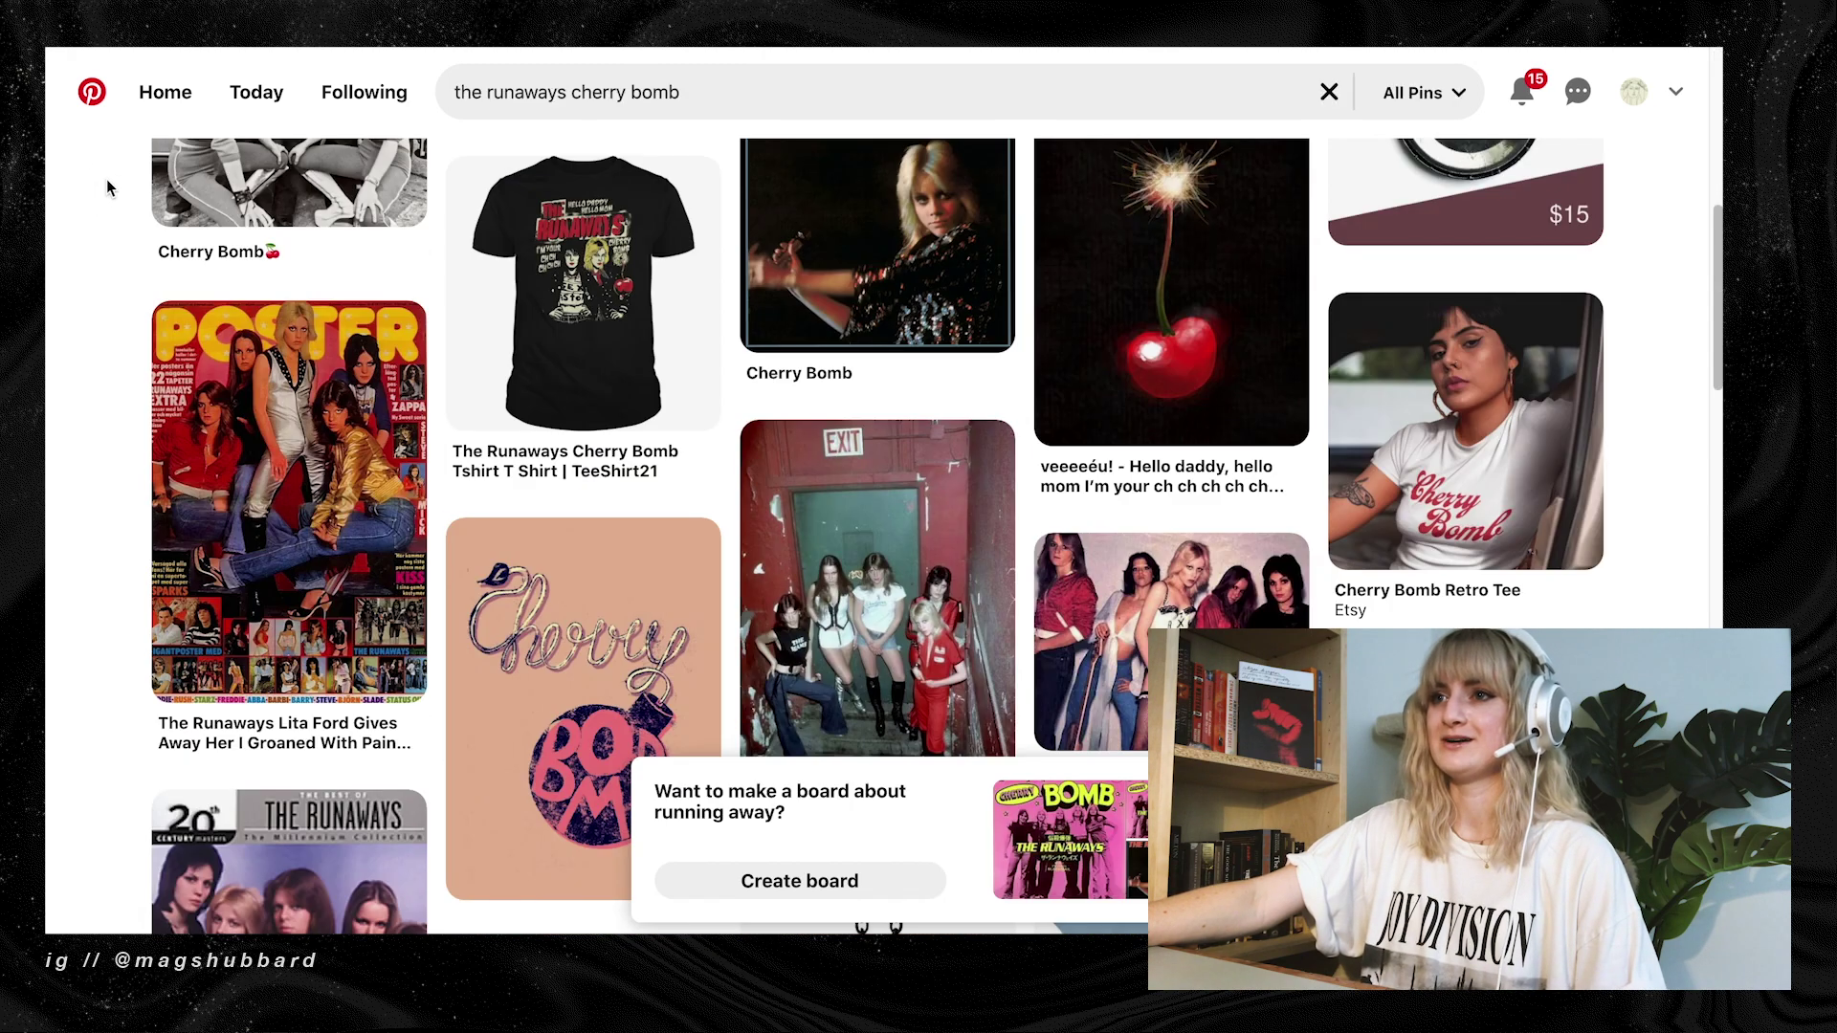
scroll(279, 300, "up", 7)
left_click(270, 259)
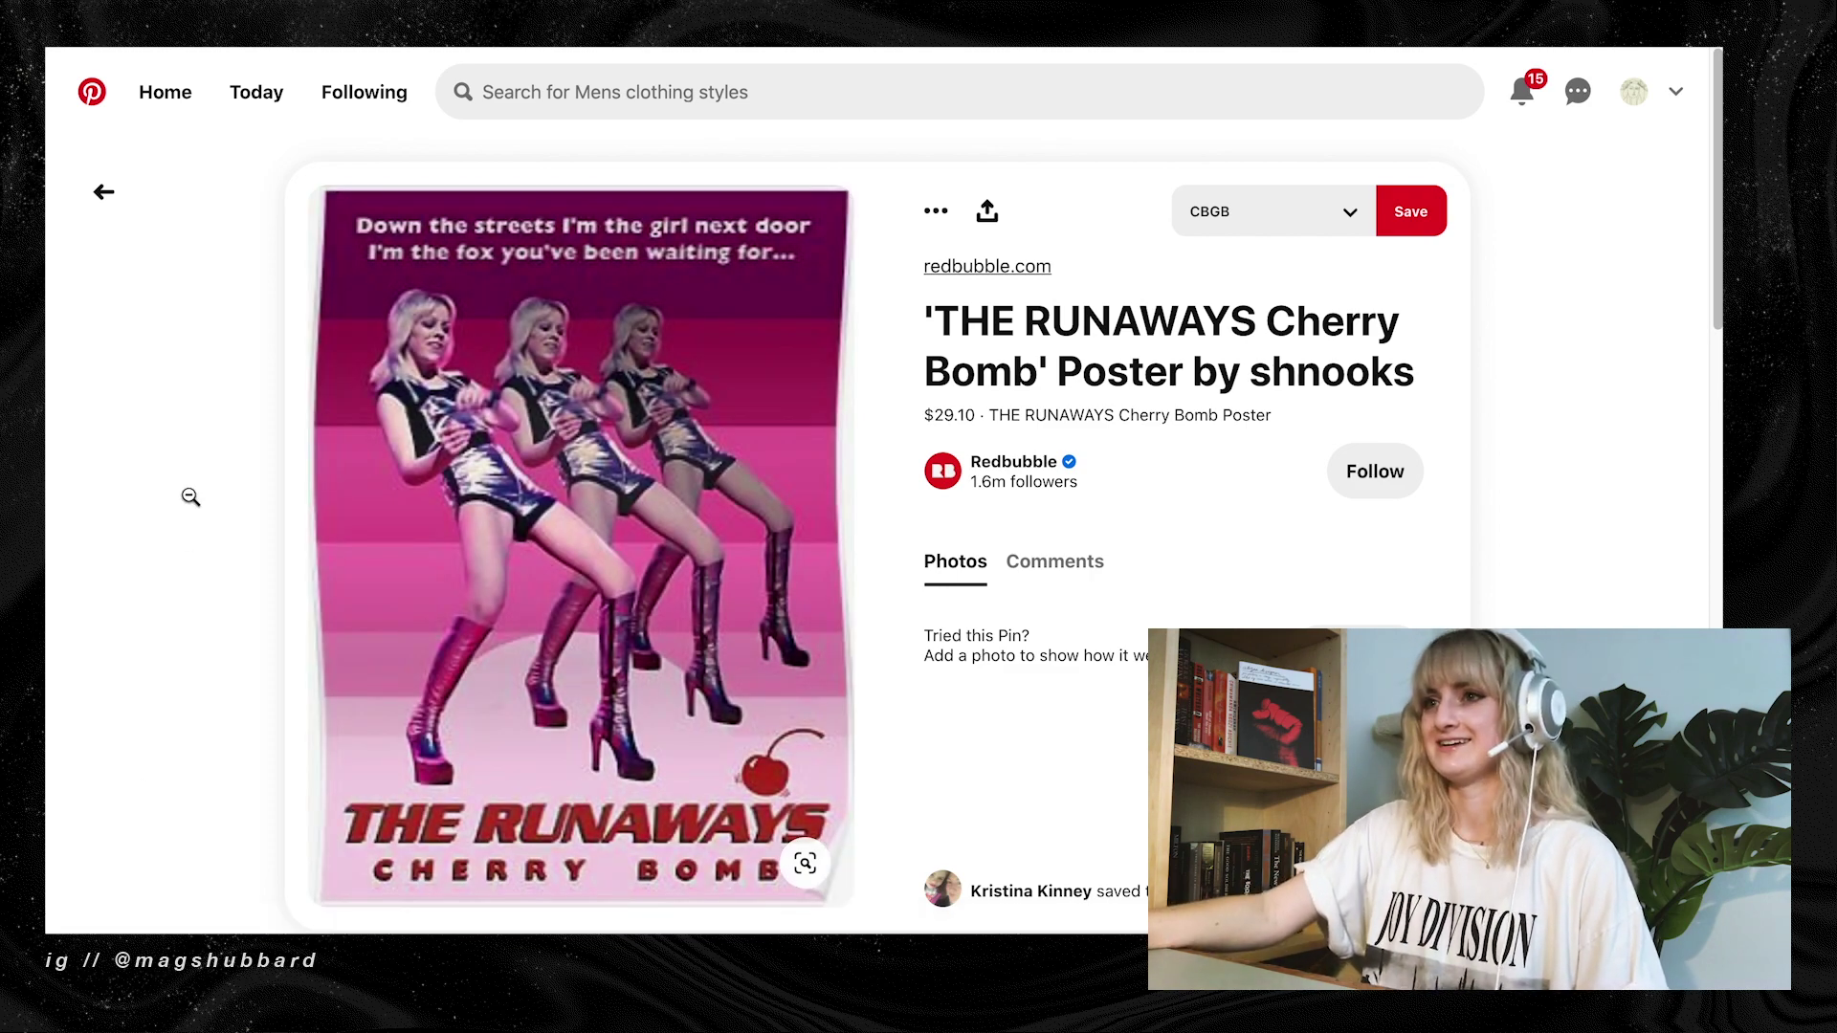
left_click(99, 199)
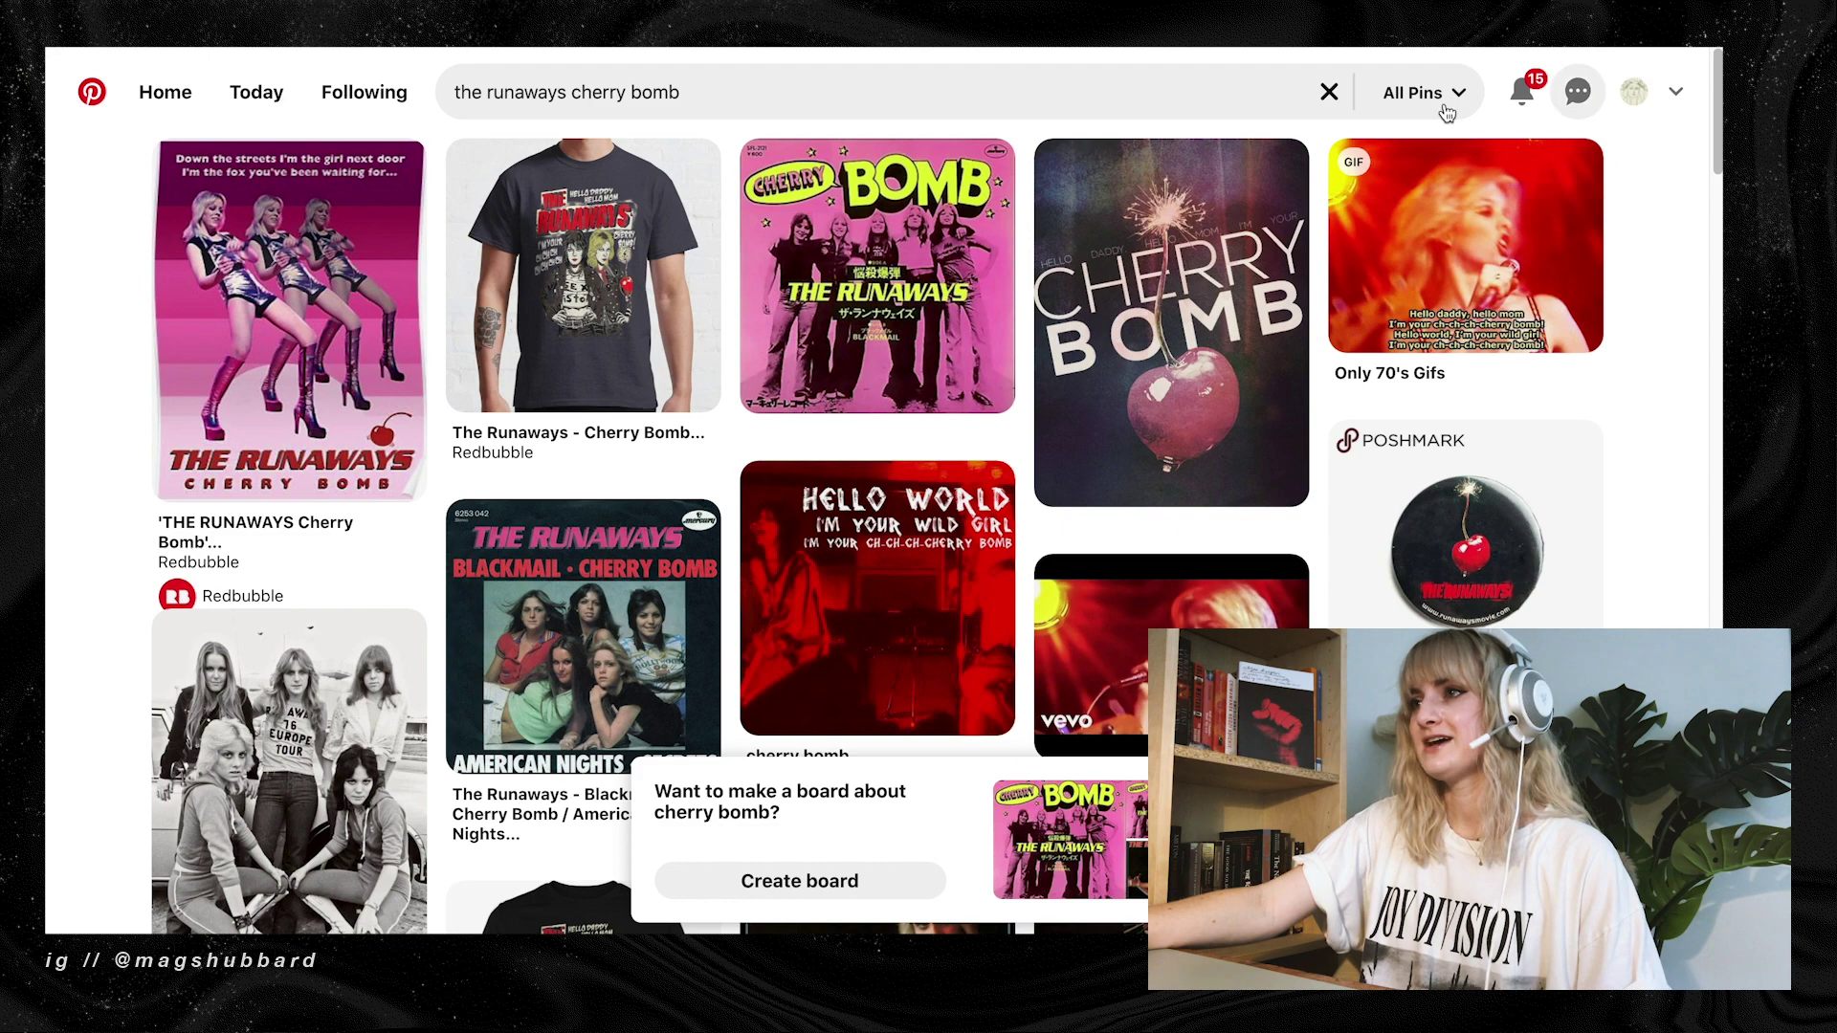
Open the own profile, view the Type design board, and return to the list of boards
left_click(618, 95)
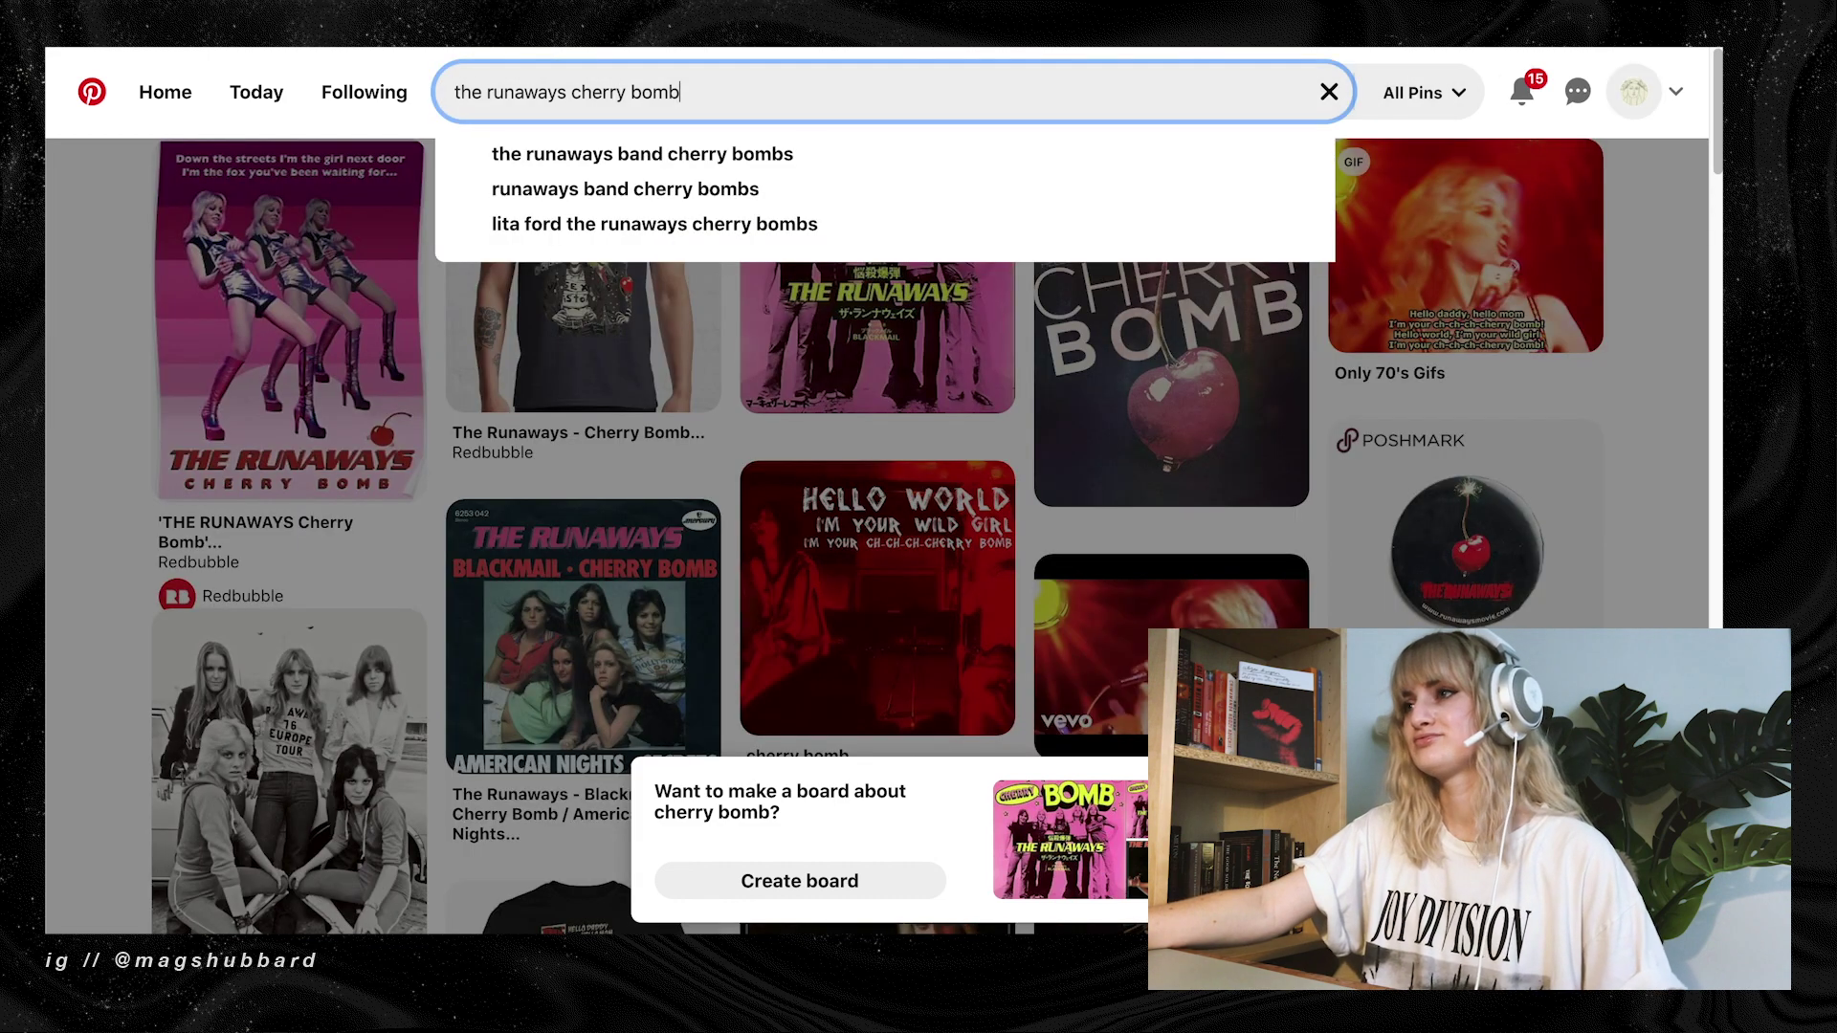
left_click(1634, 91)
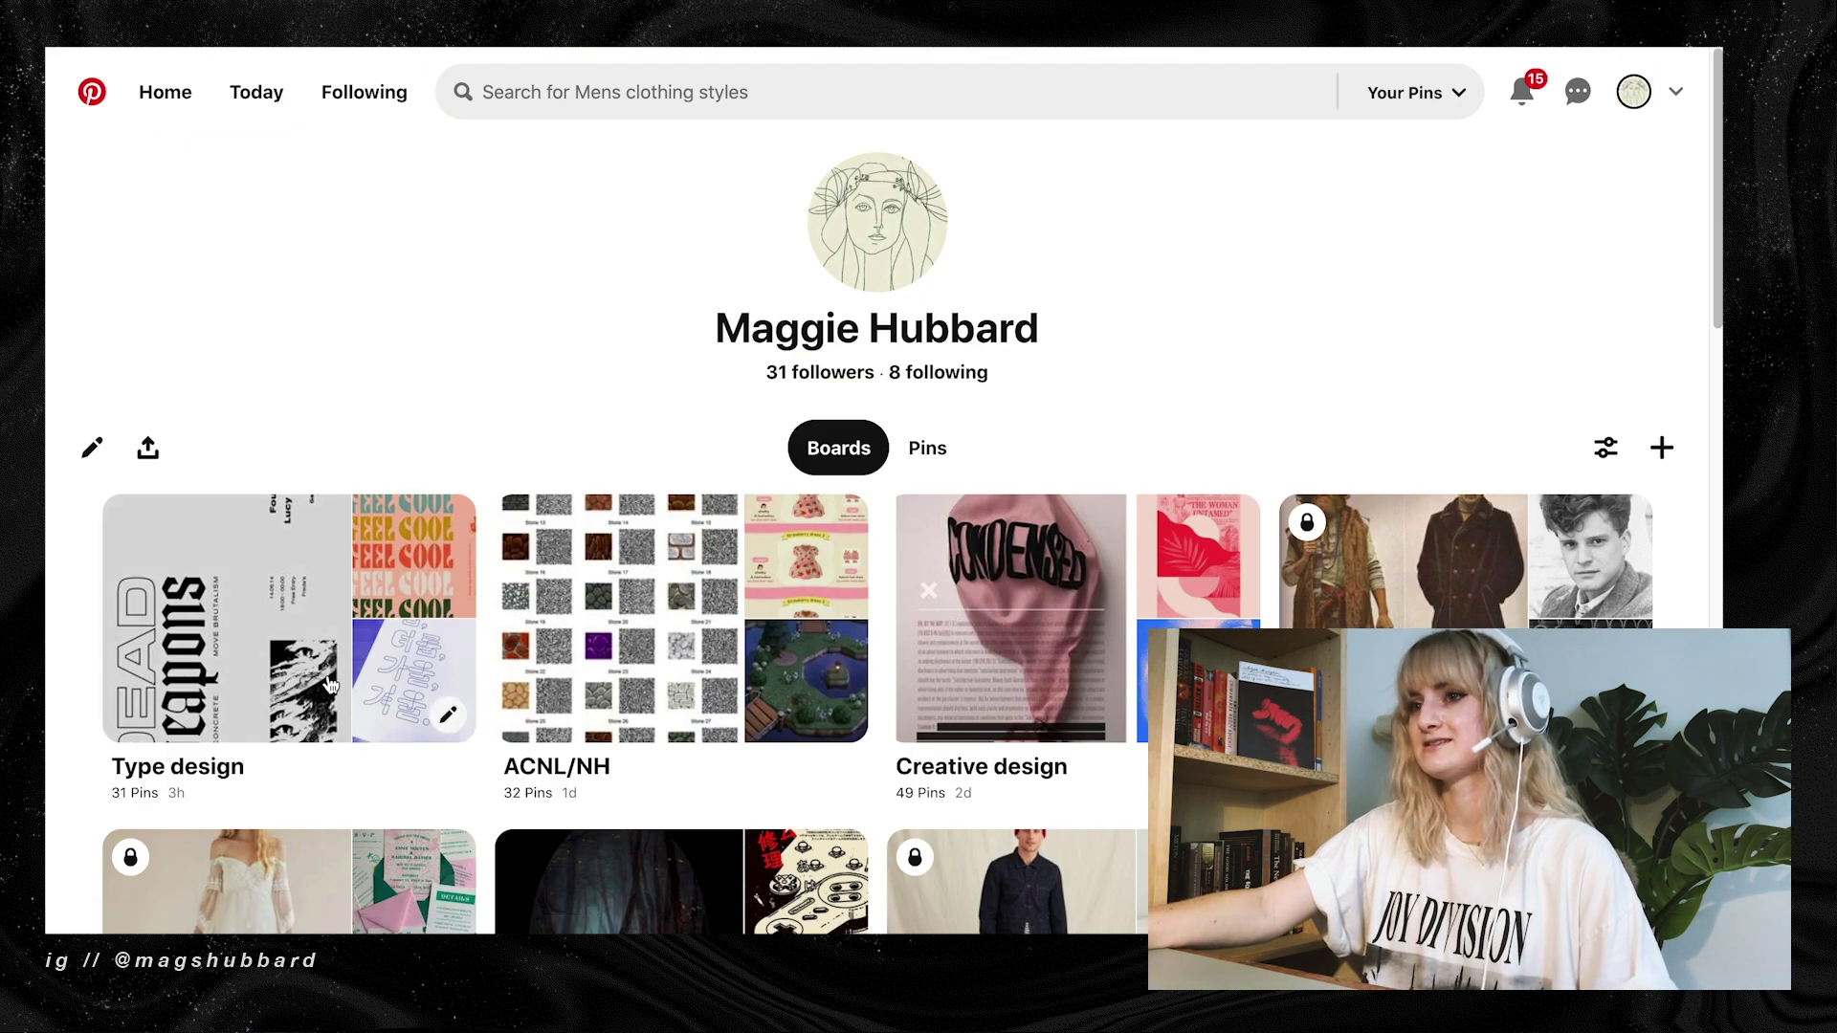
left_click(302, 634)
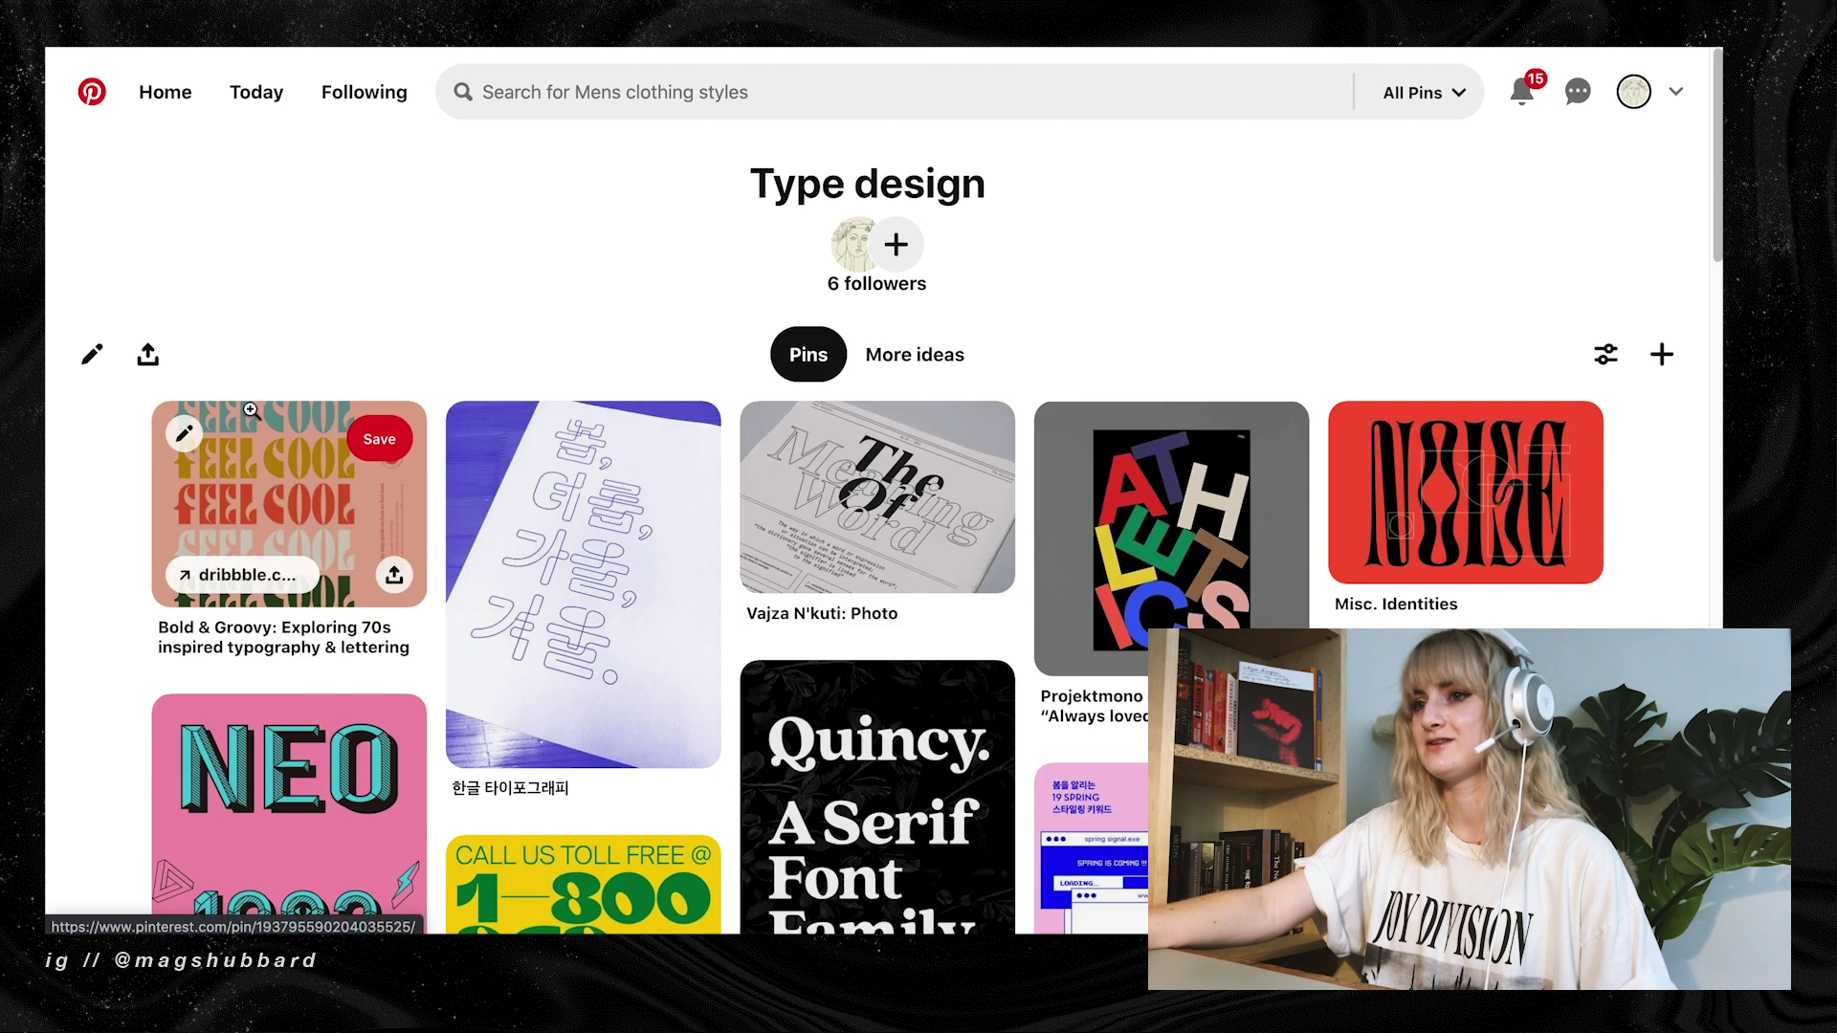
key("super+Left")
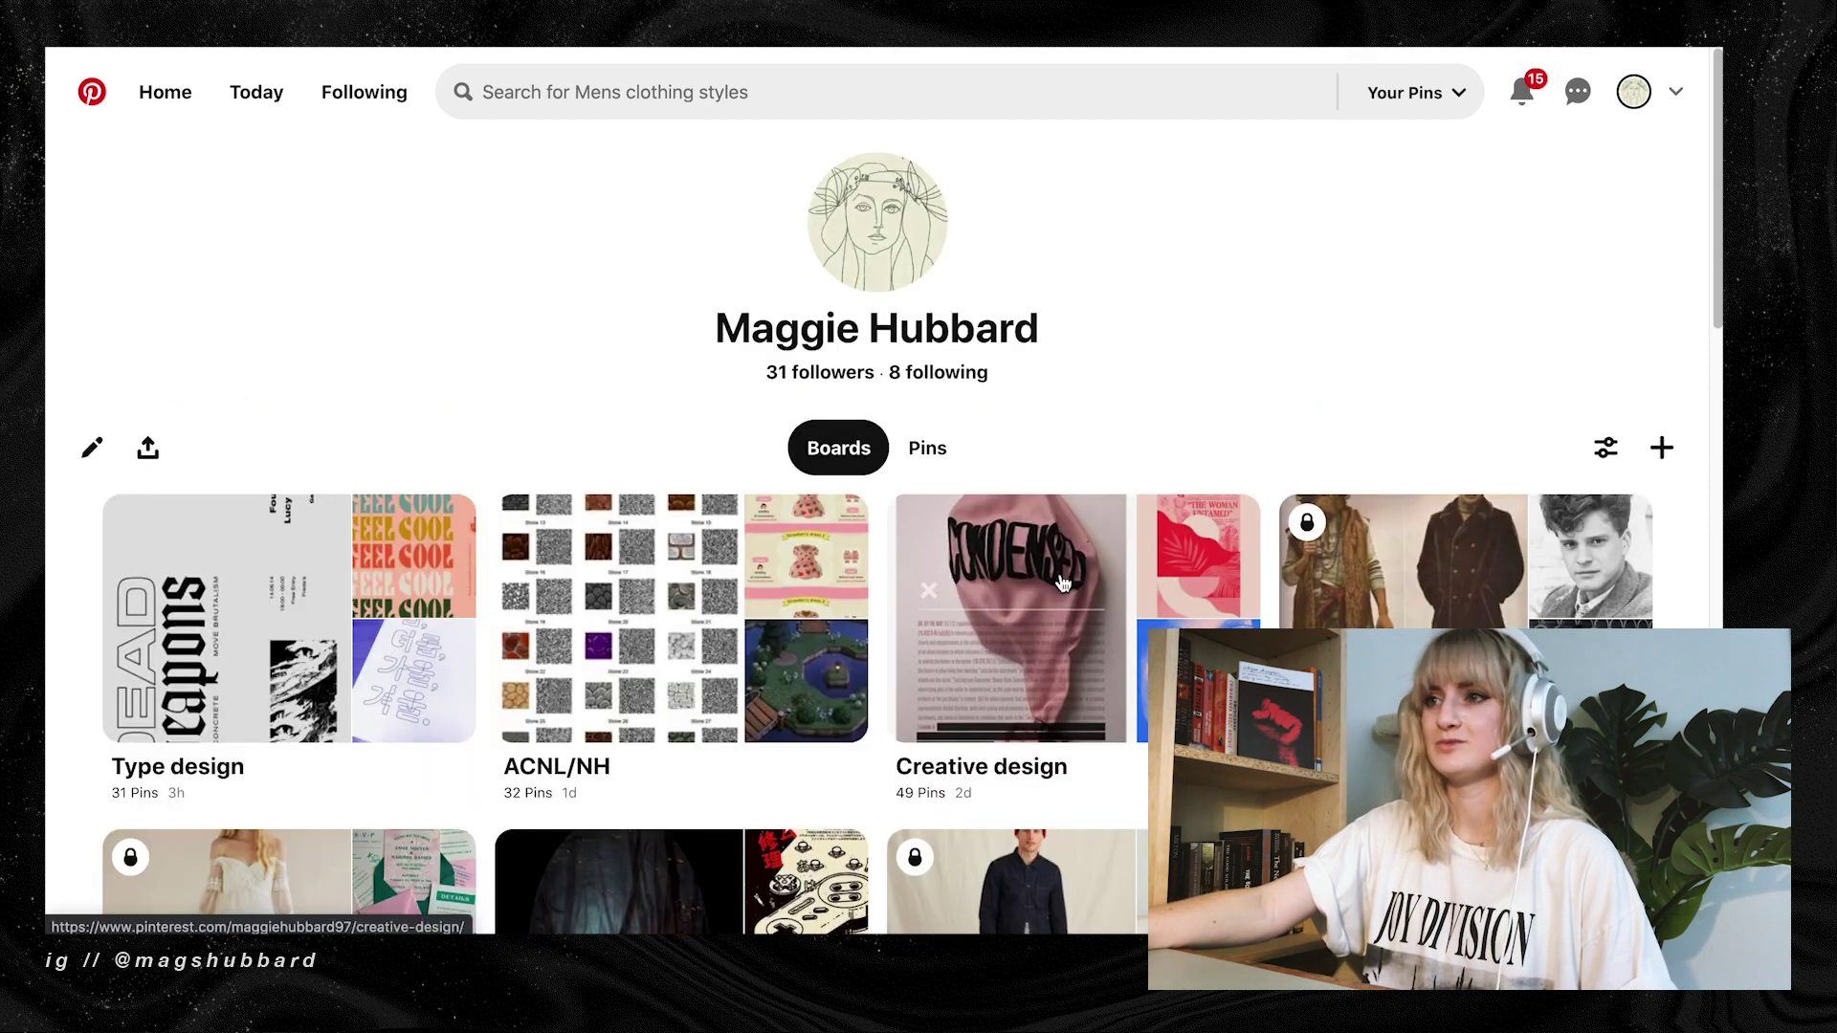
Look through the pins on the Creative design board and go back to the profile
left_click(971, 630)
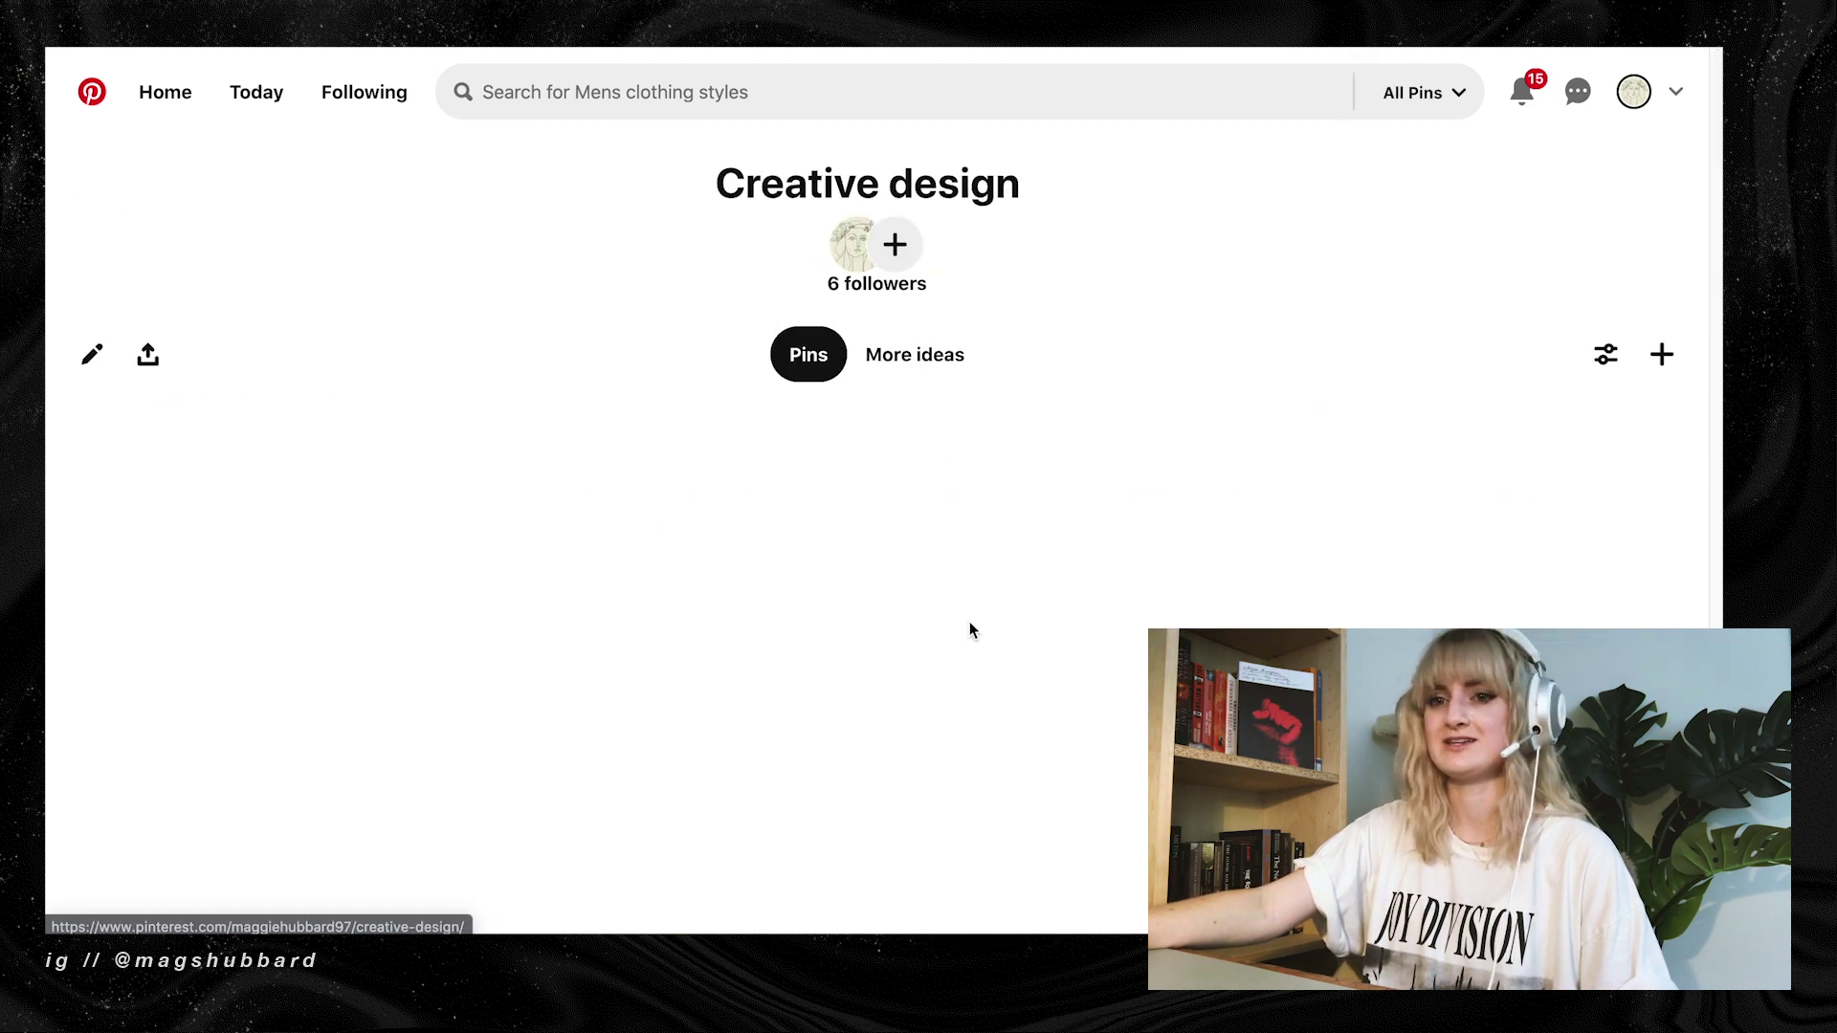
scroll(394, 584, "down", 20)
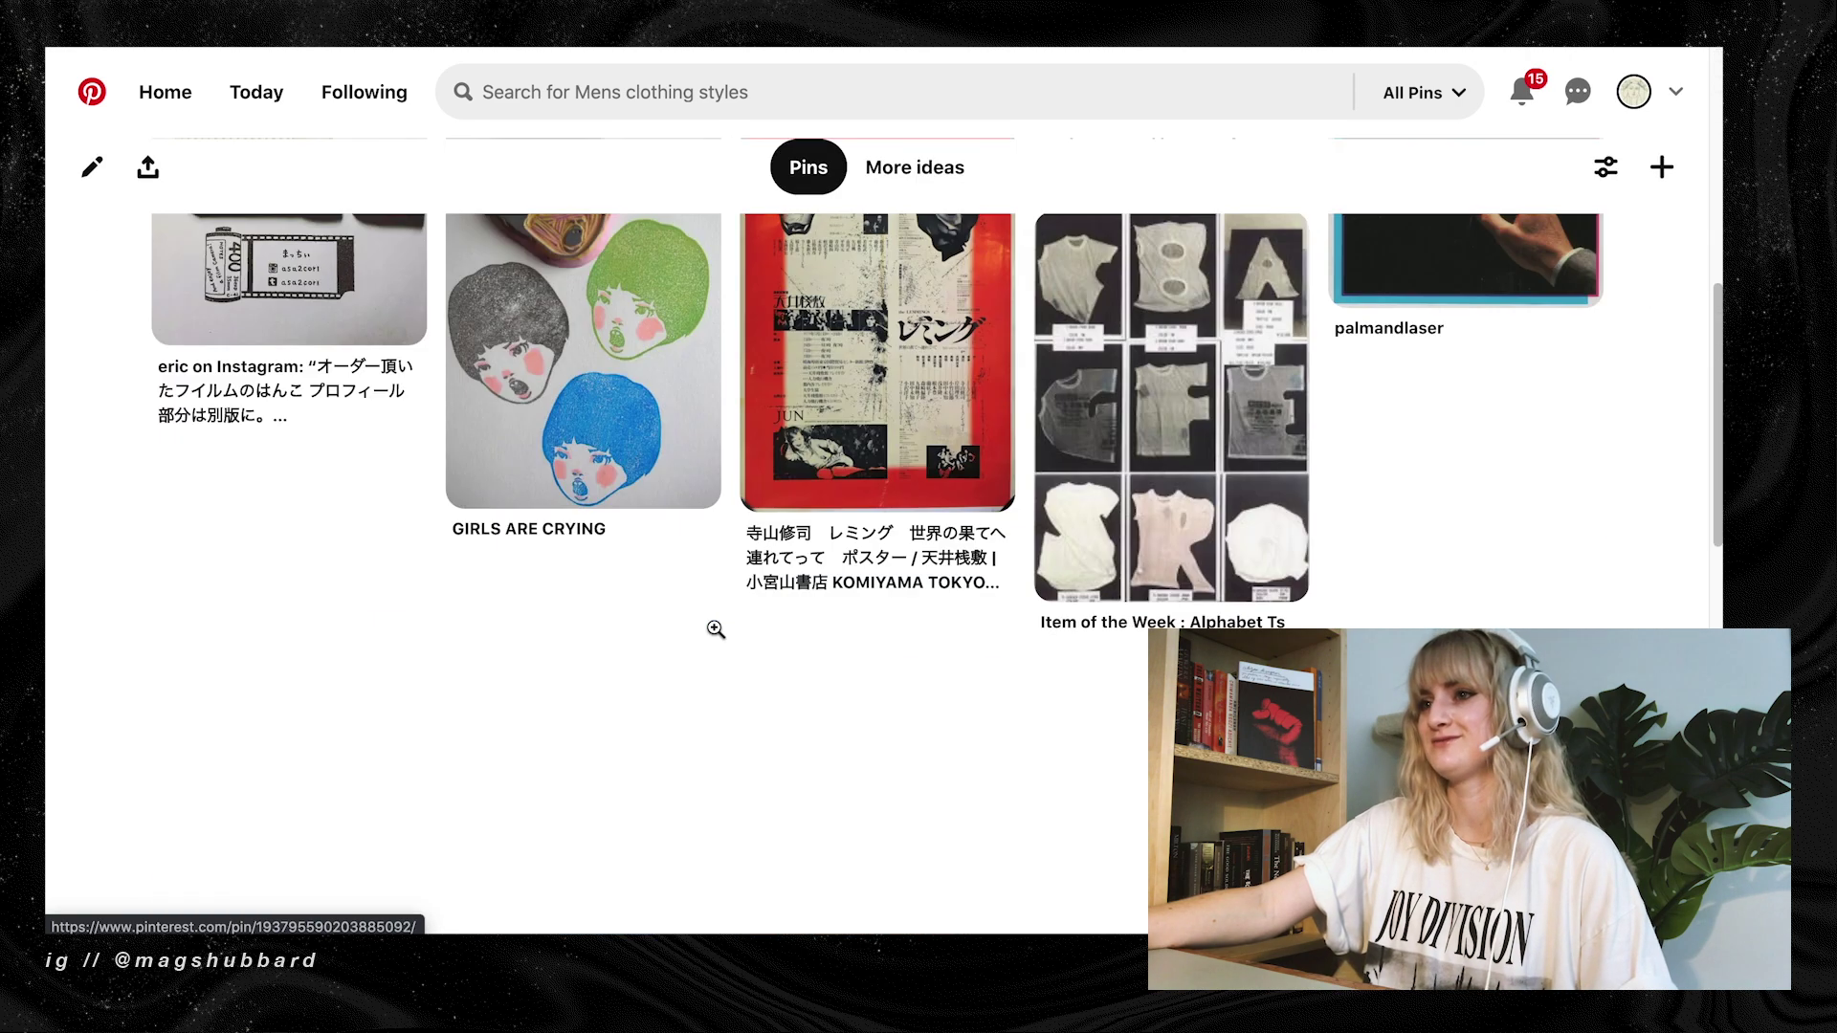
key("alt+Left")
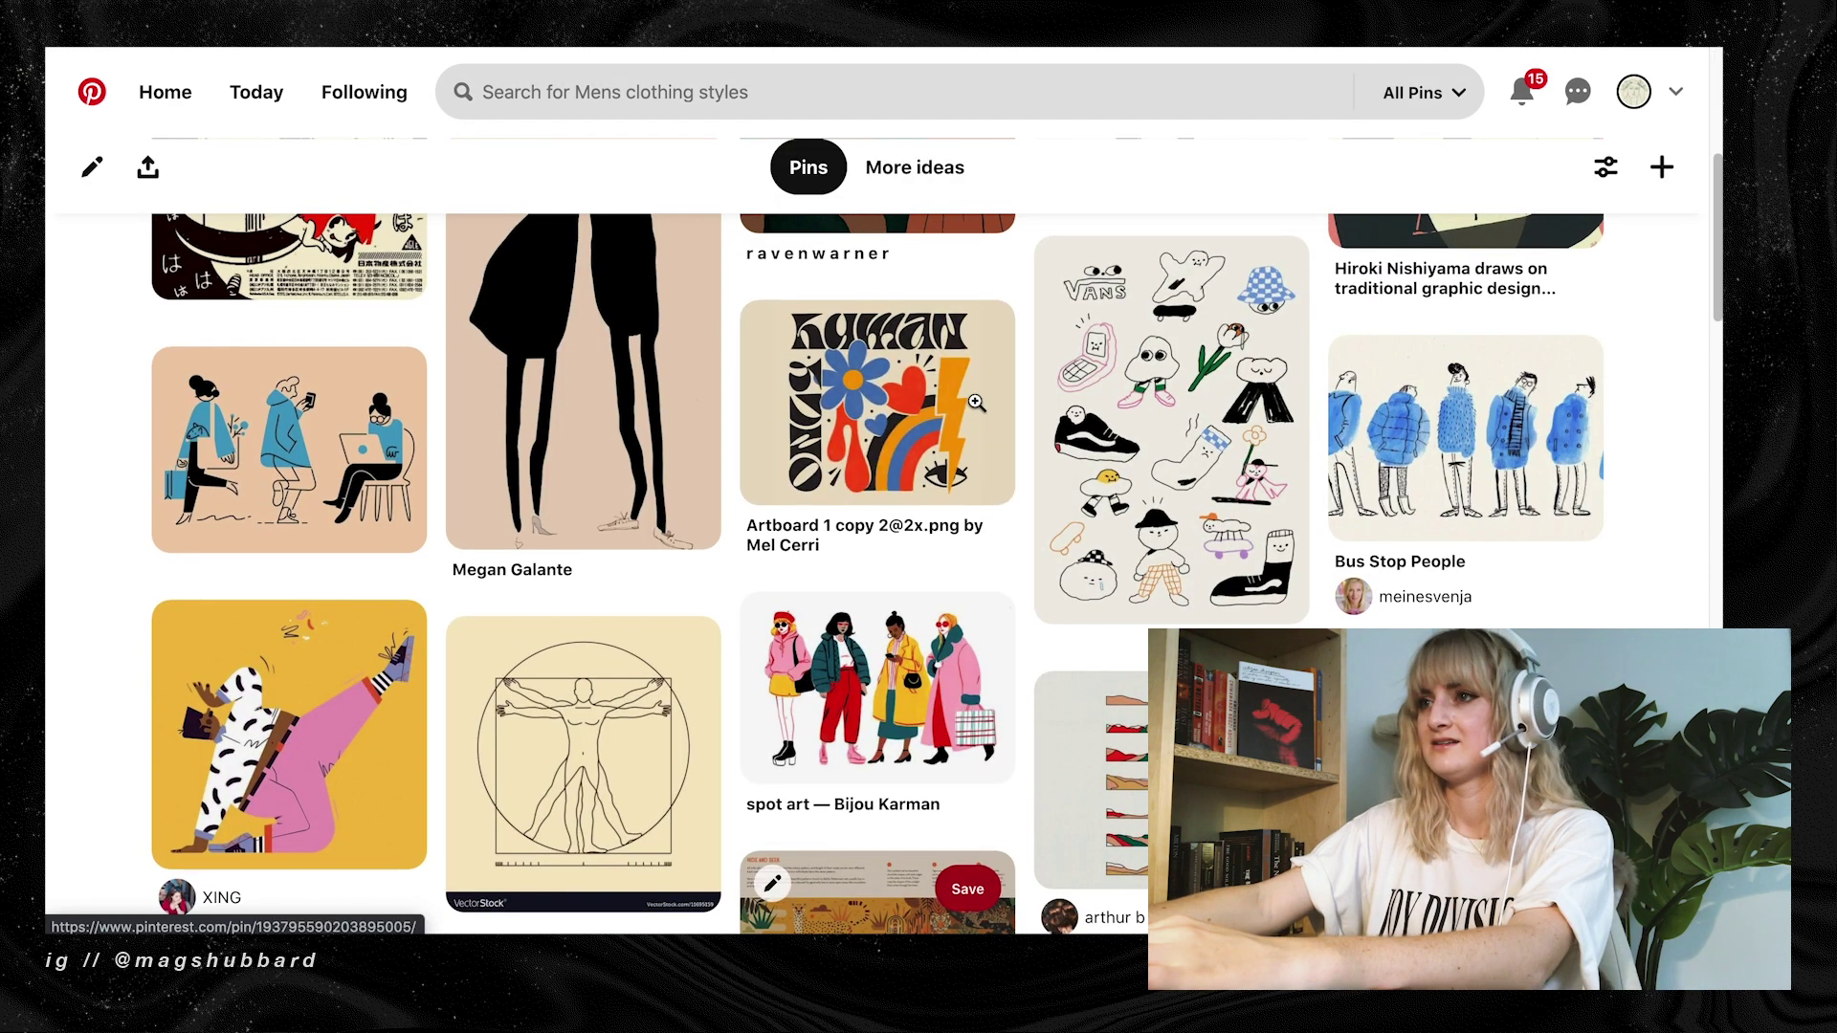
Open the illustrated pin with the blue flower, heart and rainbow and examine its colors and lettering
left_click(871, 401)
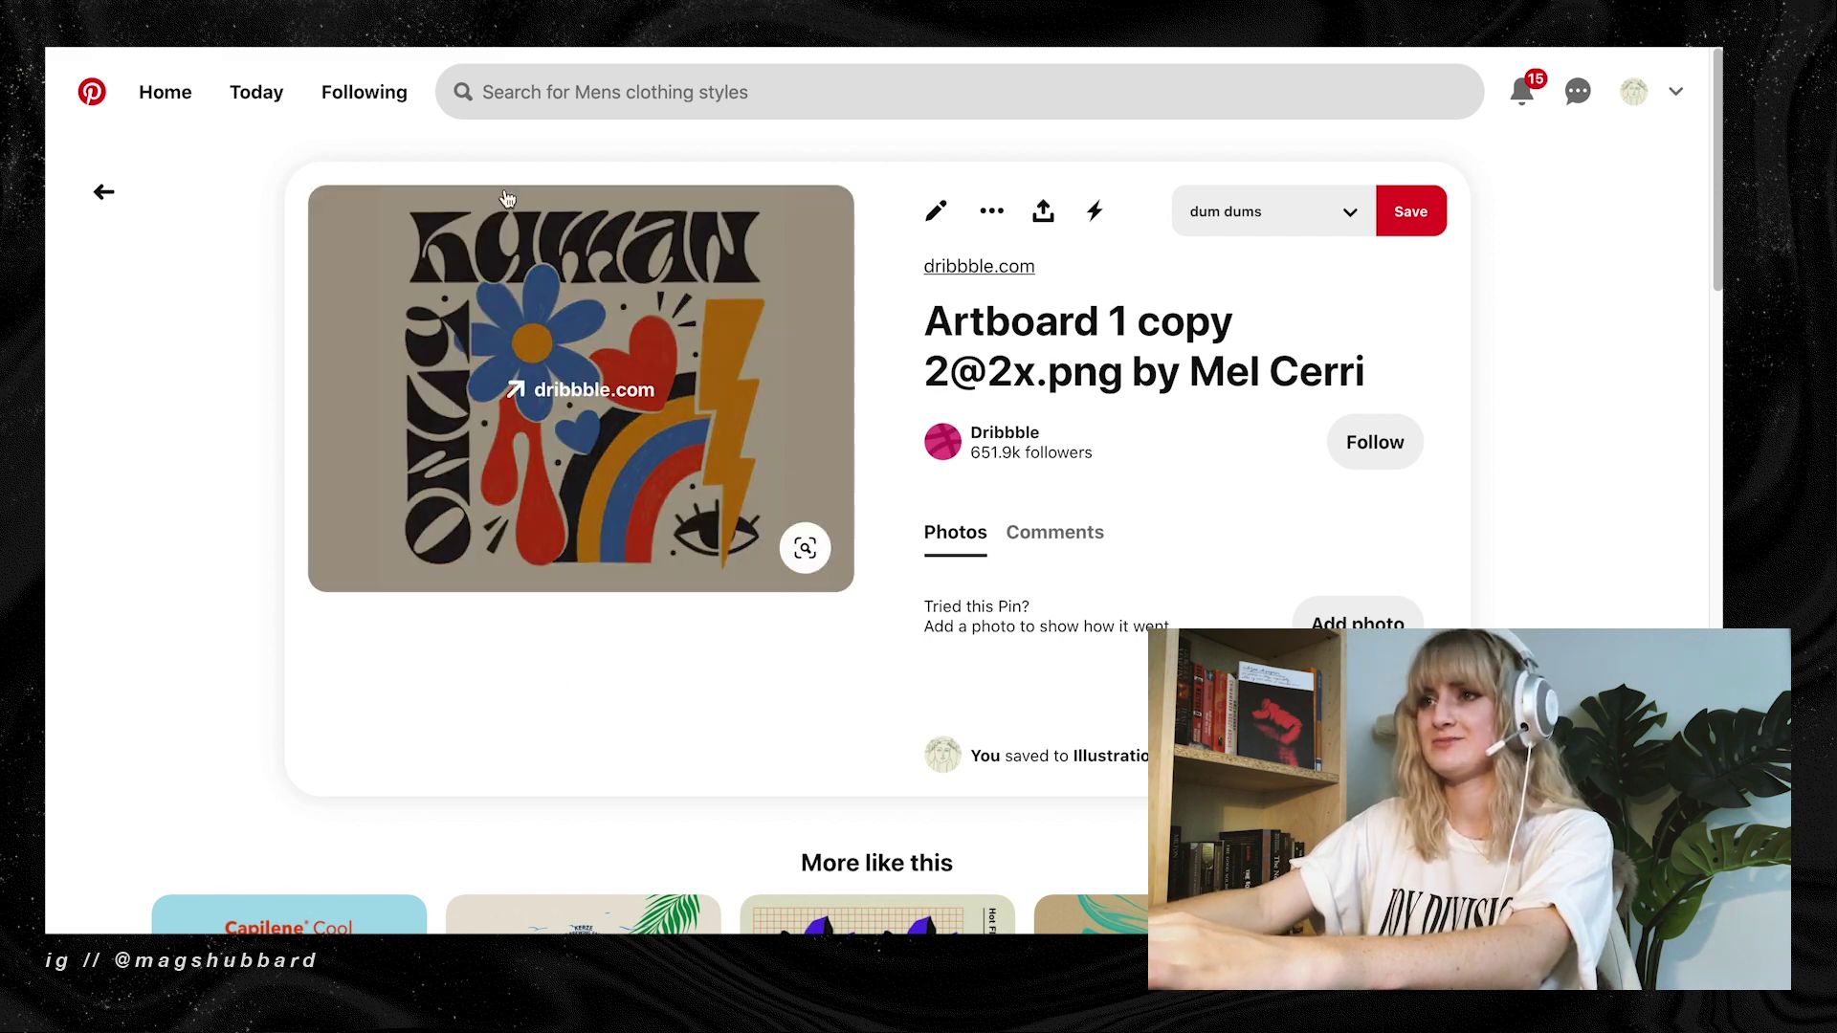
scroll(111, 586, "down", 4)
scroll(144, 451, "up", 4)
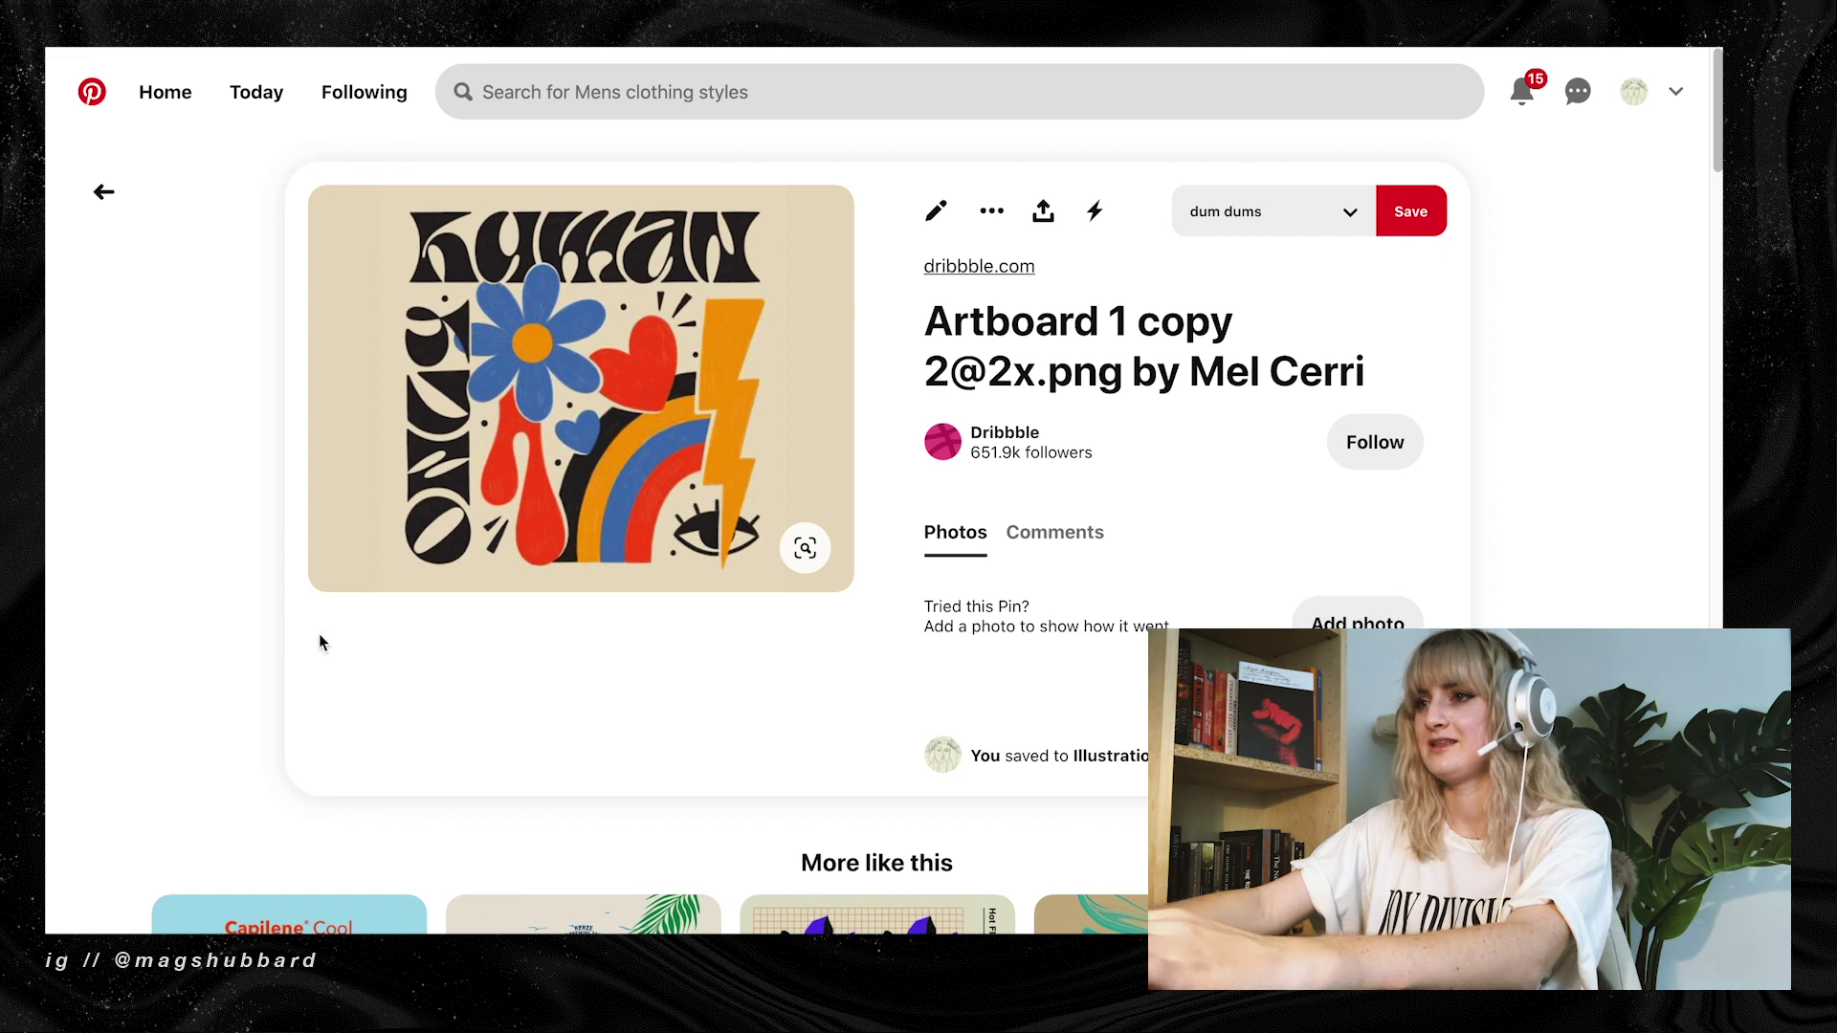
scroll(252, 543, "down", 1)
scroll(106, 348, "up", 1)
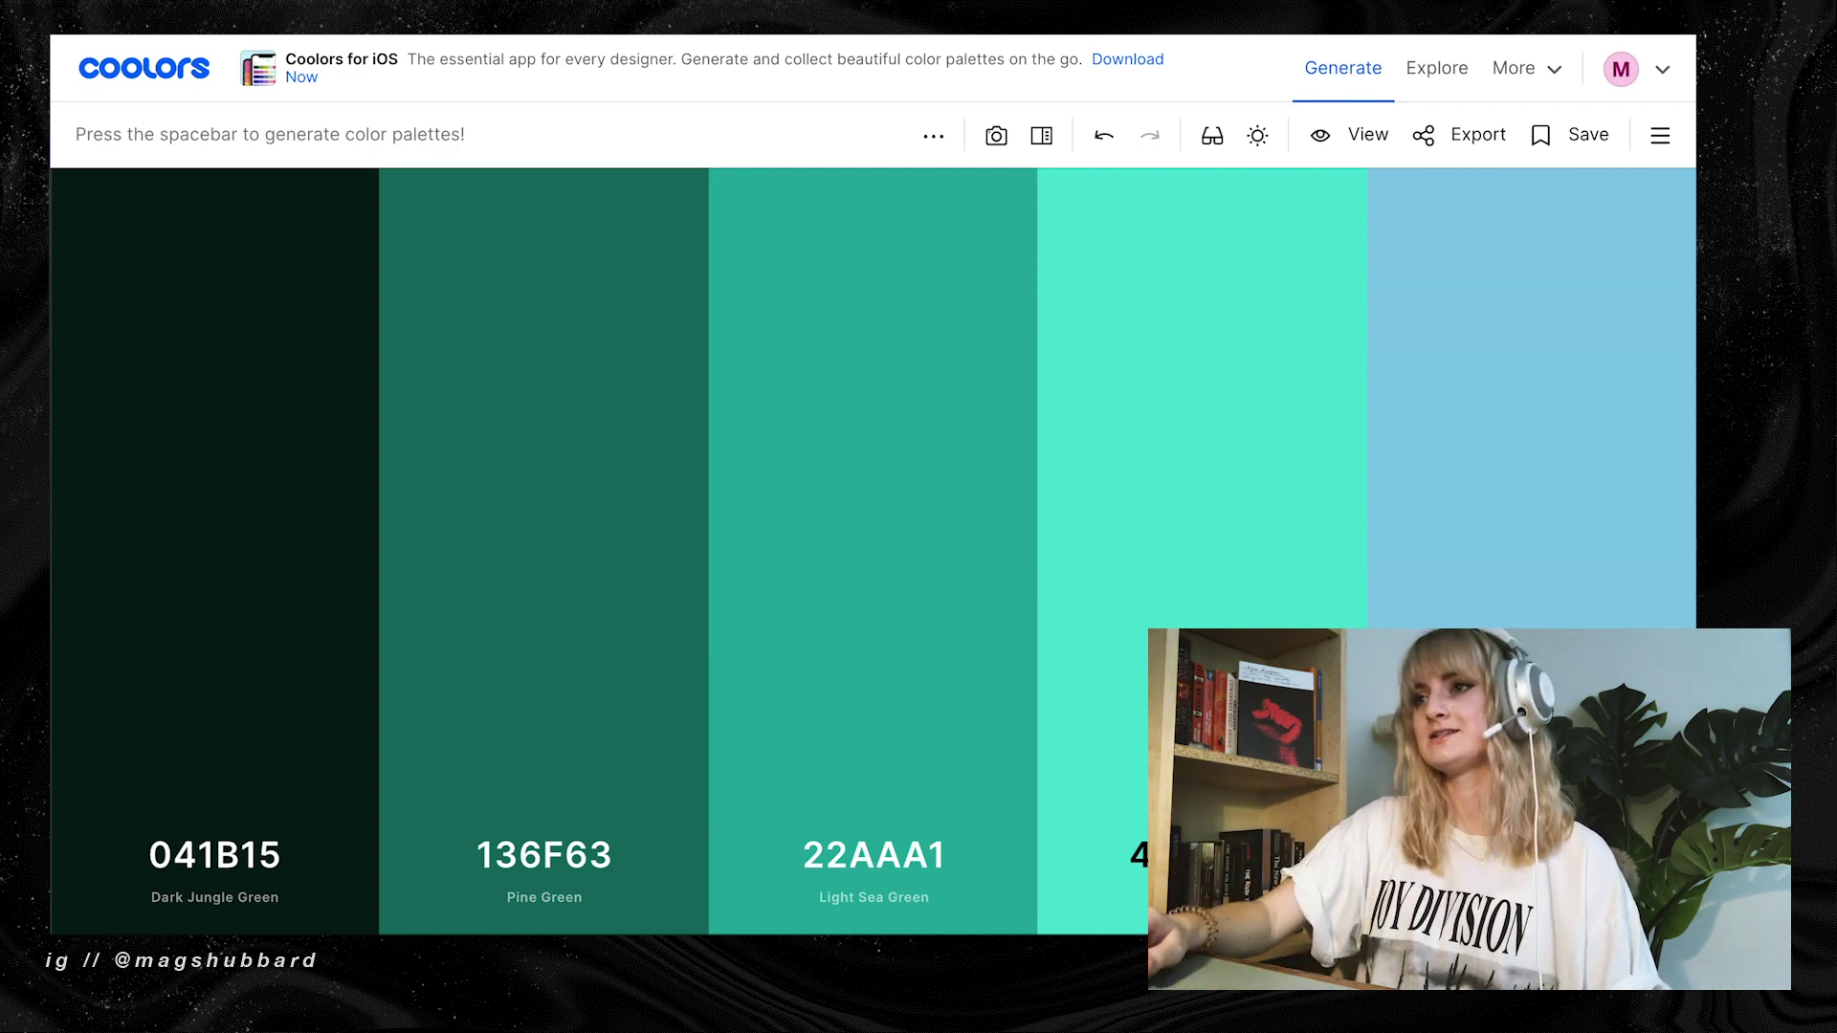
In Coolors, generate several random color palettes in a row
key("space")
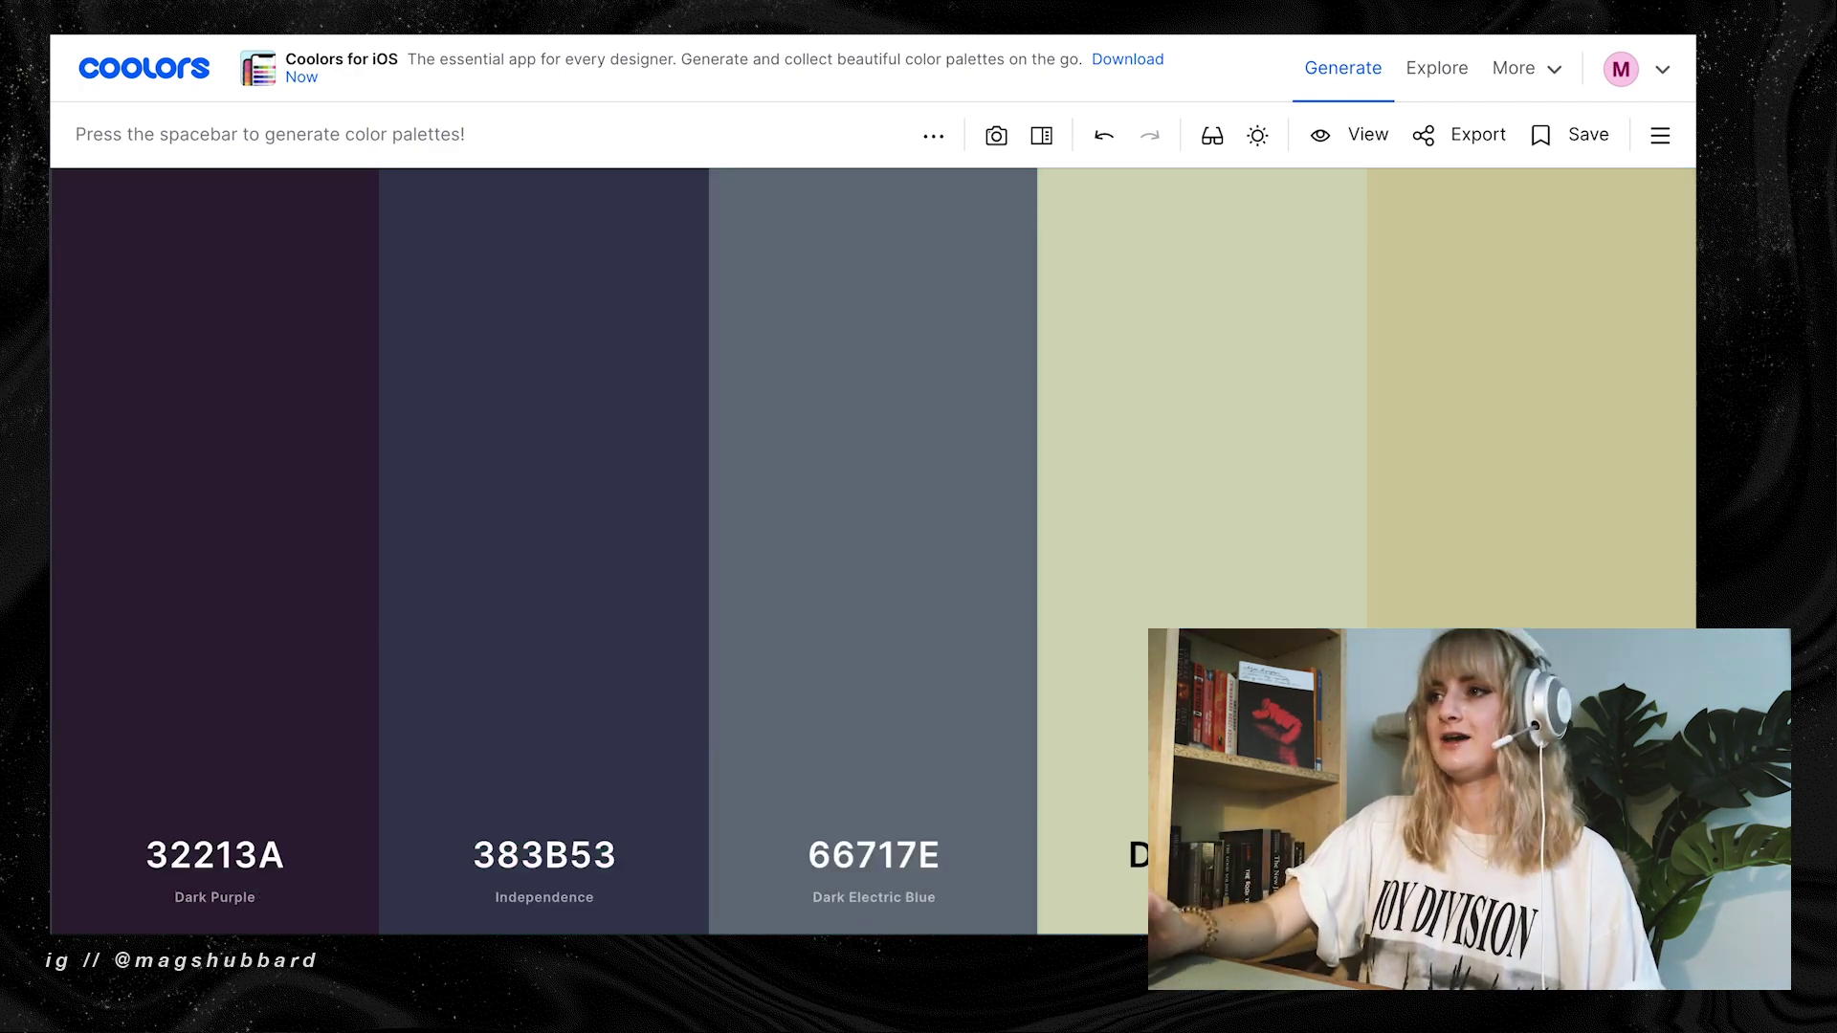
key("space")
key("space")
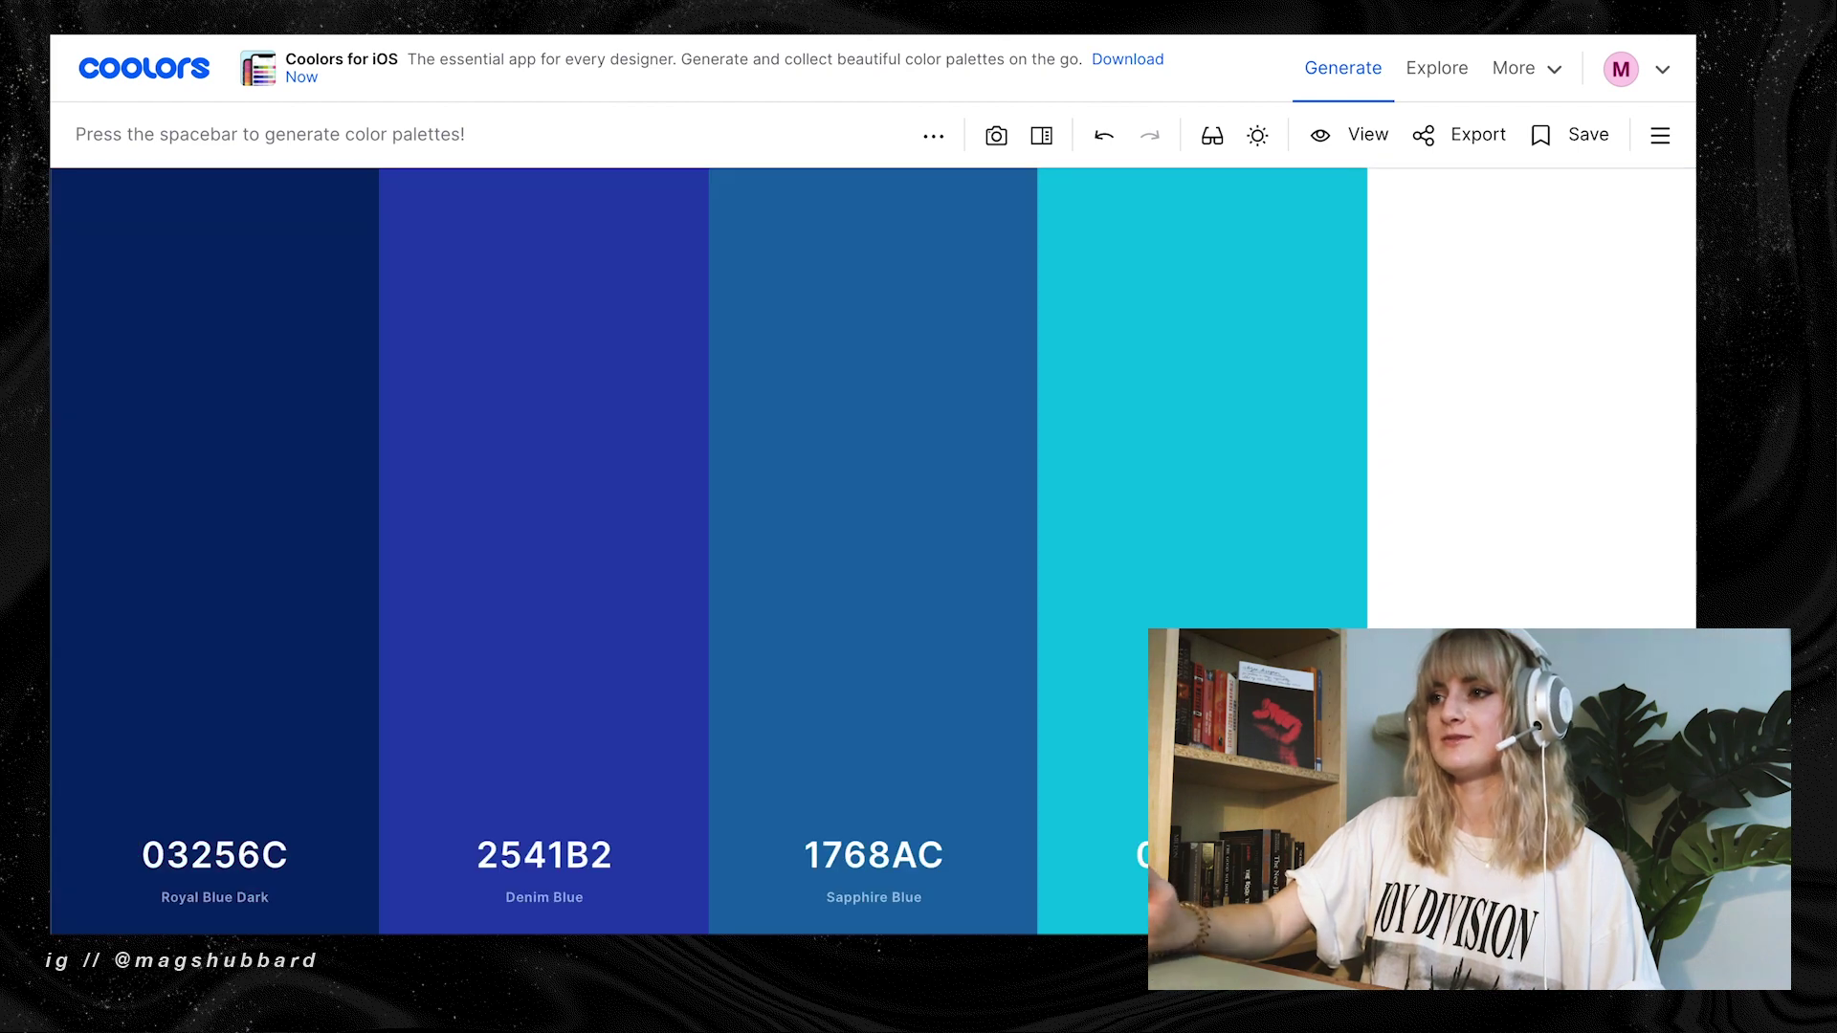
key("space")
key("space")
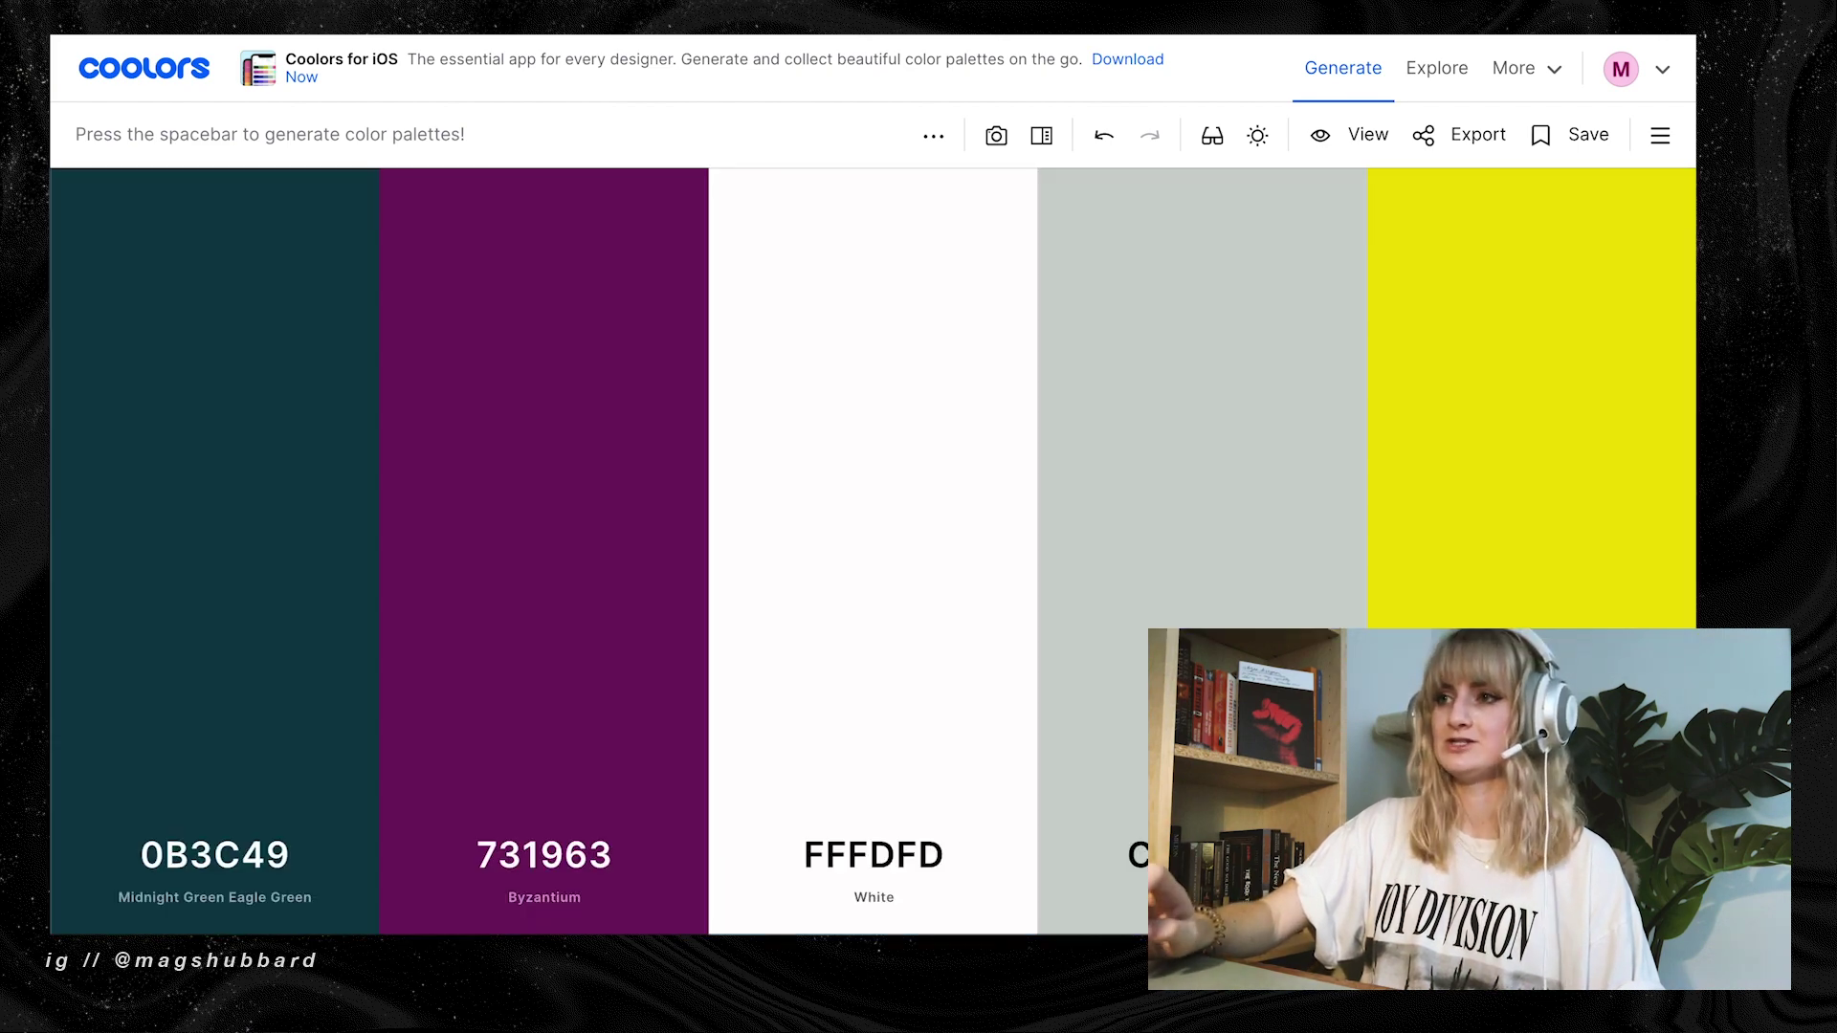
key("space")
key("space")
Set the palette's first color to hex E00000 and lock it
left_click(214, 854)
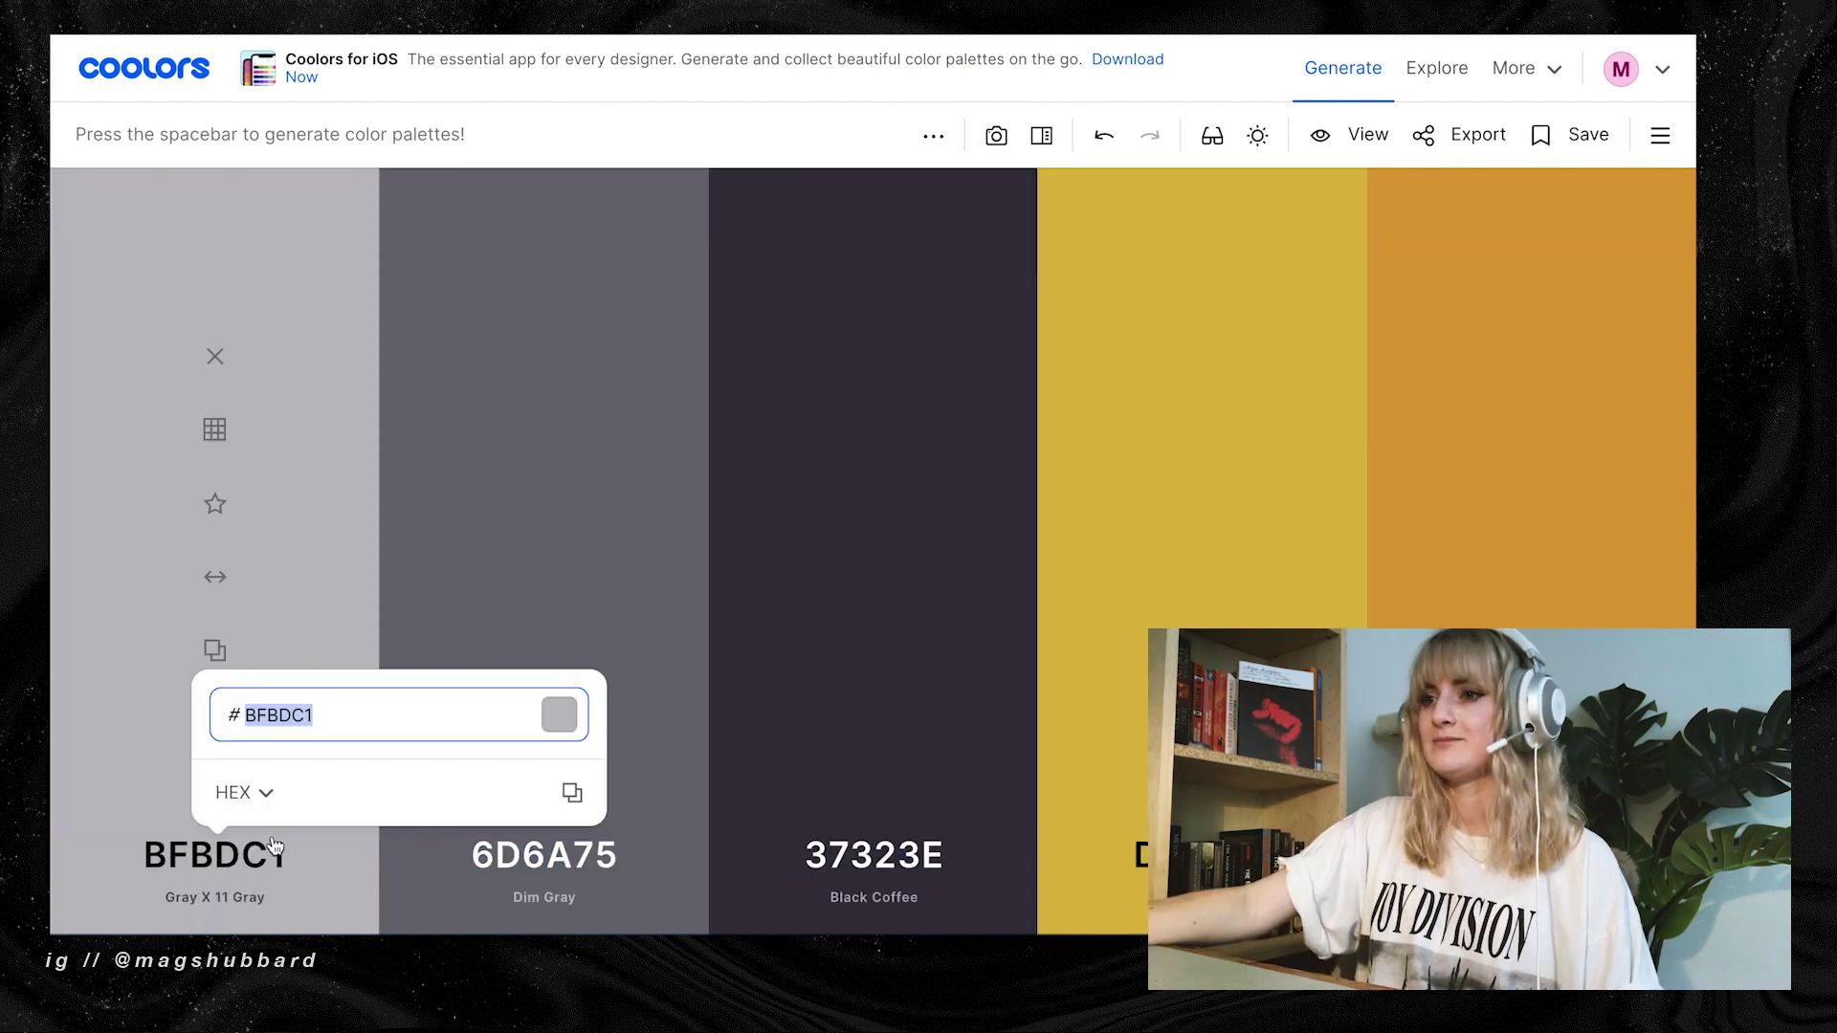
type("e00000")
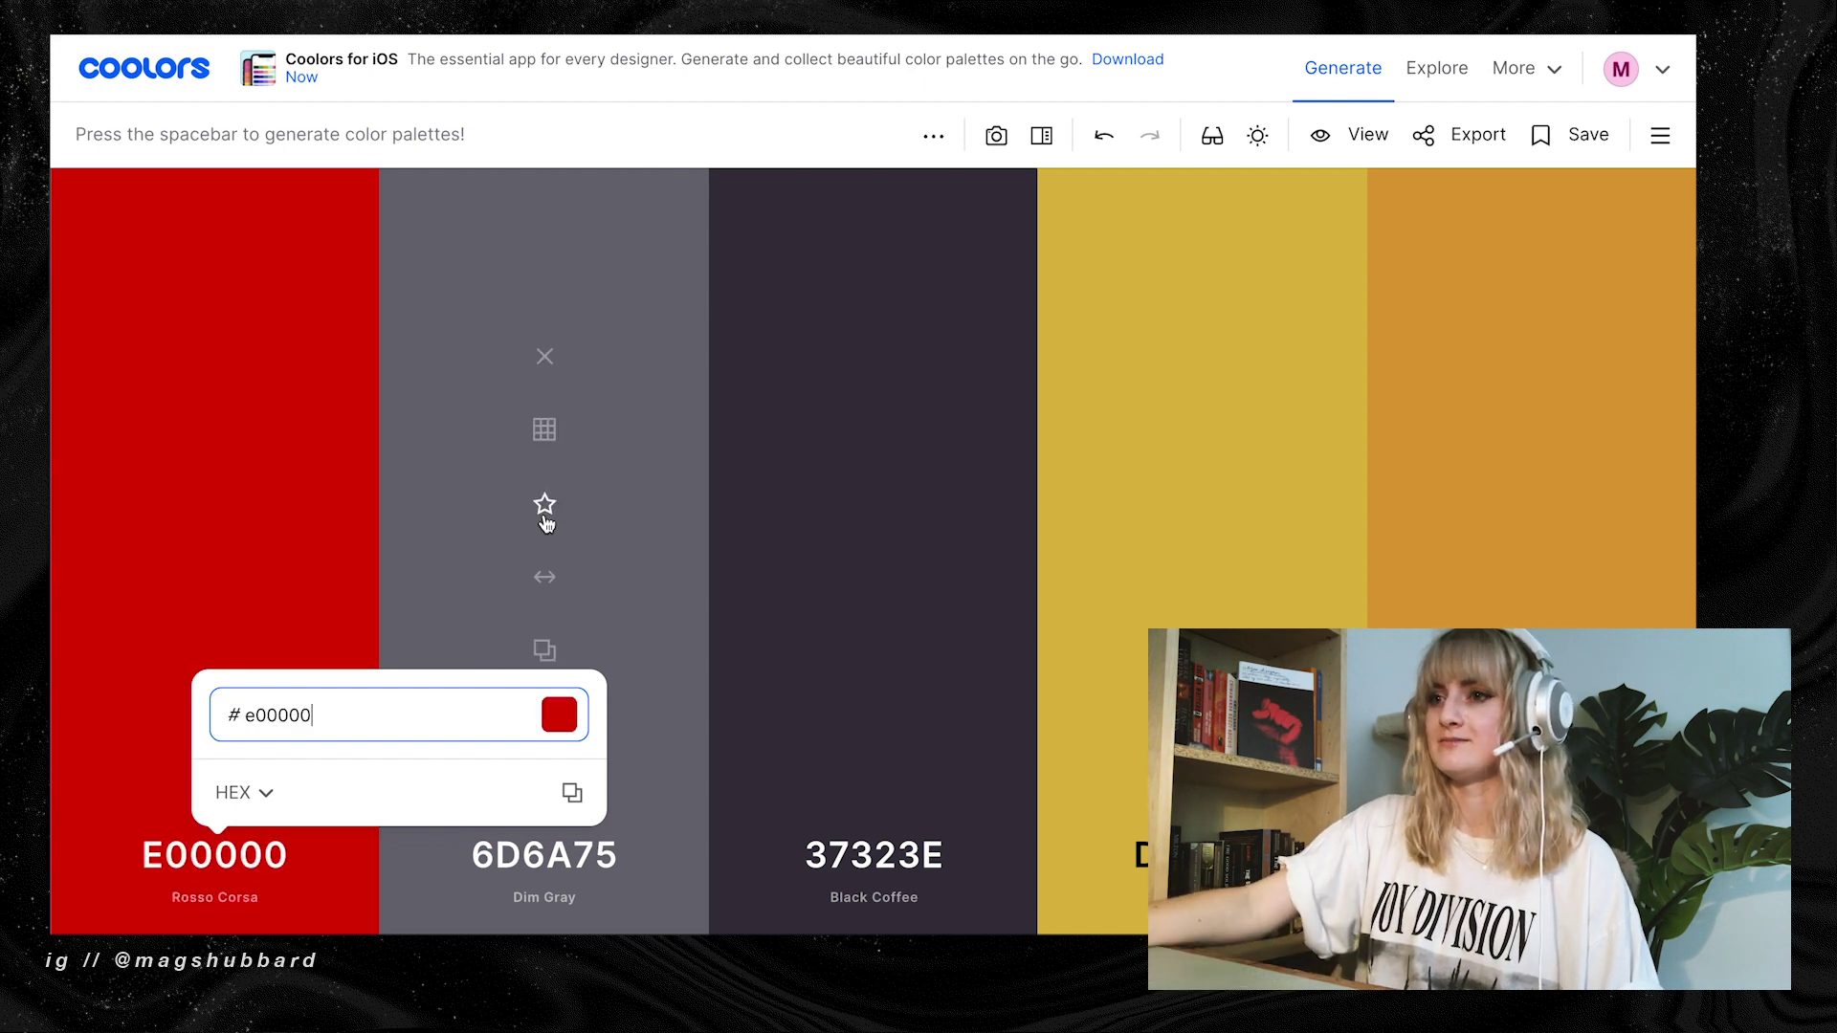
left_click(647, 554)
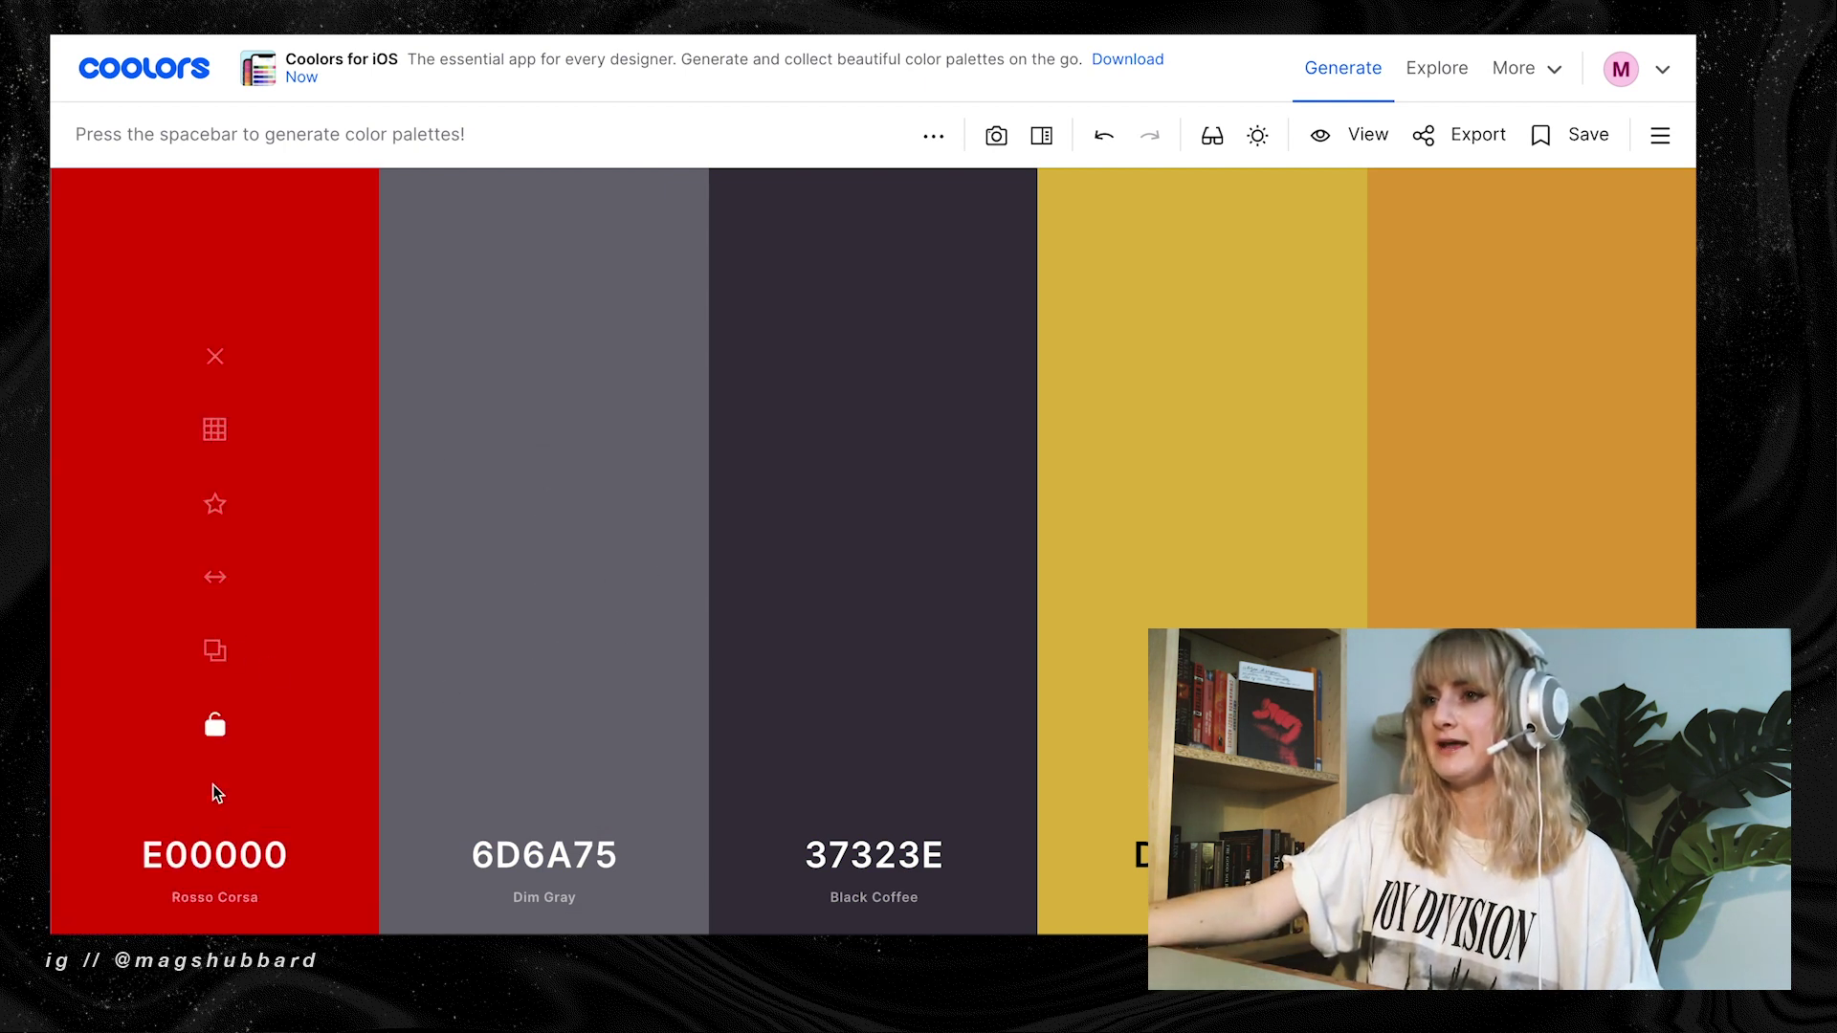
left_click(214, 728)
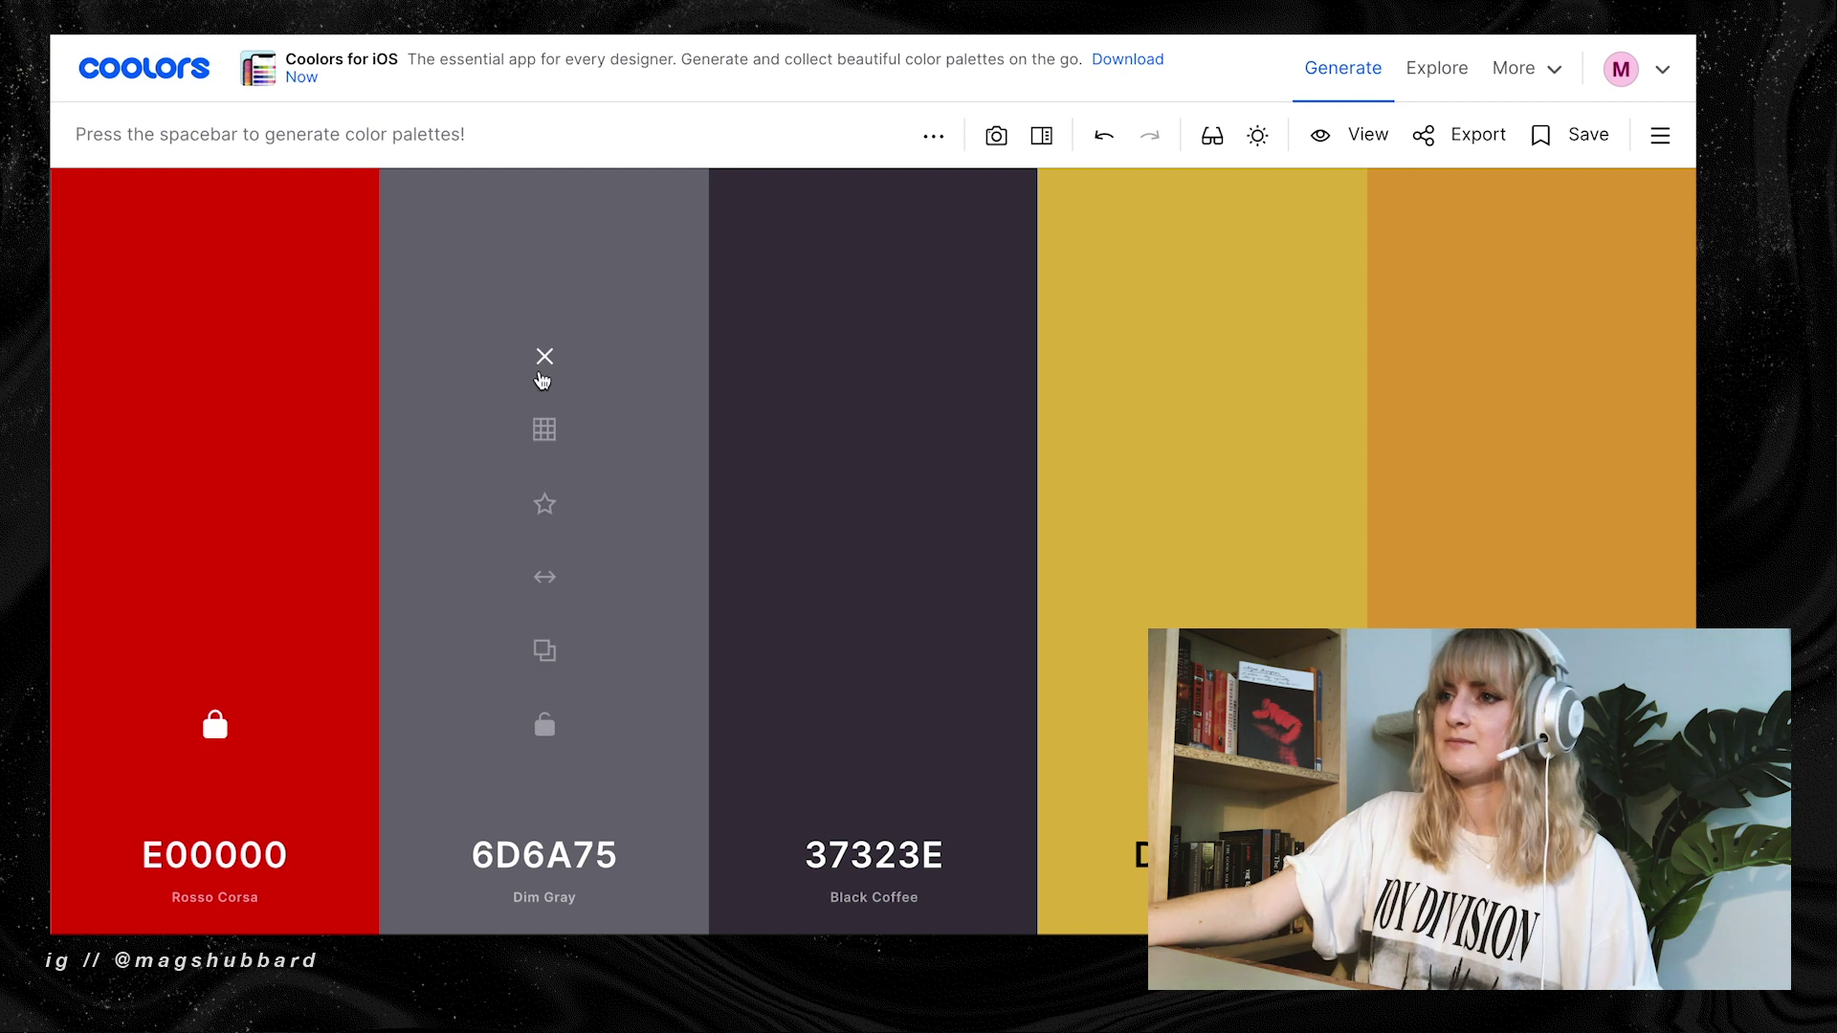
Remove the palette's second color and regenerate the unlocked colors to get pink F79198, black 010400 and a golden yellow
left_click(544, 359)
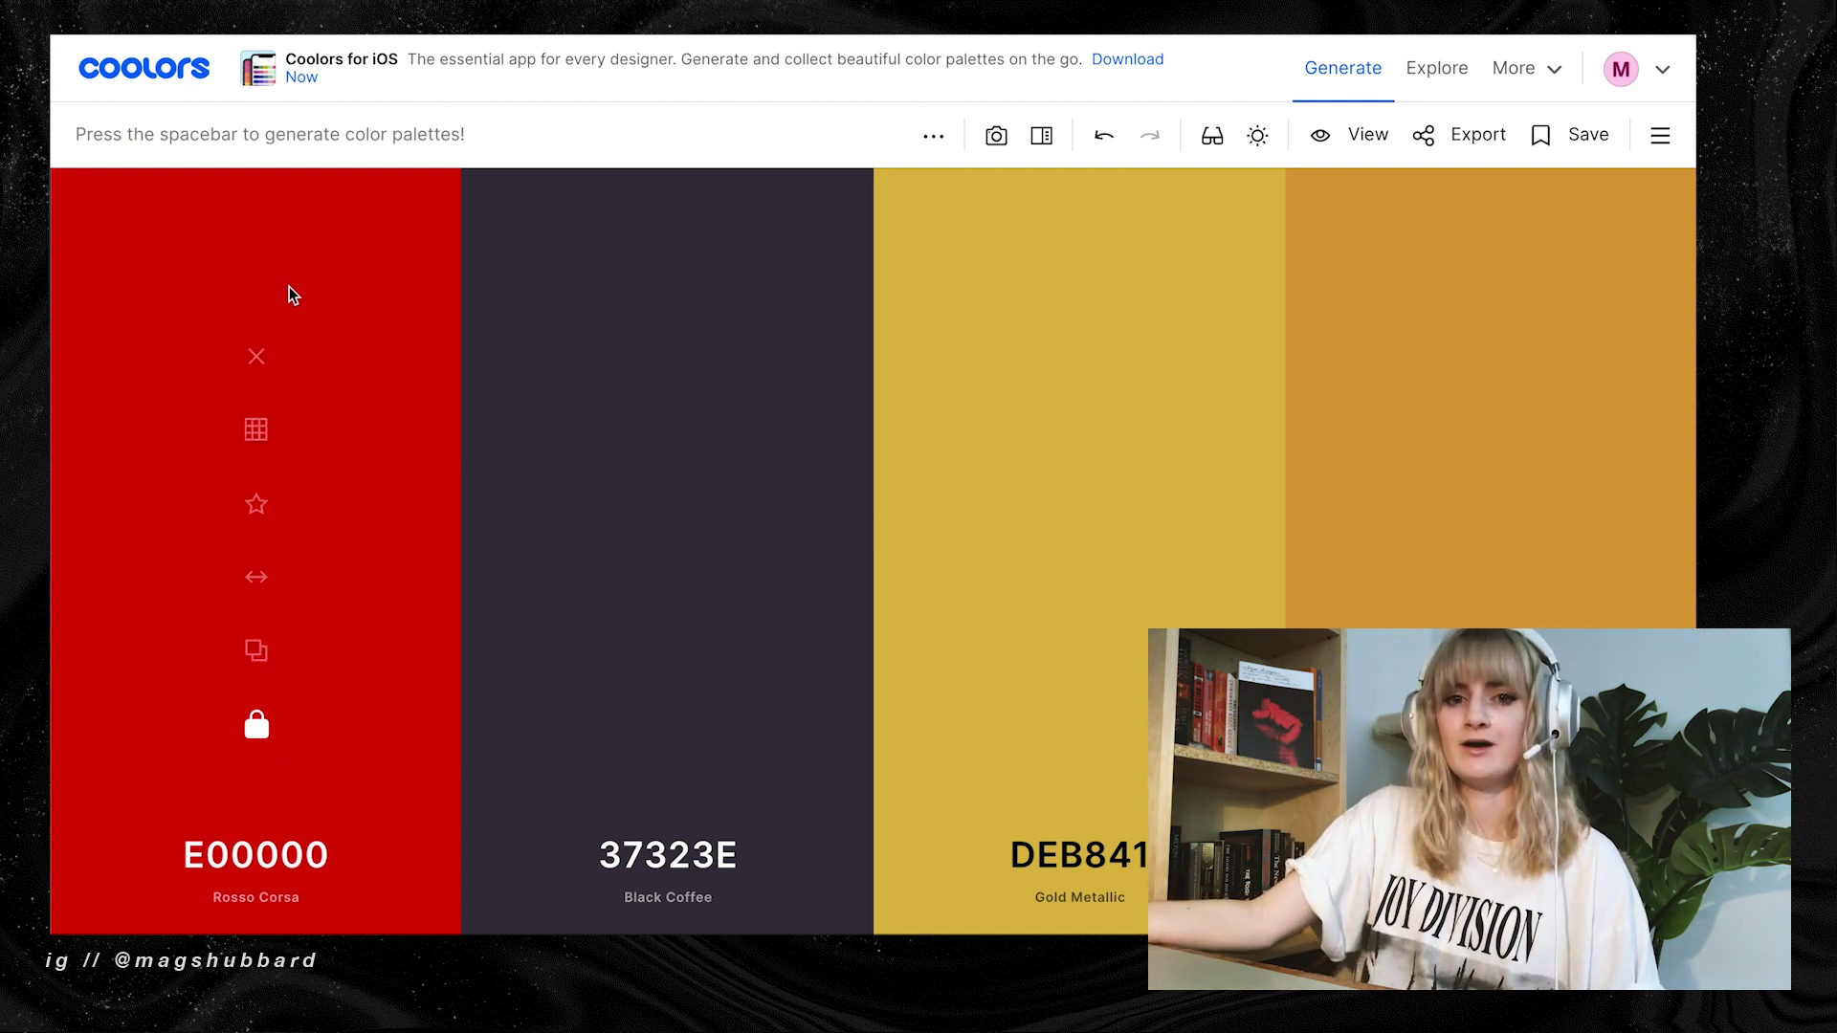
key("space")
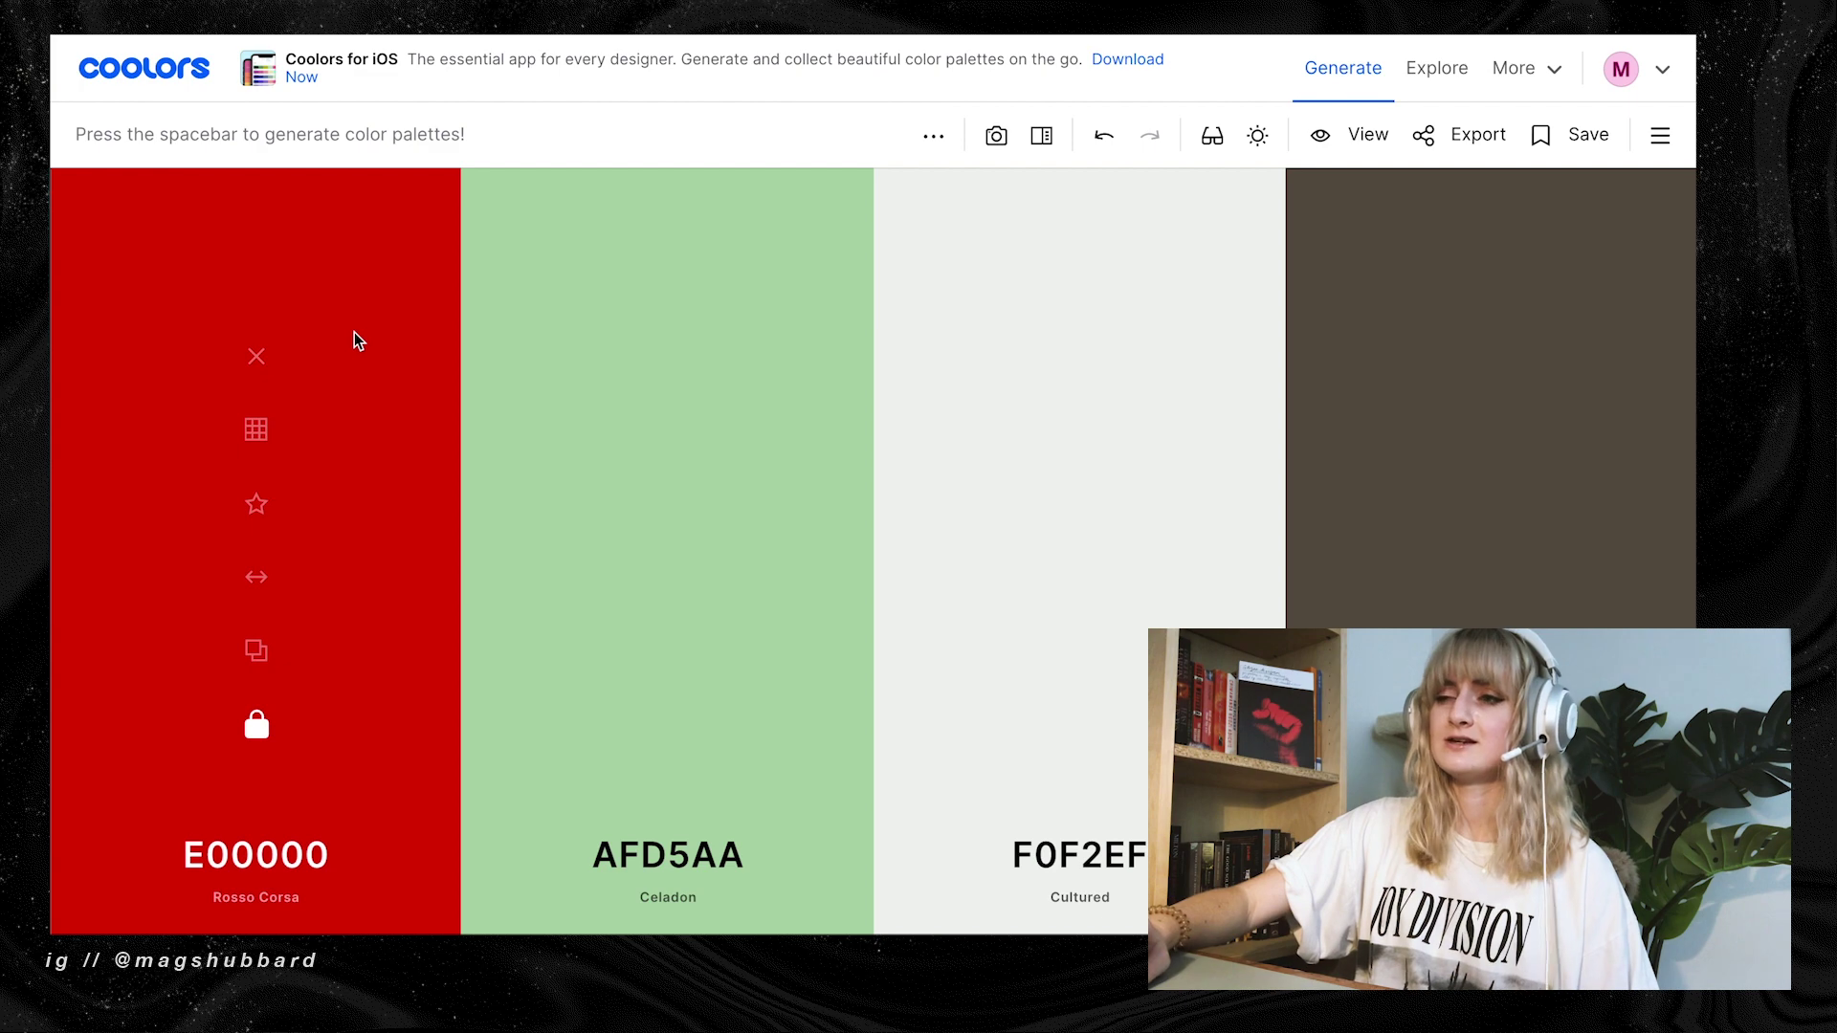
key("space")
key("space")
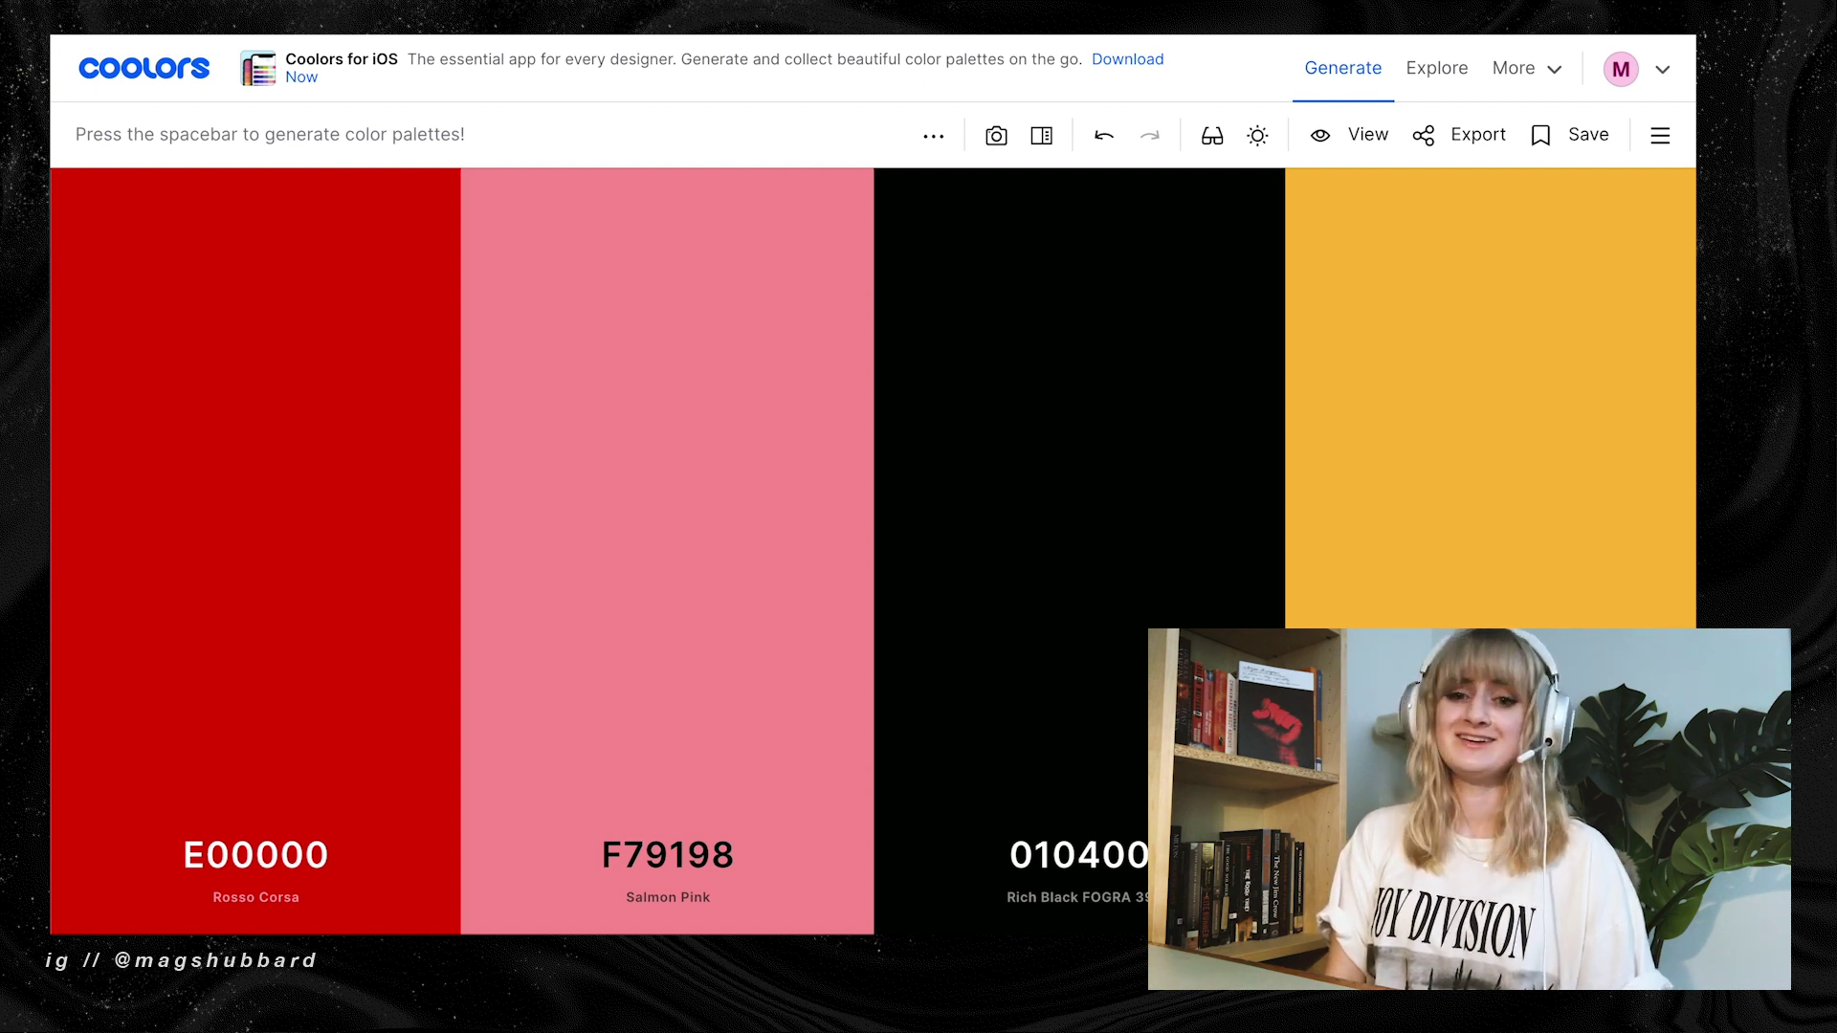
mouse_move(1471, 287)
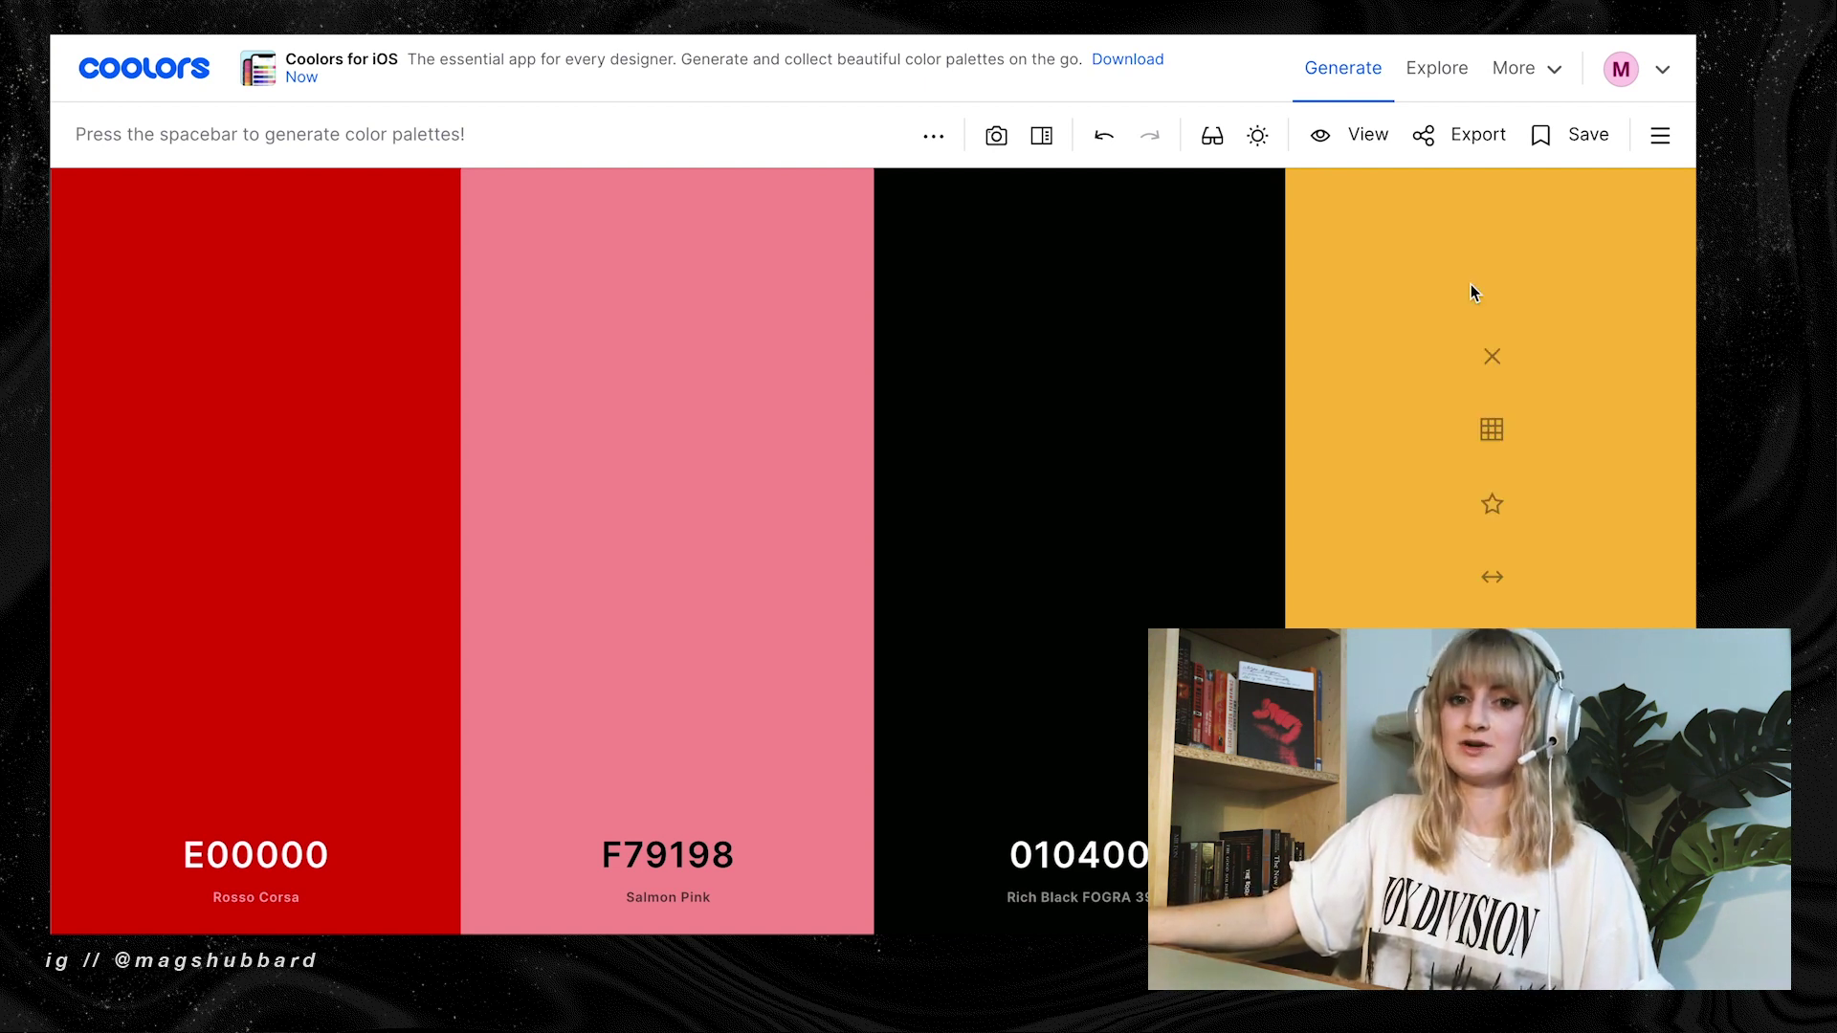
mouse_move(1215, 337)
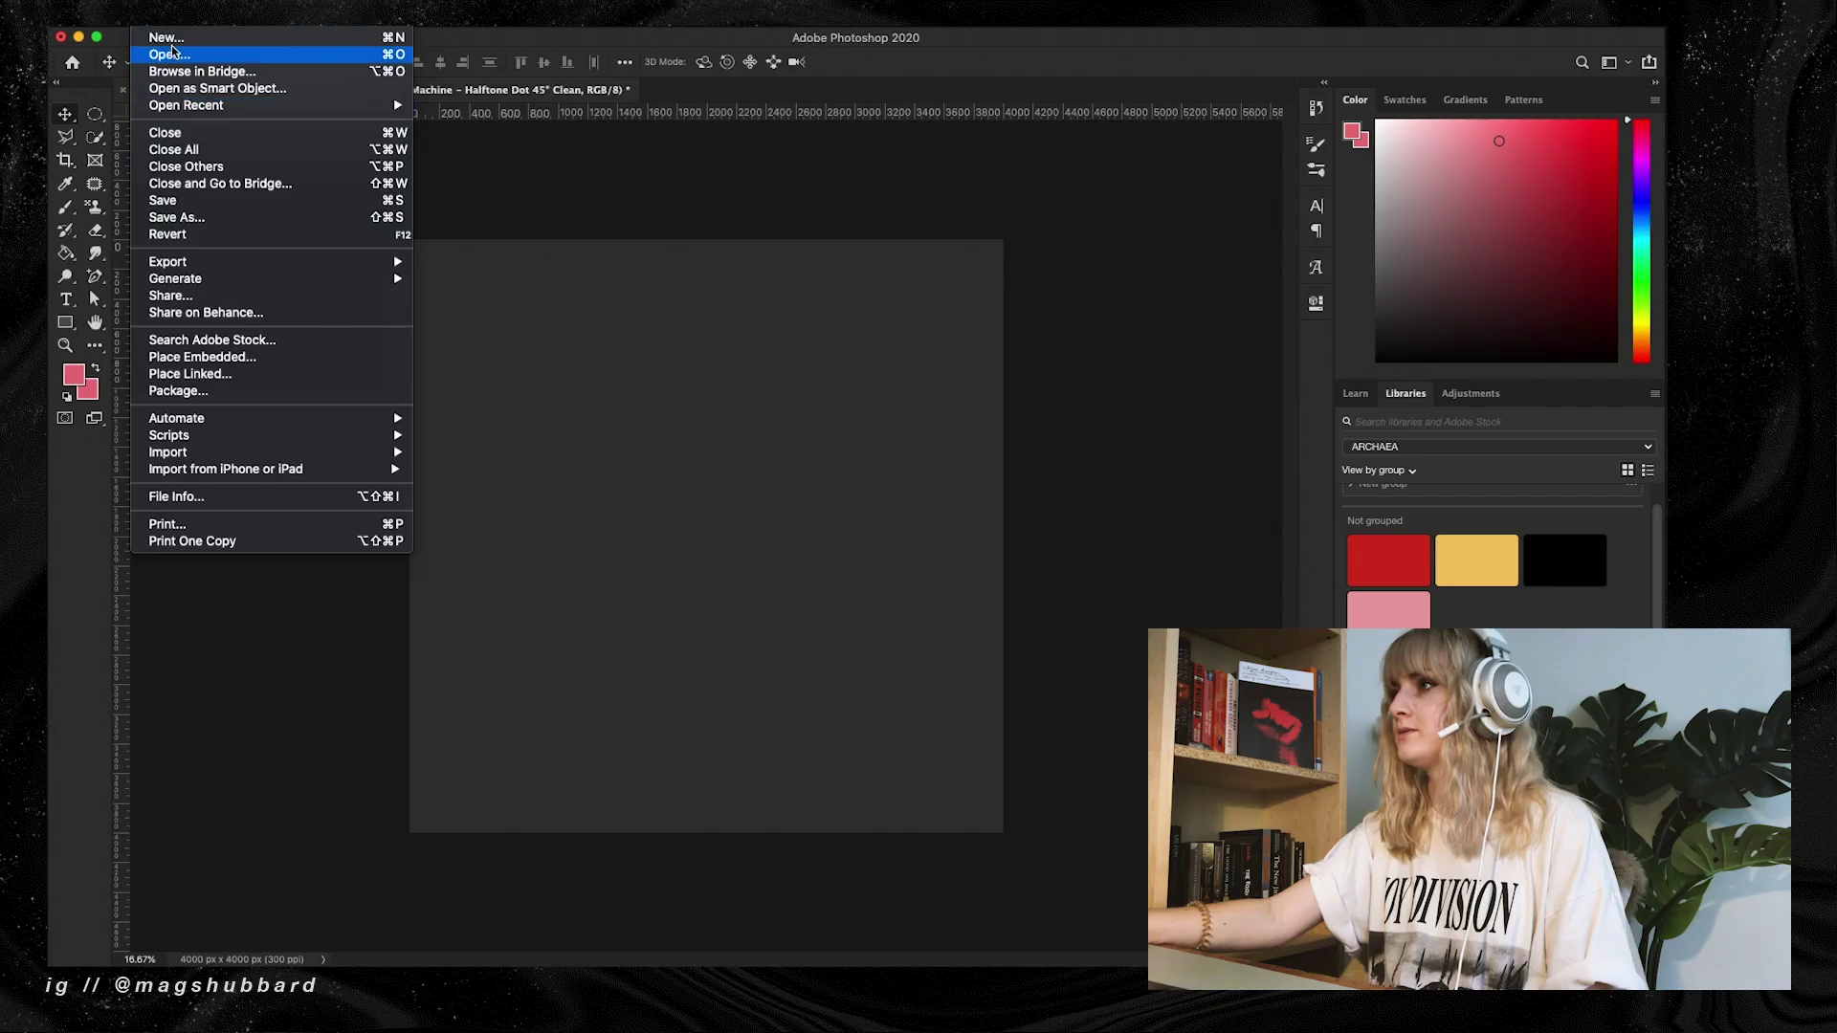
In Photoshop, create a 5 x 5 inch document at 300 ppi and cover it with a pink rectangle about 1530 x 1517 px
left_click(172, 40)
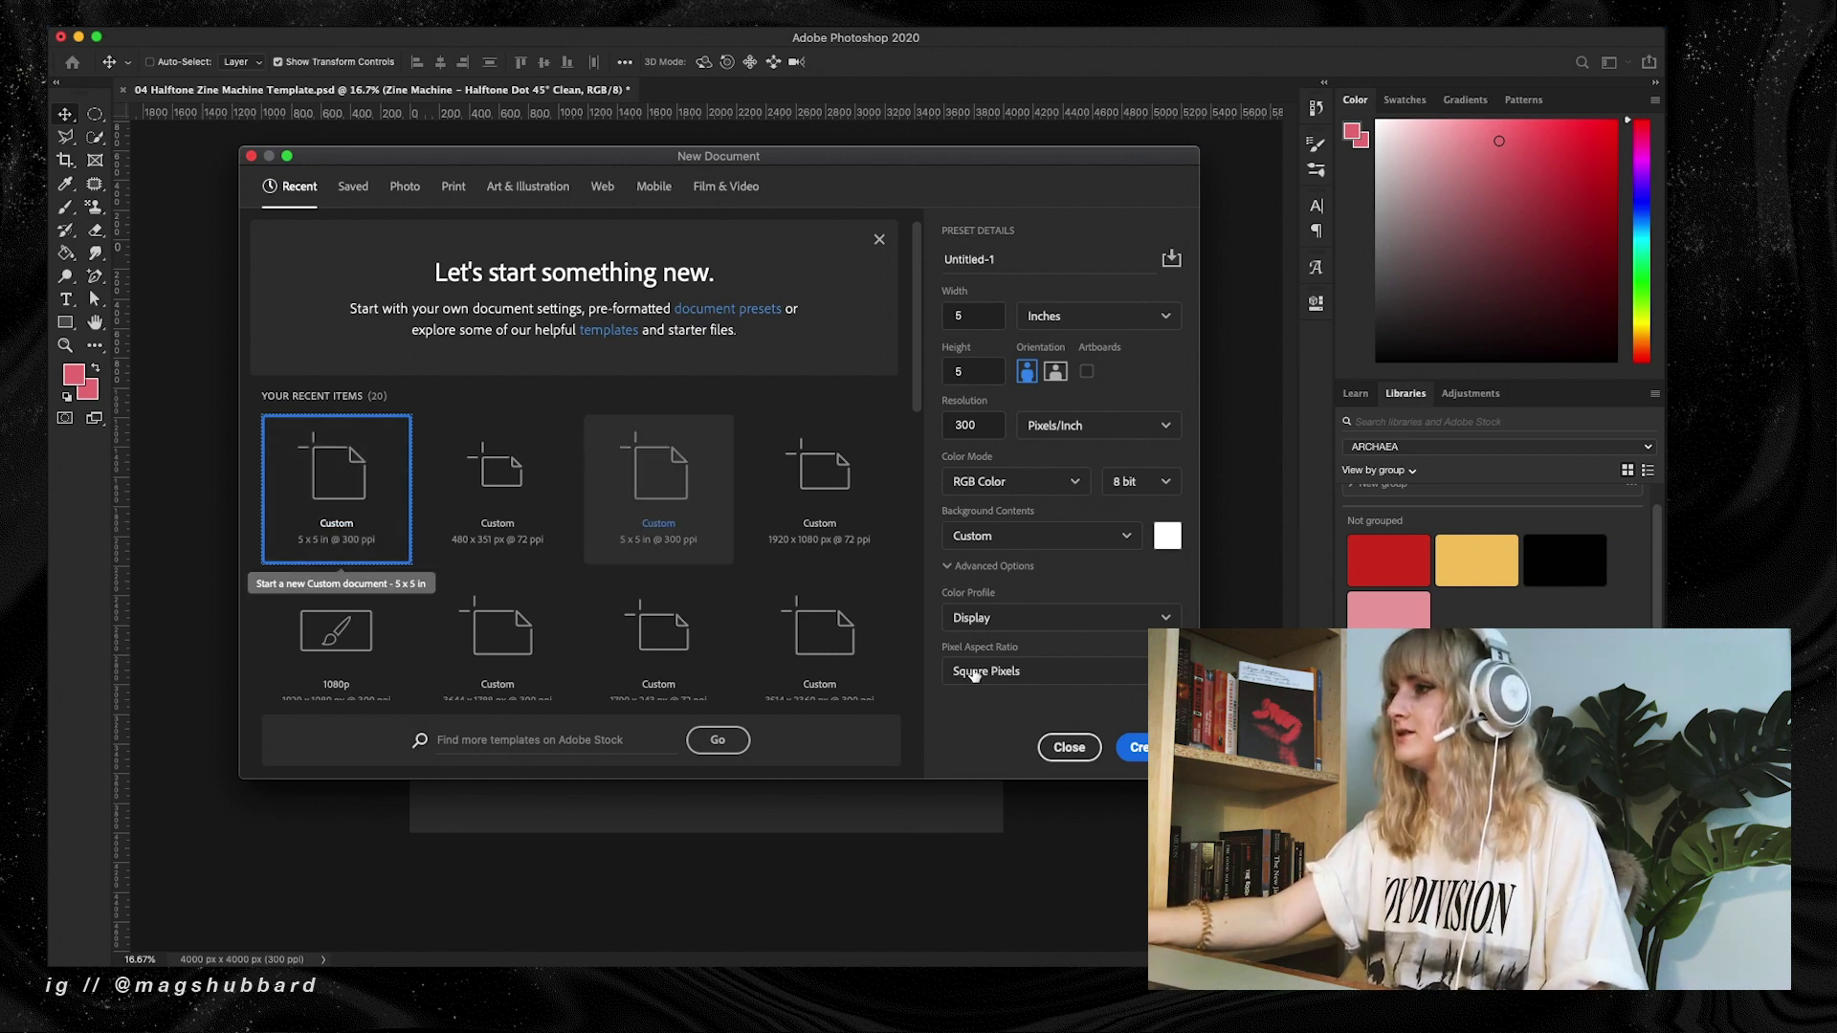
left_click(1143, 751)
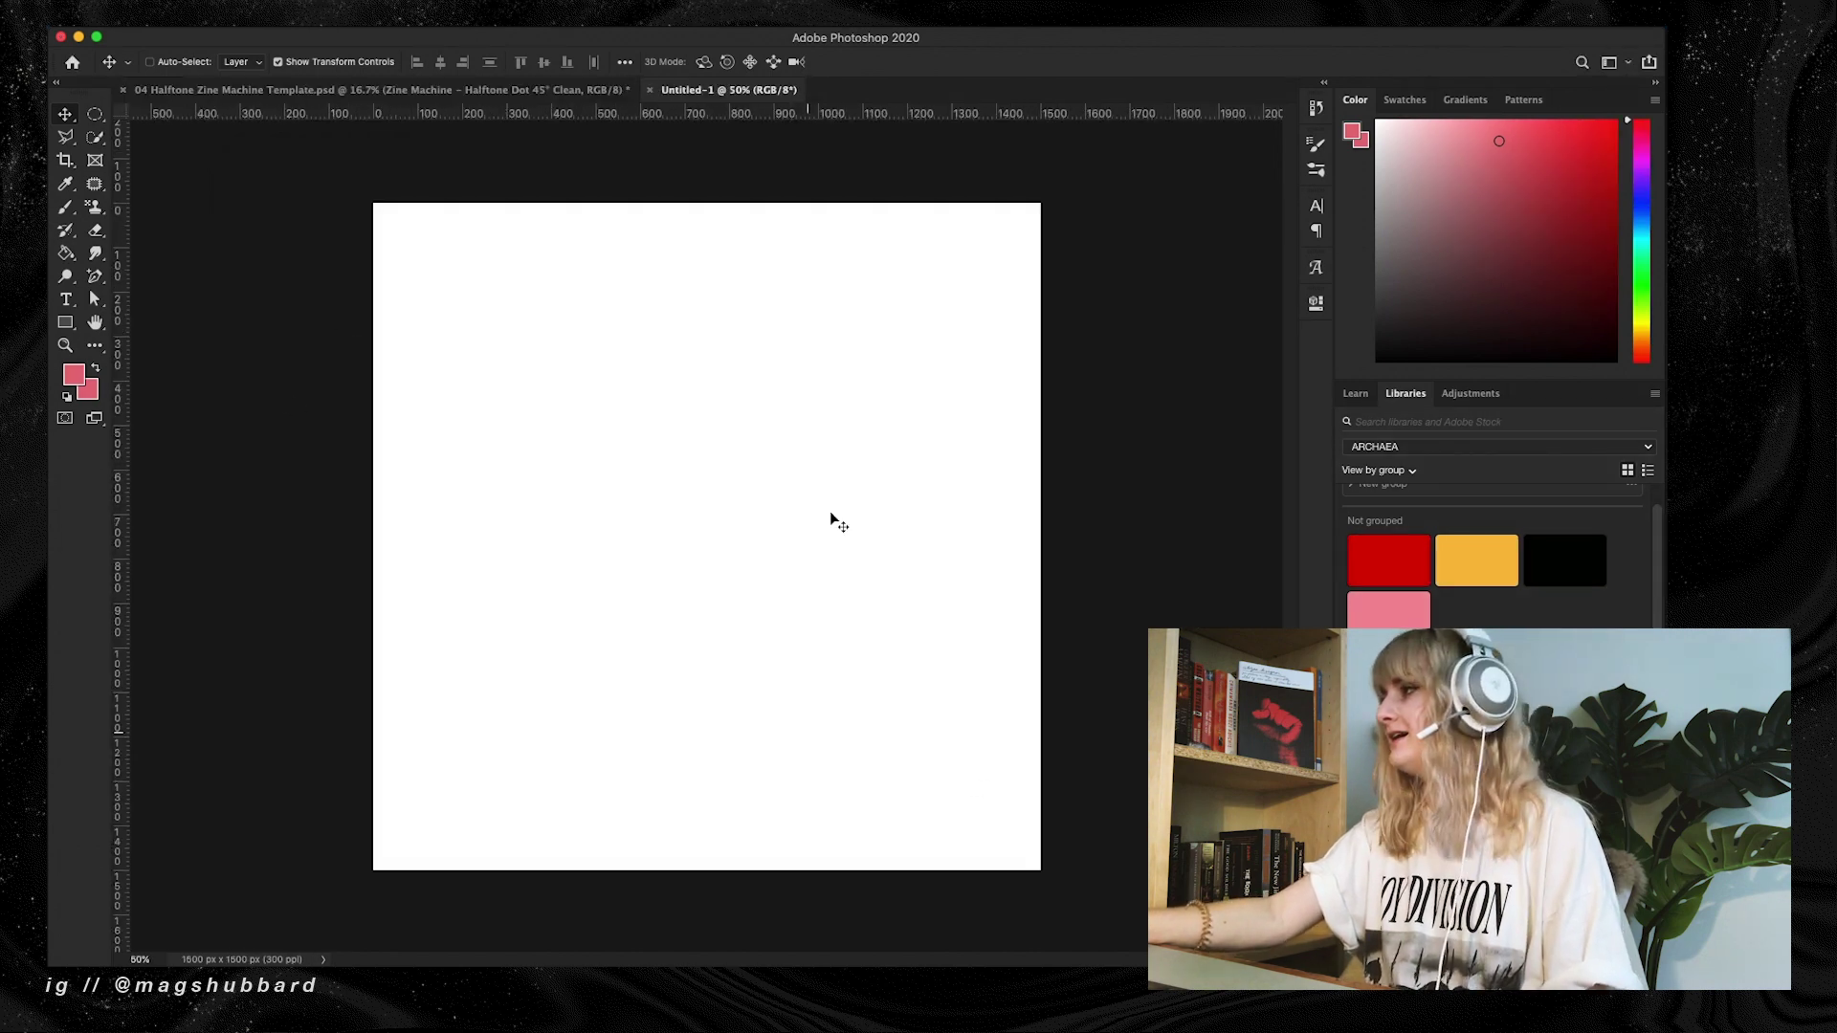
key("u")
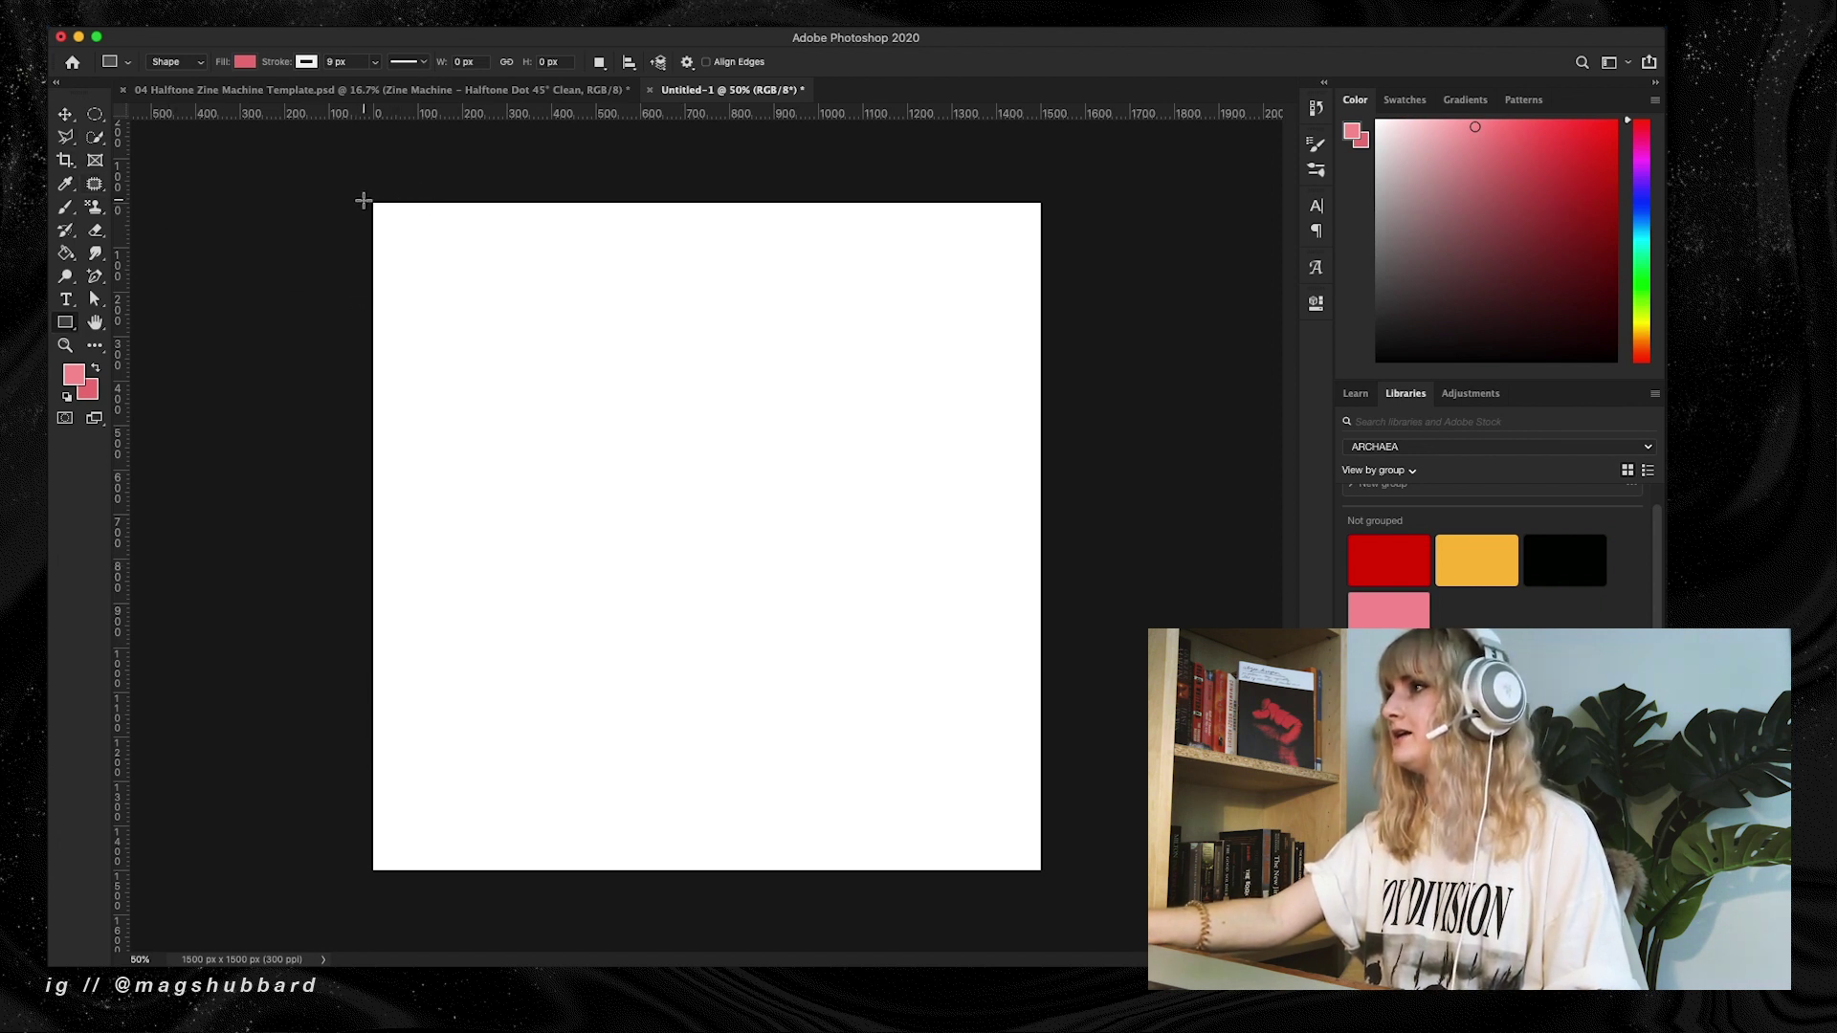
left_click_drag(366, 198, 1046, 873)
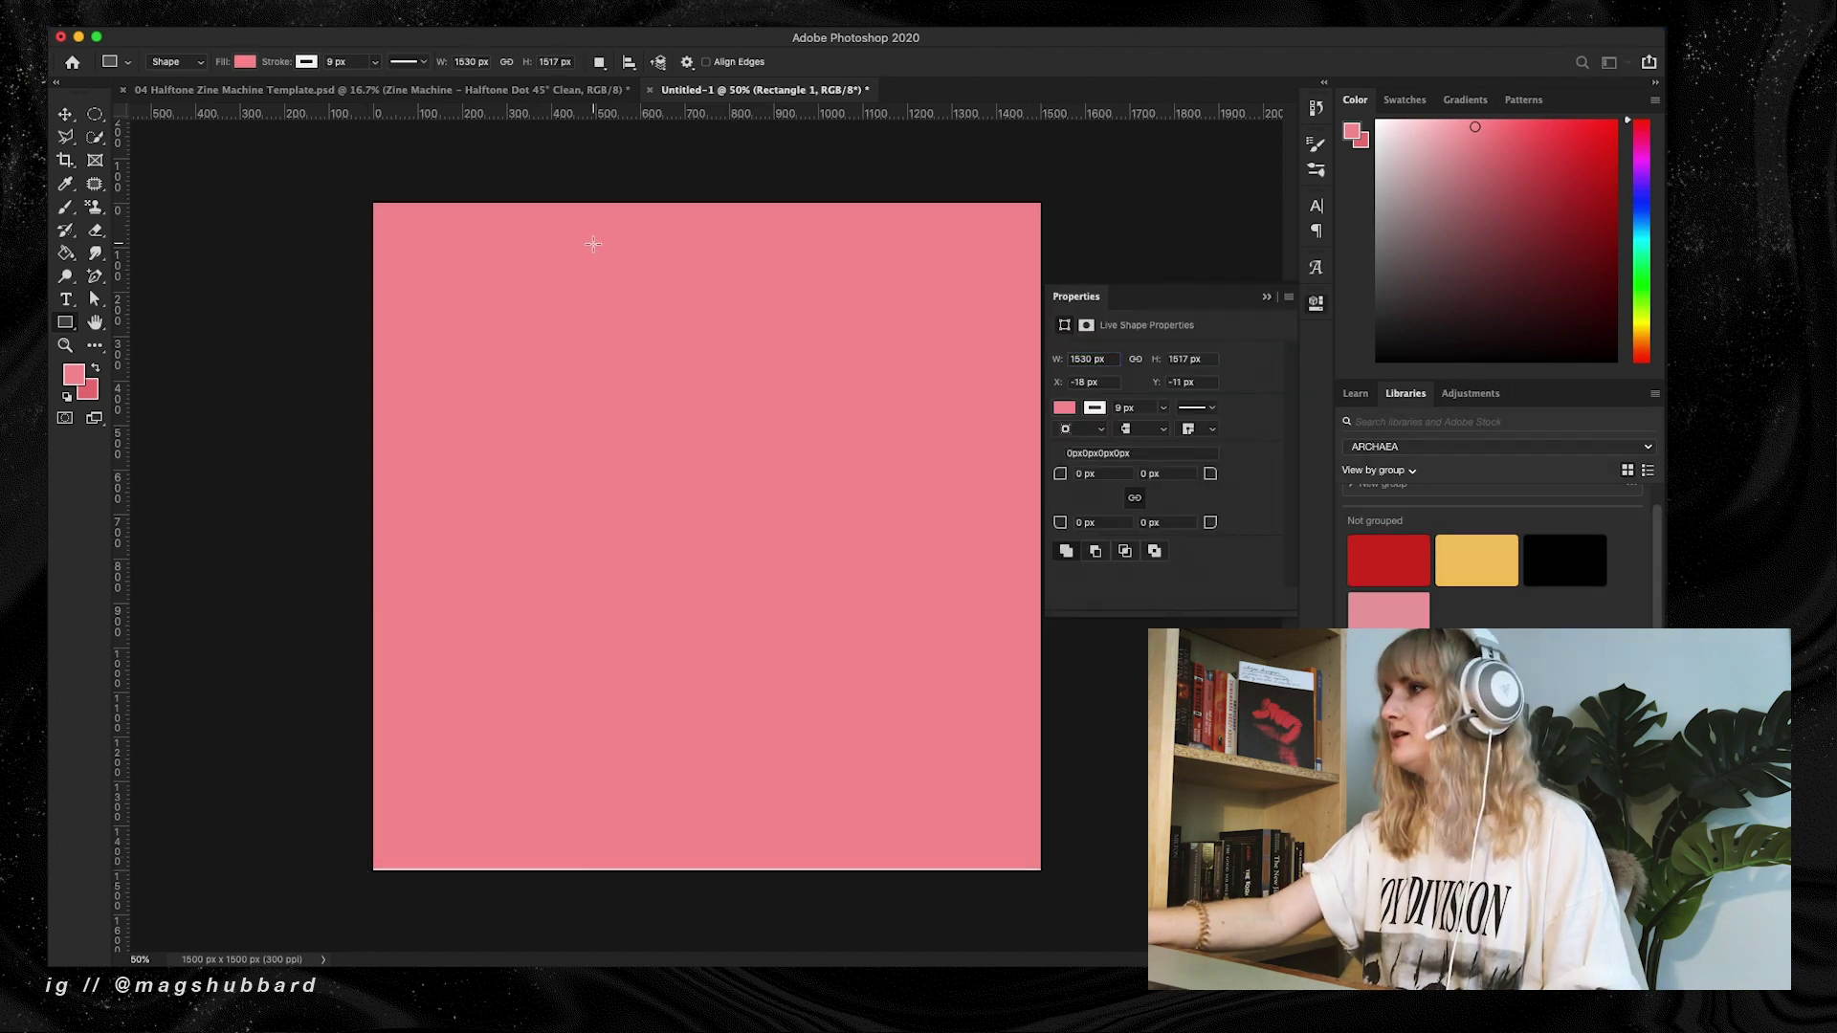
Set the pink background rectangle's stroke to no color and deselect its path
left_click(93, 300)
left_click(375, 61)
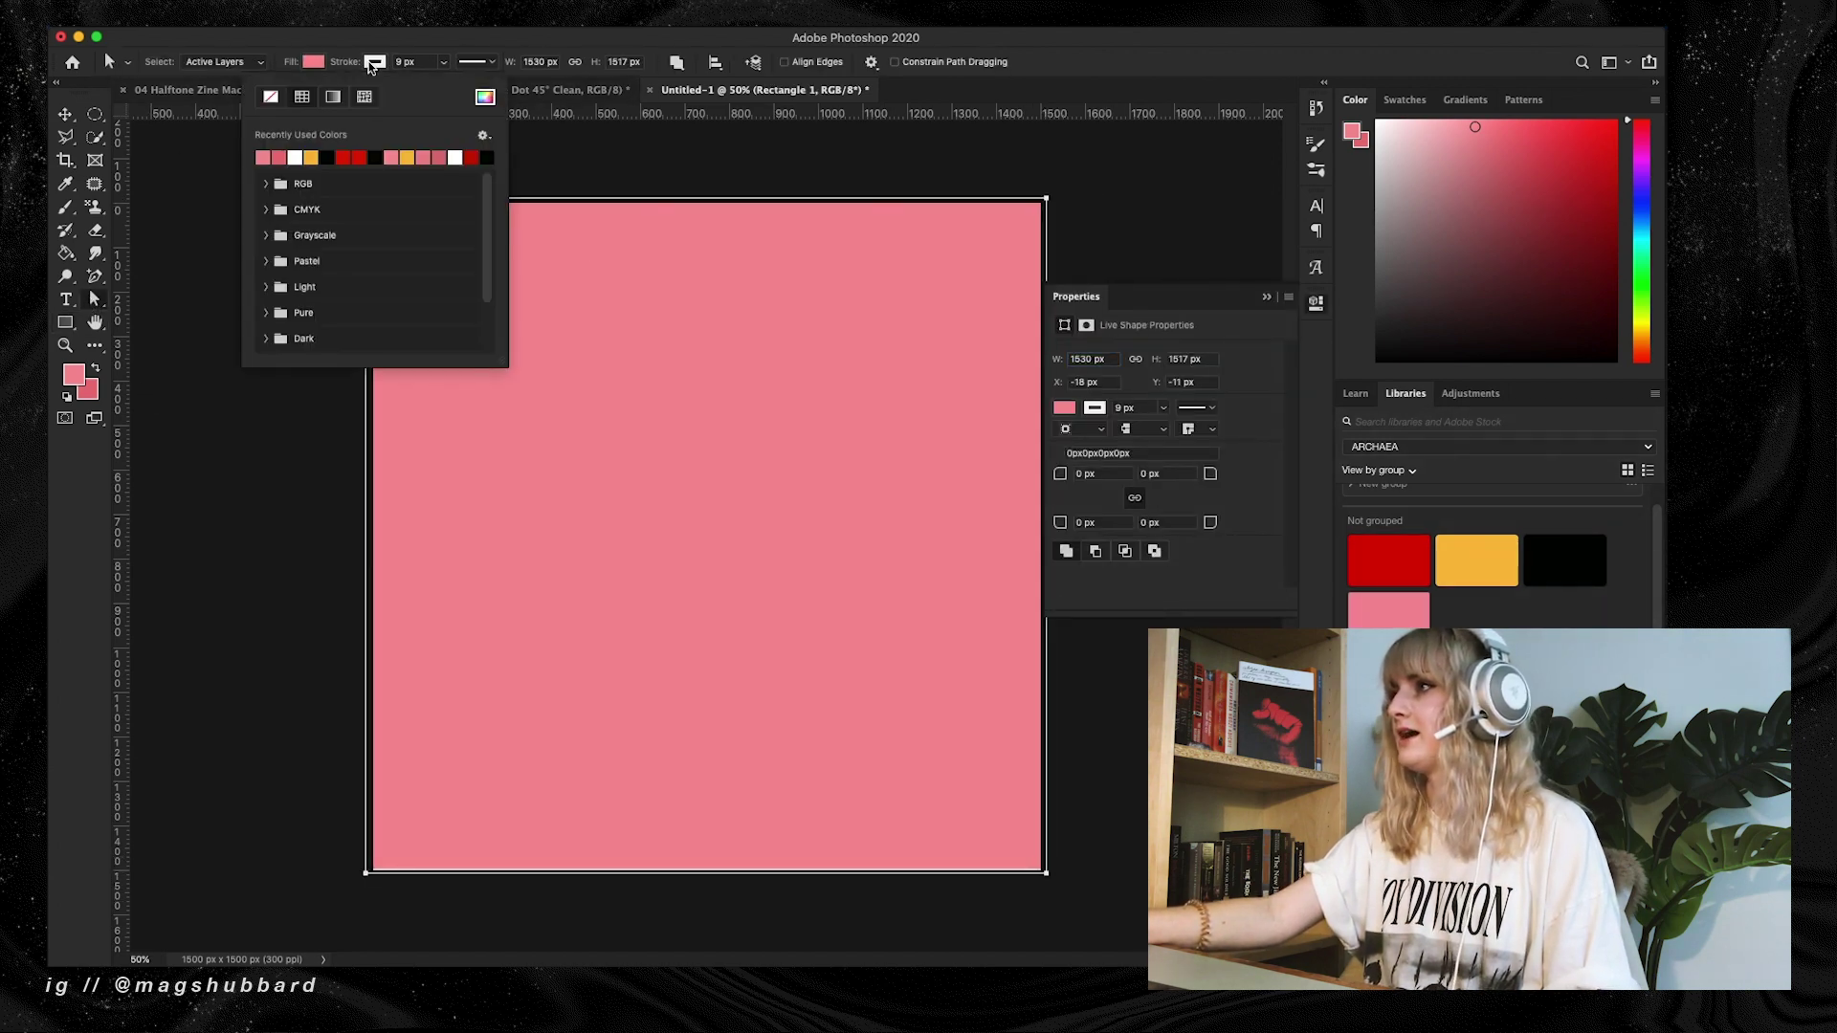
left_click(273, 109)
left_click(216, 451)
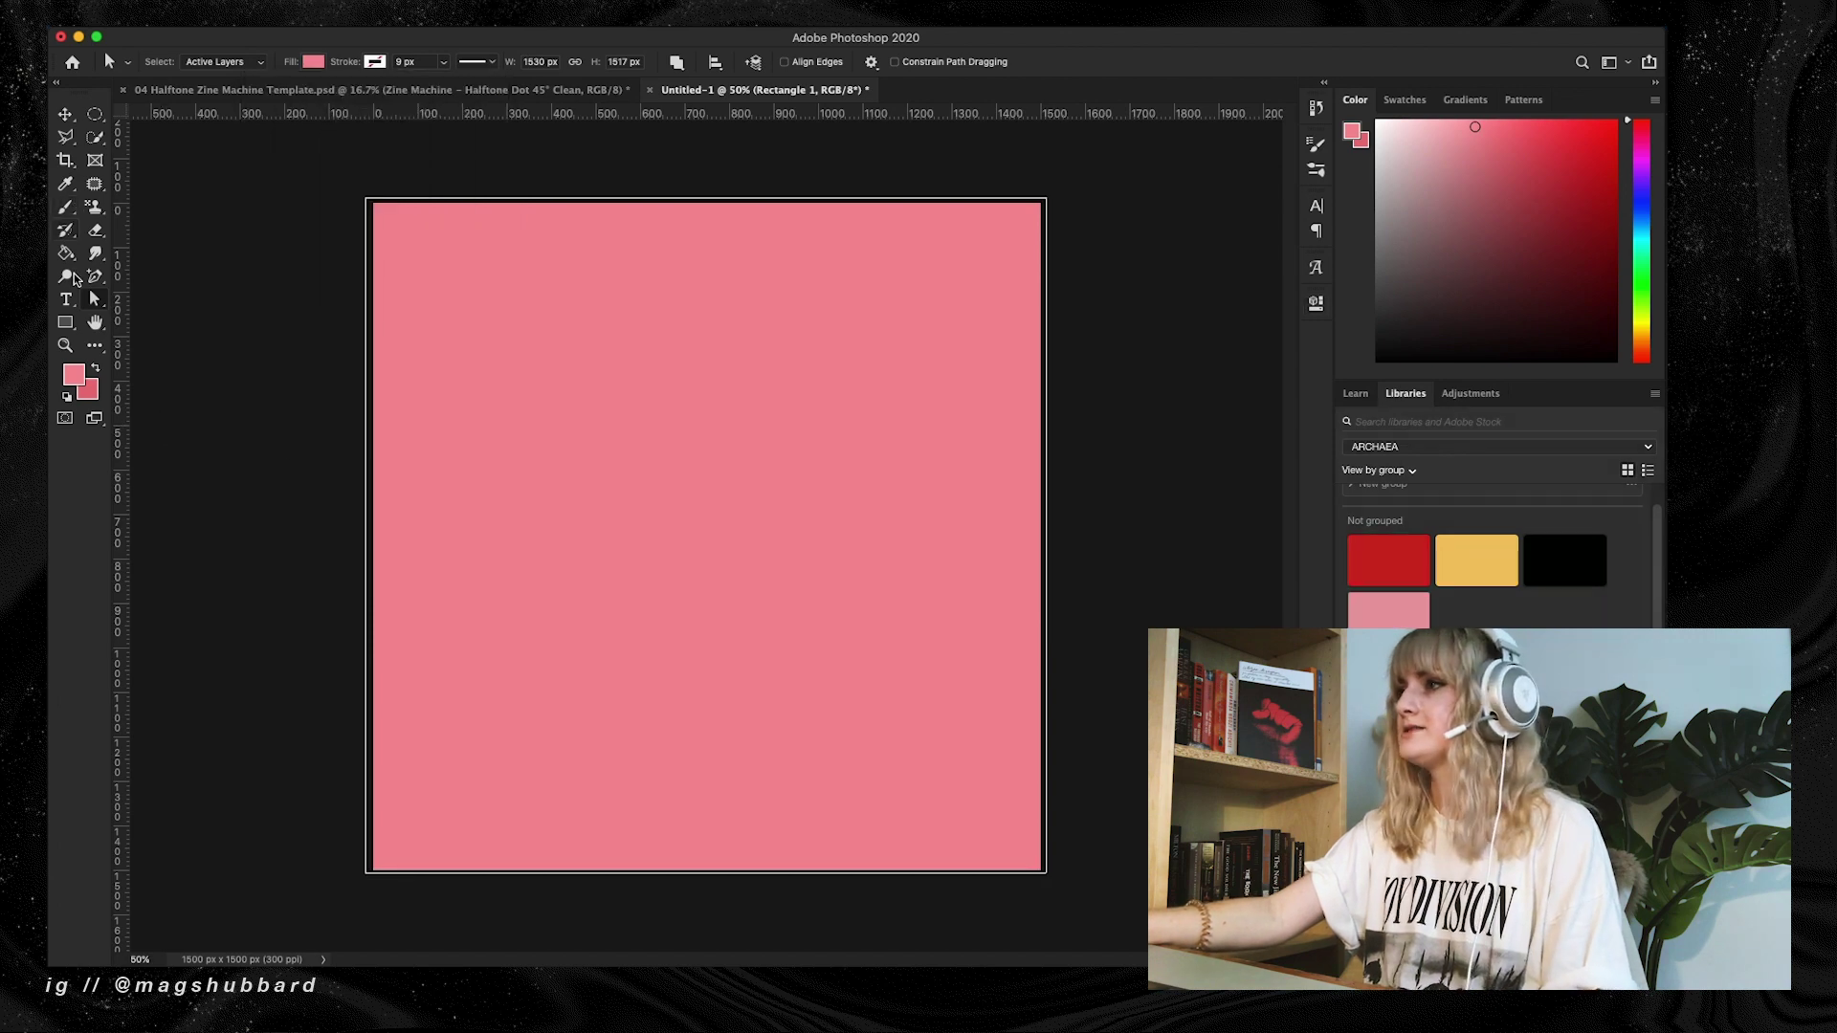
key("Return")
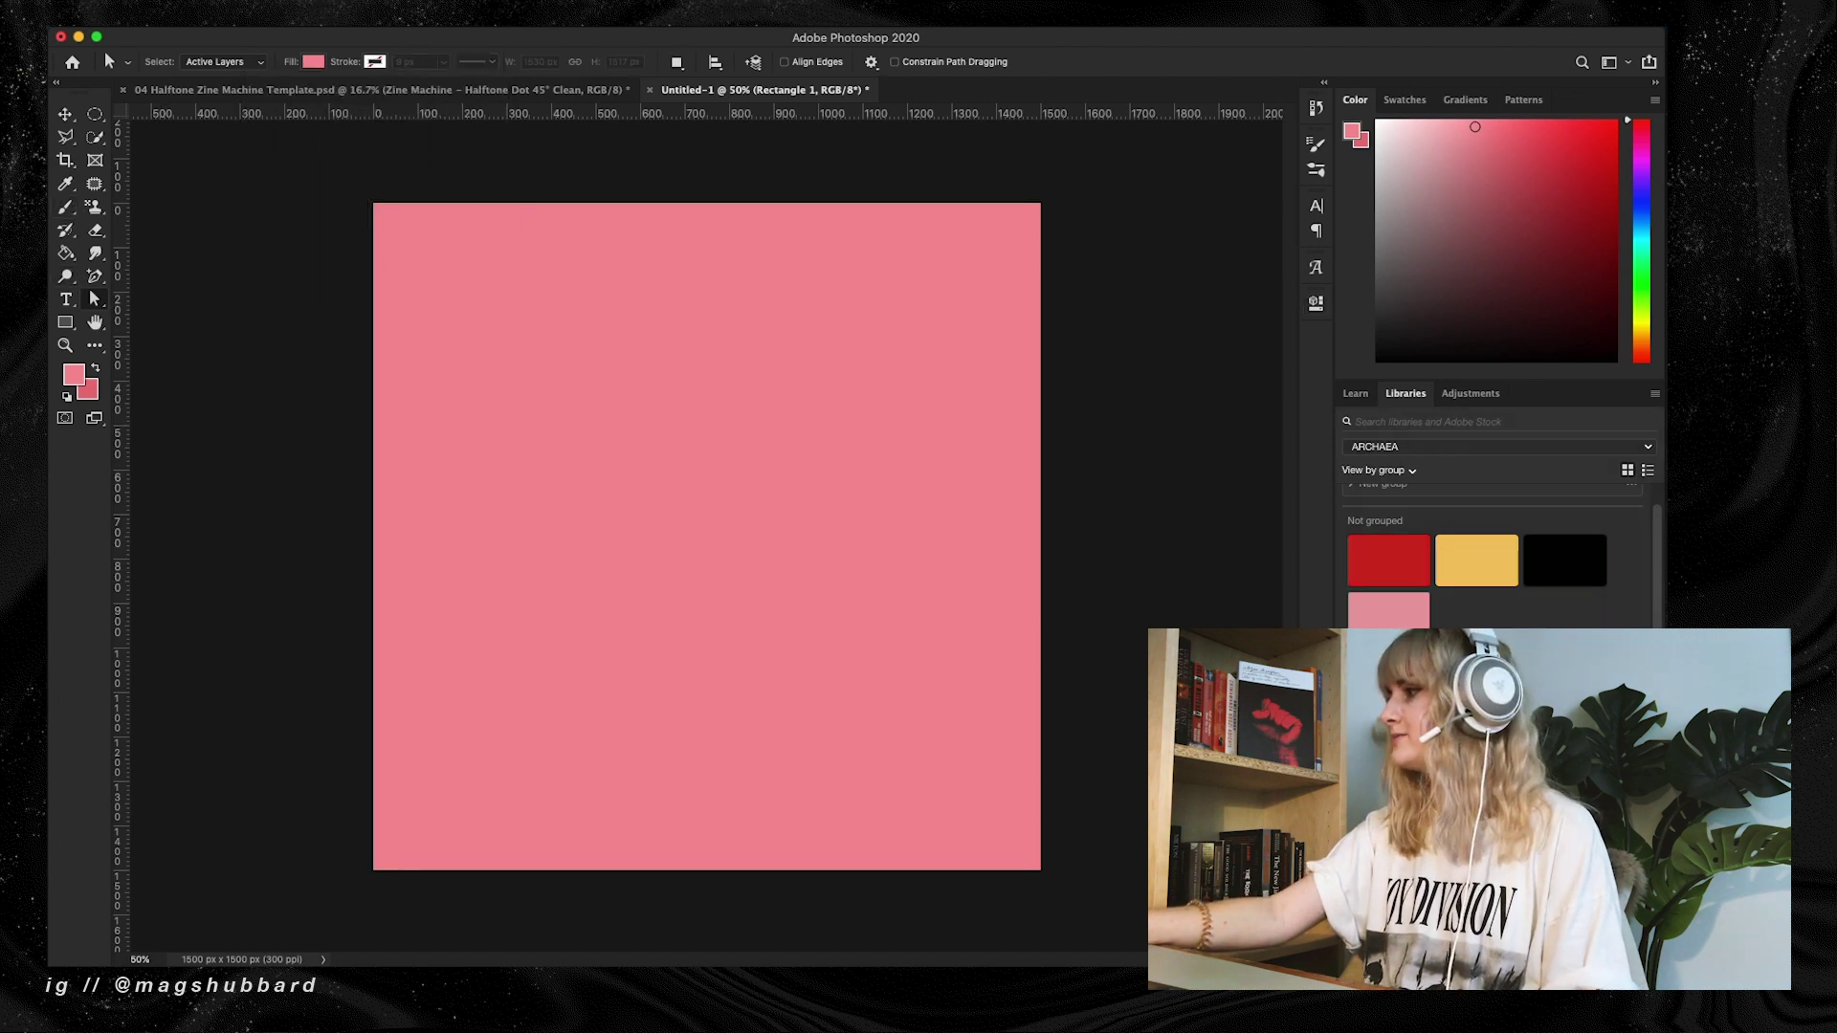
Add the text CHERRY BOMB on the pink canvas in black 010400, using Alternate Gothic No2 D at 48 pt
left_click(65, 299)
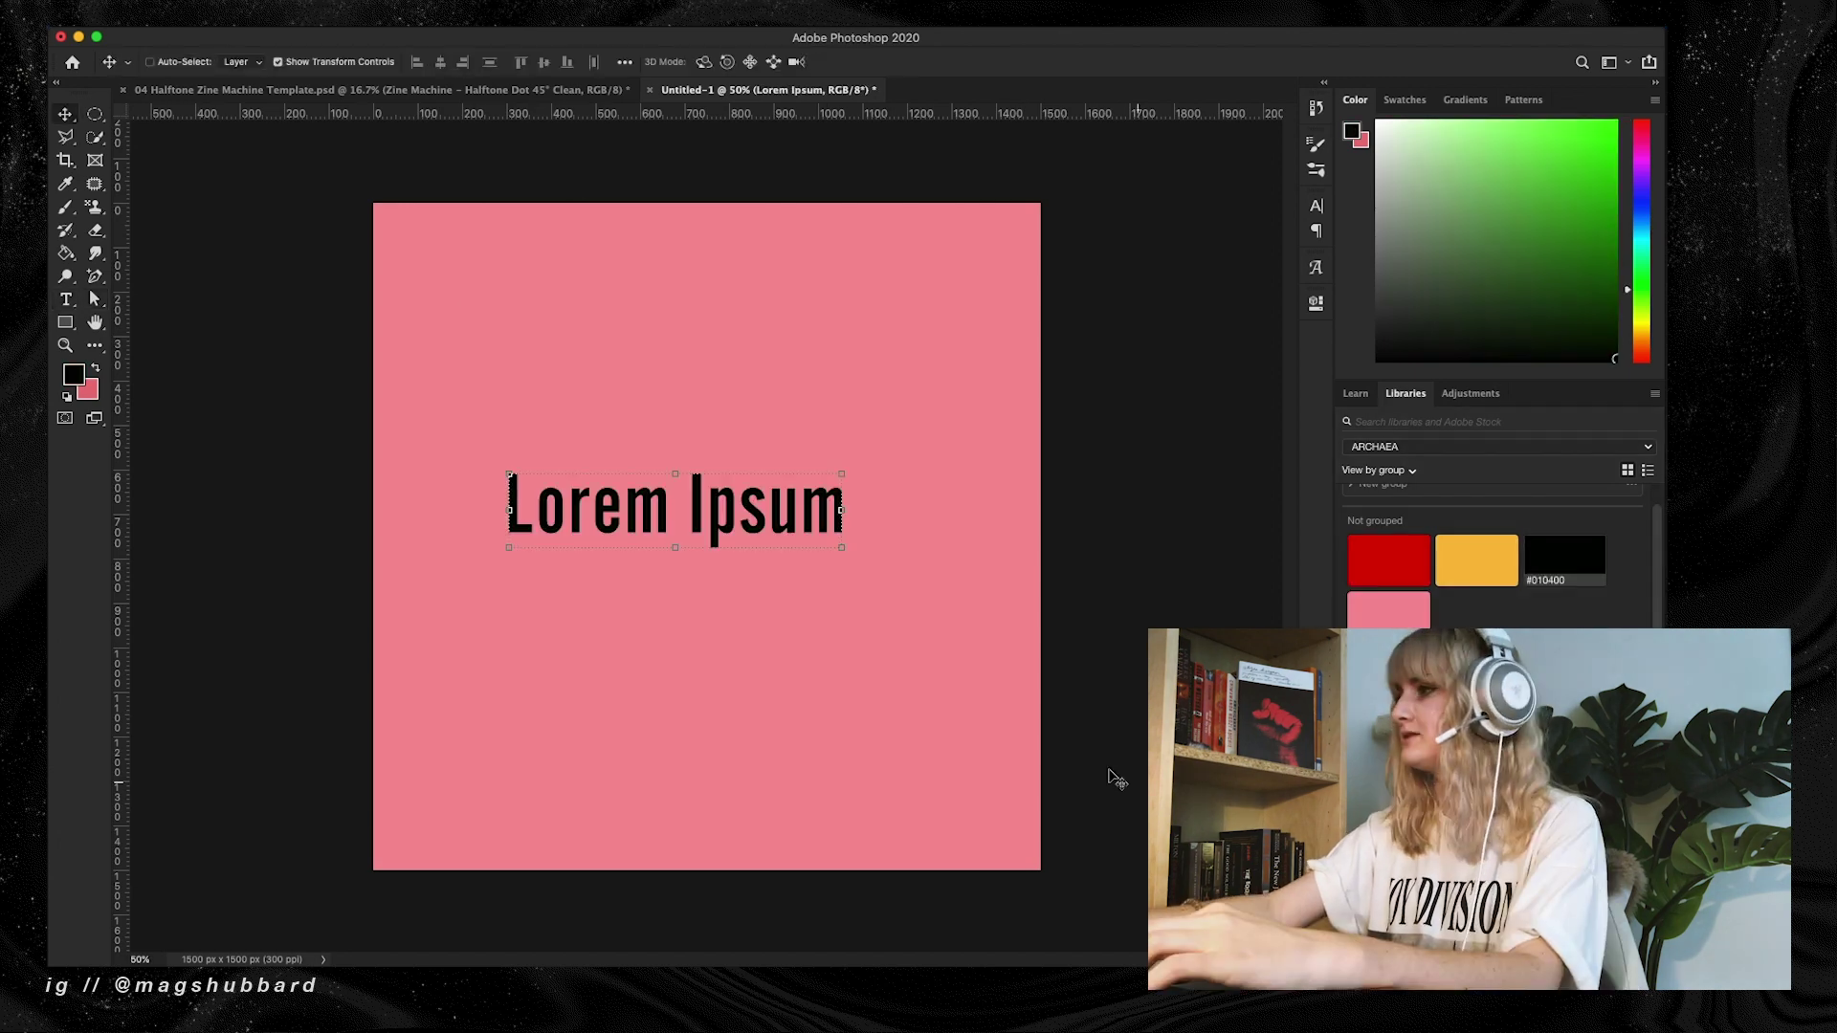
double_click(820, 500)
type("CHERRY BOMB")
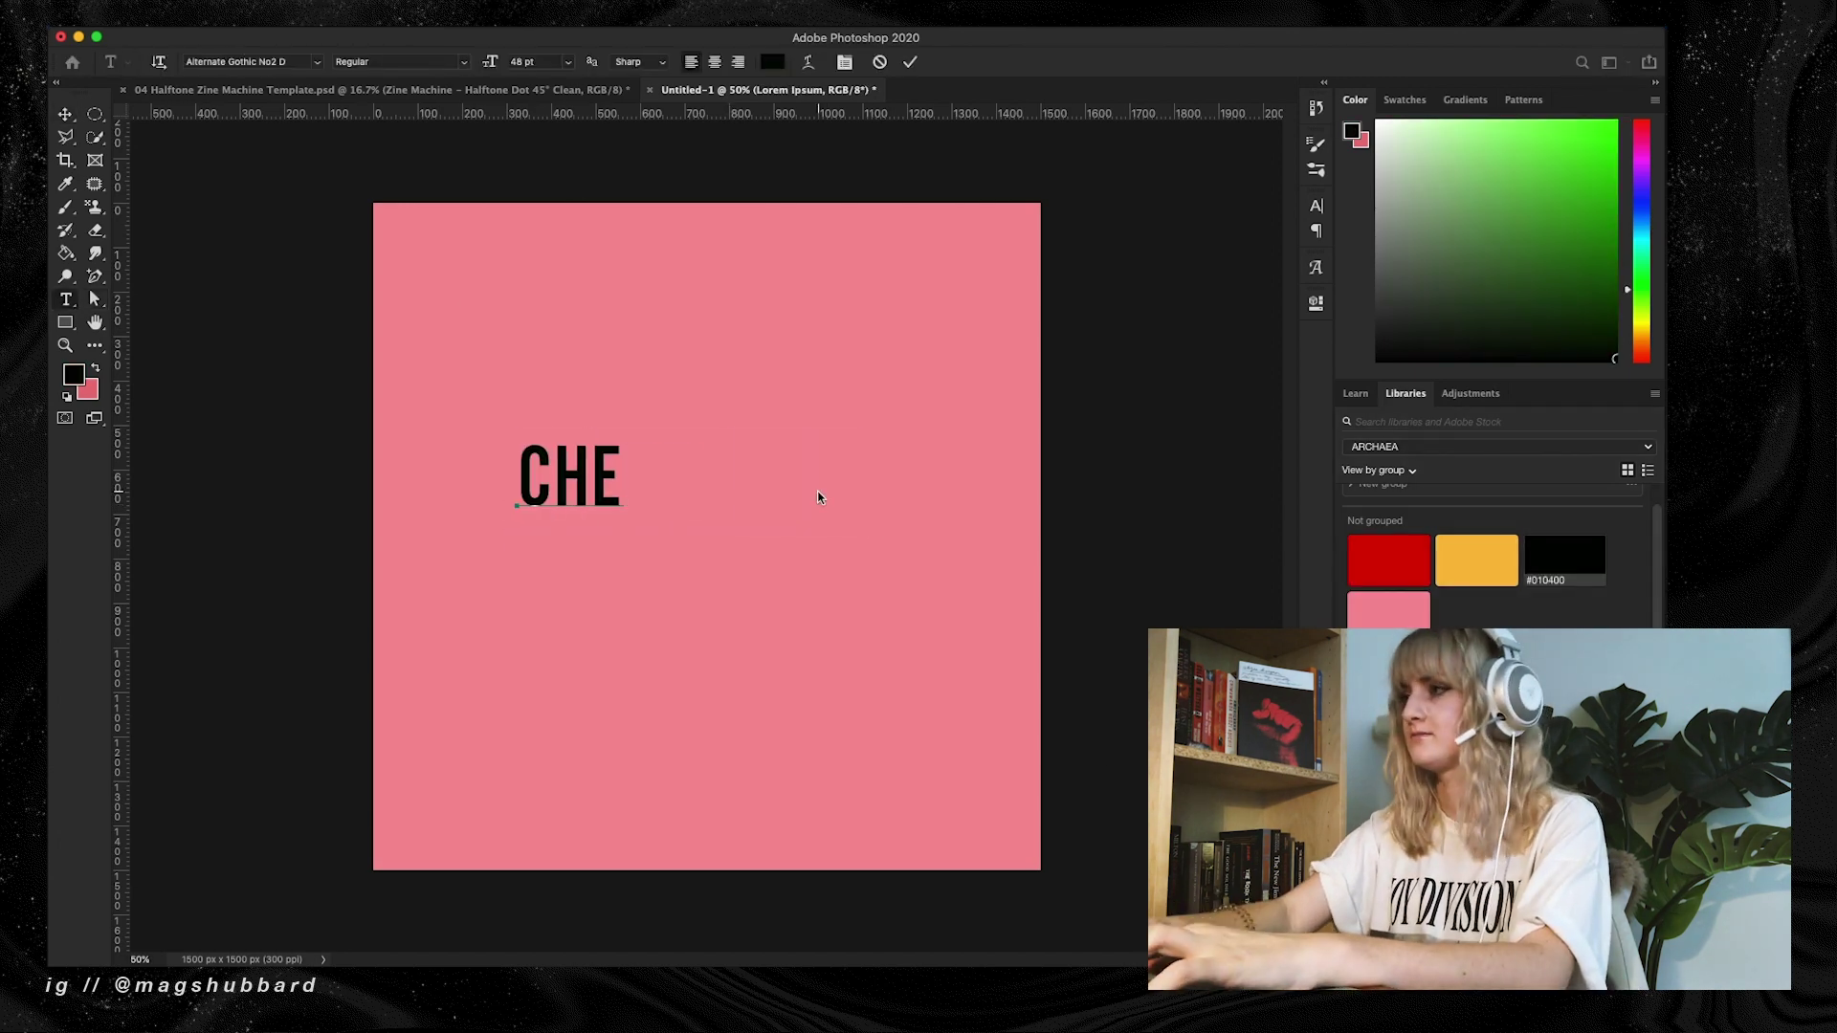
key("Escape")
left_click_drag(633, 455, 645, 455)
left_click_drag(794, 572, 788, 531)
Try the CHERRY BOMB text in the Anton font and move it toward the canvas center
double_click(771, 430)
left_click(305, 61)
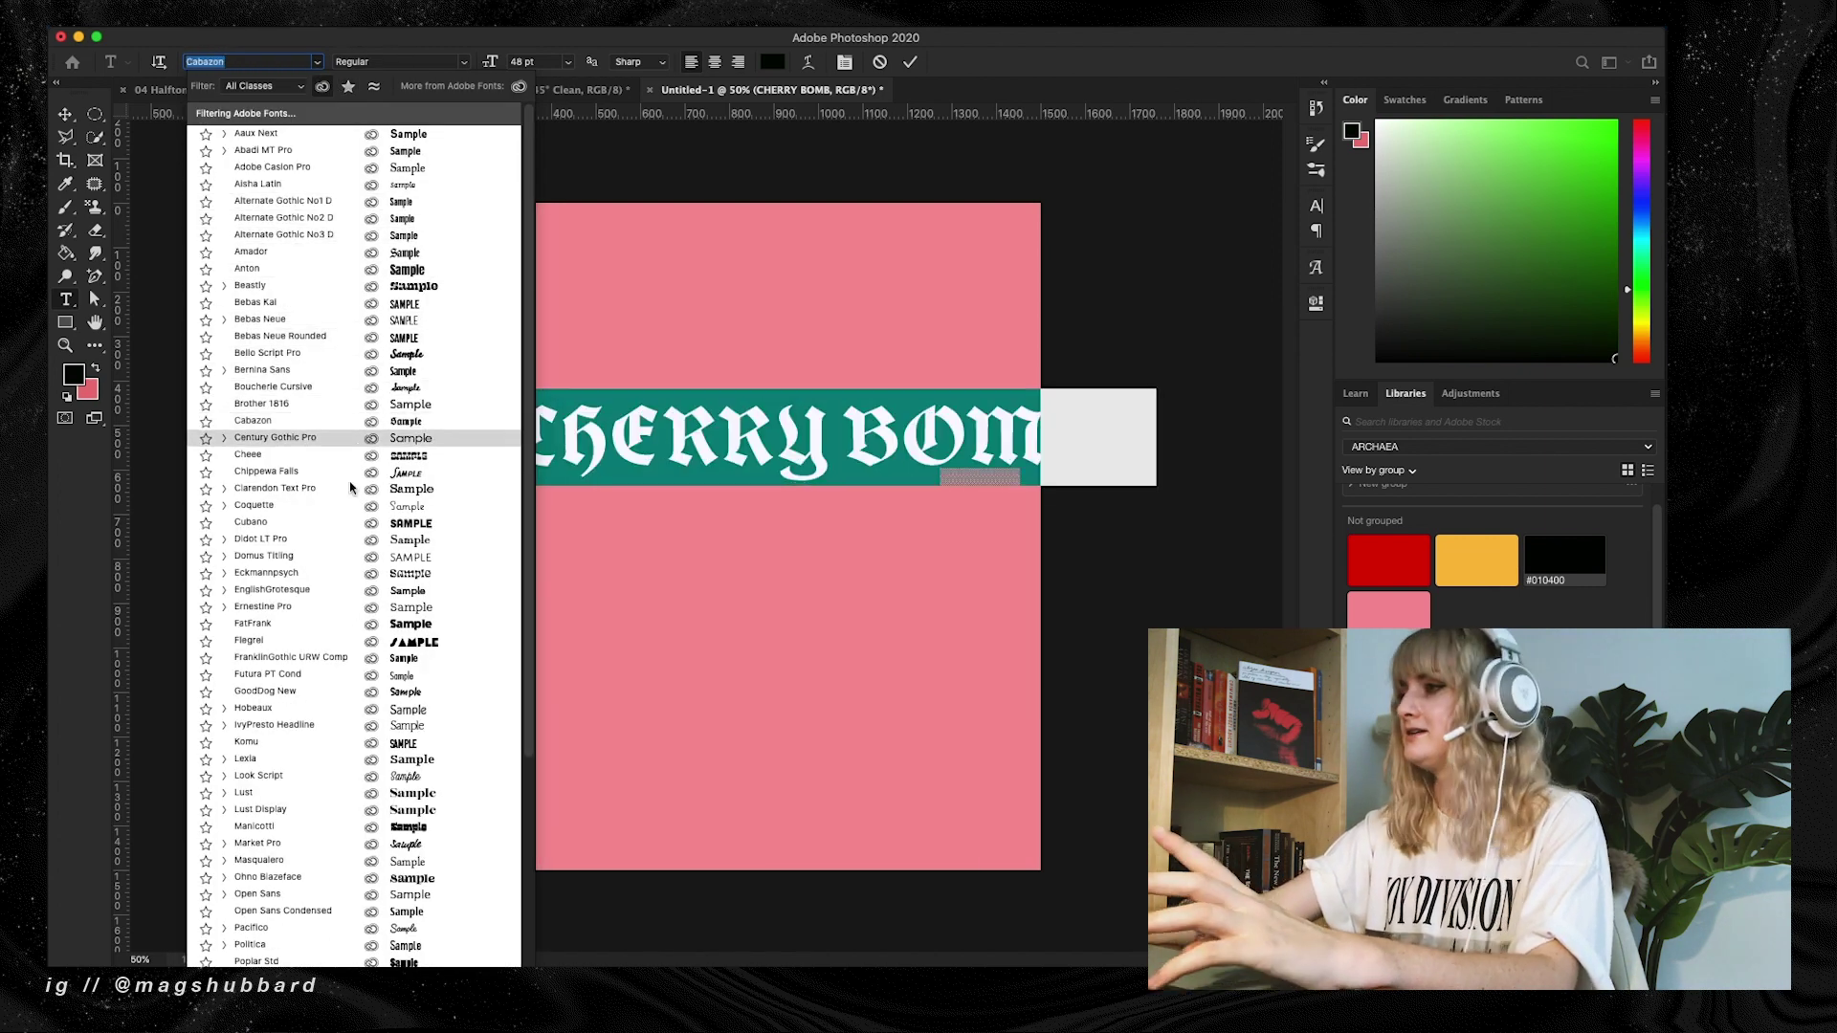
left_click(321, 269)
left_click(69, 113)
double_click(746, 457)
left_click(69, 114)
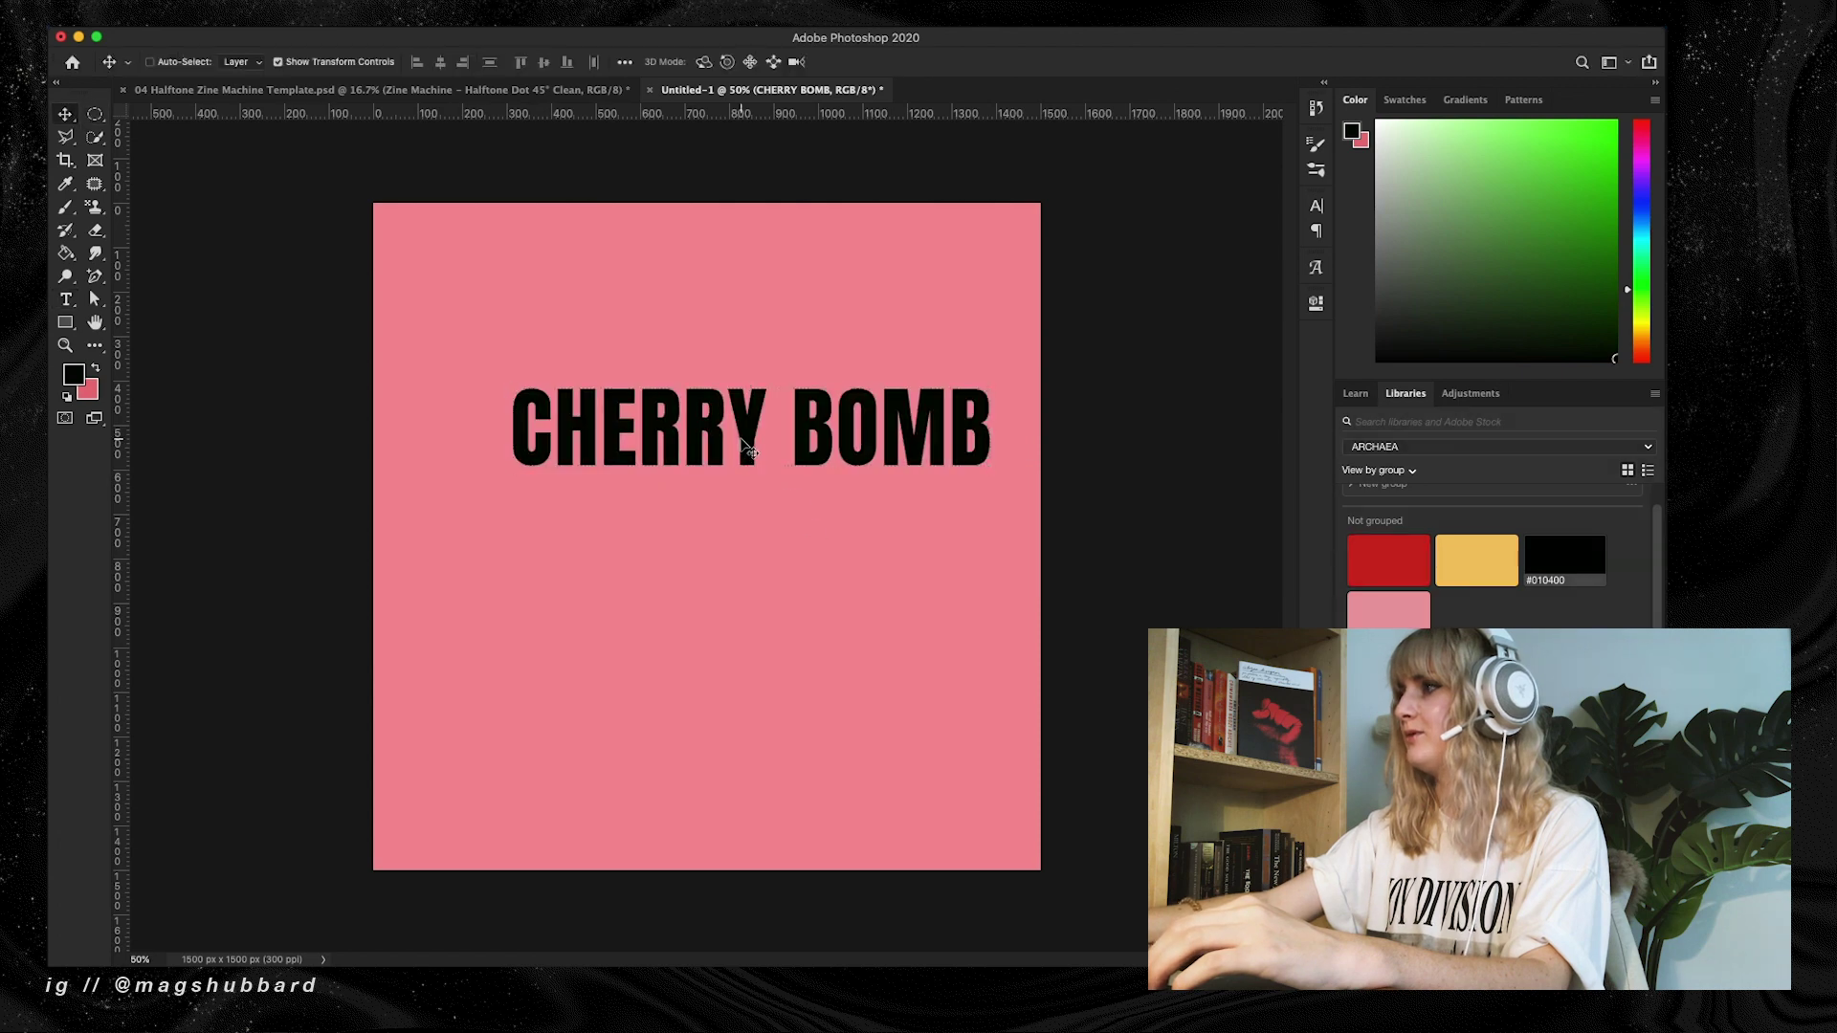
left_click_drag(745, 441, 709, 435)
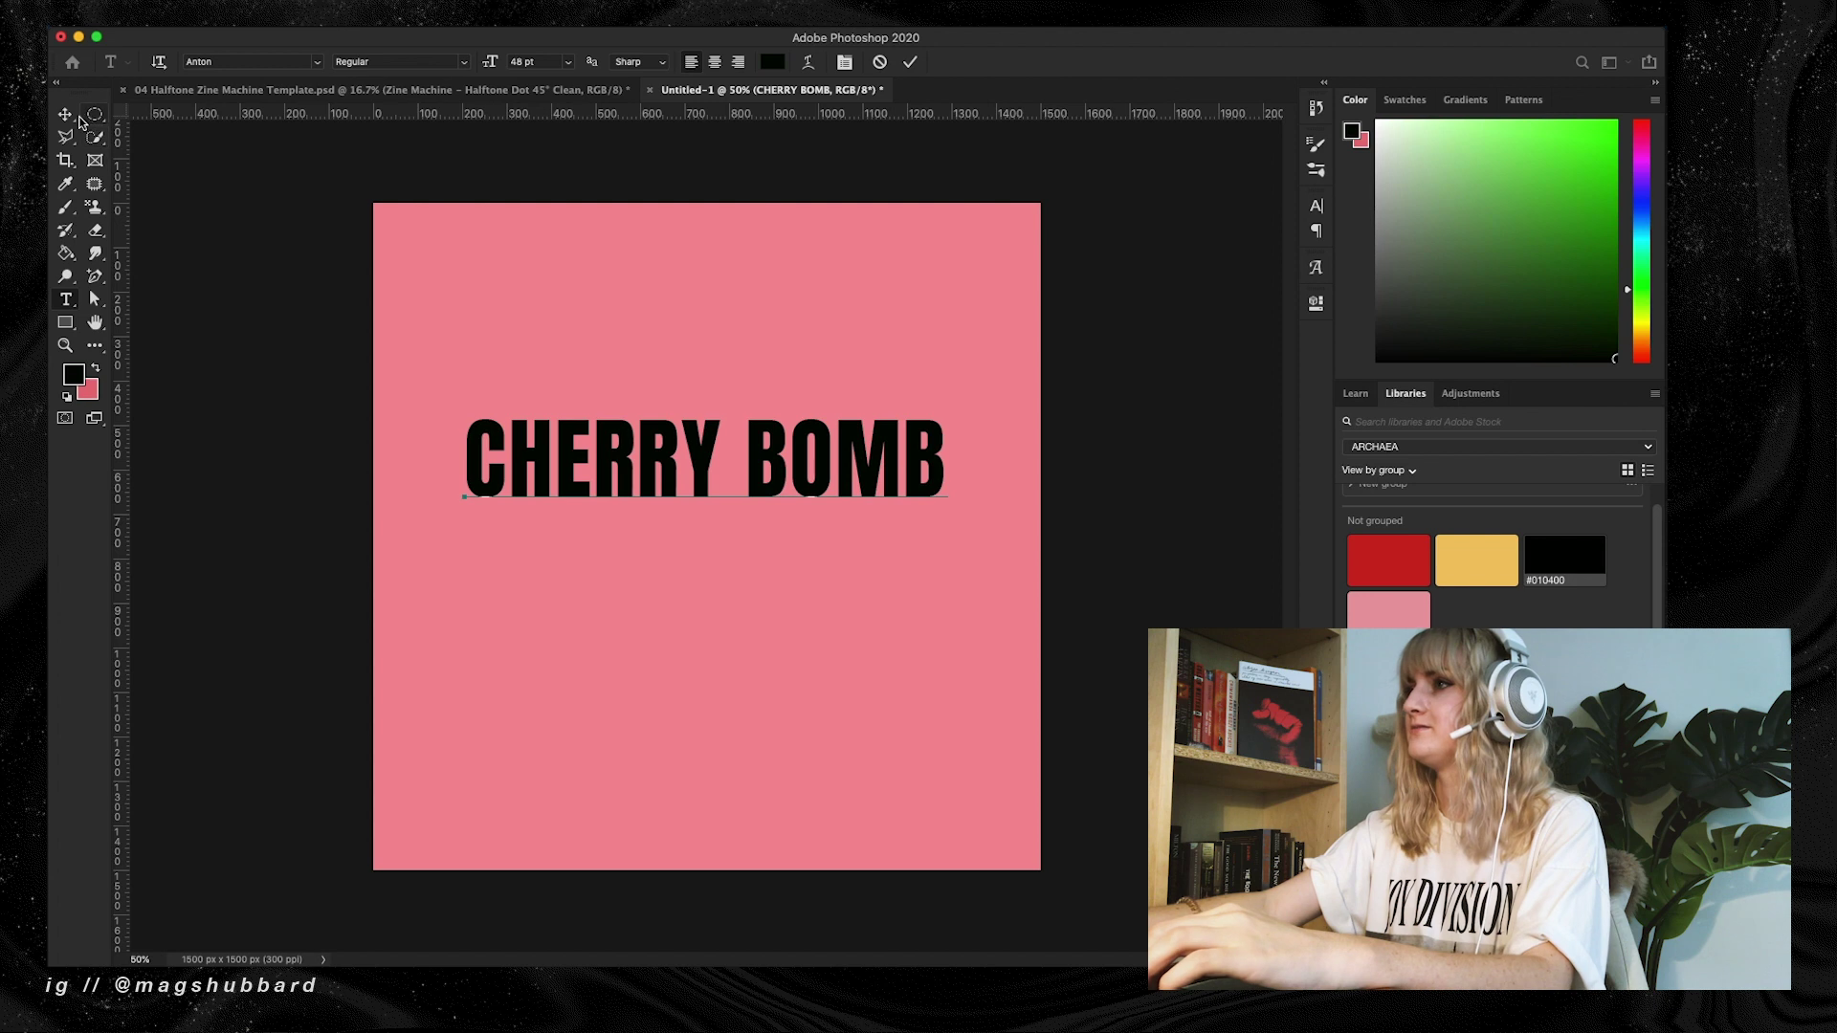
Set the CHERRY BOMB text in Beastly 12 Point and shift it toward the canvas's left edge
key("super+a")
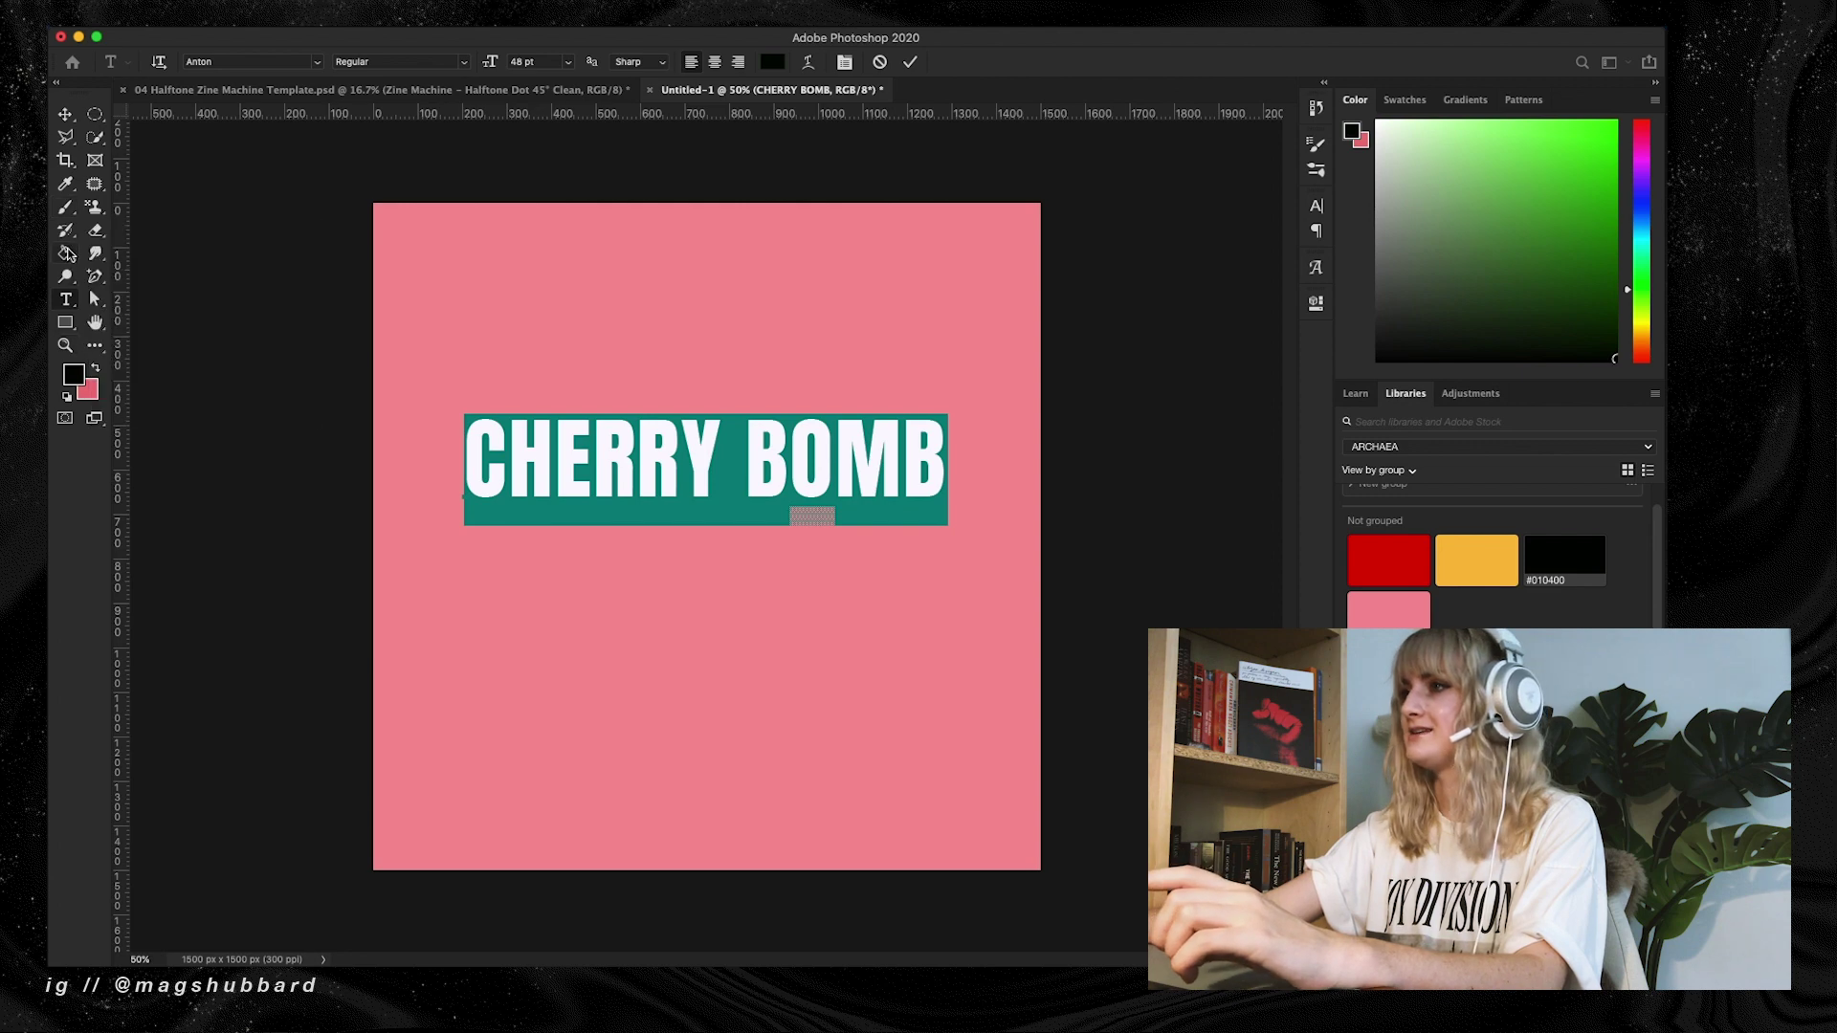
triple_click(577, 464)
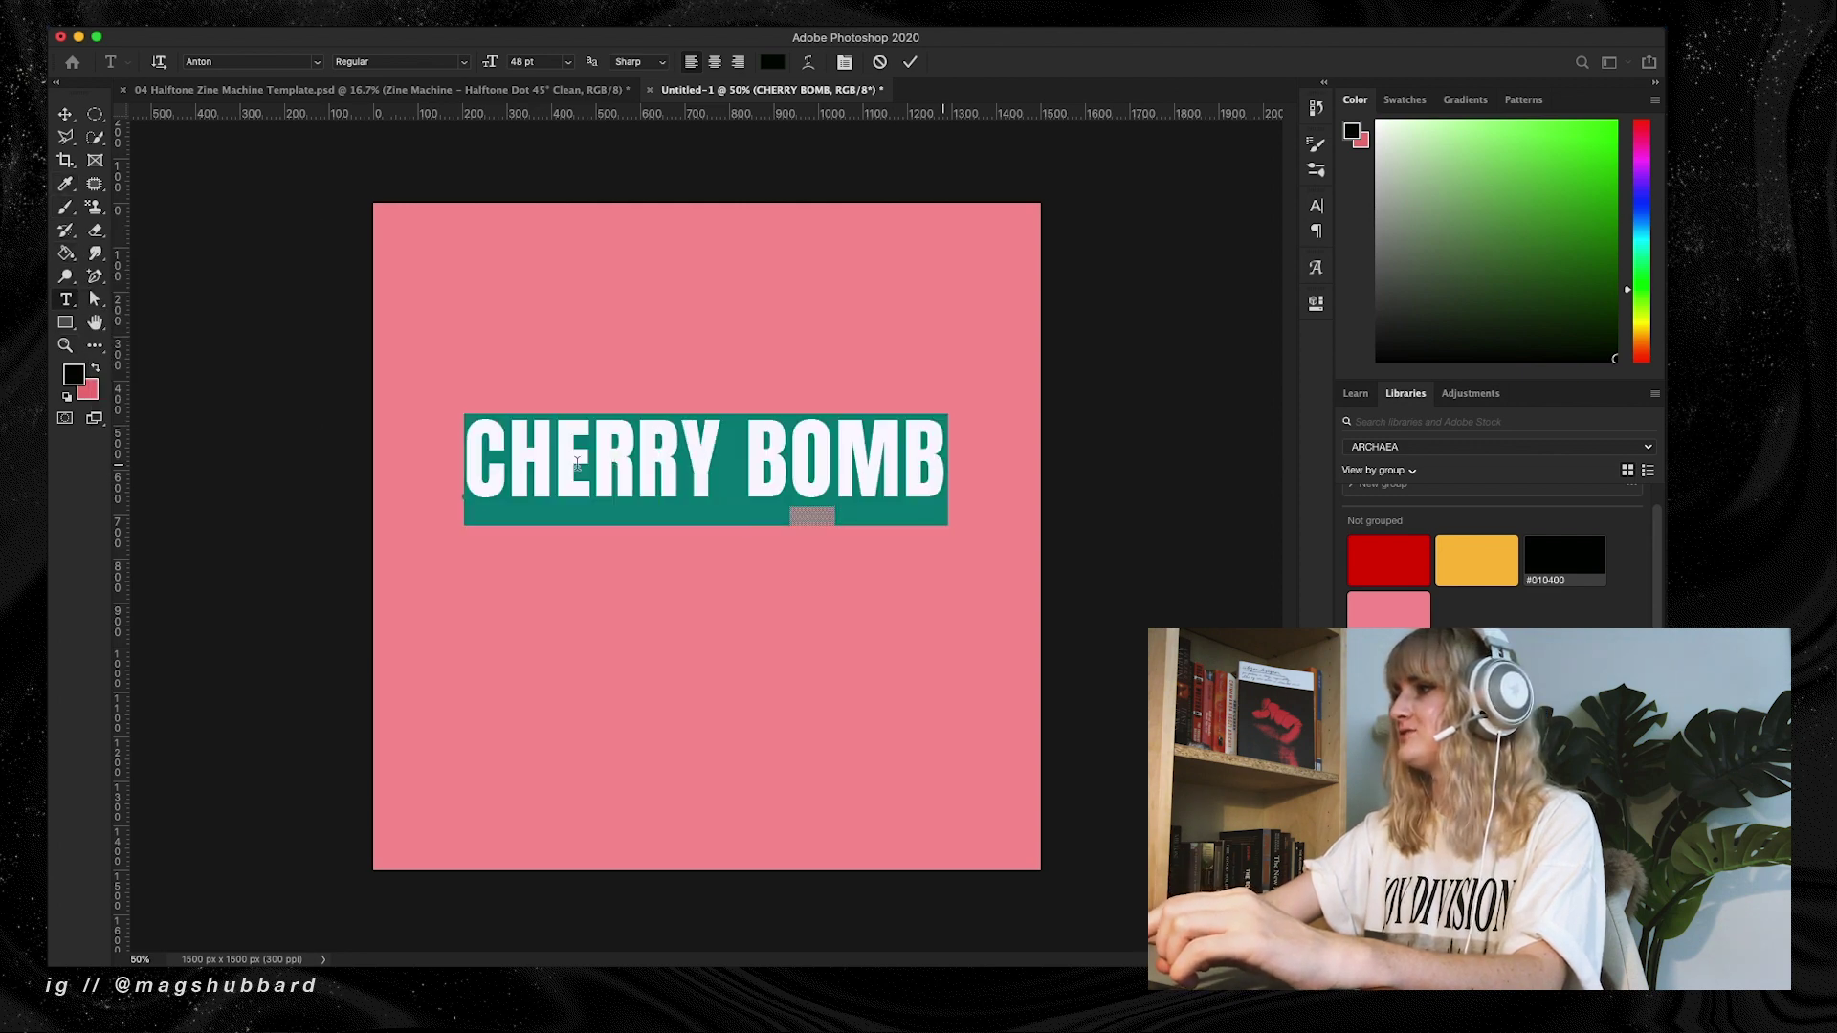
left_click(319, 63)
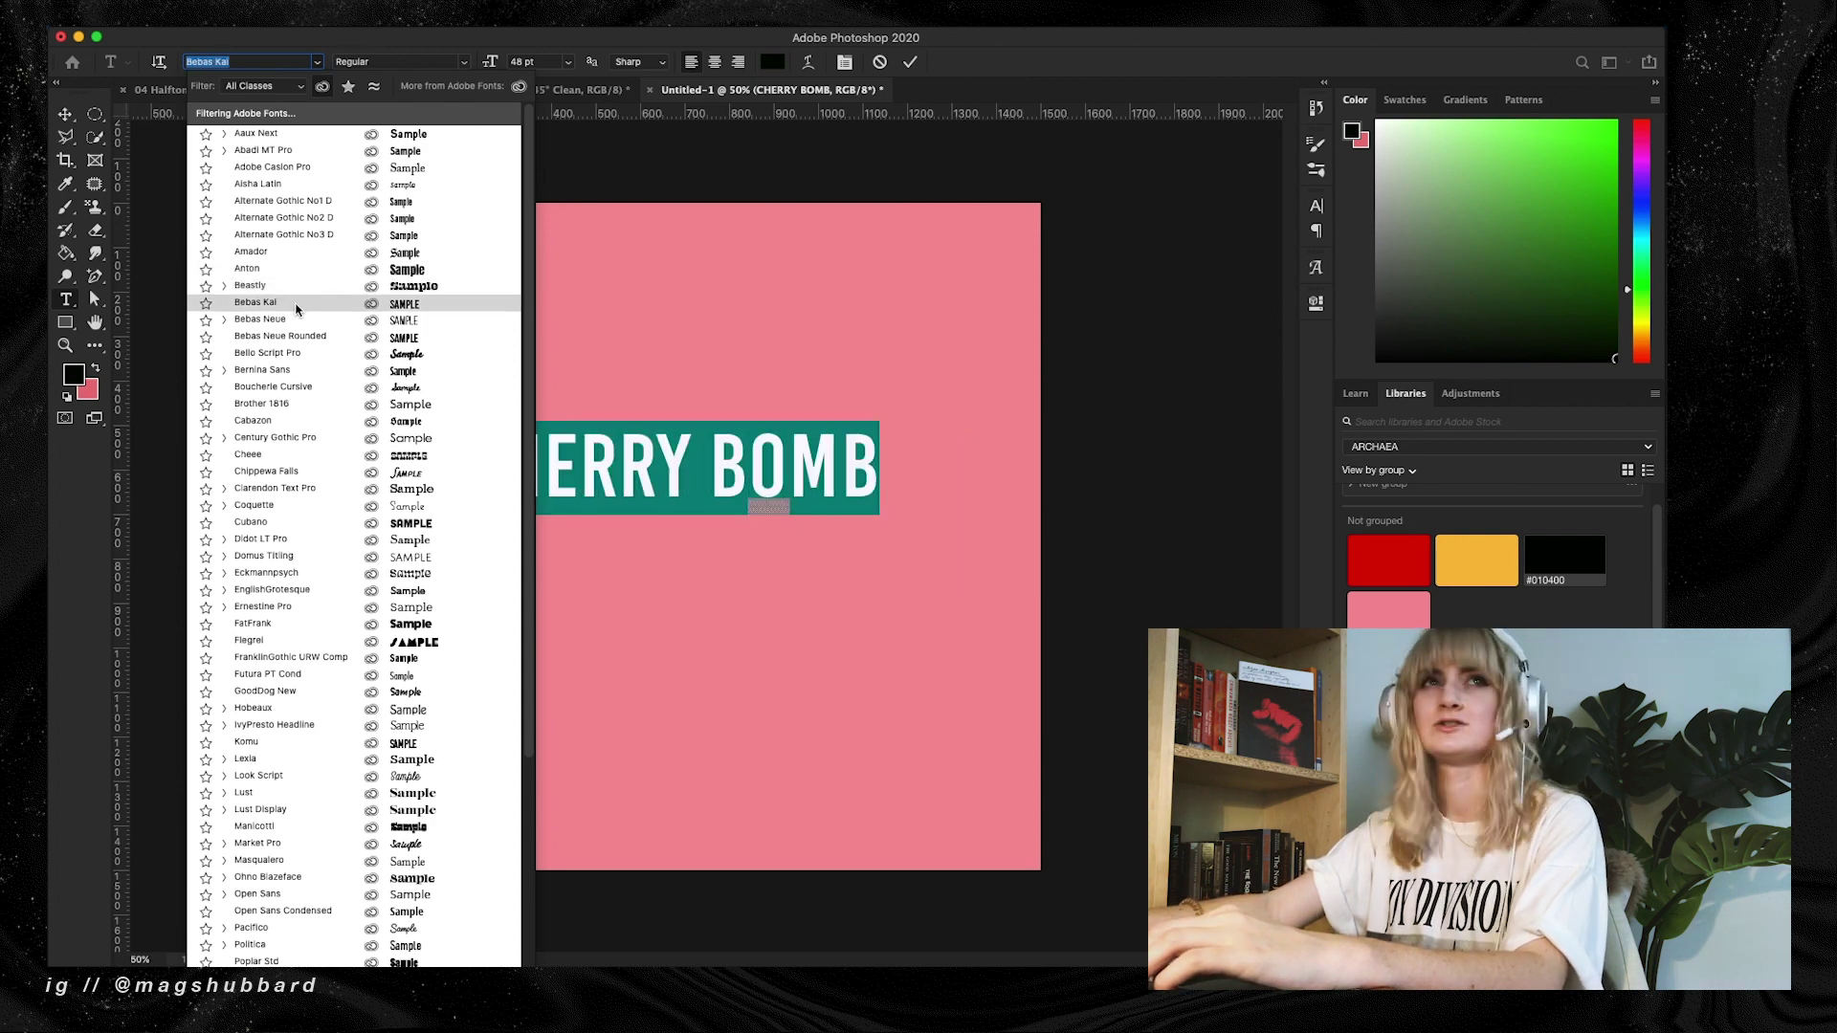
left_click(354, 286)
left_click(65, 115)
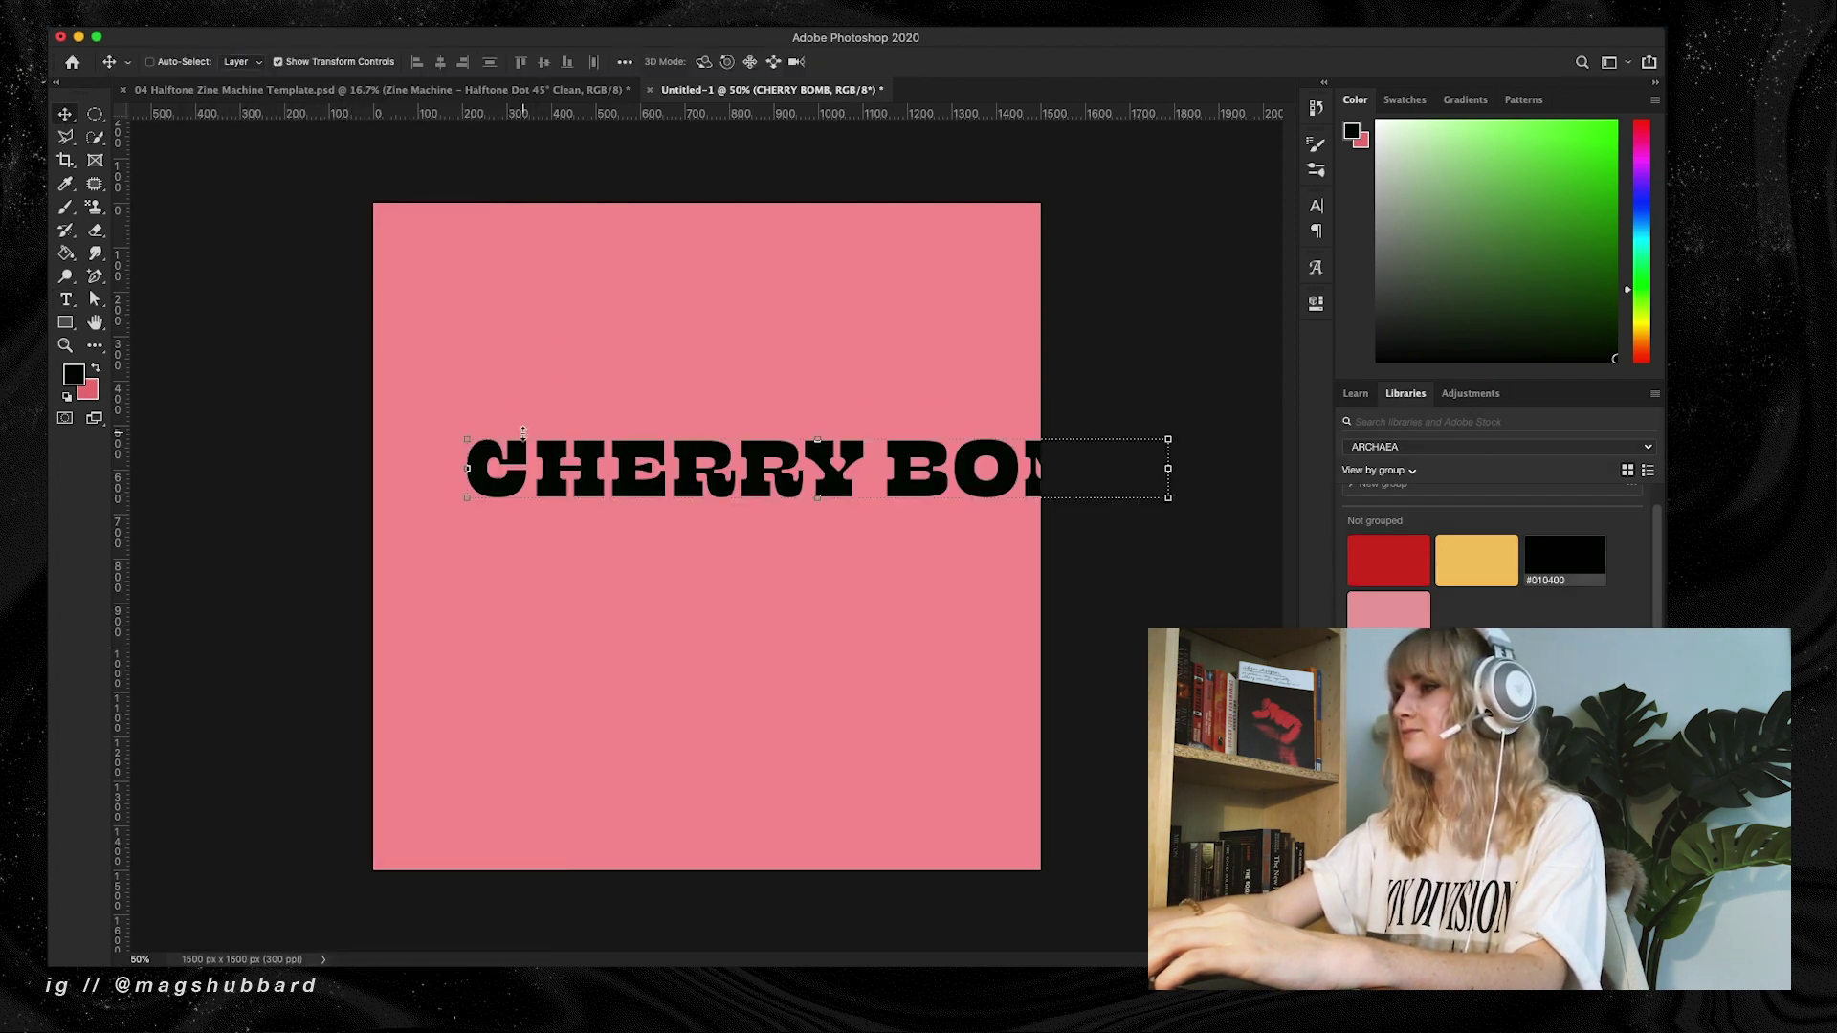
left_click_drag(523, 429, 479, 427)
Break the text before BOMB so the two words sit on separate lines
double_click(887, 432)
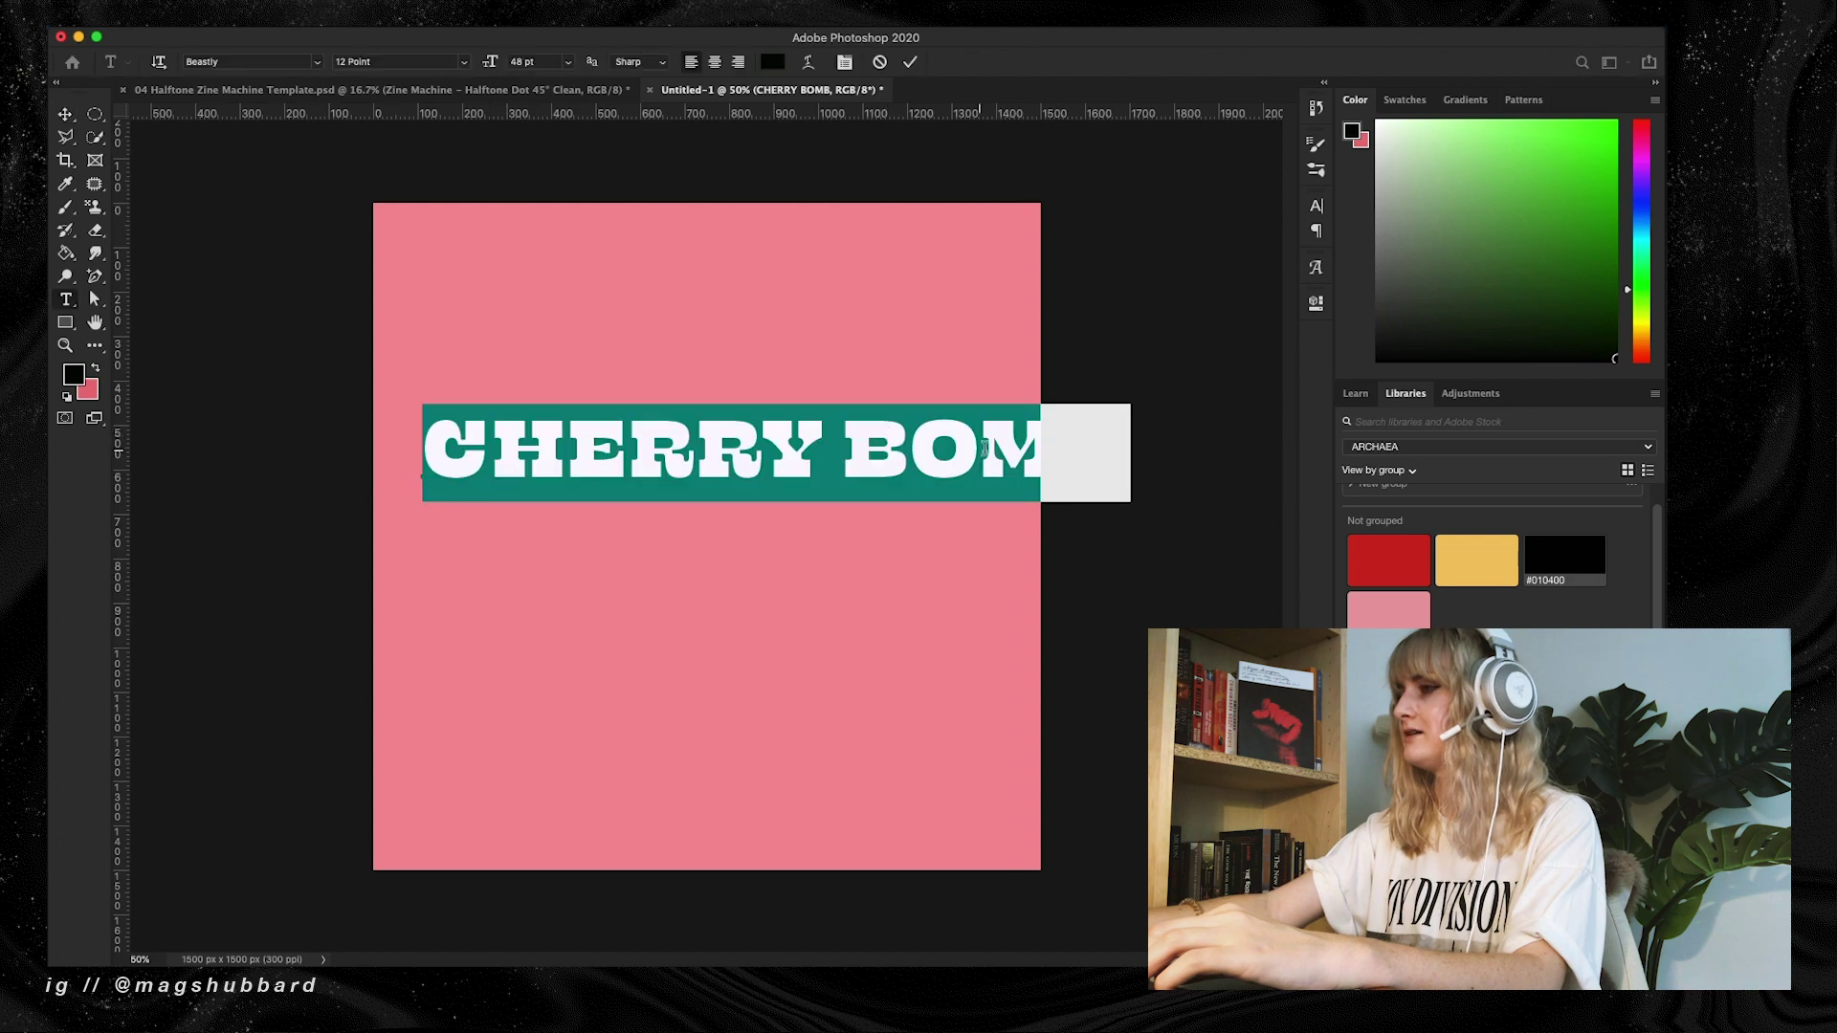
left_click(543, 435)
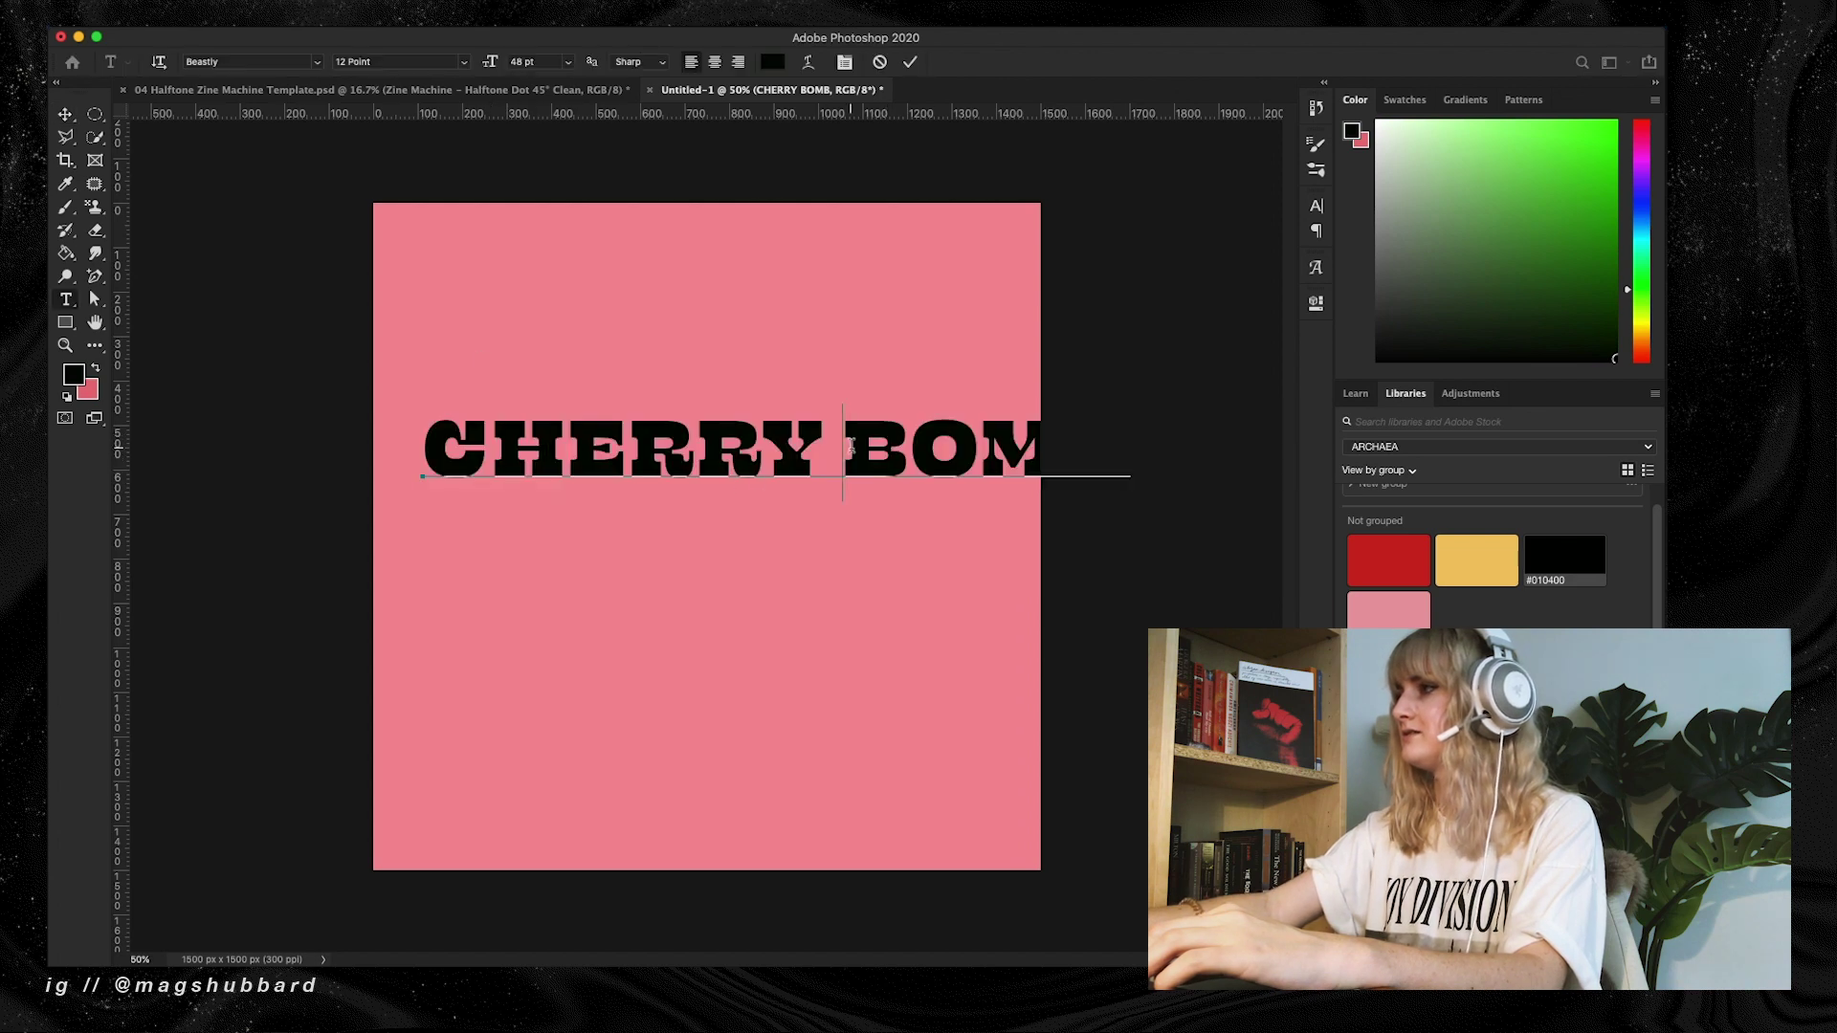
left_click(845, 444)
key("Return")
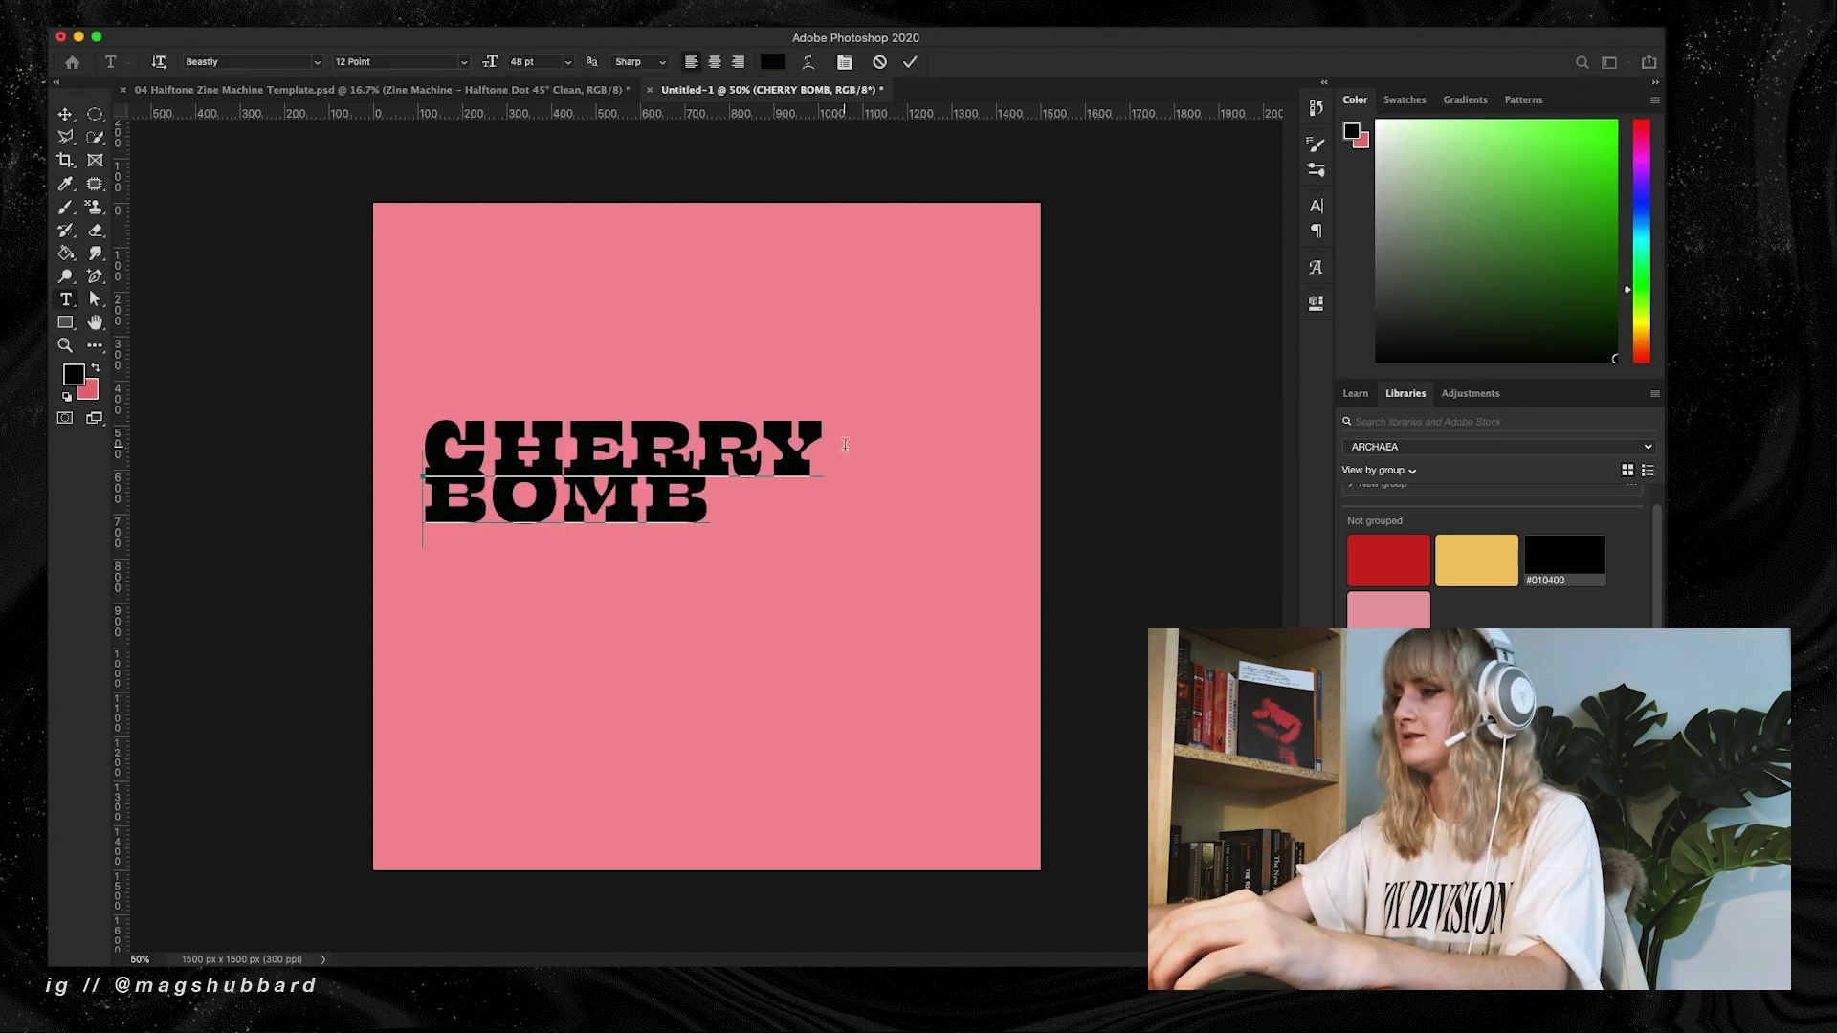
Enlarge the word BOMB to about 66 pt to match the width of CHERRY
key("super+a")
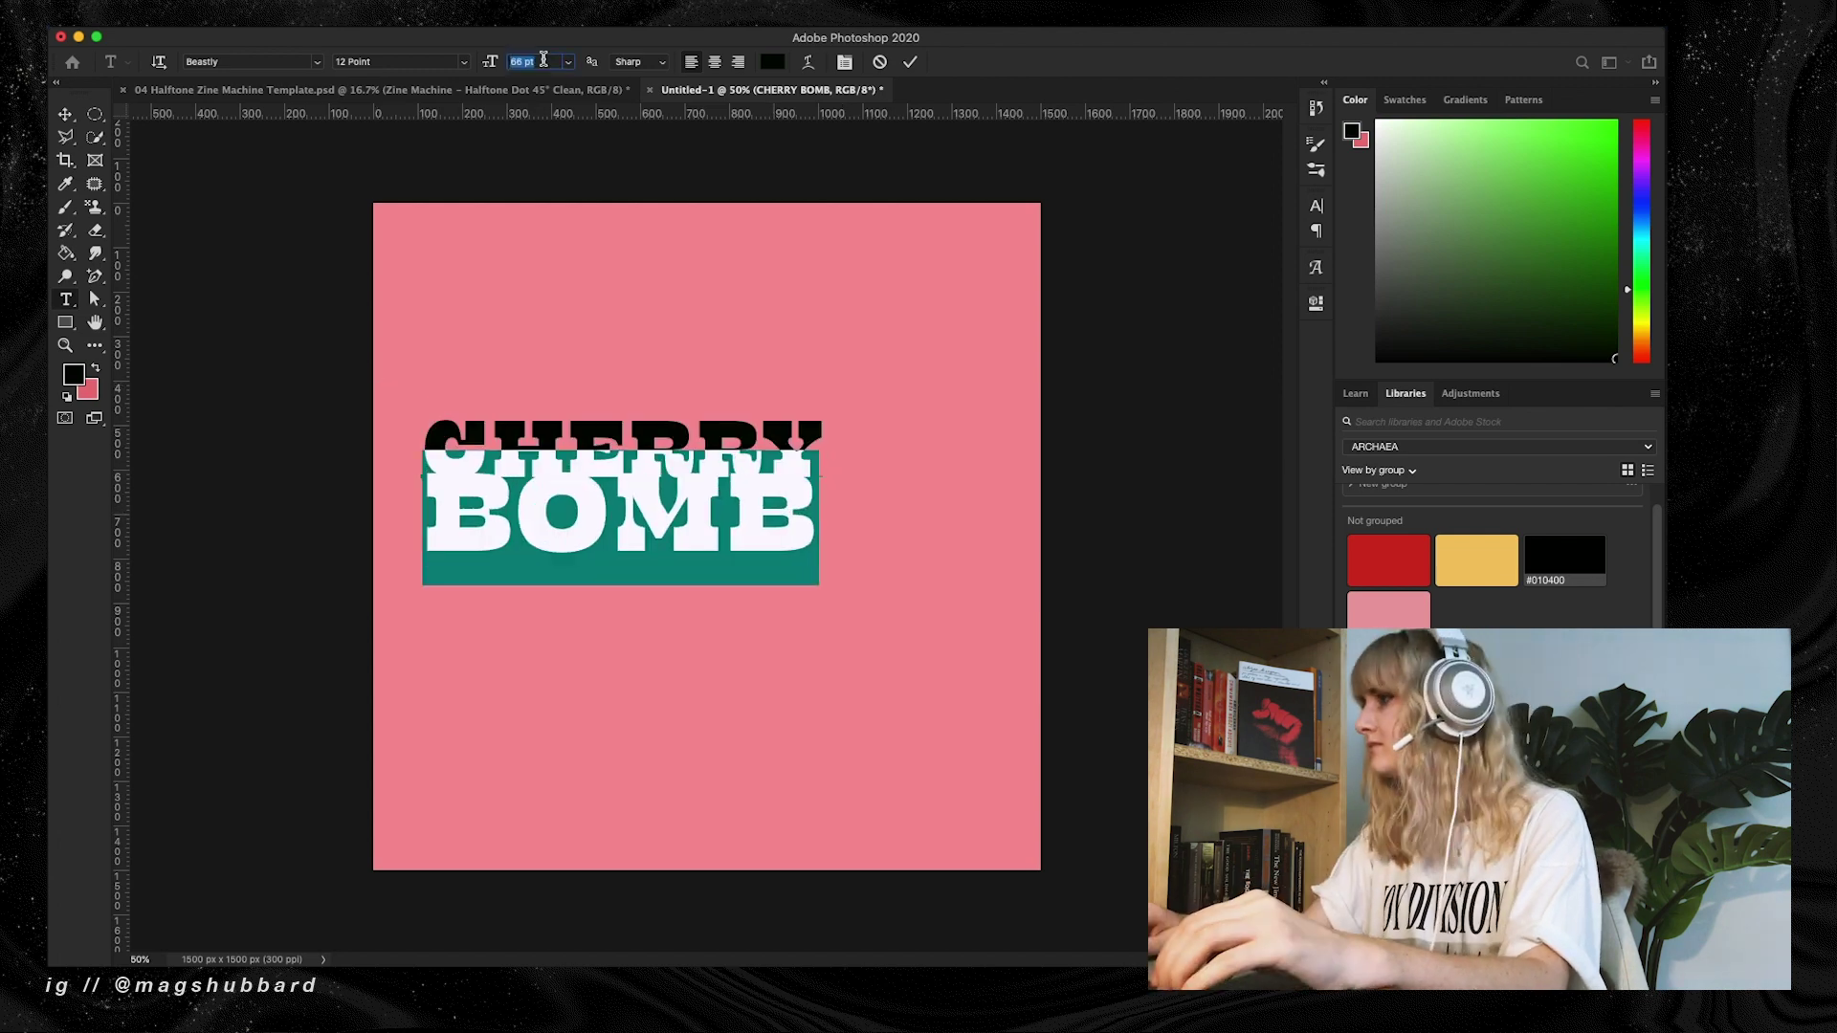
key("Up")
key("Up")
key("Down")
key("Return")
Increase the line spacing between CHERRY and BOMB so the two words no longer overlap
key("super+a")
key("alt+Down")
key("alt+Down")
key("alt+Down")
key("super+Return")
Scale the two-line CHERRY BOMB text to about 166% so it spans the canvas width
key("v")
key("super+t")
left_click_drag(913, 596, 967, 648)
key("super+z")
left_click_drag(867, 615, 1036, 652)
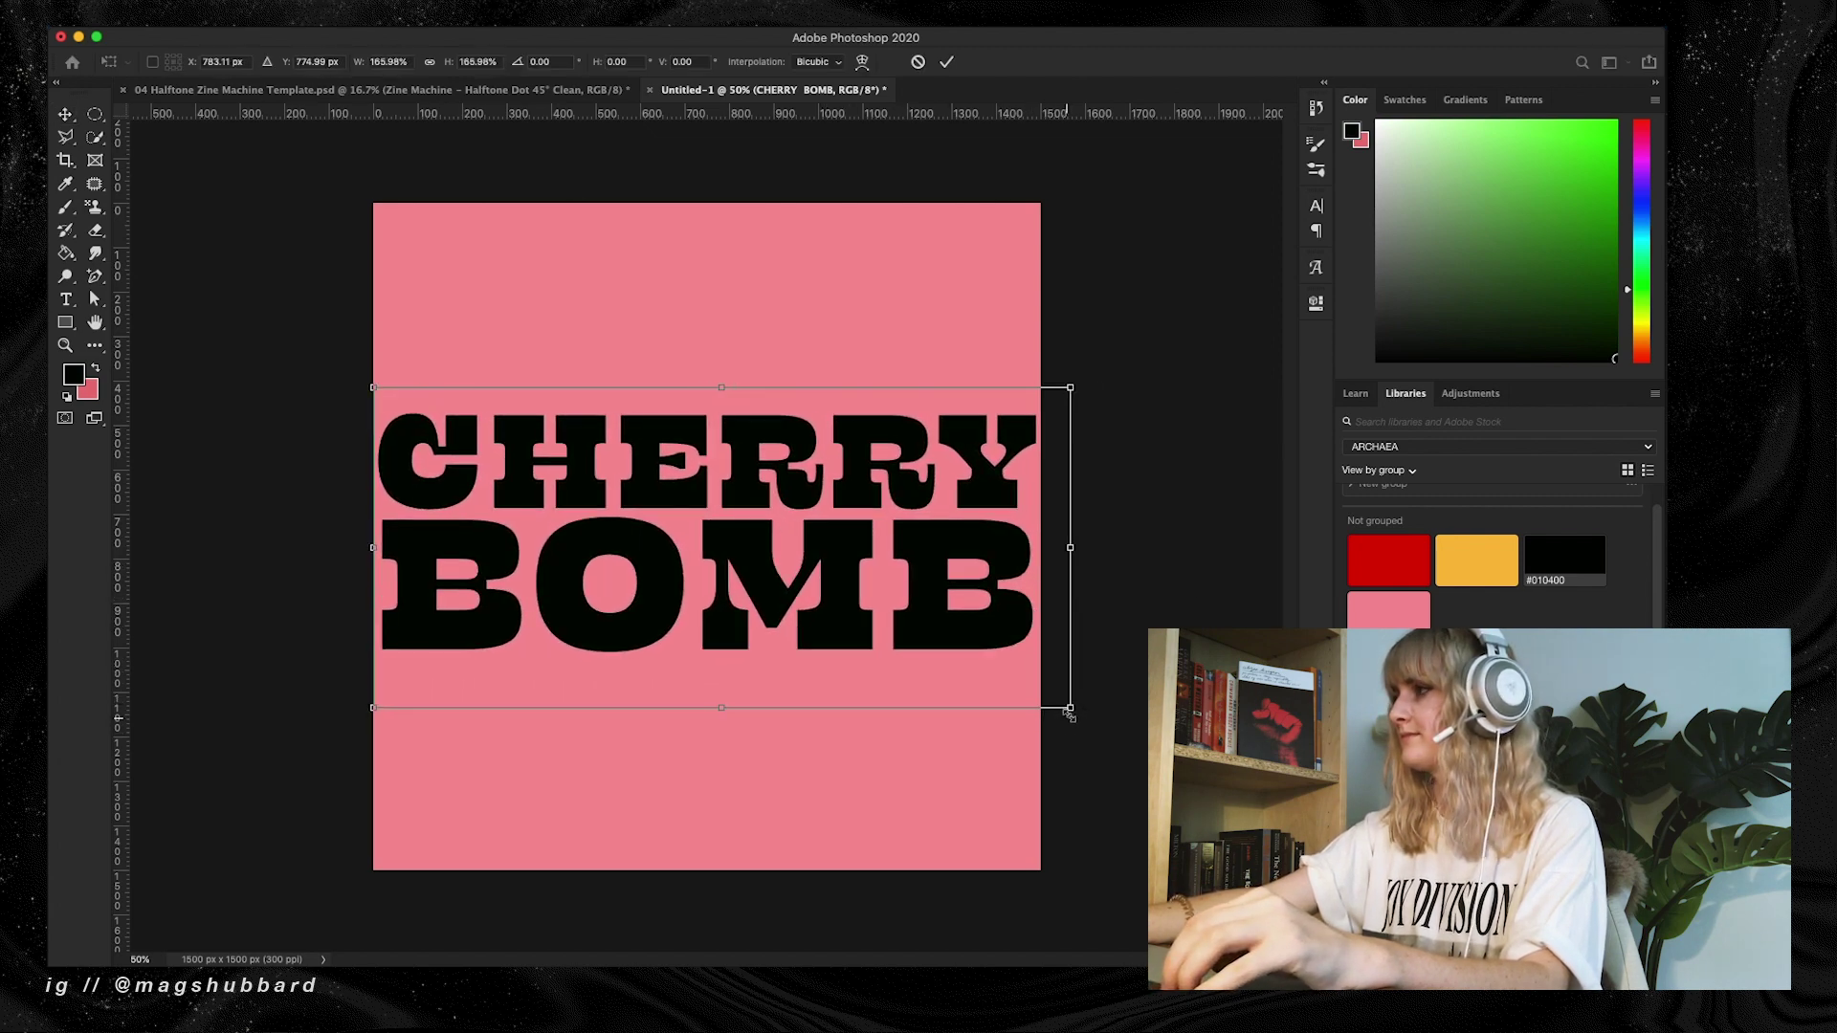
key("Return")
Change the style of the whole CHERRY BOMB text to Beastly 72 Point
double_click(853, 595)
left_click_drag(853, 595, 993, 607)
key("super+a")
left_click(316, 61)
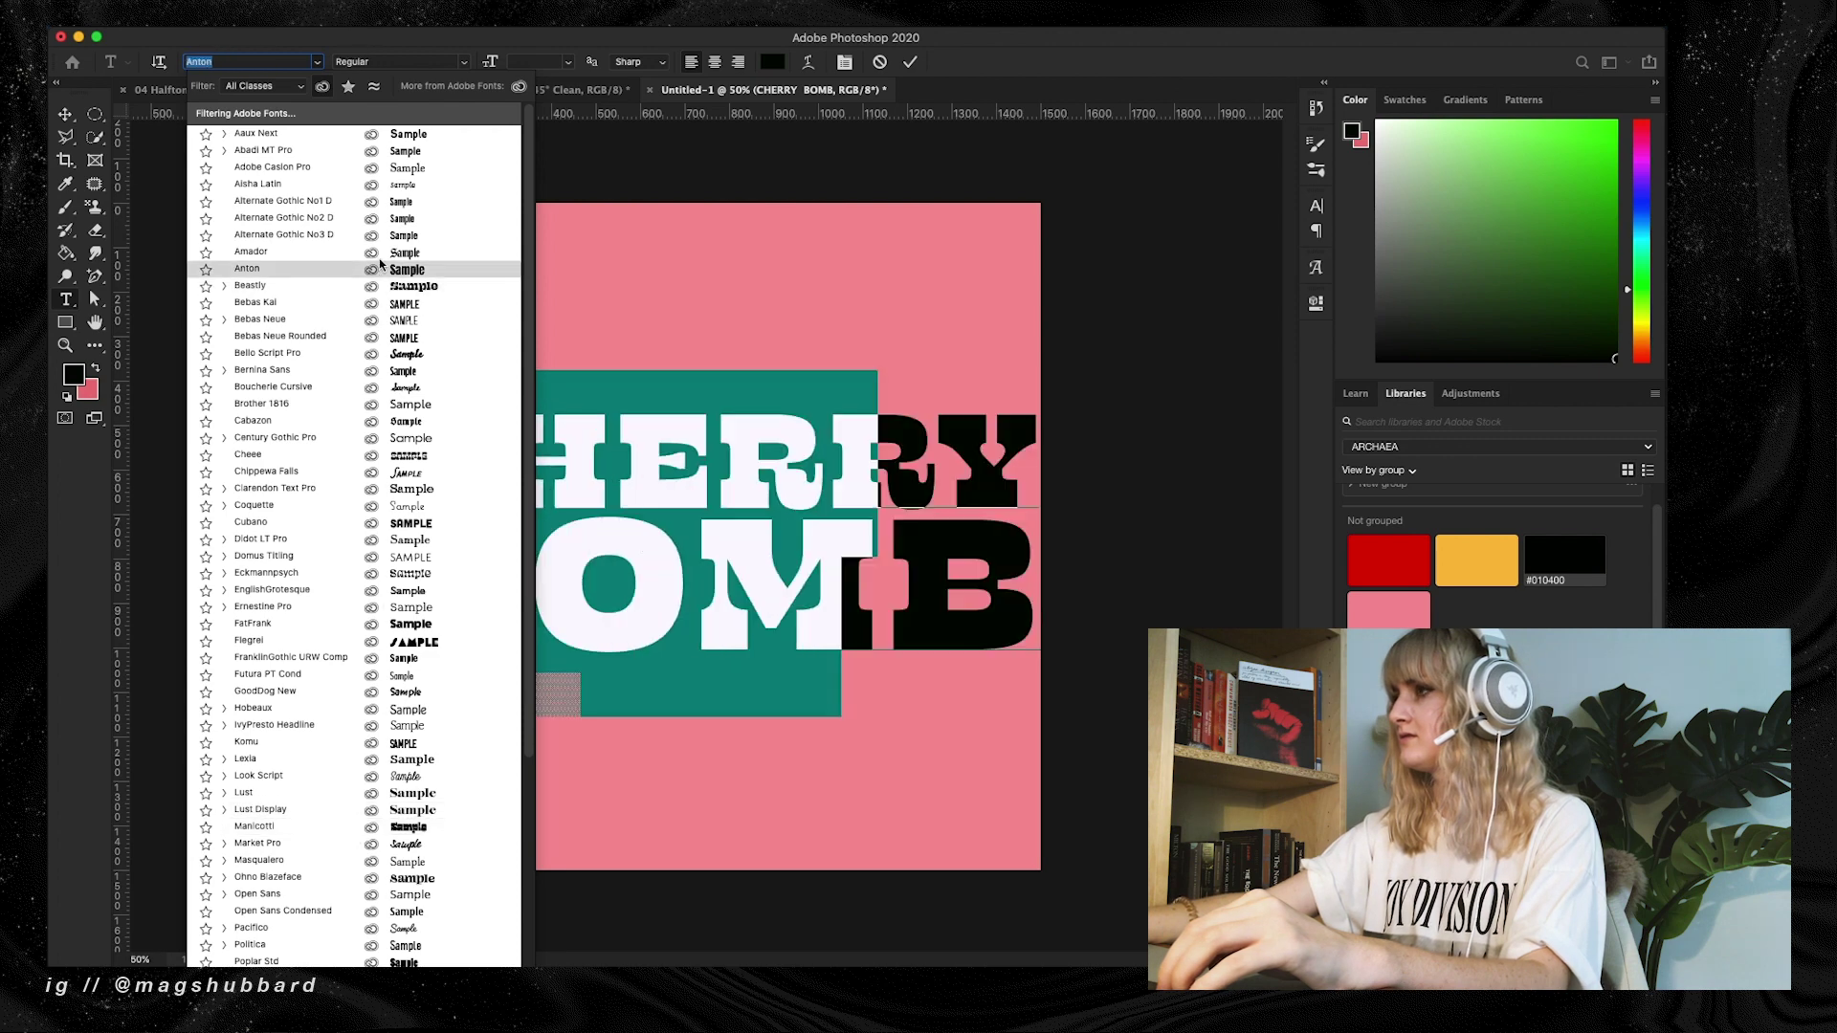
left_click(381, 285)
key("Tab")
key("Down")
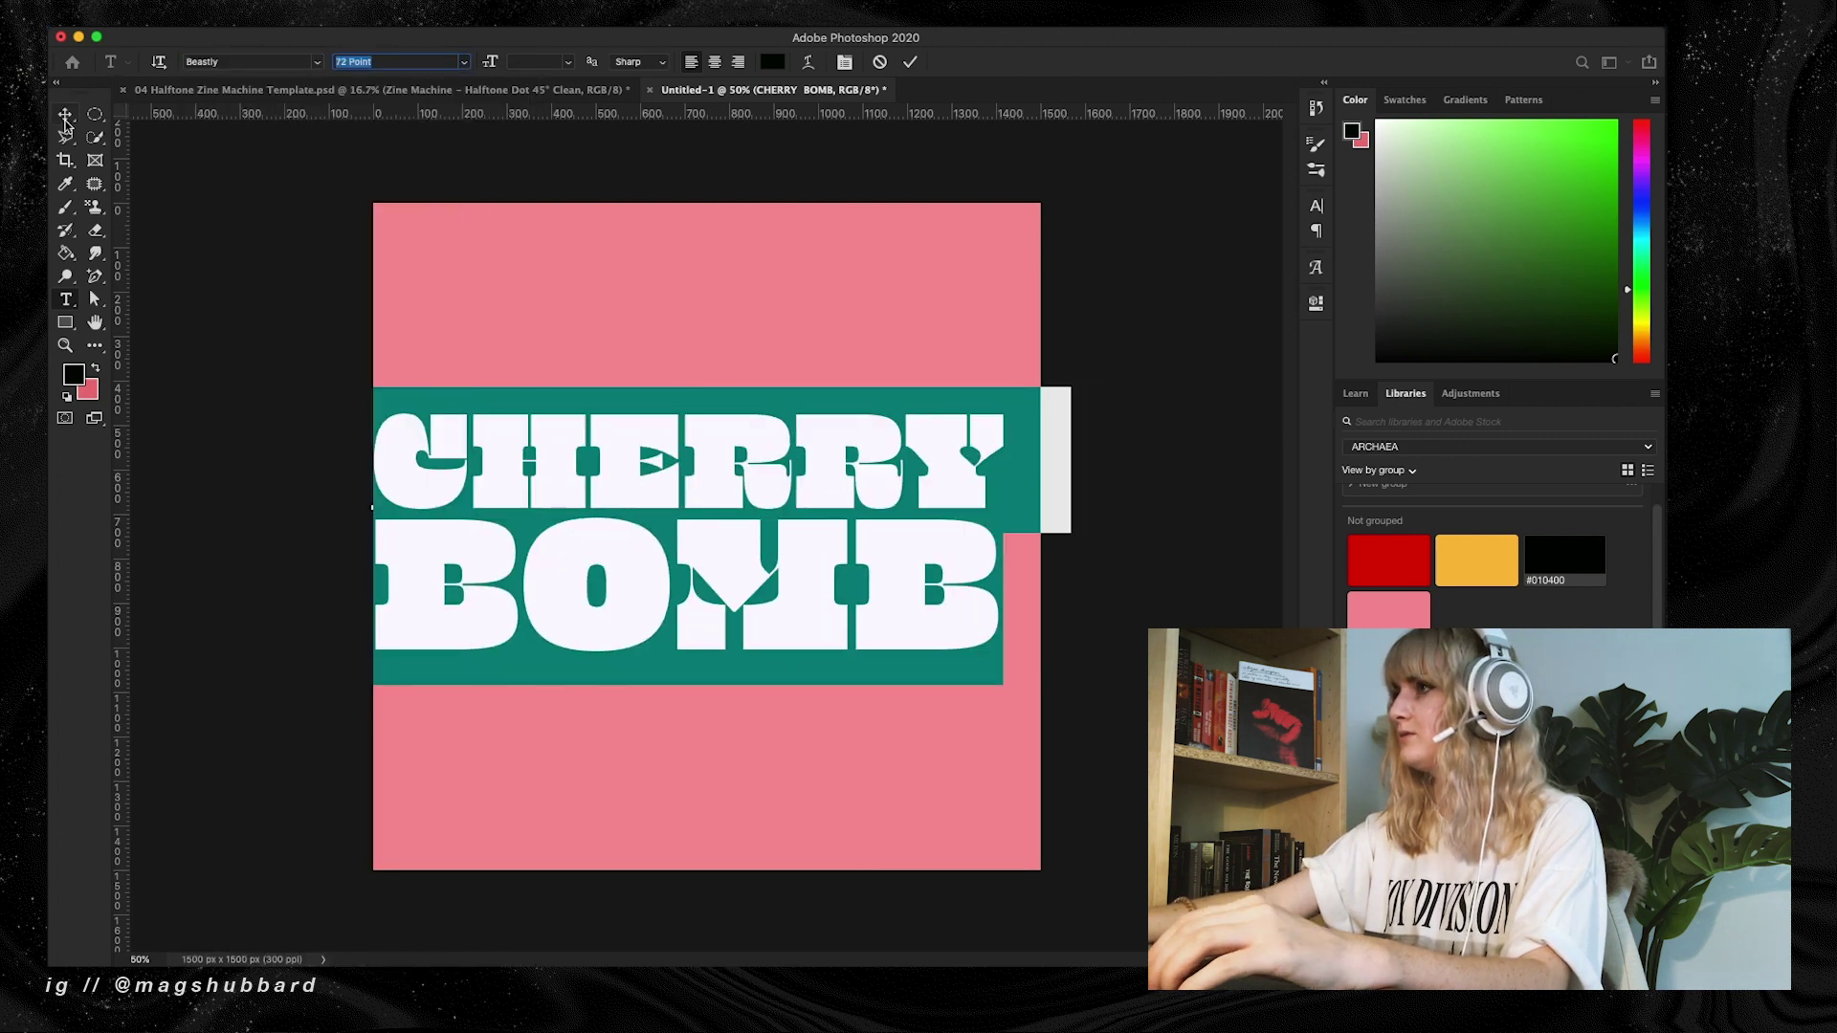
Reposition and enlarge the CHERRY BOMB text to fill the canvas width with narrow side margins
left_click(65, 115)
mouse_move(468, 466)
left_mouse_down()
mouse_move(484, 459)
mouse_move(468, 452)
left_mouse_up()
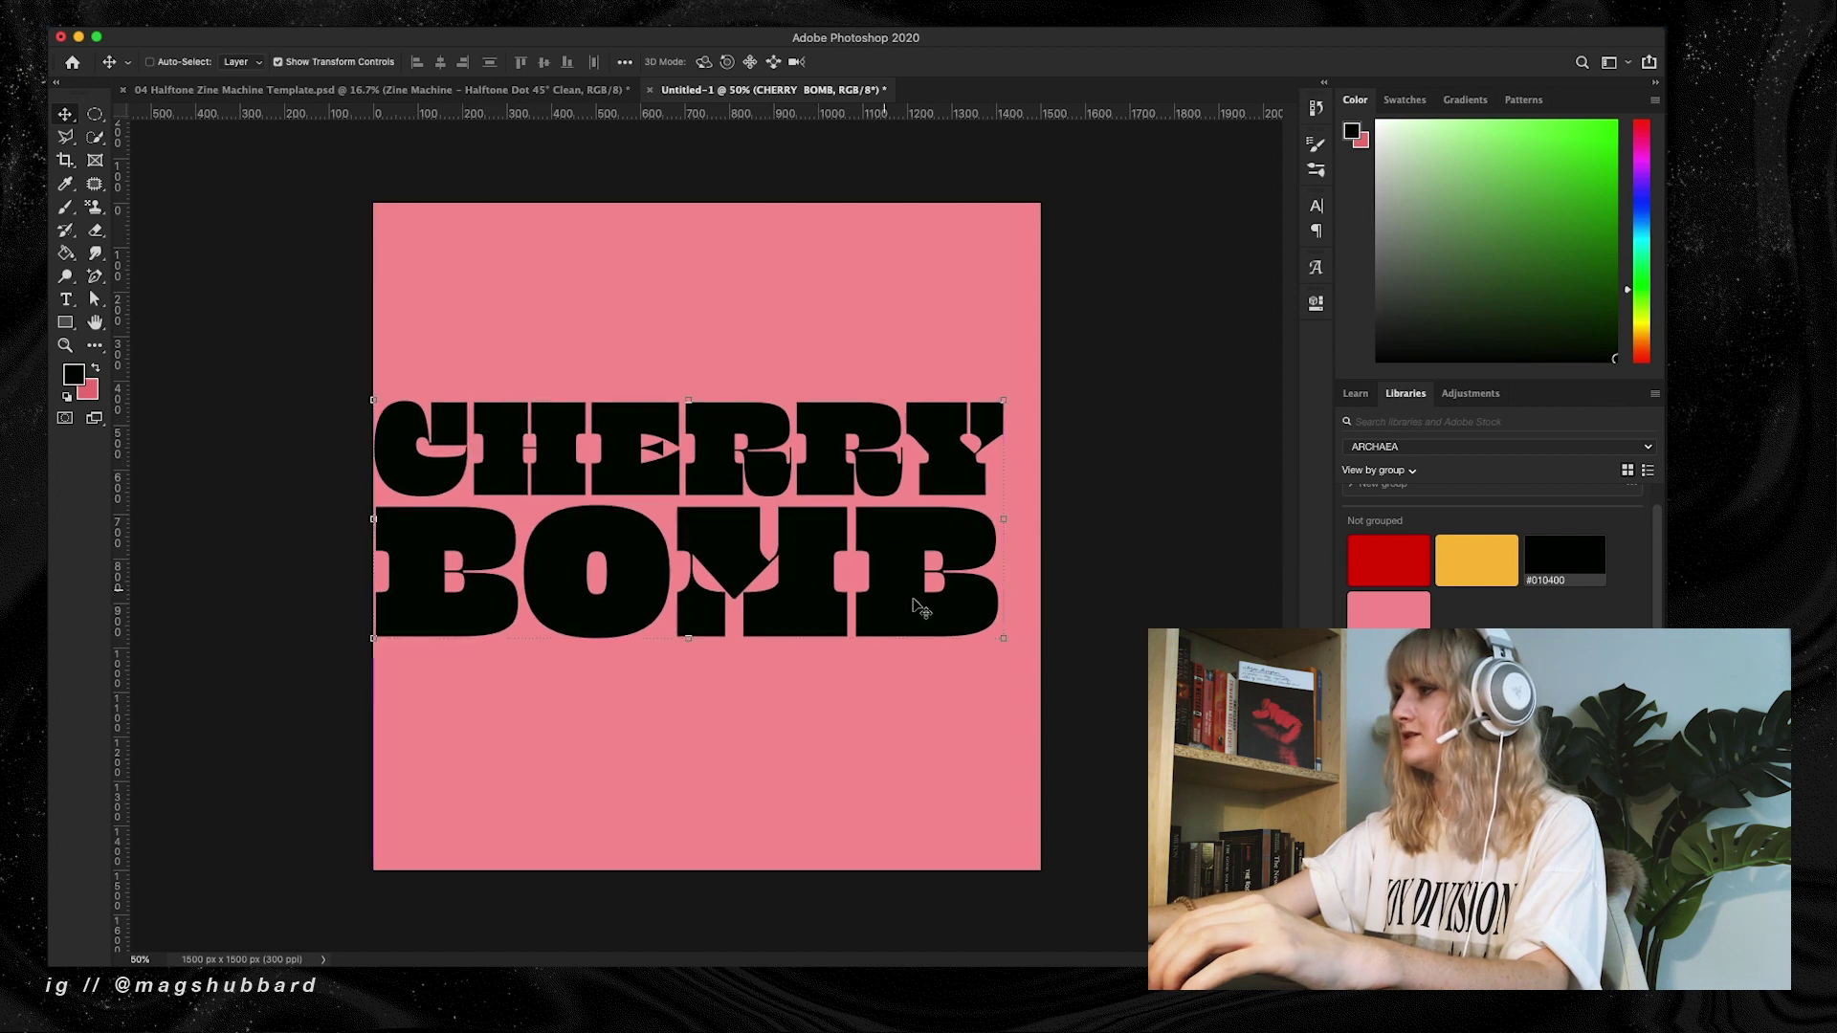
mouse_move(999, 639)
left_mouse_down()
mouse_move(1020, 660)
mouse_move(1026, 628)
left_mouse_up()
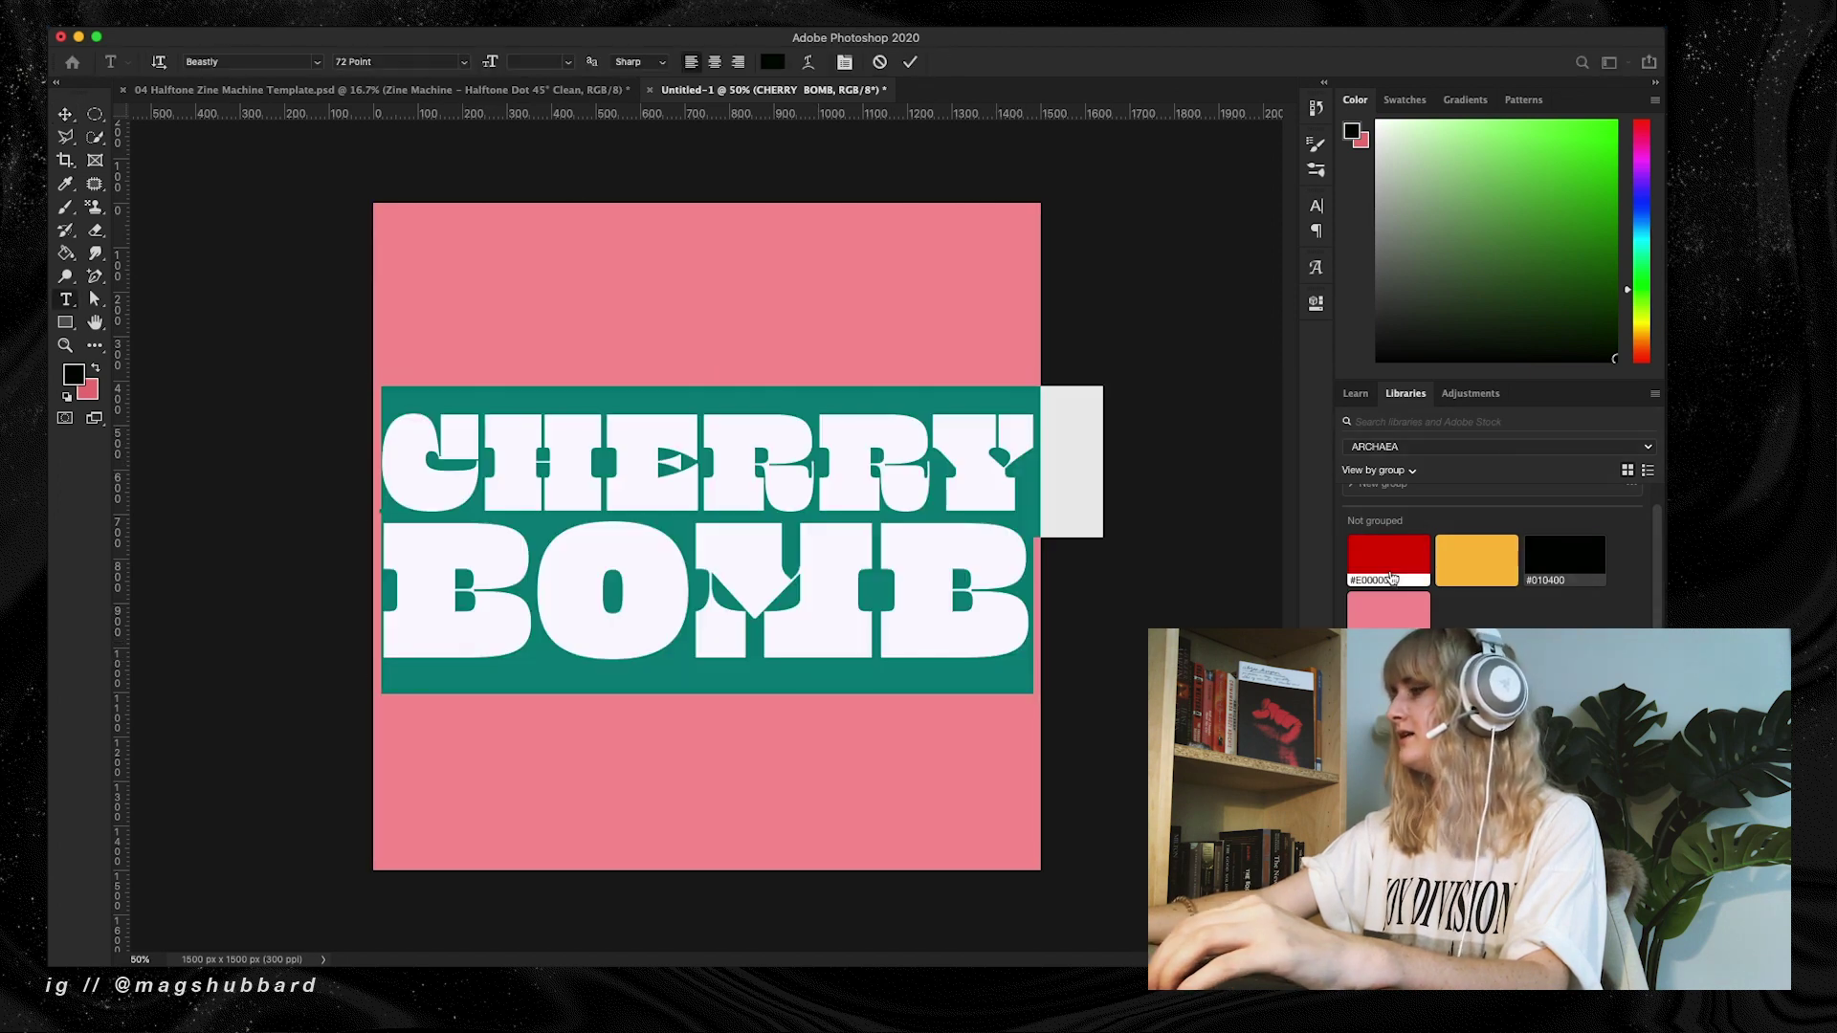
Color the CHERRY BOMB text with the palette's red E00000
left_click(1390, 574)
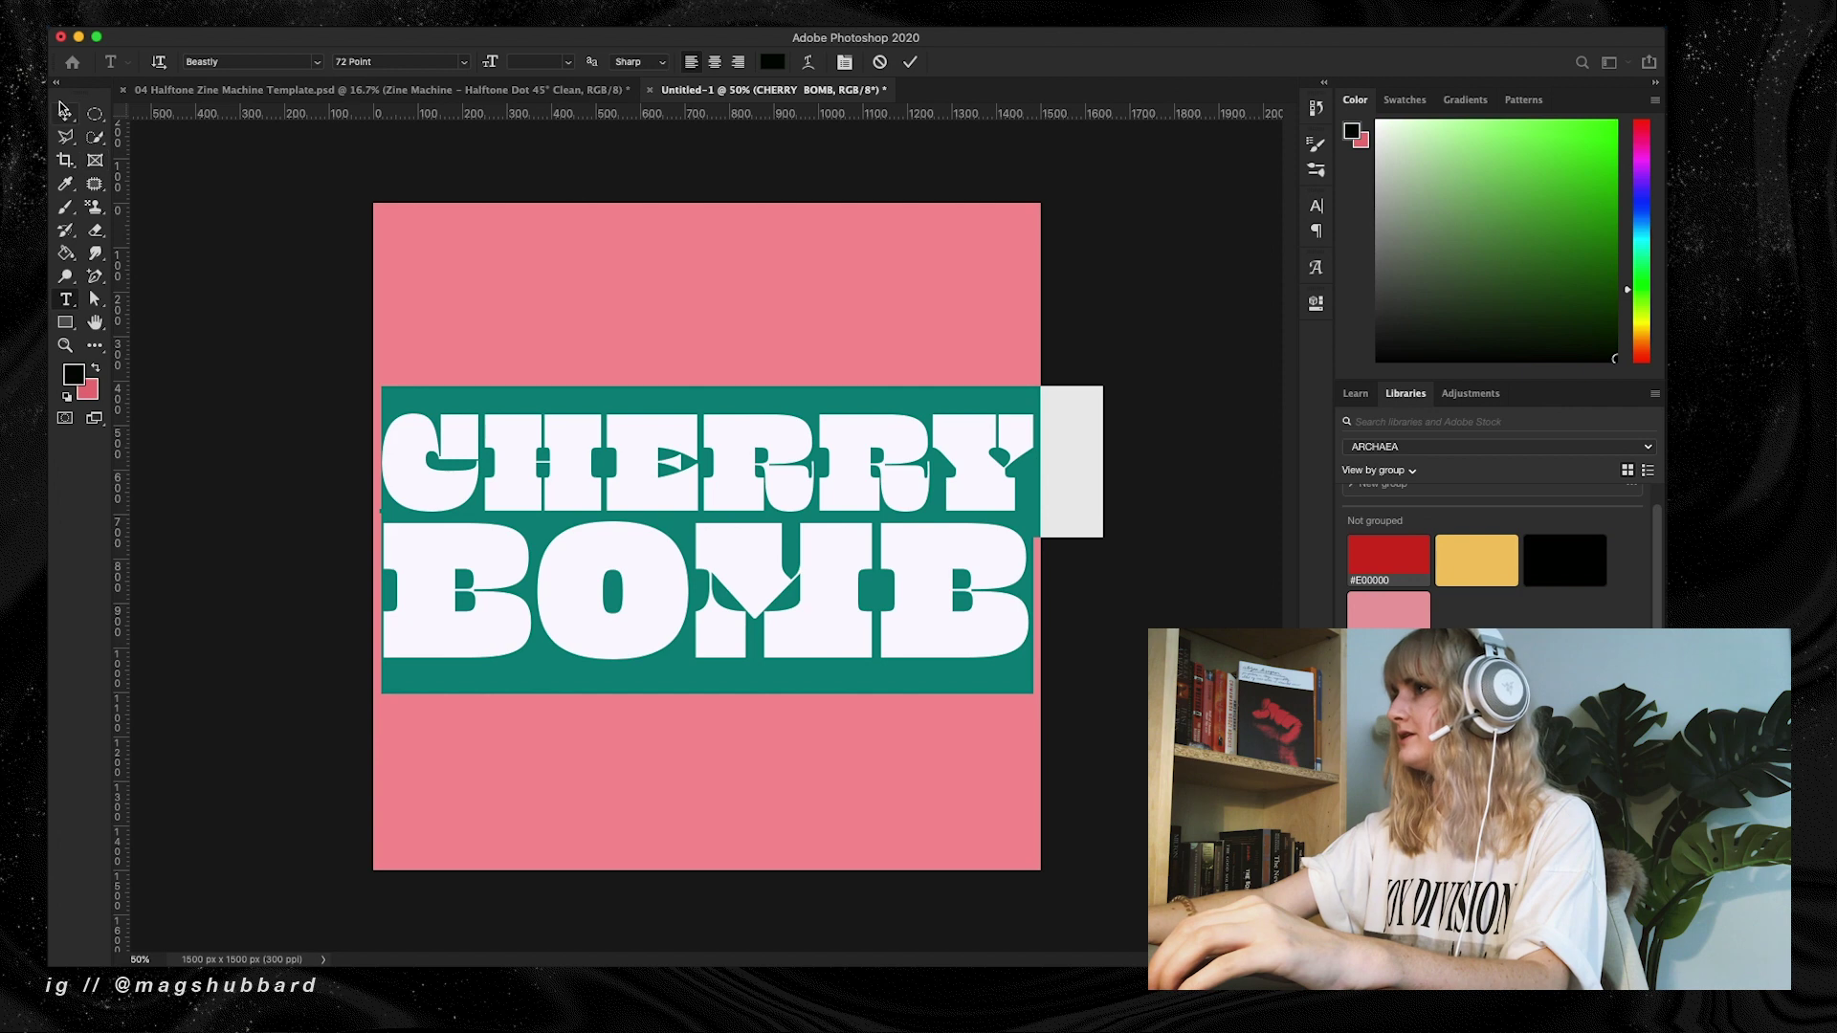
left_click_drag(58, 99, 59, 103)
left_click(64, 113)
left_click(1387, 560)
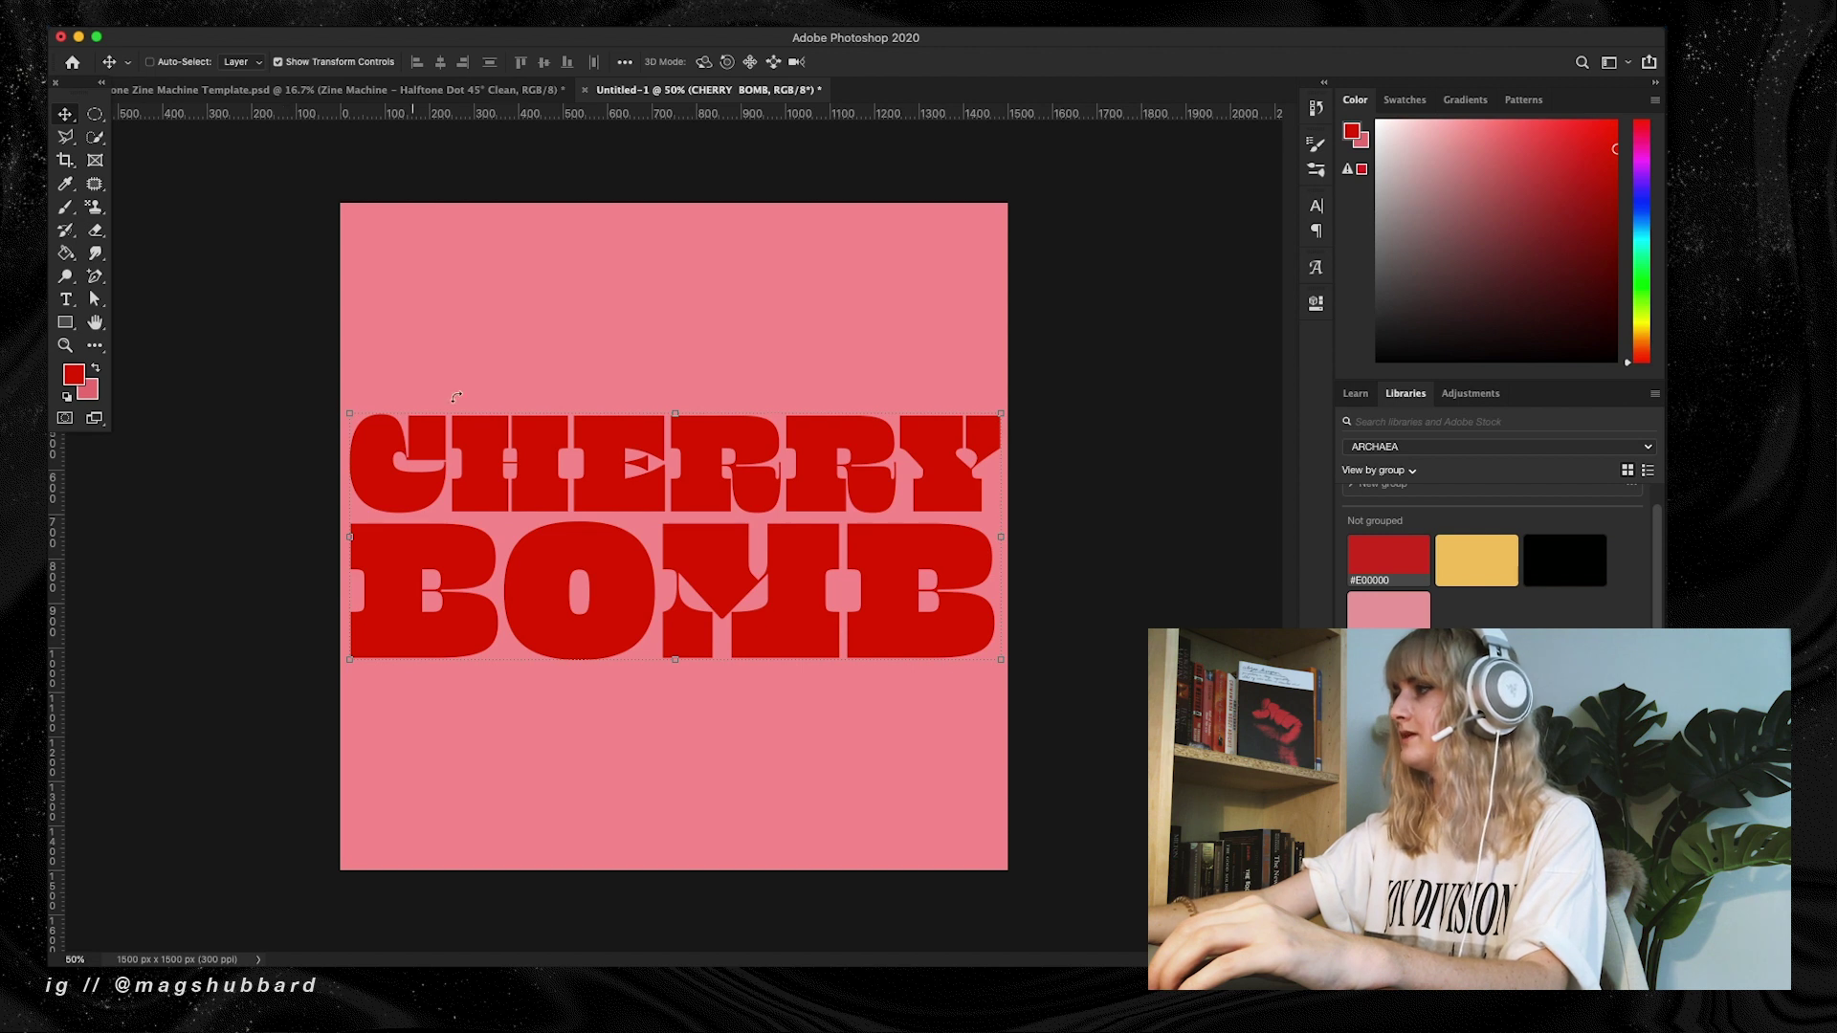
Draw a red 1464 x 448 px rectangle without a stroke above the text and duplicate it below the text
left_click(65, 322)
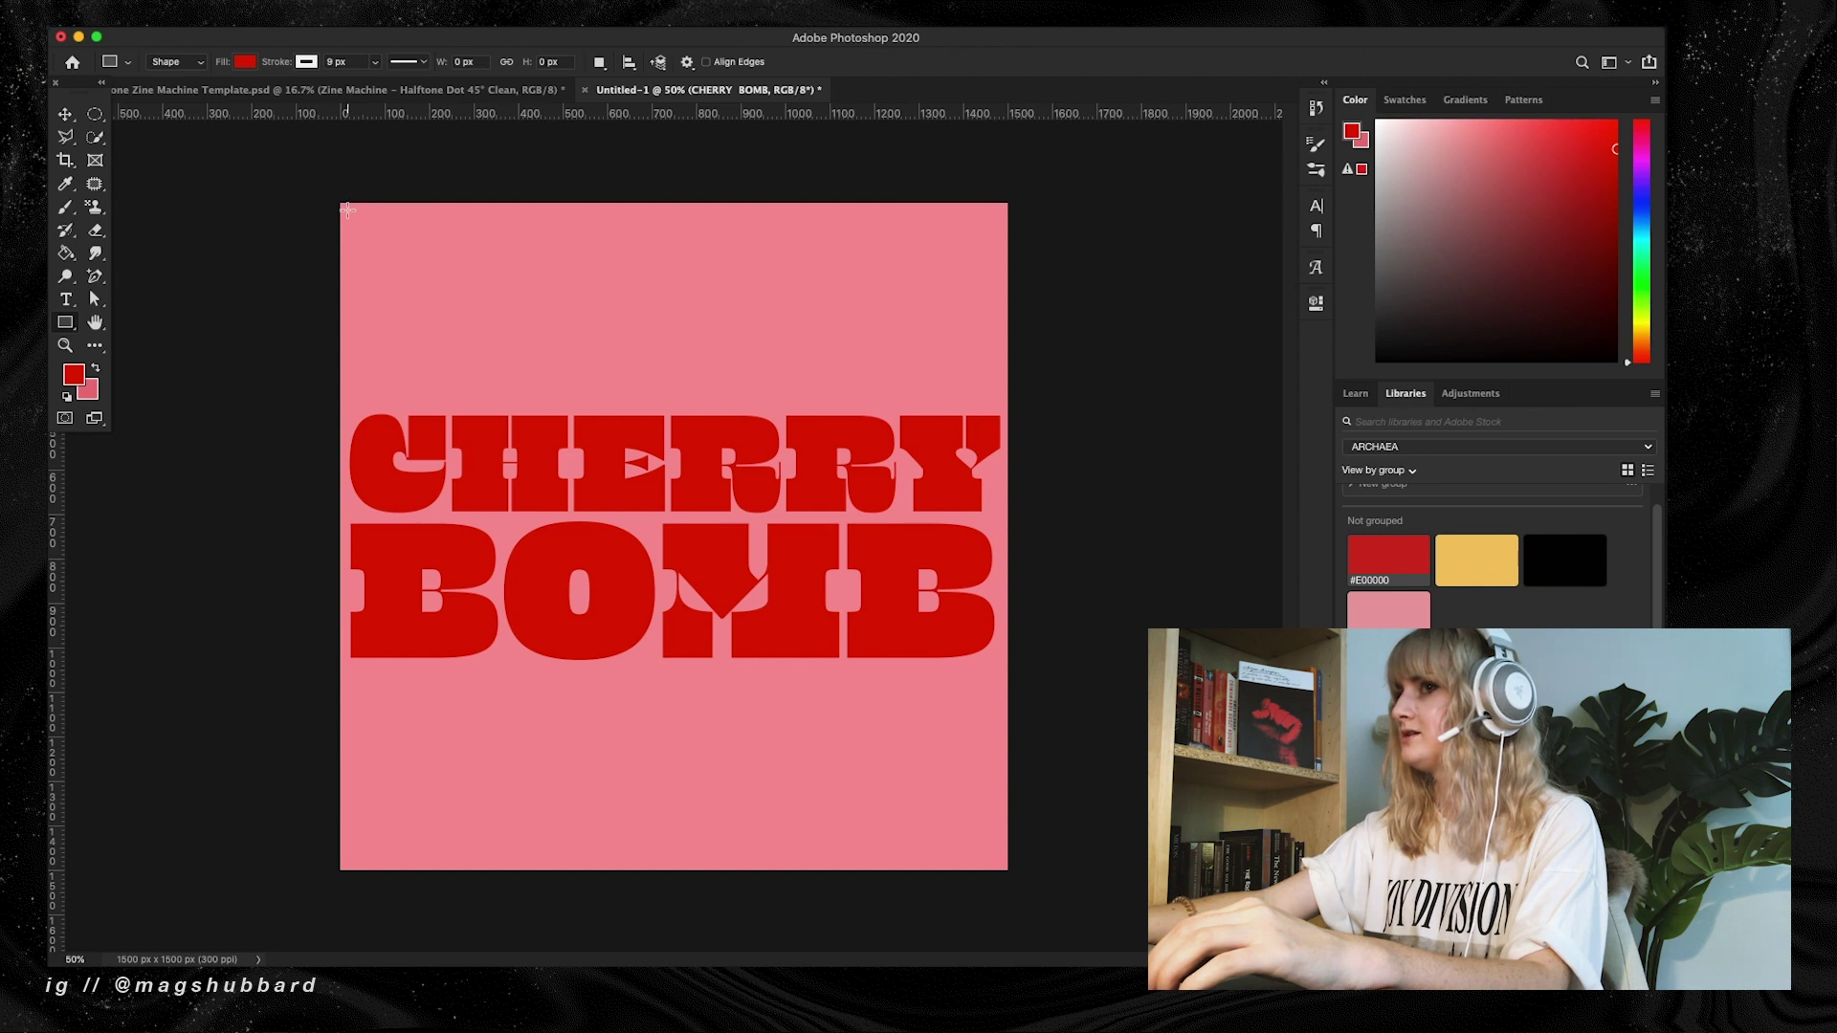
left_click_drag(348, 209, 1001, 410)
key("v")
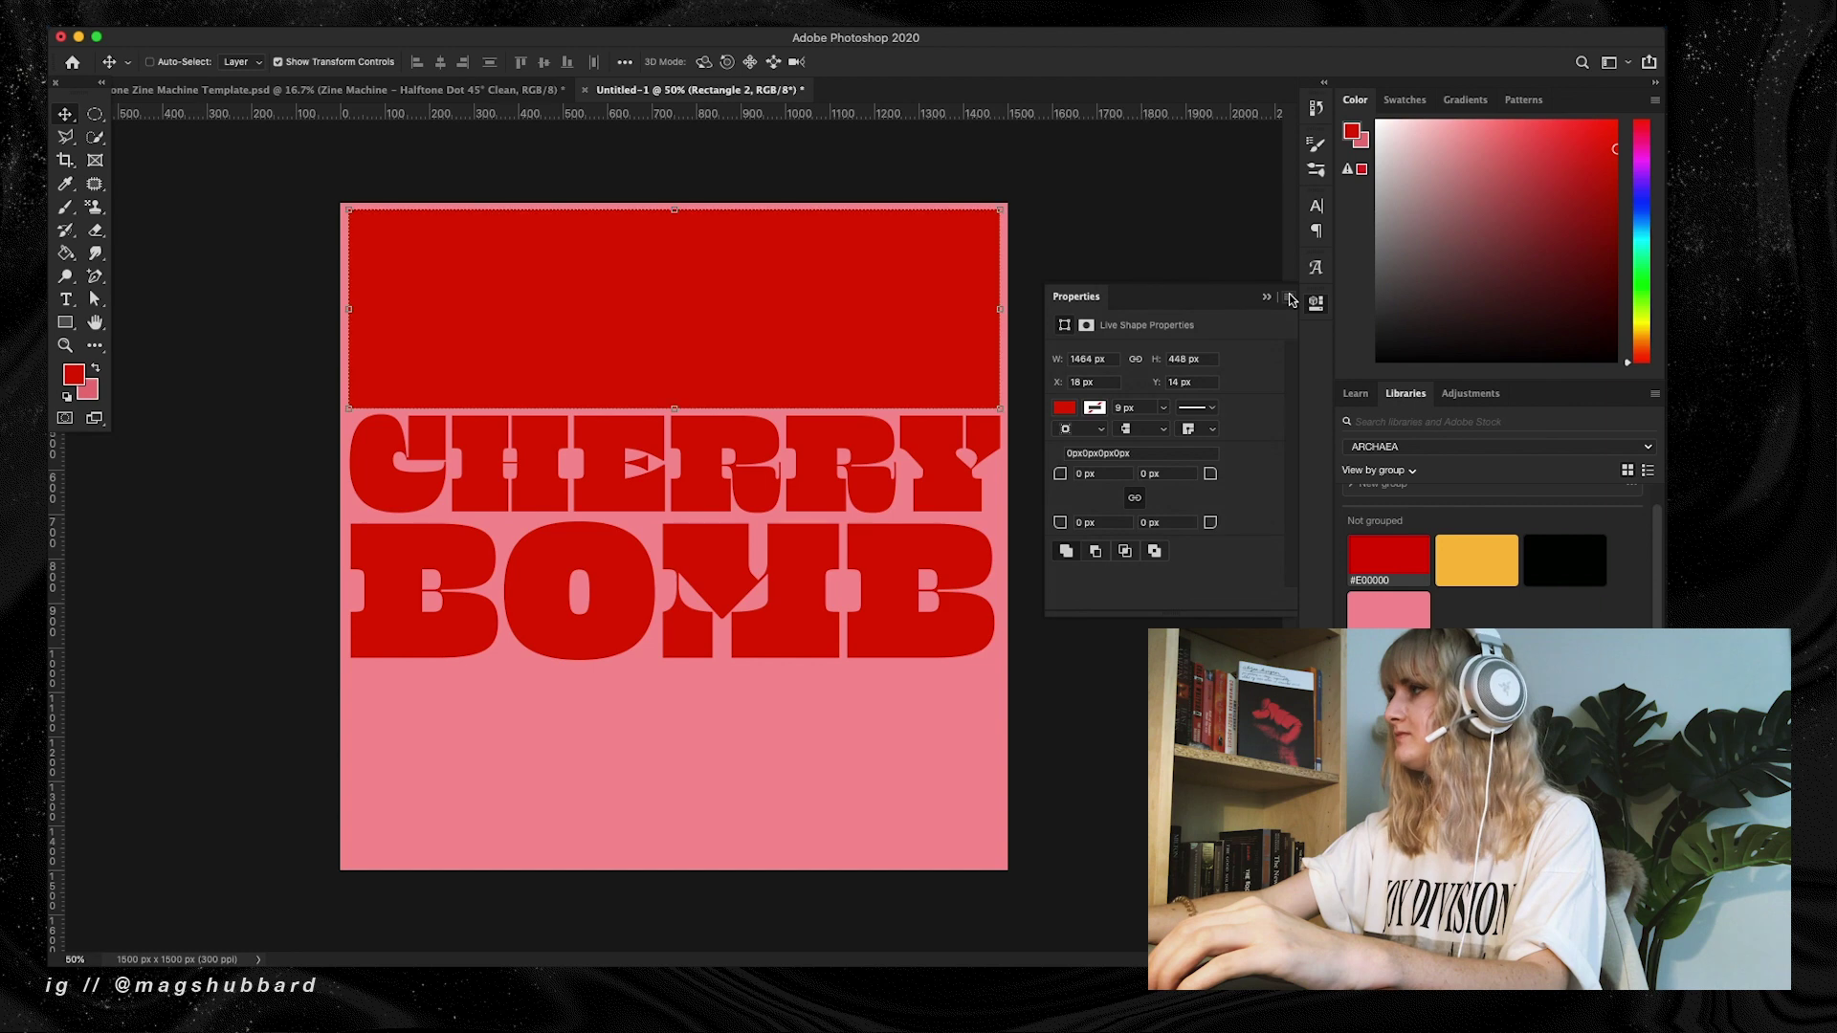
left_click_drag(728, 319, 733, 773)
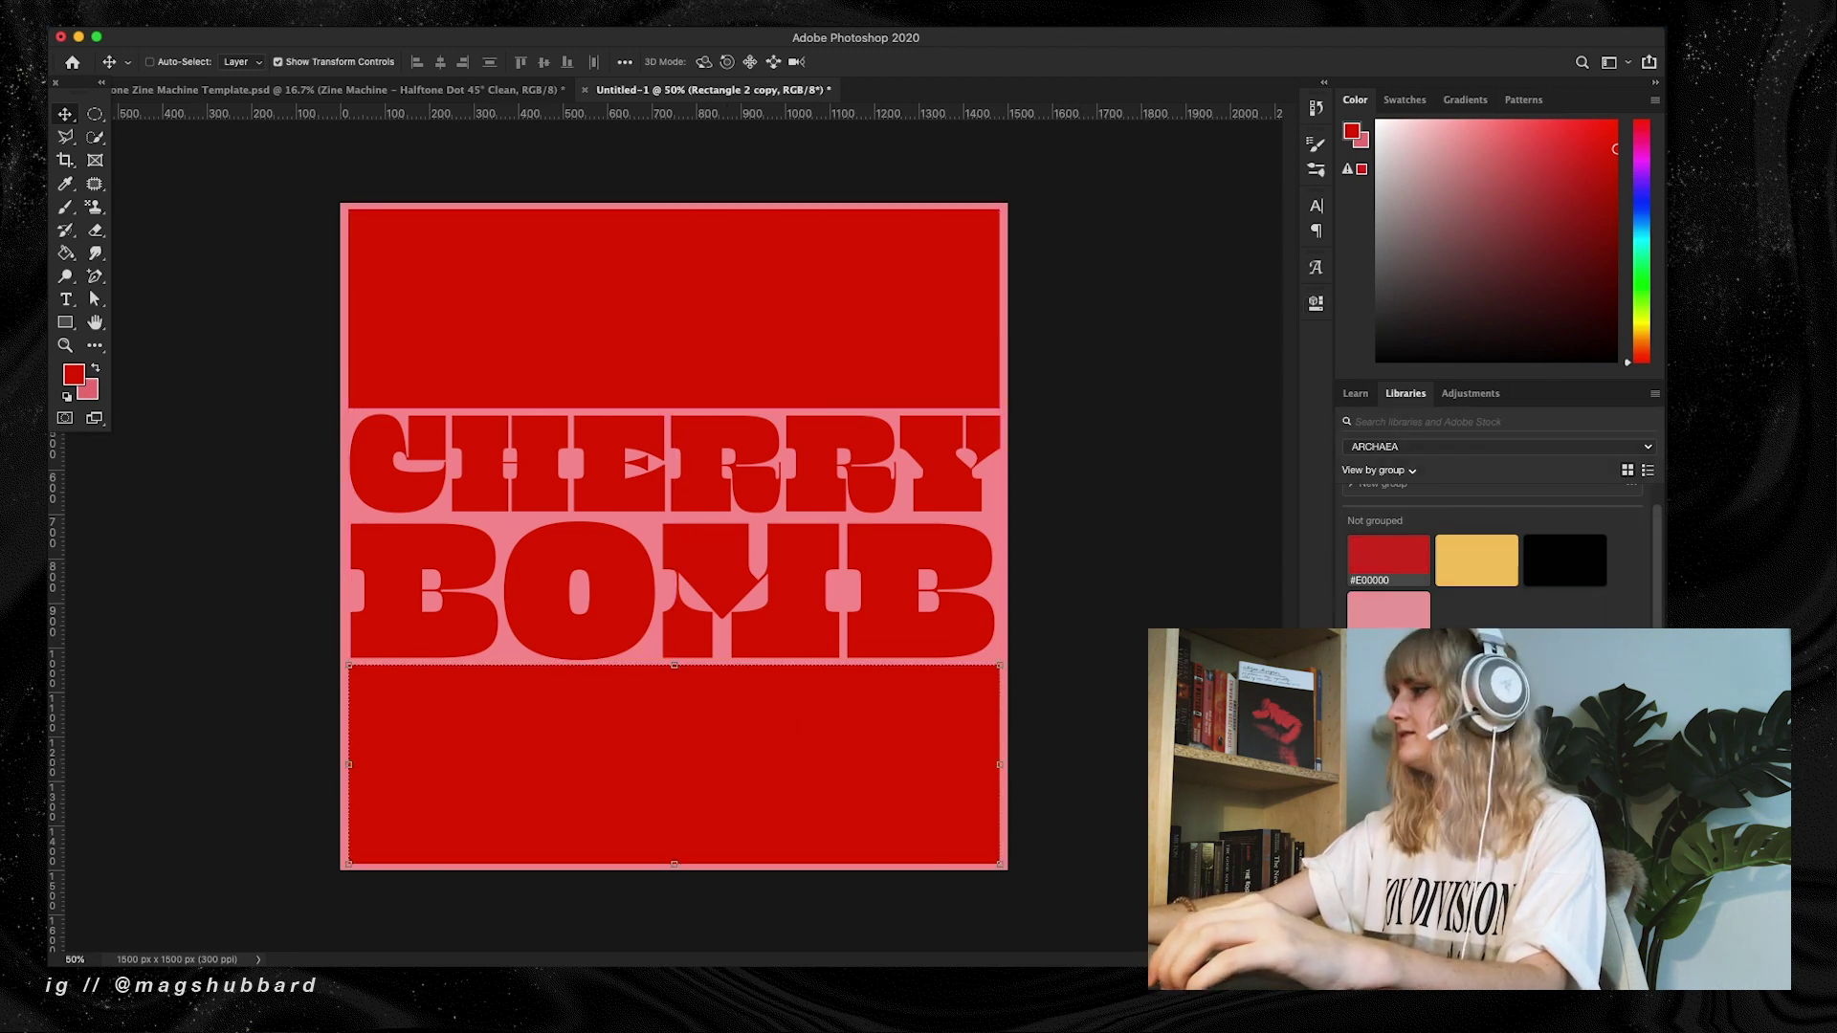
Select the CHERRY BOMB text layer and preview the layout without its transform outline
left_click(1435, 823)
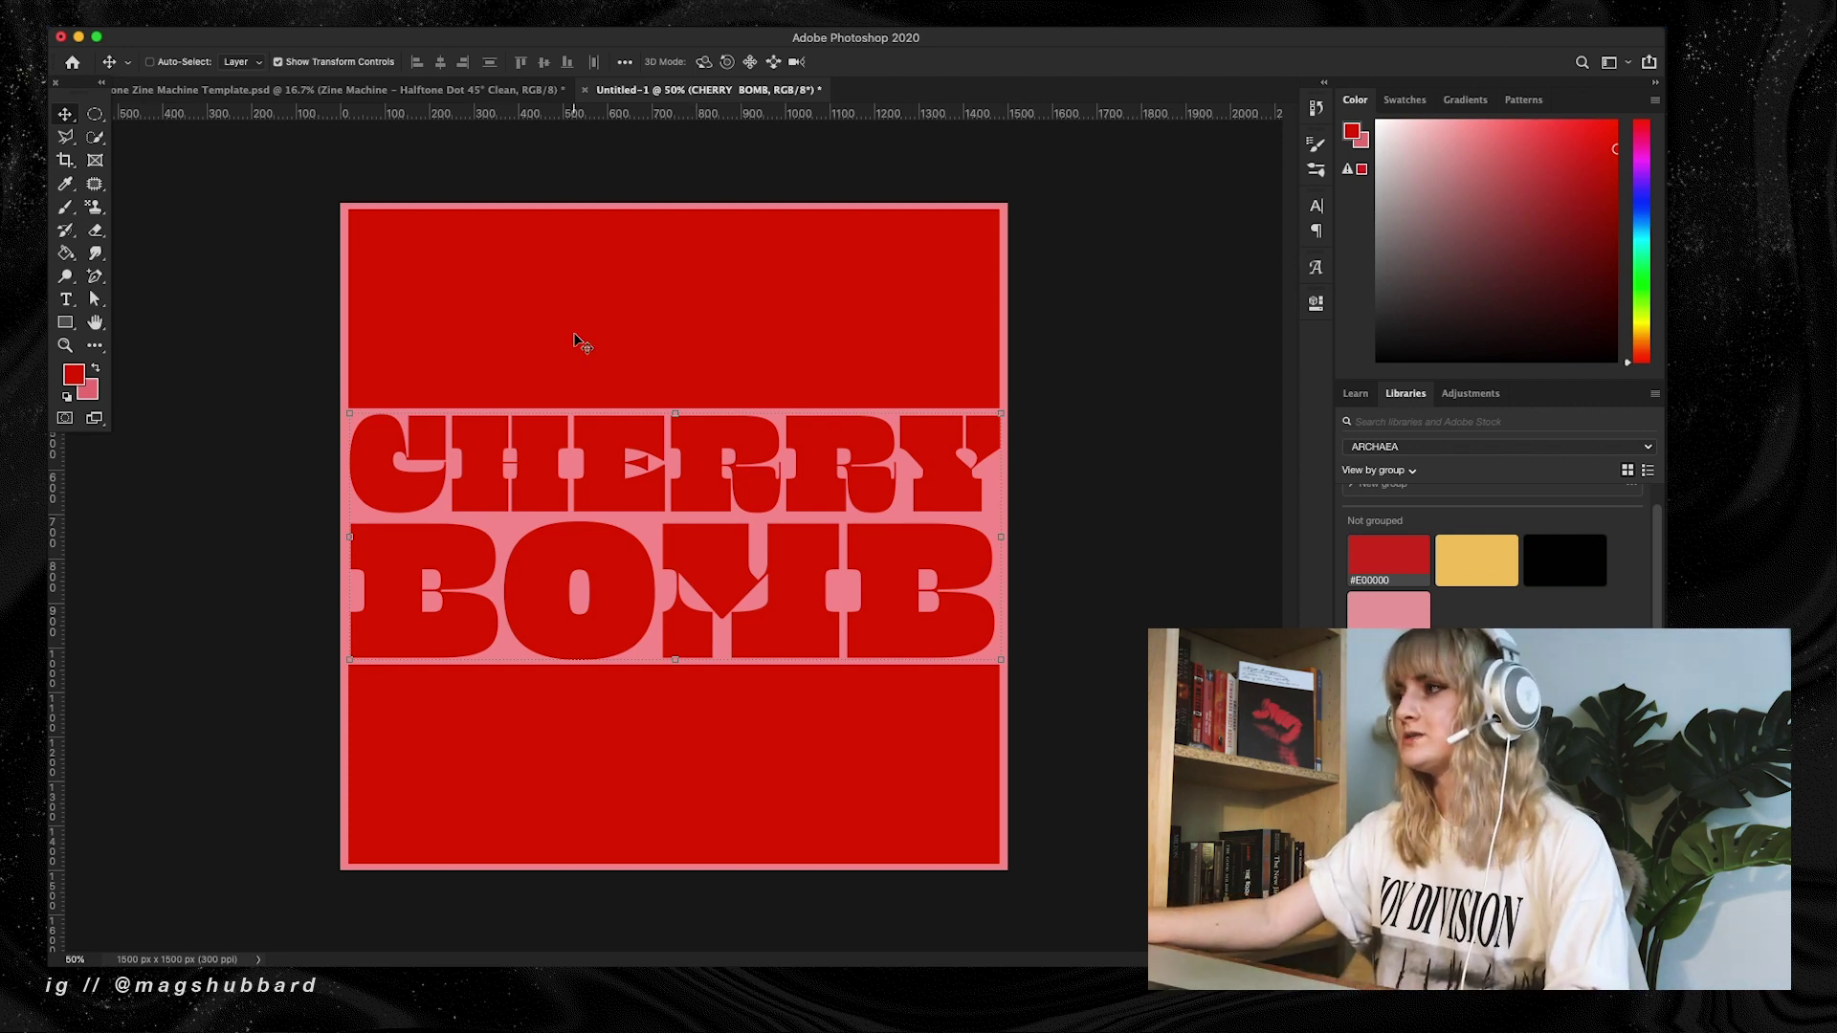
key("super+h")
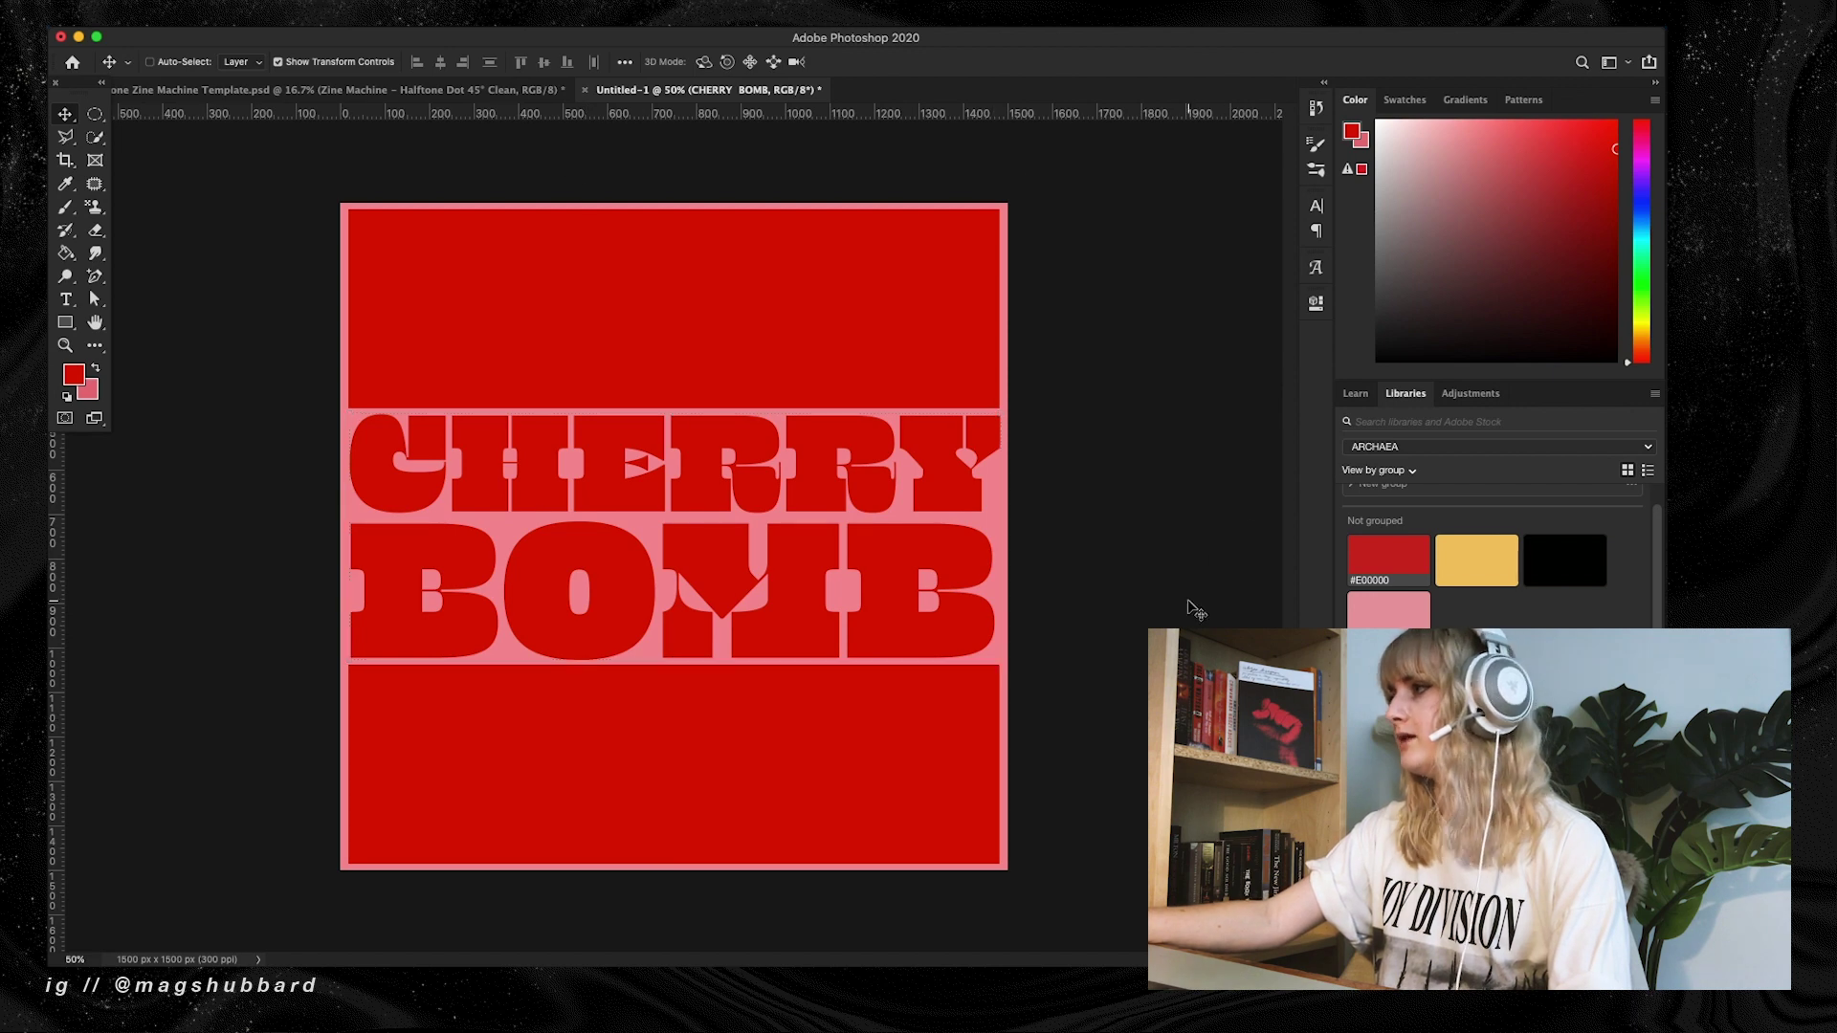
key("super+h")
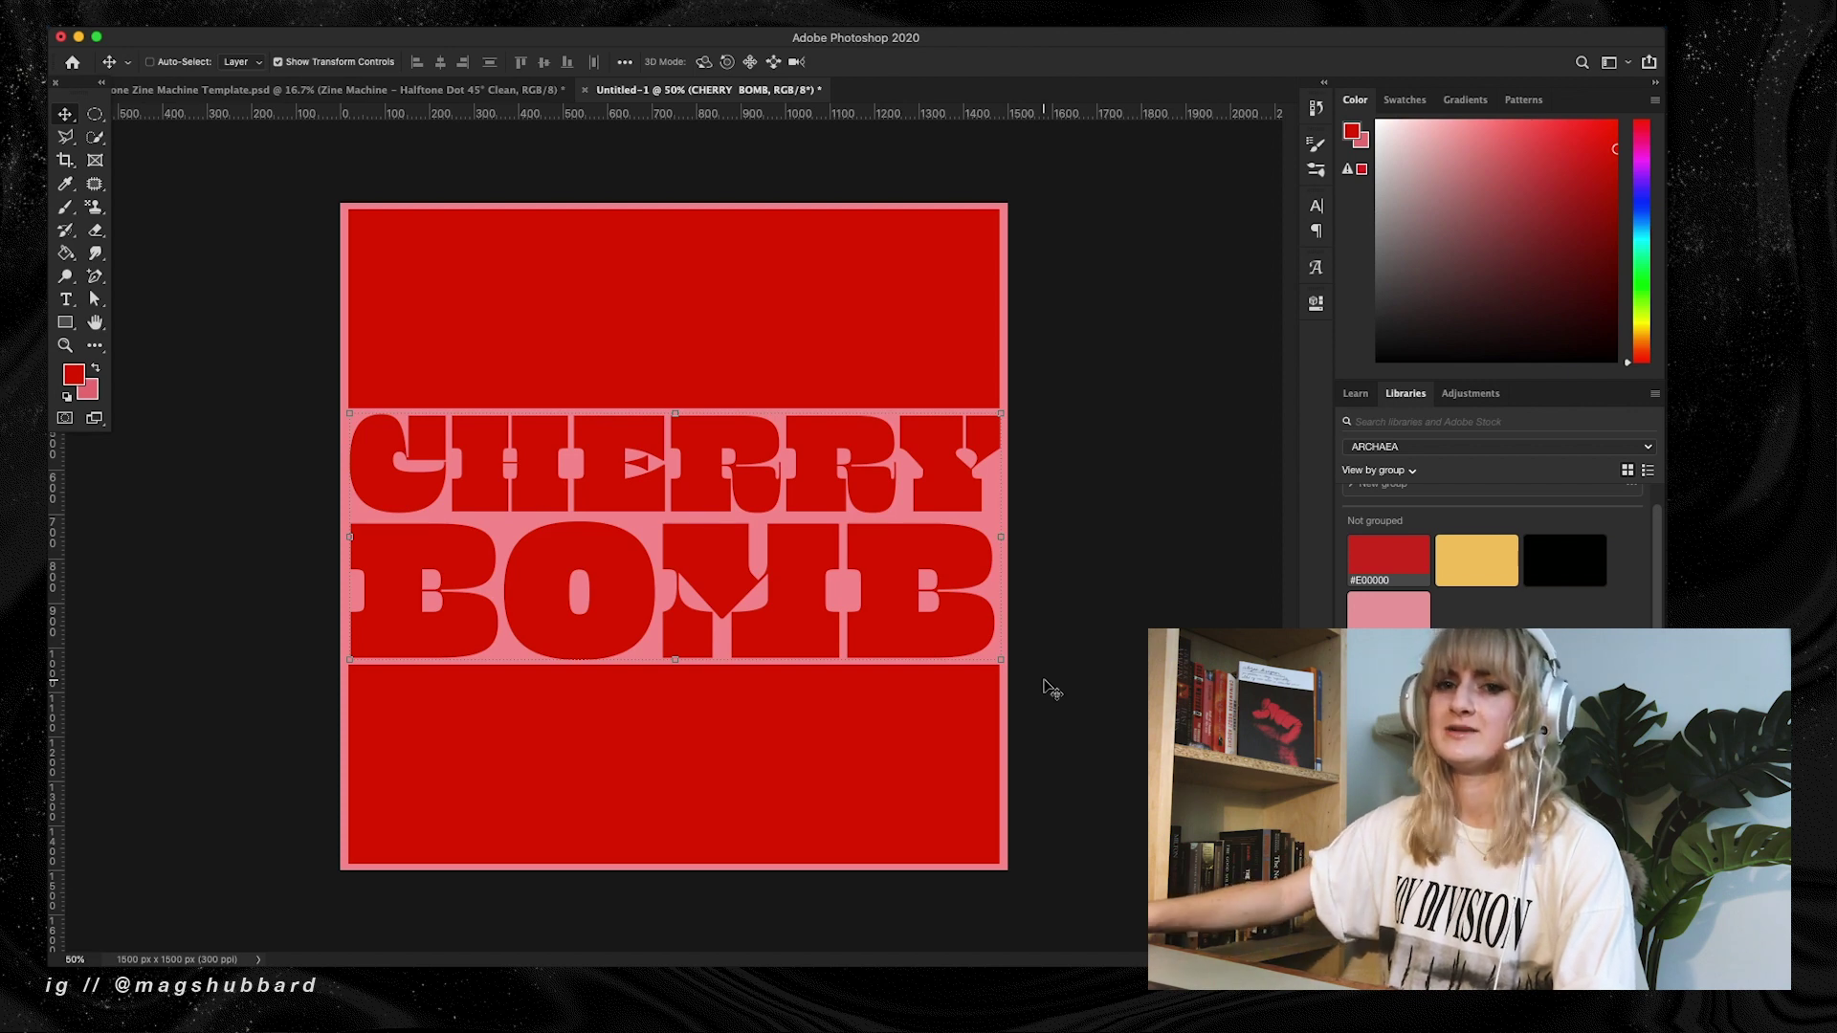
Draw a golden-yellow 12-pointed starburst over the beginning of the CHERRY BOMB text with the Polygon tool
left_click(65, 299)
left_click(65, 322)
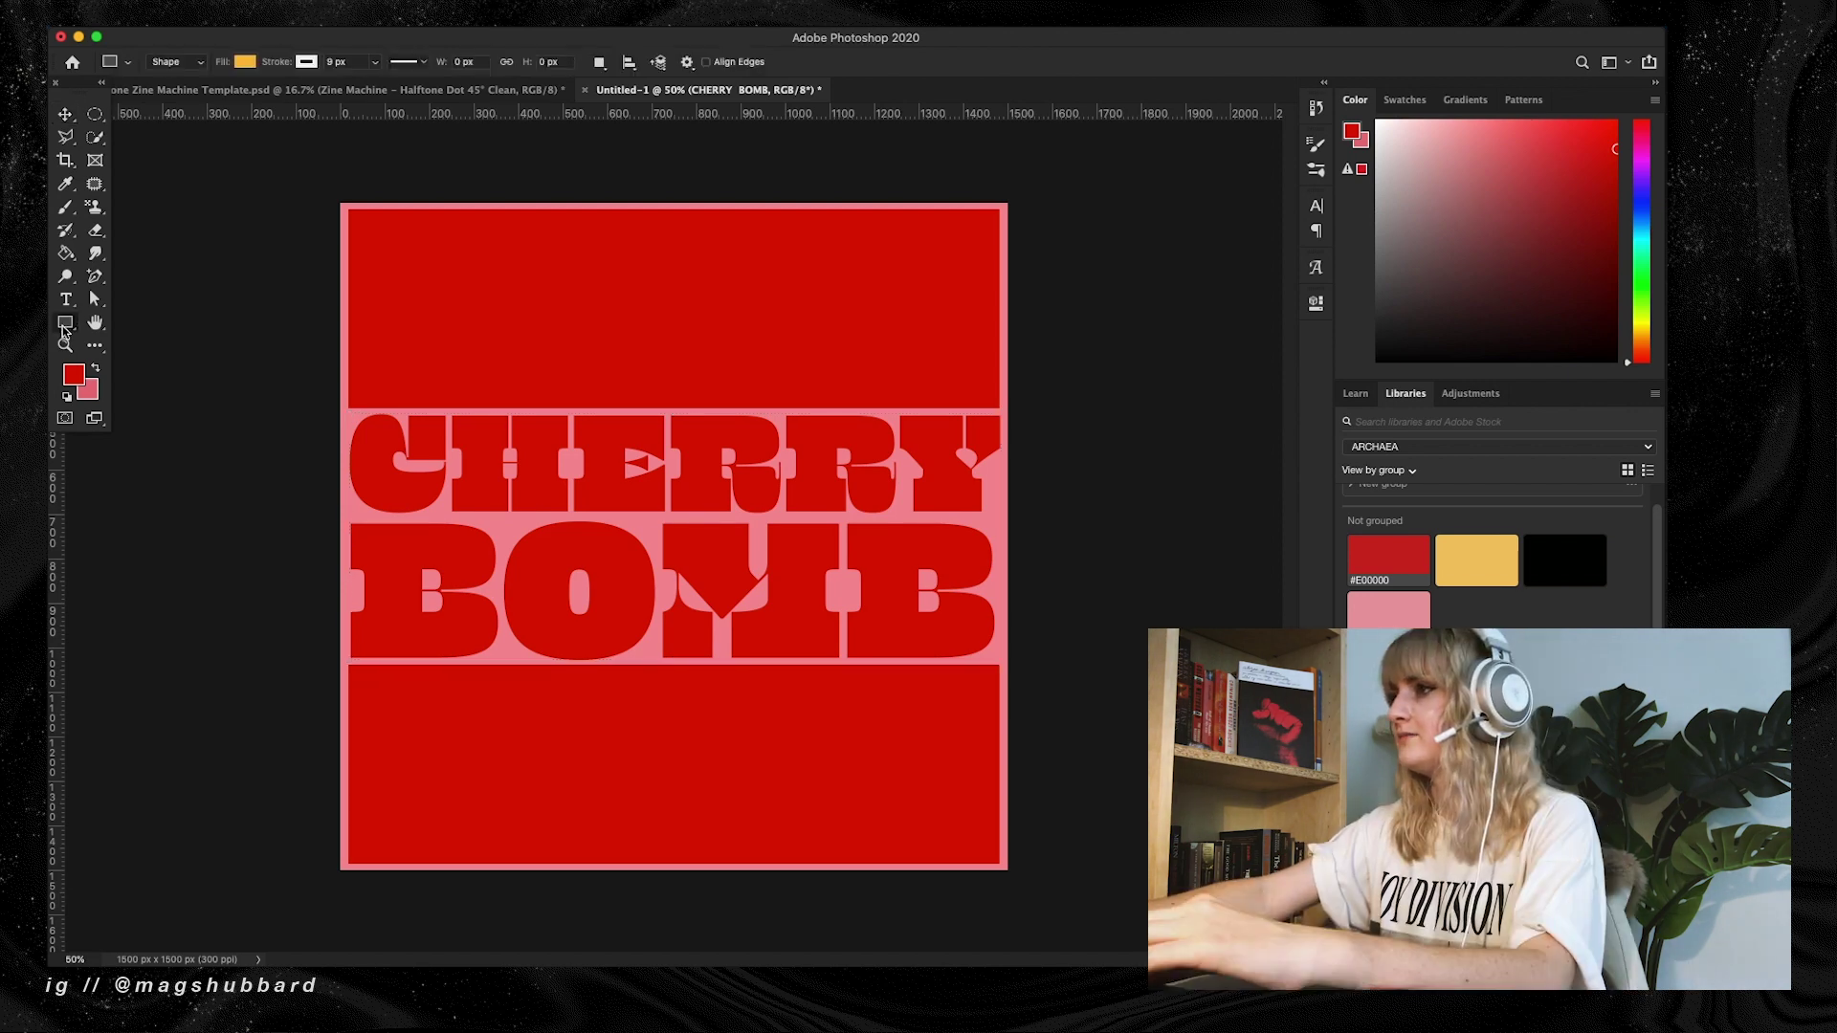
left_click(131, 371)
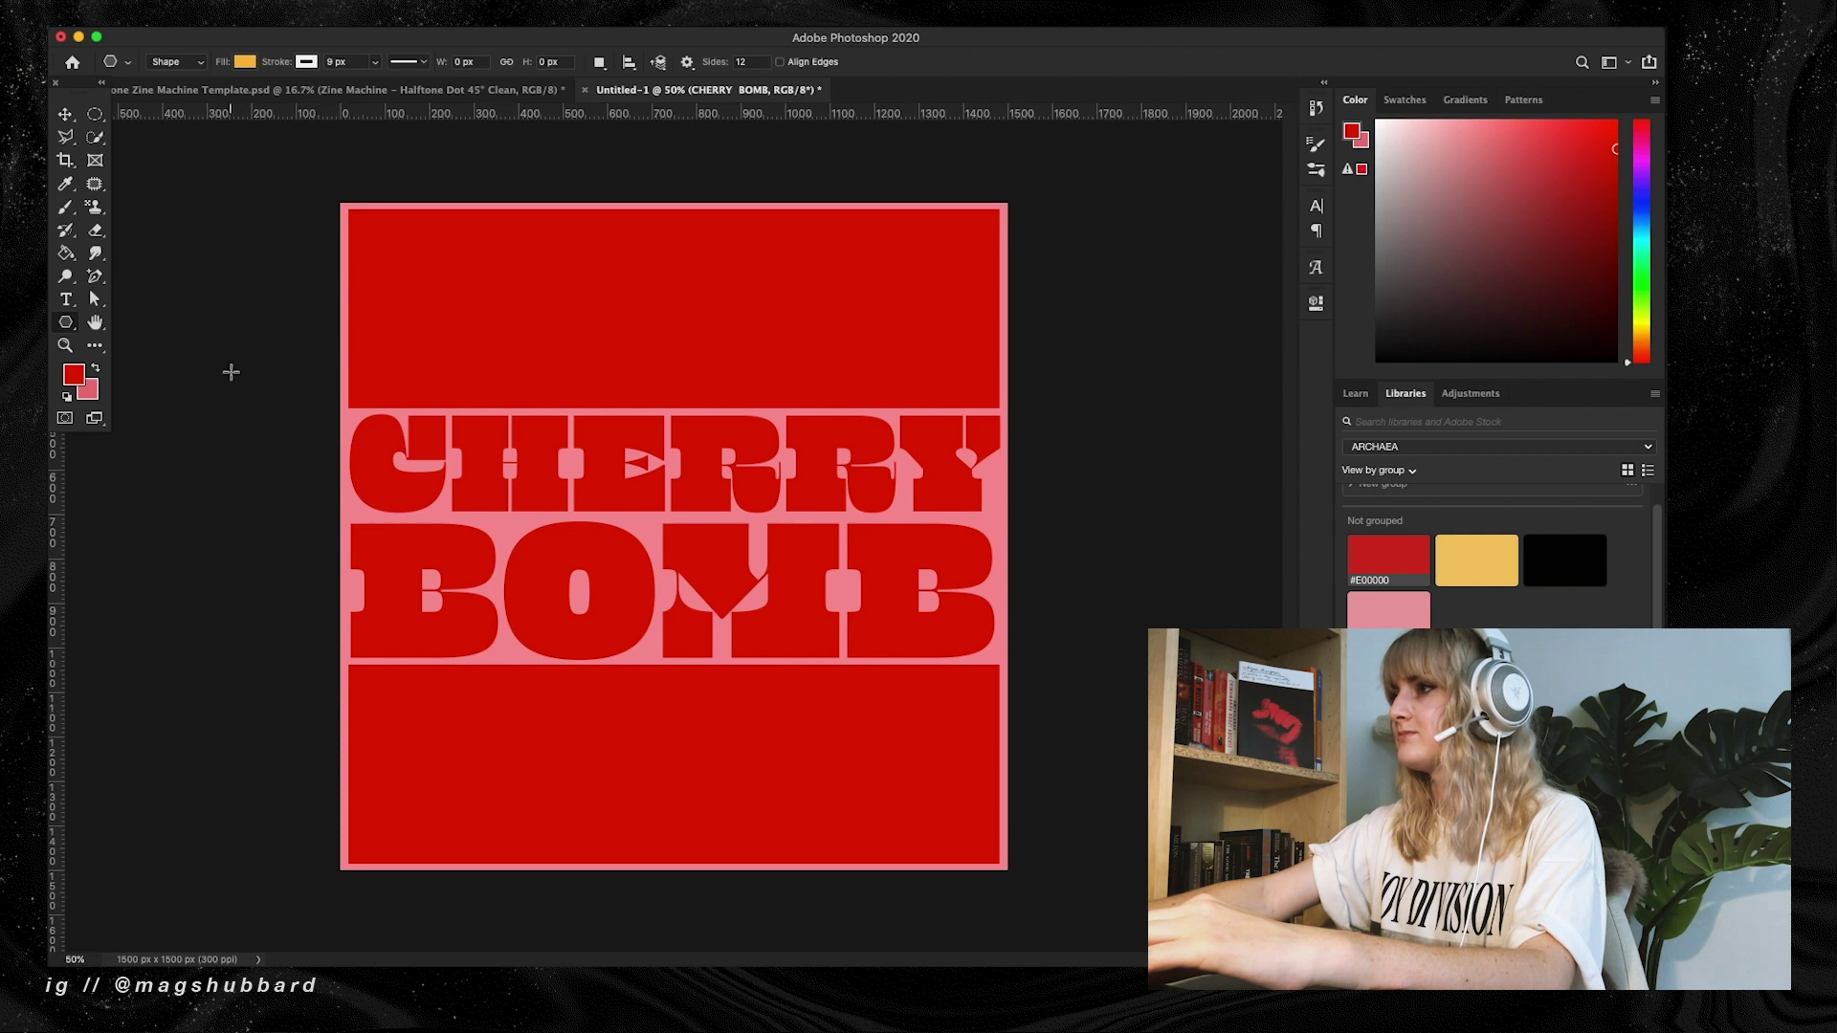
left_click_drag(454, 403, 611, 489)
Place the starburst over the middle of the text in front of the red rectangles, without its outline and slightly rotated
left_click(64, 117)
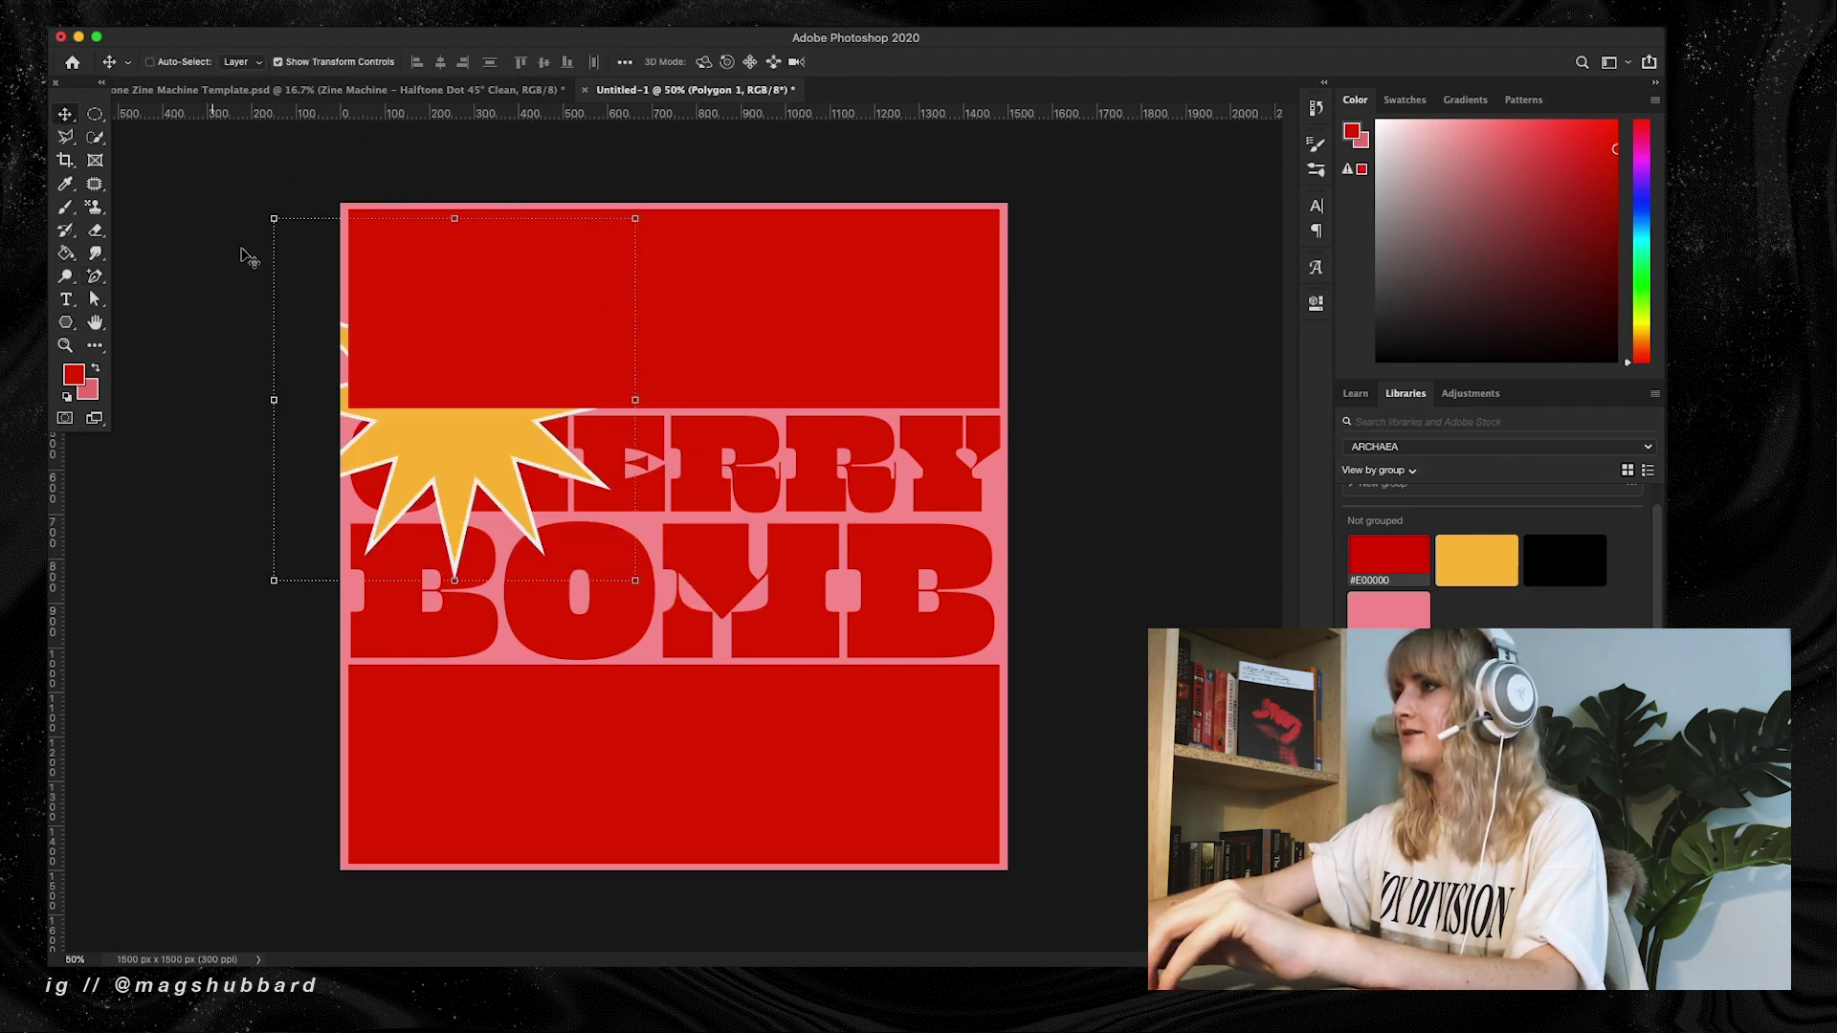
left_click_drag(507, 398, 641, 572)
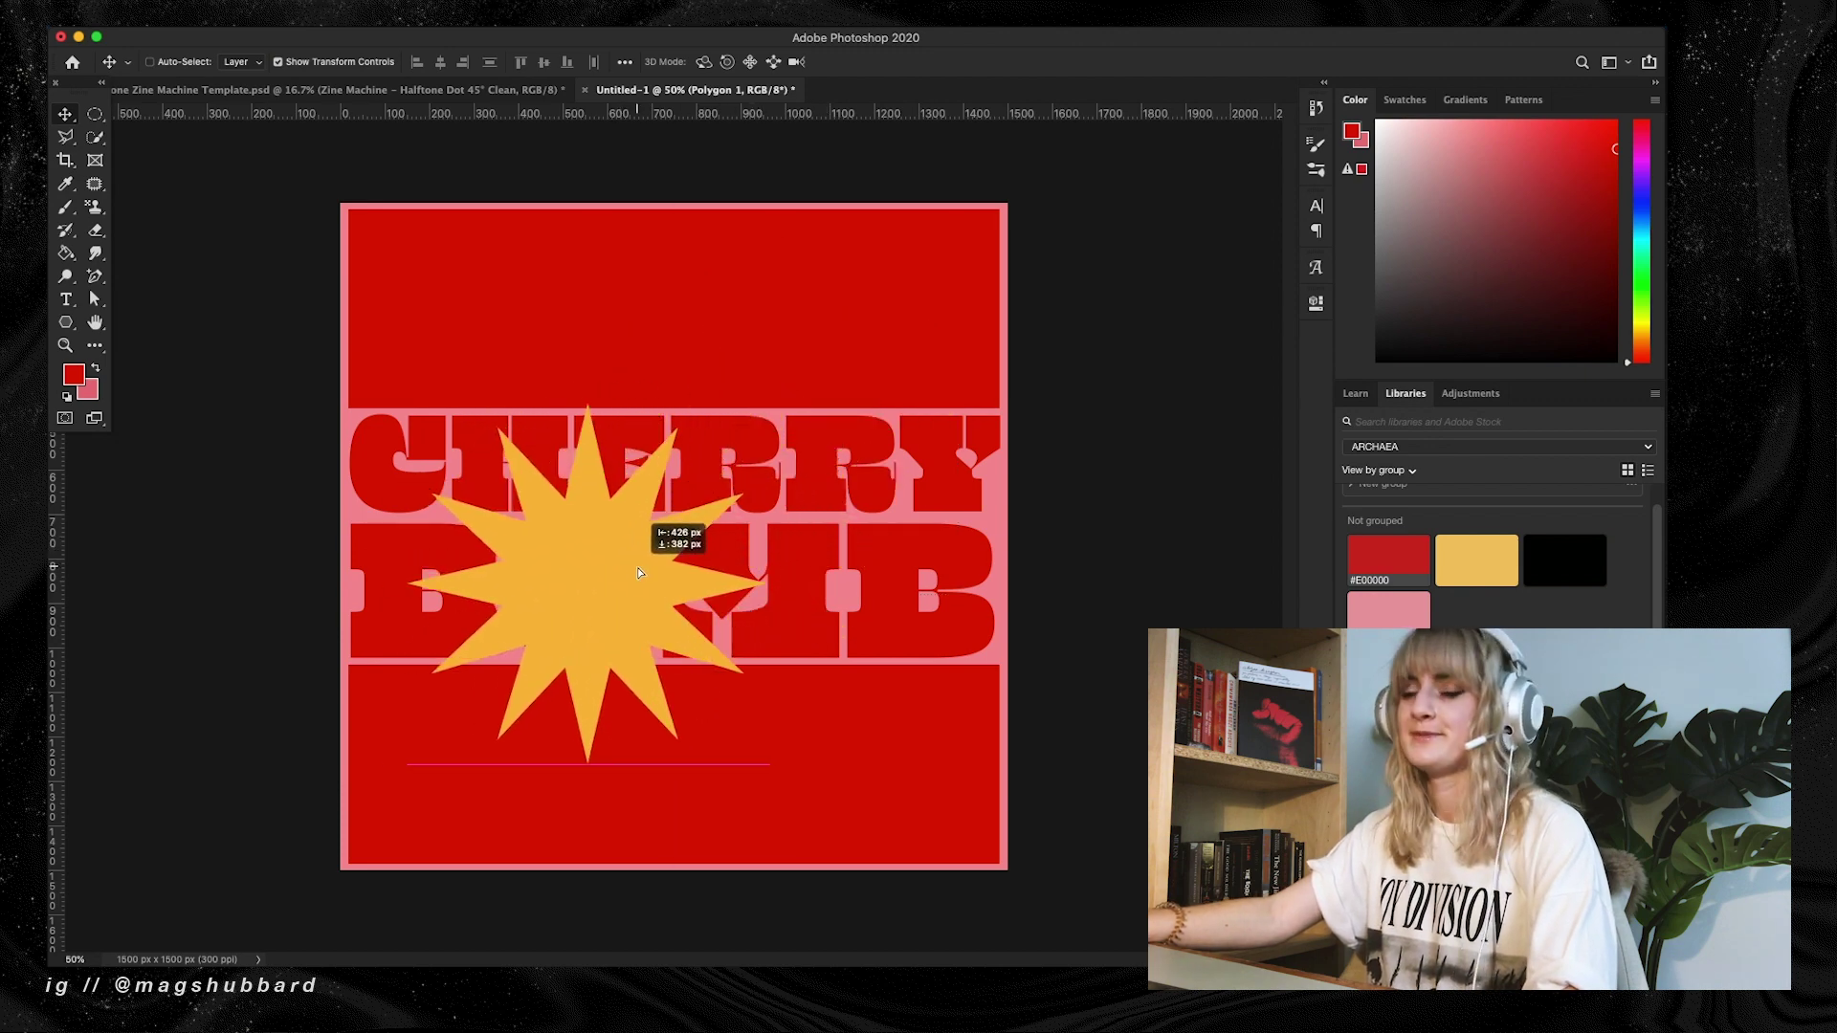
left_click_drag(639, 572, 629, 577)
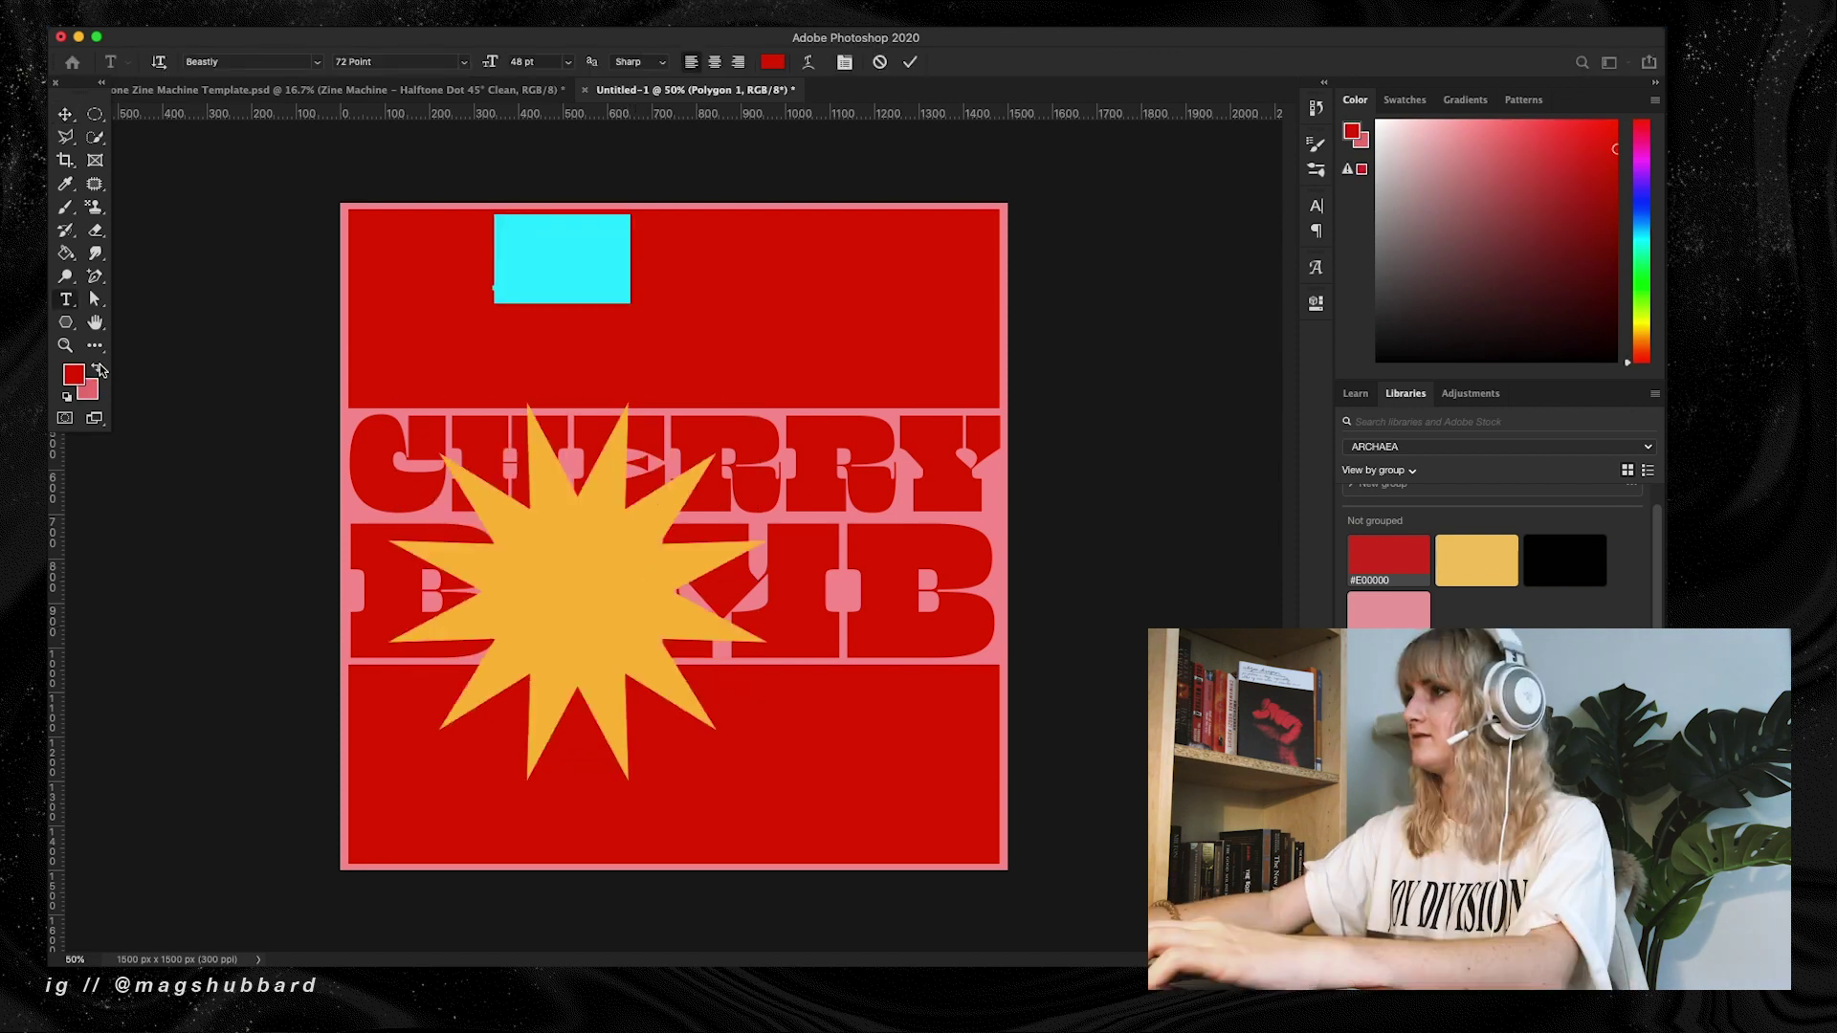
Add the text "The Runaways" in Beastly 72 Point on the upper red rectangle and color it with the palette's pink
left_click(96, 369)
left_click(617, 246)
key("BackSpace")
key("BackSpace")
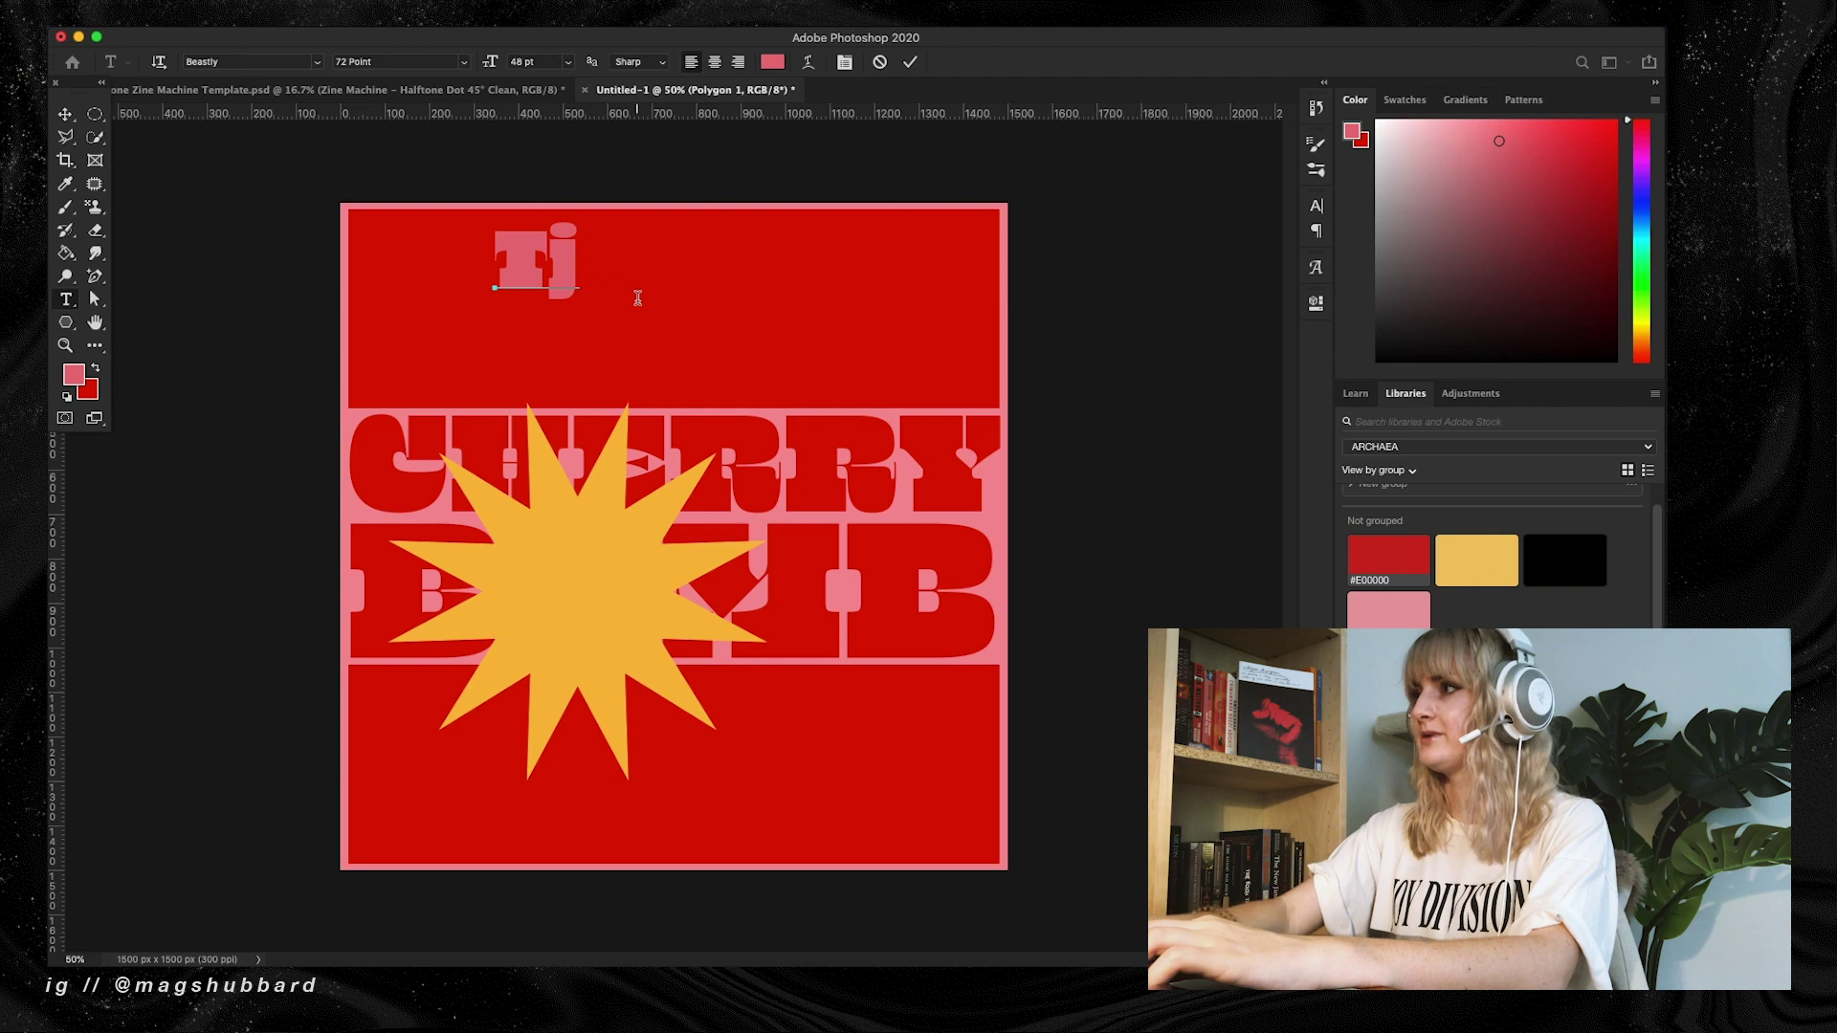
type("he Runaways")
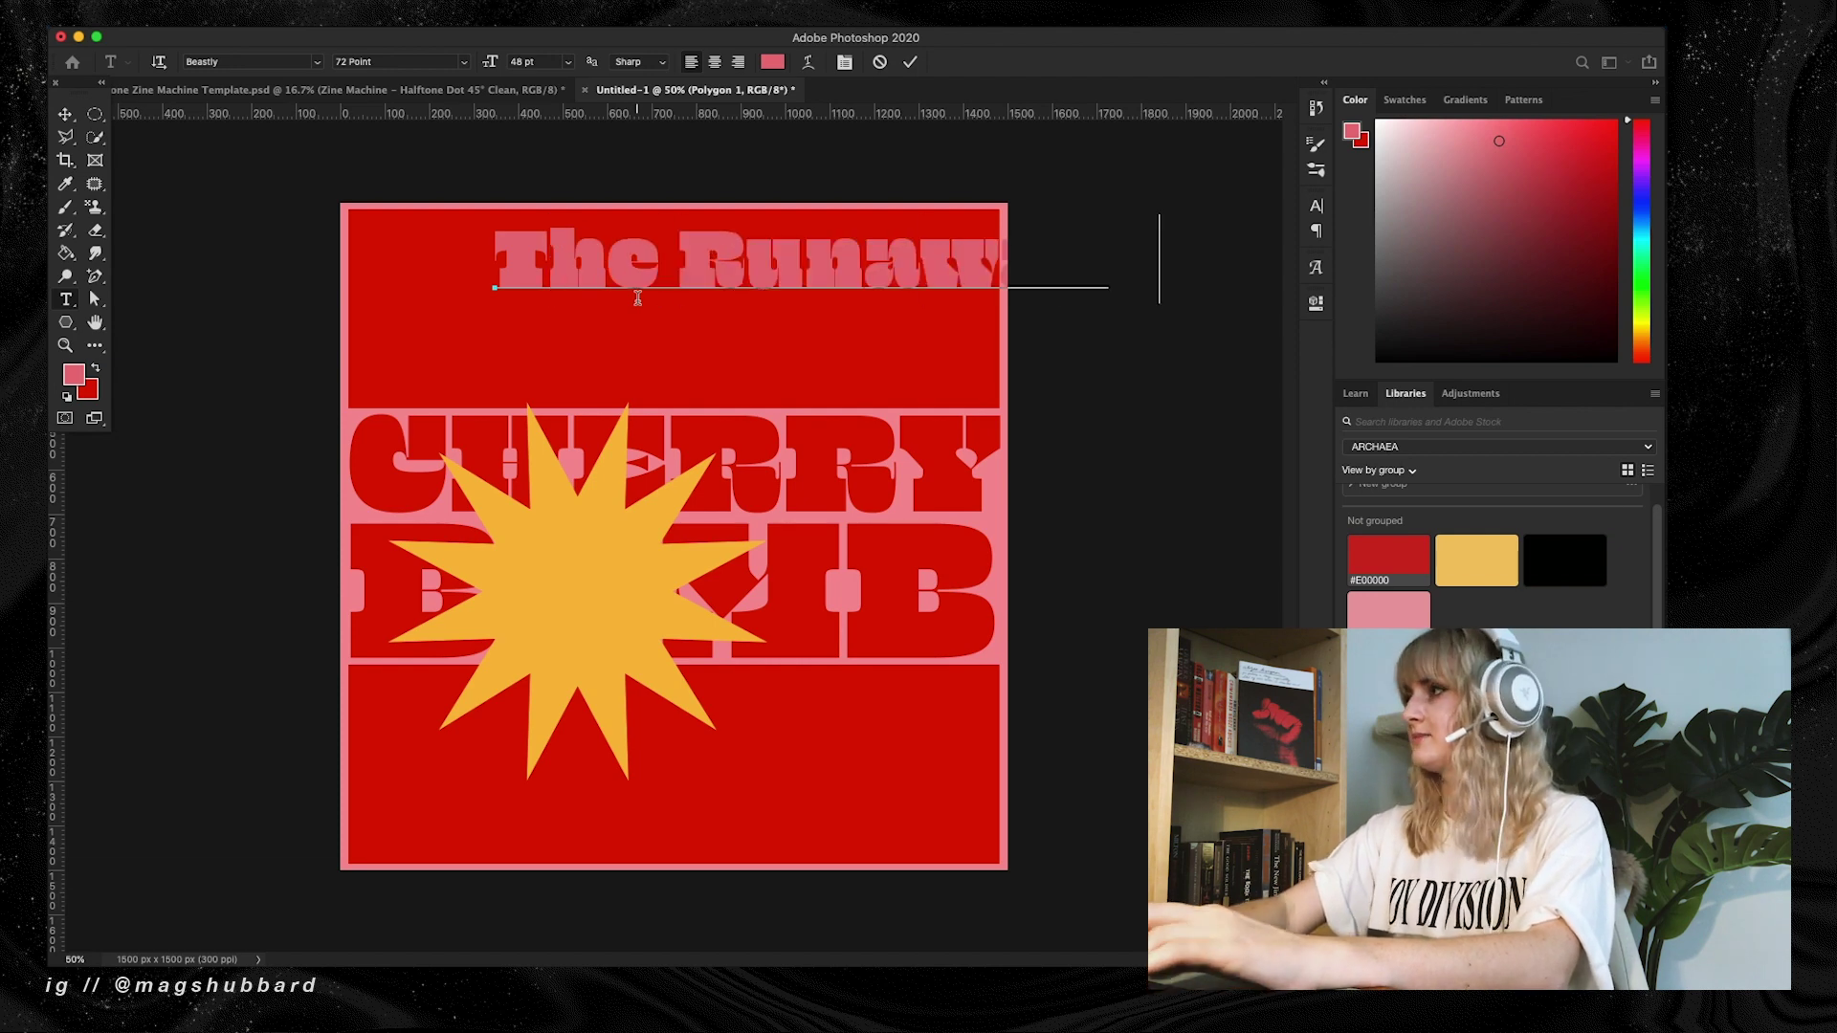
key("super+a")
left_click(1381, 610)
Shrink "The Runaways" to about 41 pt and center it in the upper red rectangle
left_click(65, 114)
left_click_drag(691, 252, 584, 311)
left_click_drag(1052, 283, 952, 264)
left_click_drag(437, 314, 437, 313)
key("Return")
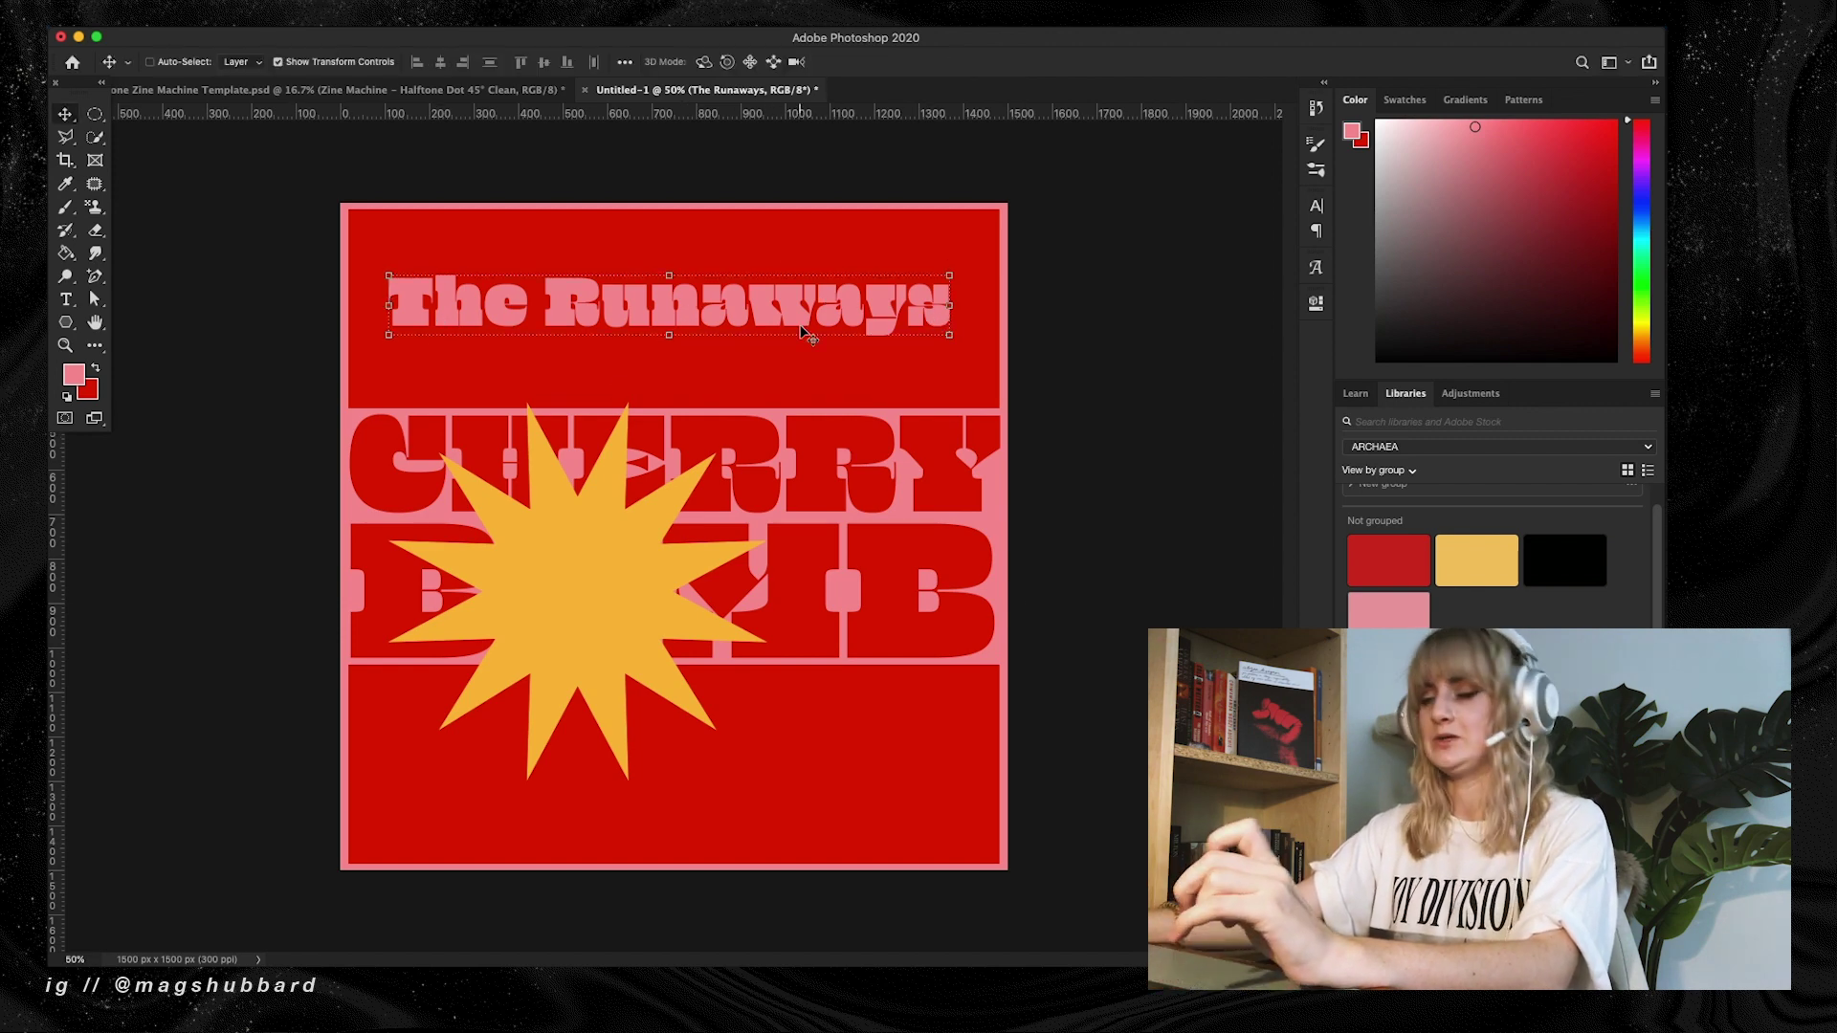
Replace the "The Runaways" text with "THE RUNAWAYS" in the Anton font
key("t")
left_click(864, 308)
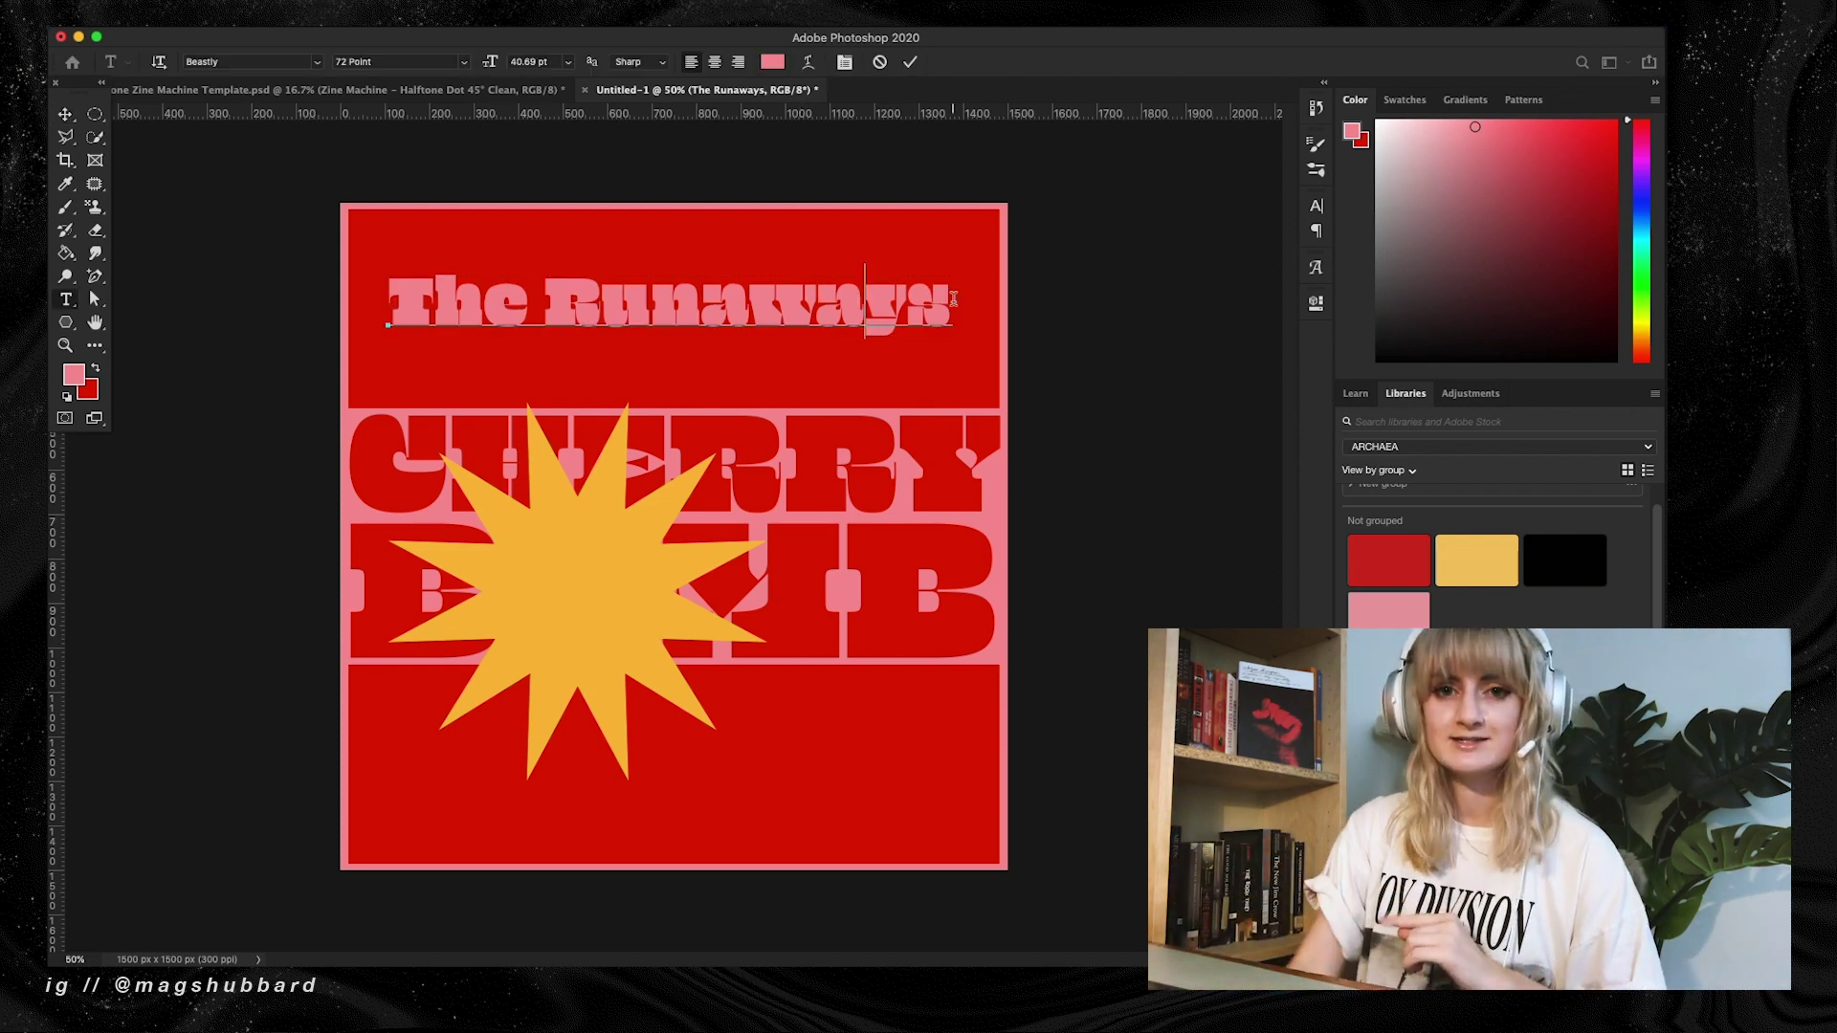
key("super+a")
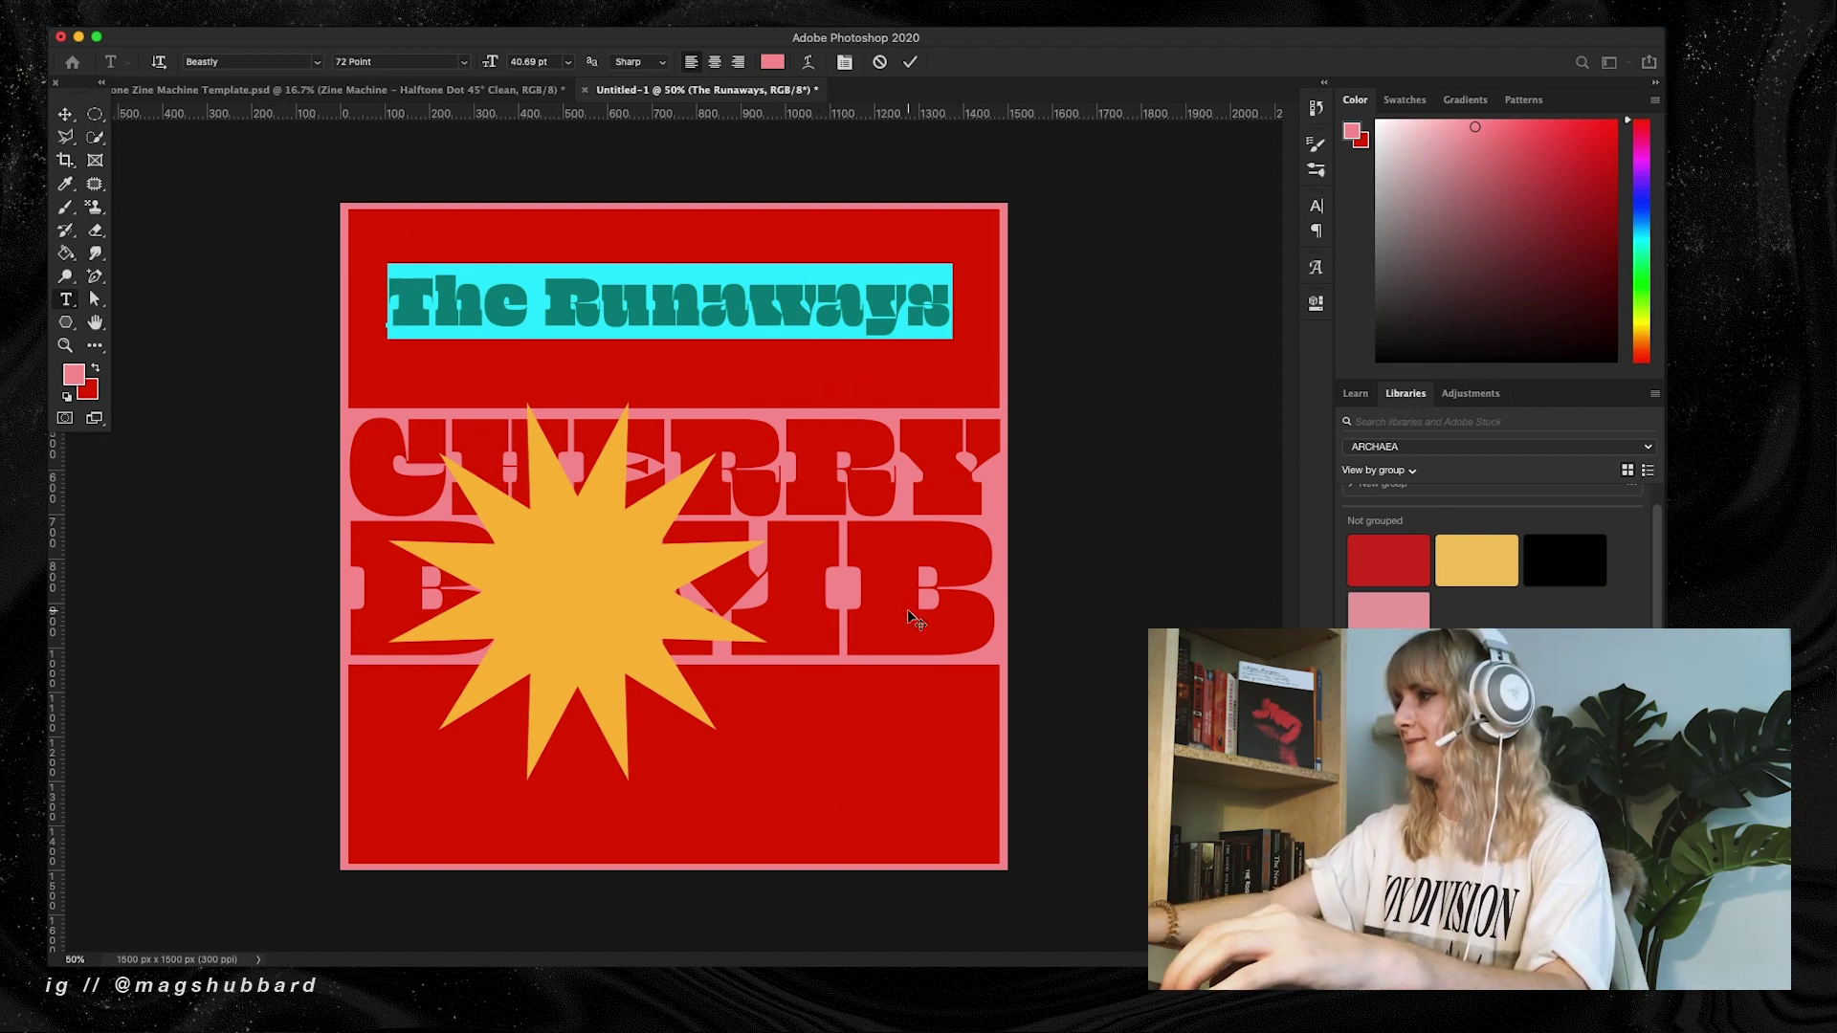
key("super+Return")
key("v")
double_click(617, 292)
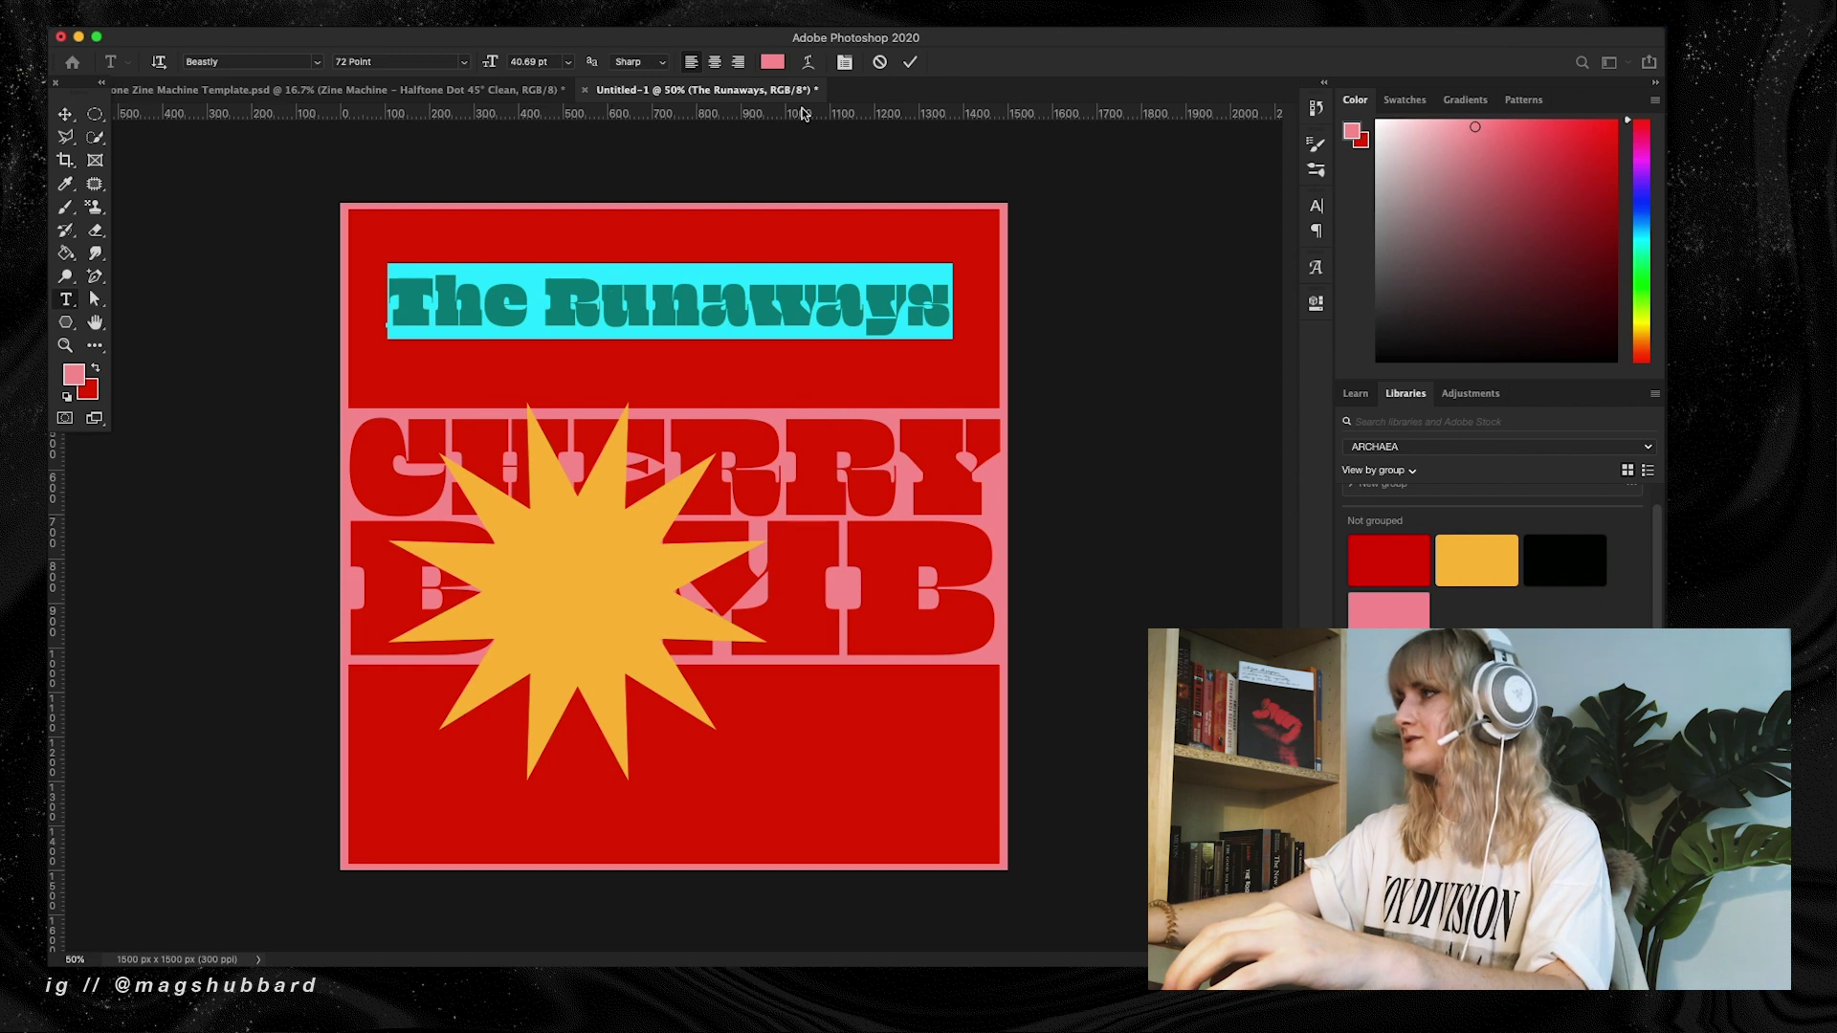
left_click(316, 62)
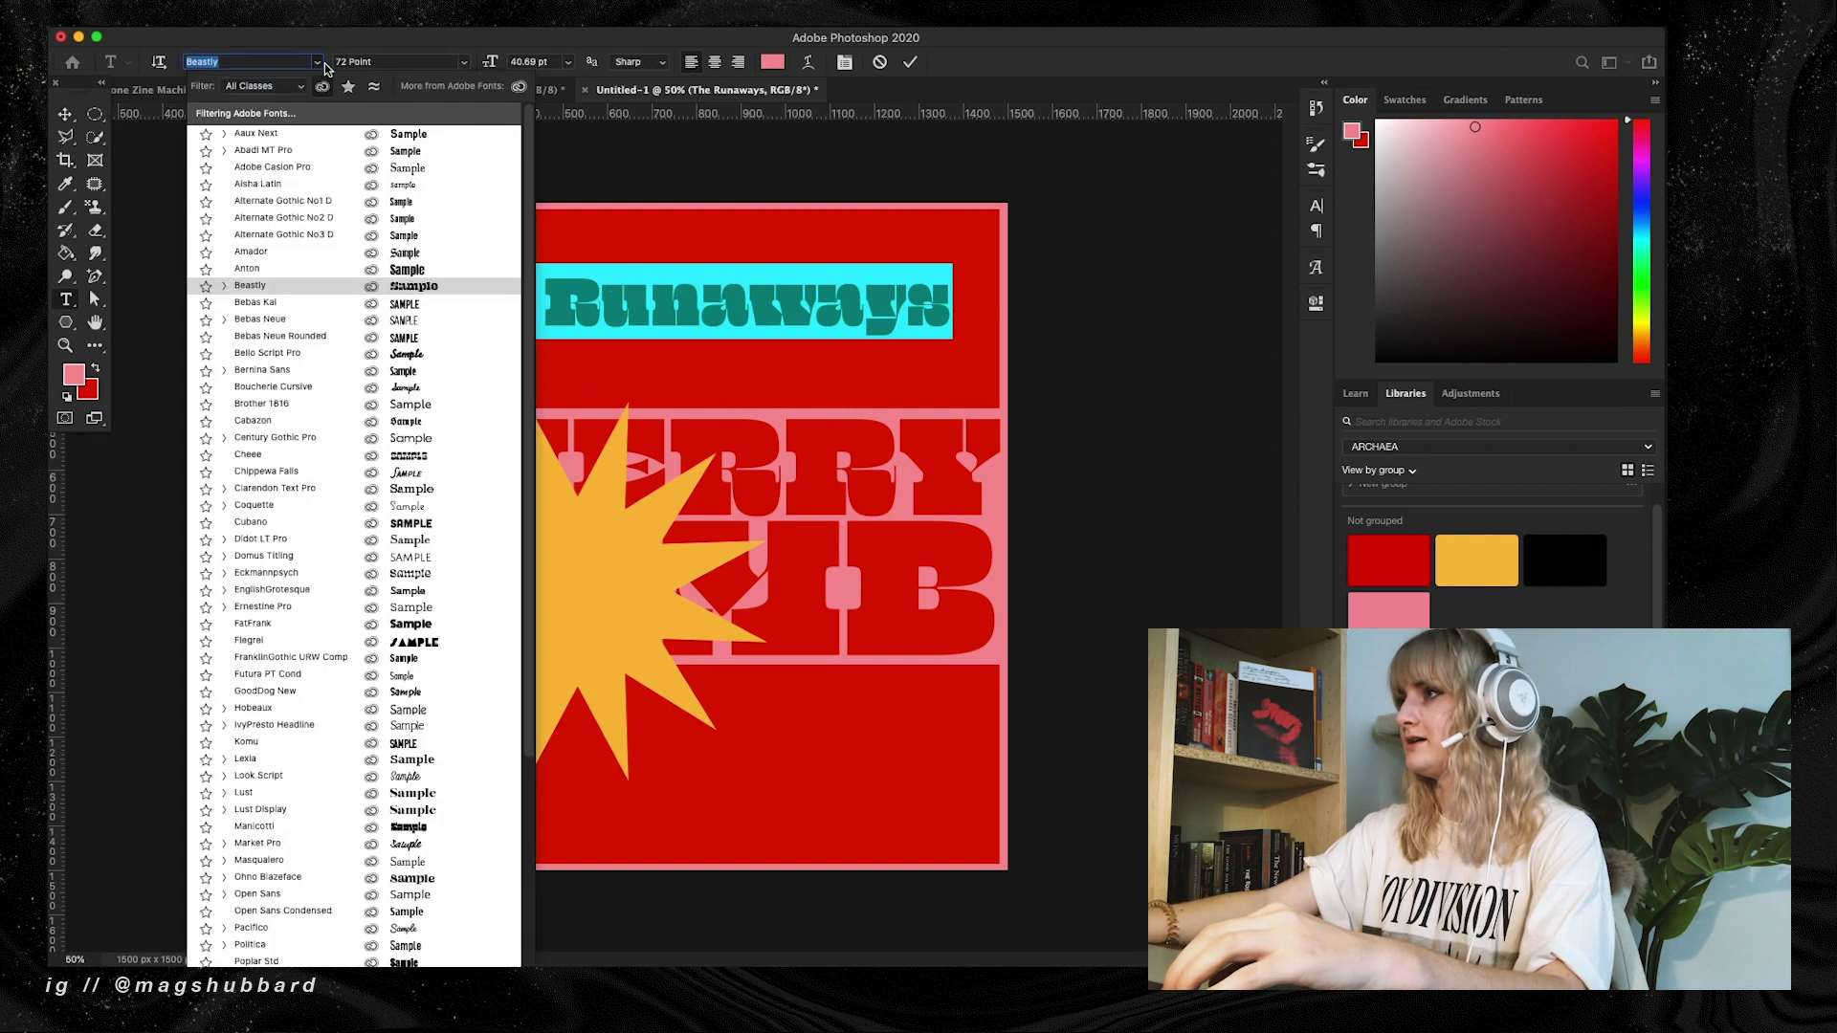
left_click(304, 284)
type("THE RUNAWAYS")
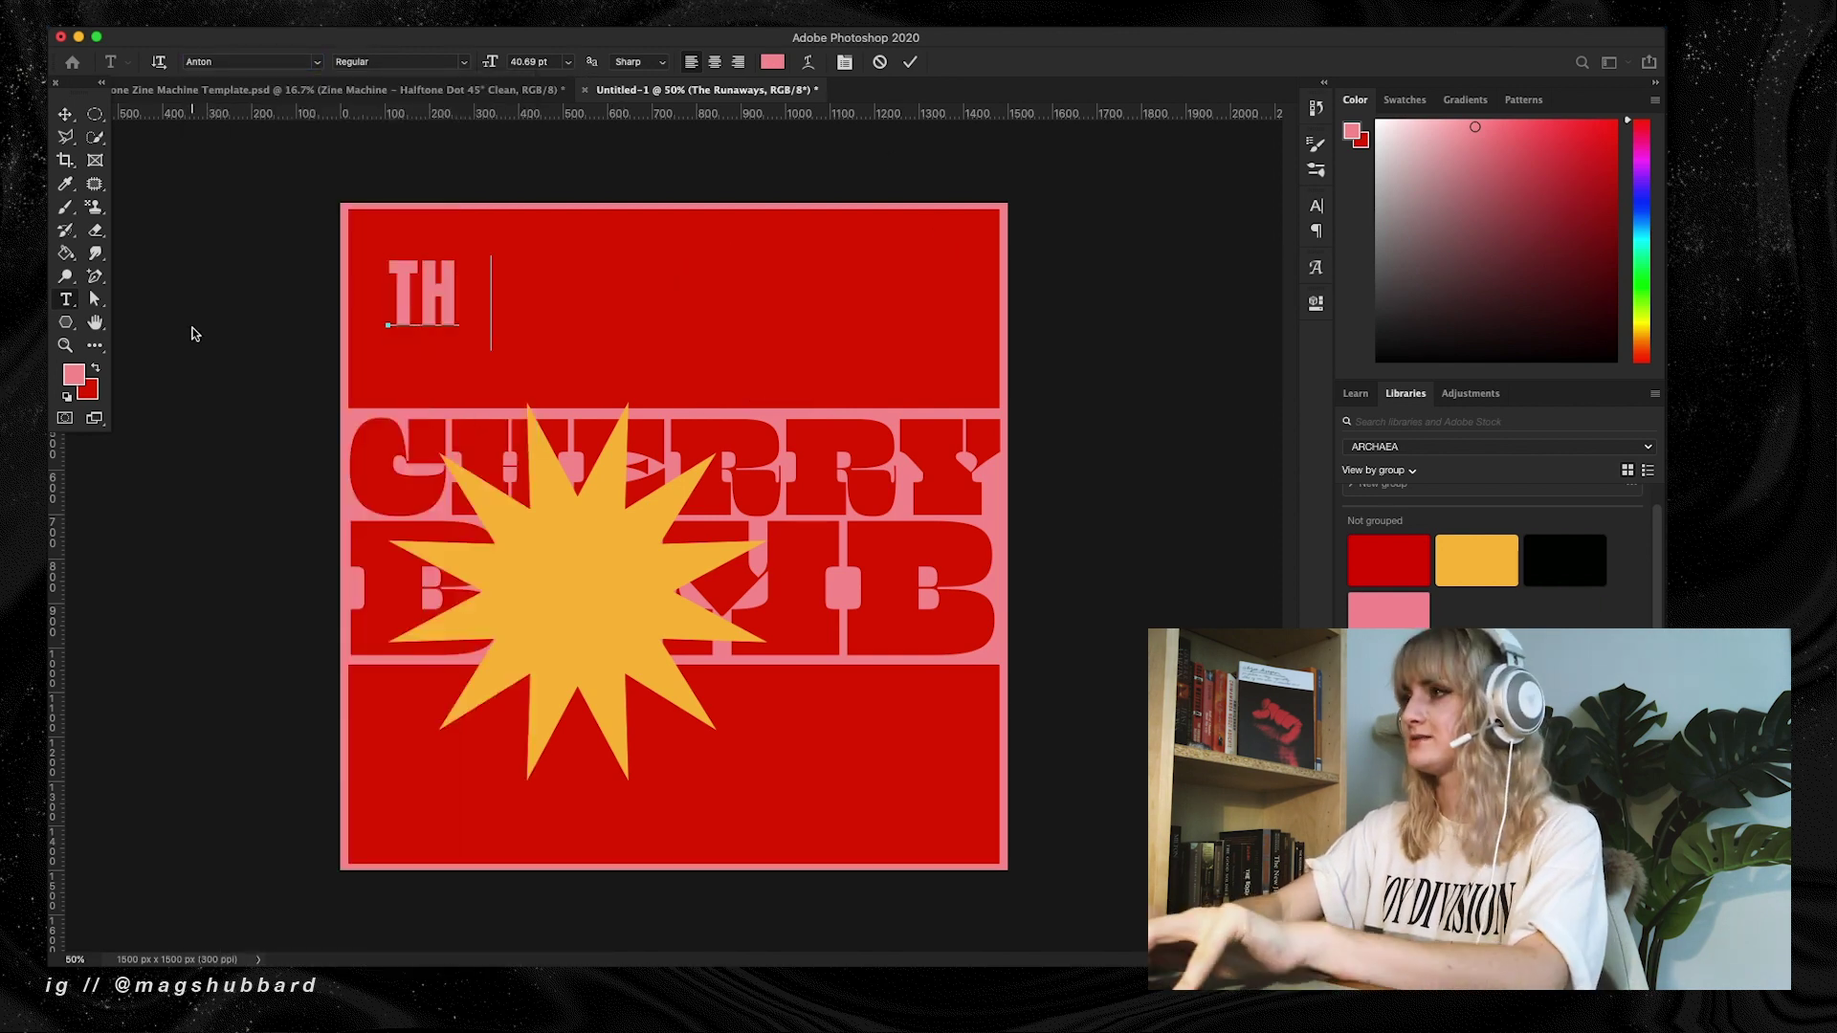
left_click(66, 115)
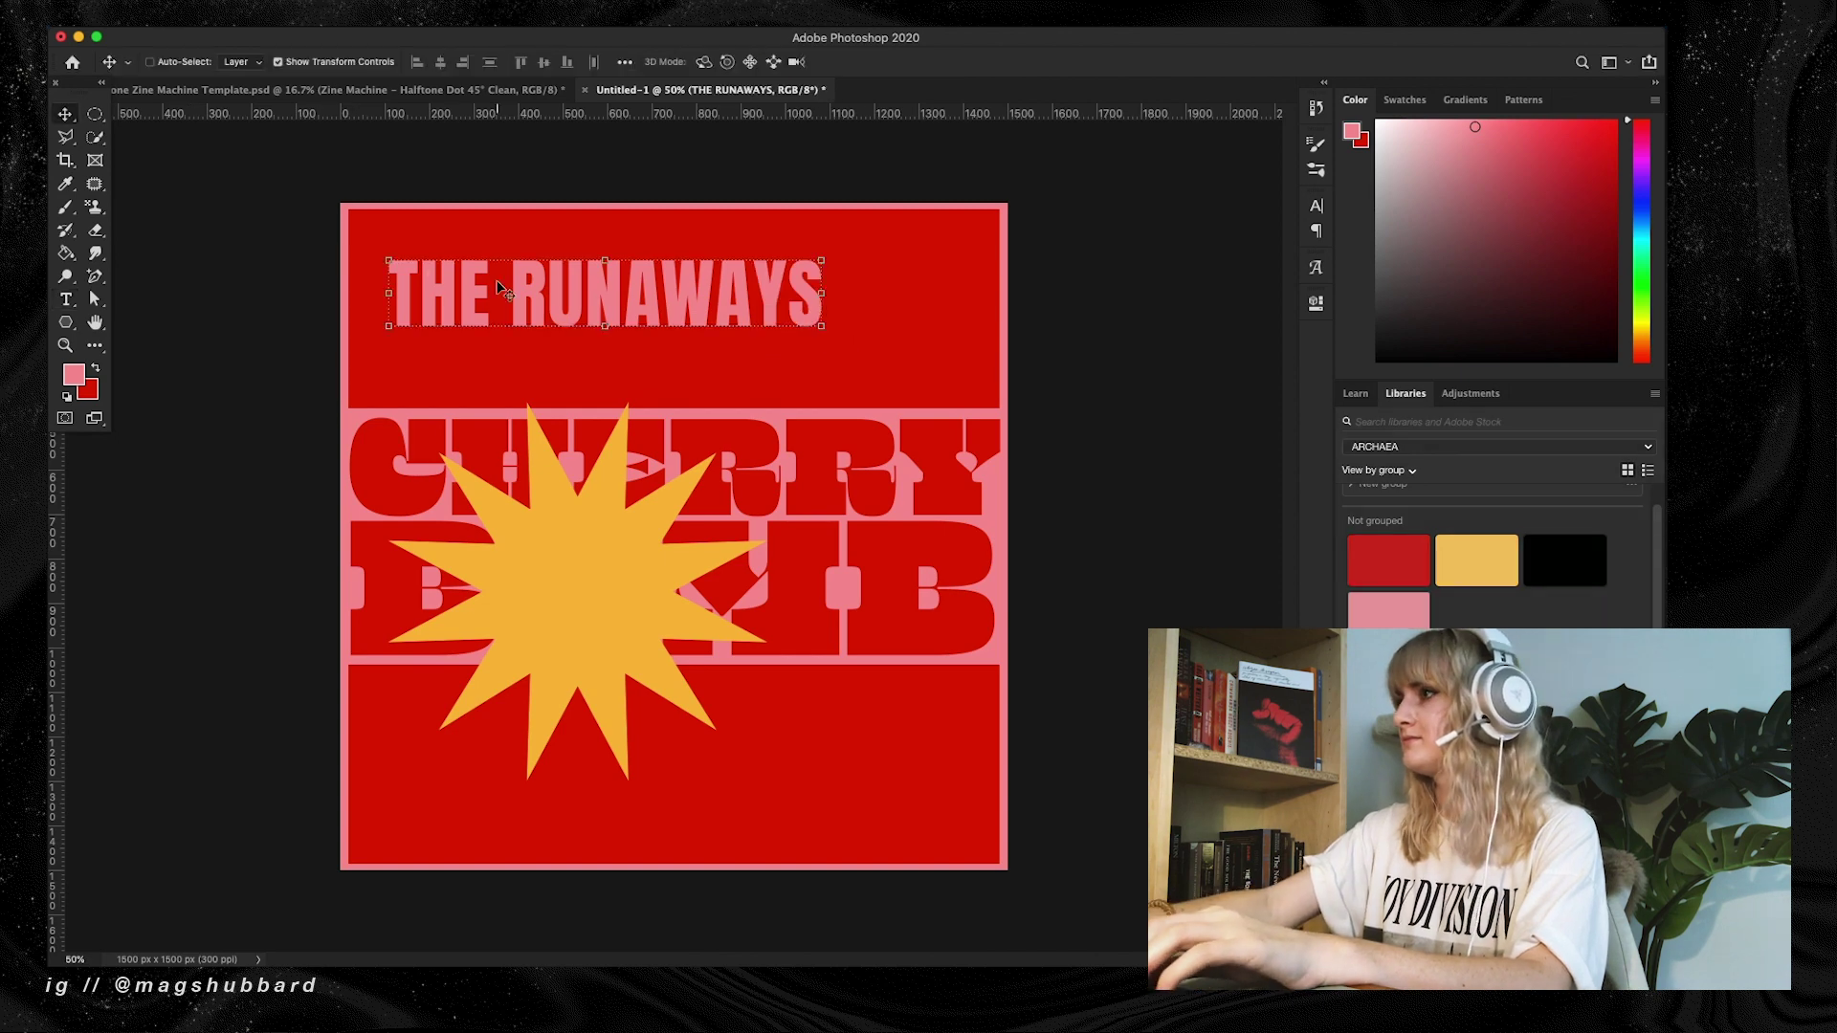
Center "THE RUNAWAYS" in the upper red rectangle, color it with the palette's black and set its font to Poplar Std Black
left_click_drag(505, 292, 576, 308)
left_click(1565, 560)
mouse_move(757, 329)
left_mouse_down()
mouse_move(754, 312)
mouse_move(756, 797)
mouse_move(730, 325)
mouse_move(759, 321)
left_mouse_up()
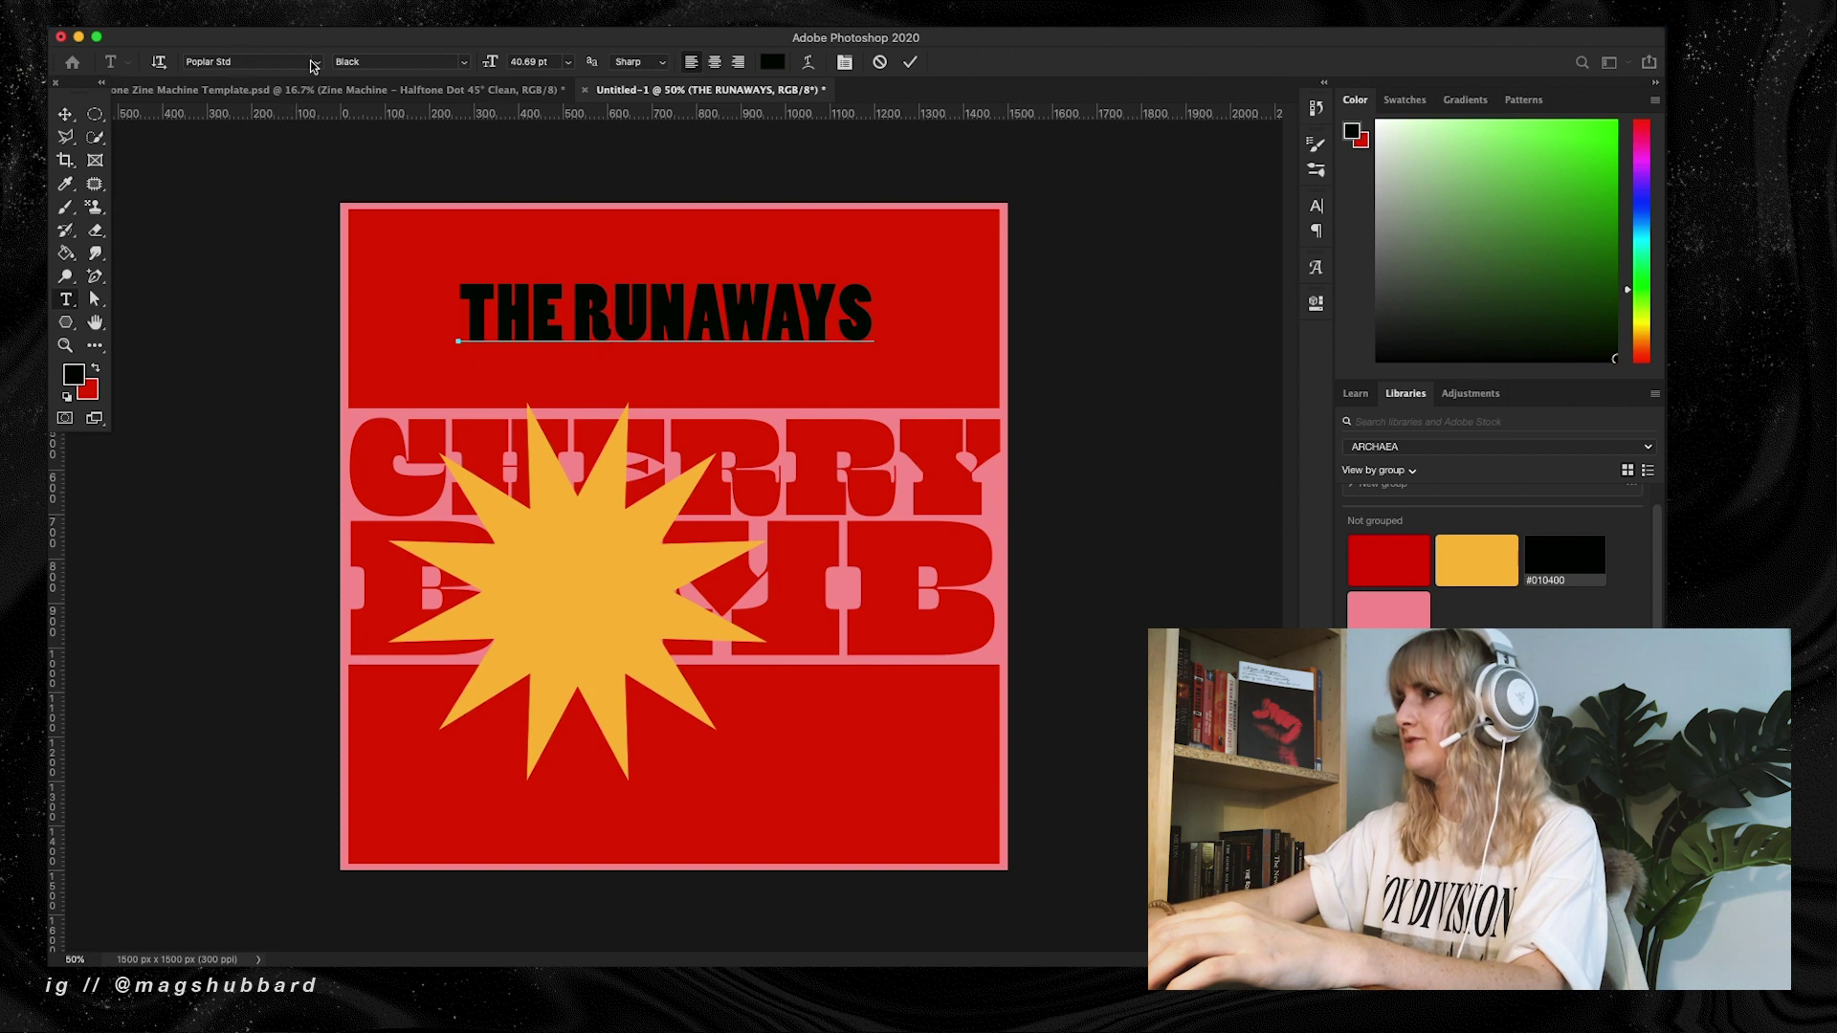
left_click(693, 317)
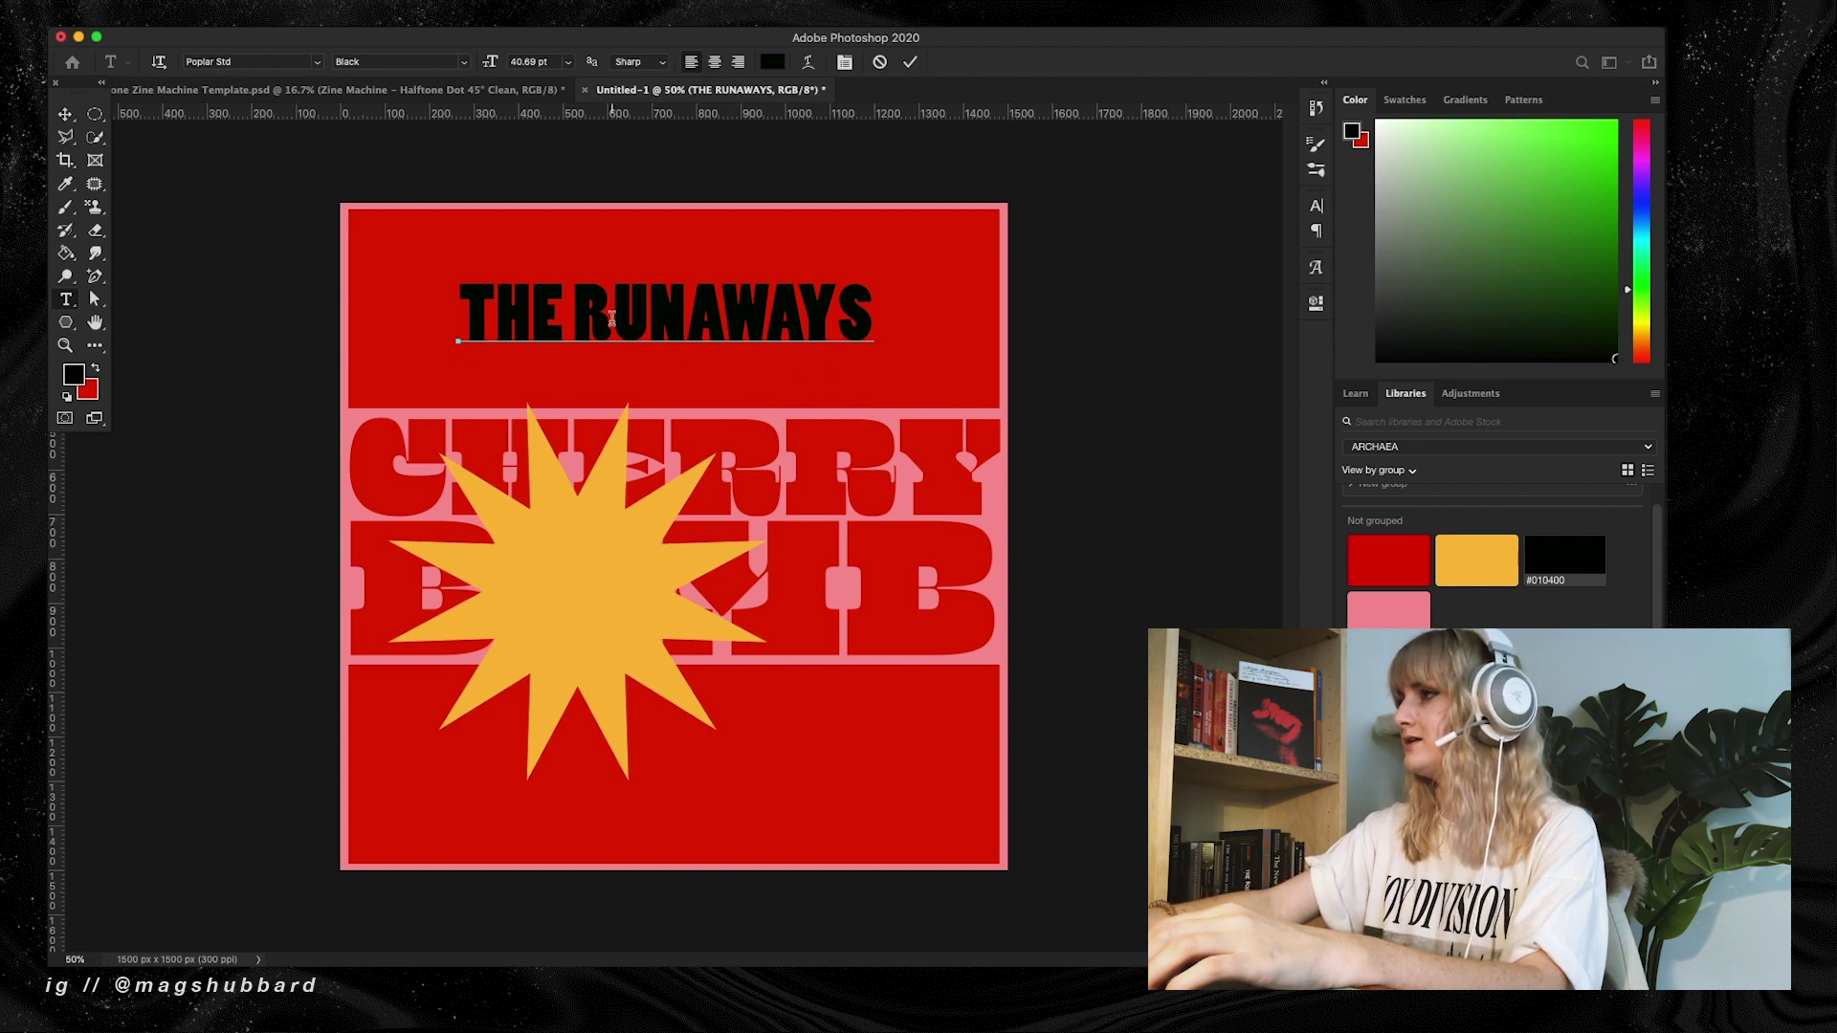
Kern "THE RUNAWAYS" letter pair by letter pair so the characters sit tightly together
left_click(612, 317)
key("super+Left")
key("super+Left")
left_click(623, 309)
key("alt+Left")
key("alt+Left")
key("Right")
key("Right")
key("Left")
key("Right")
key("alt+Left")
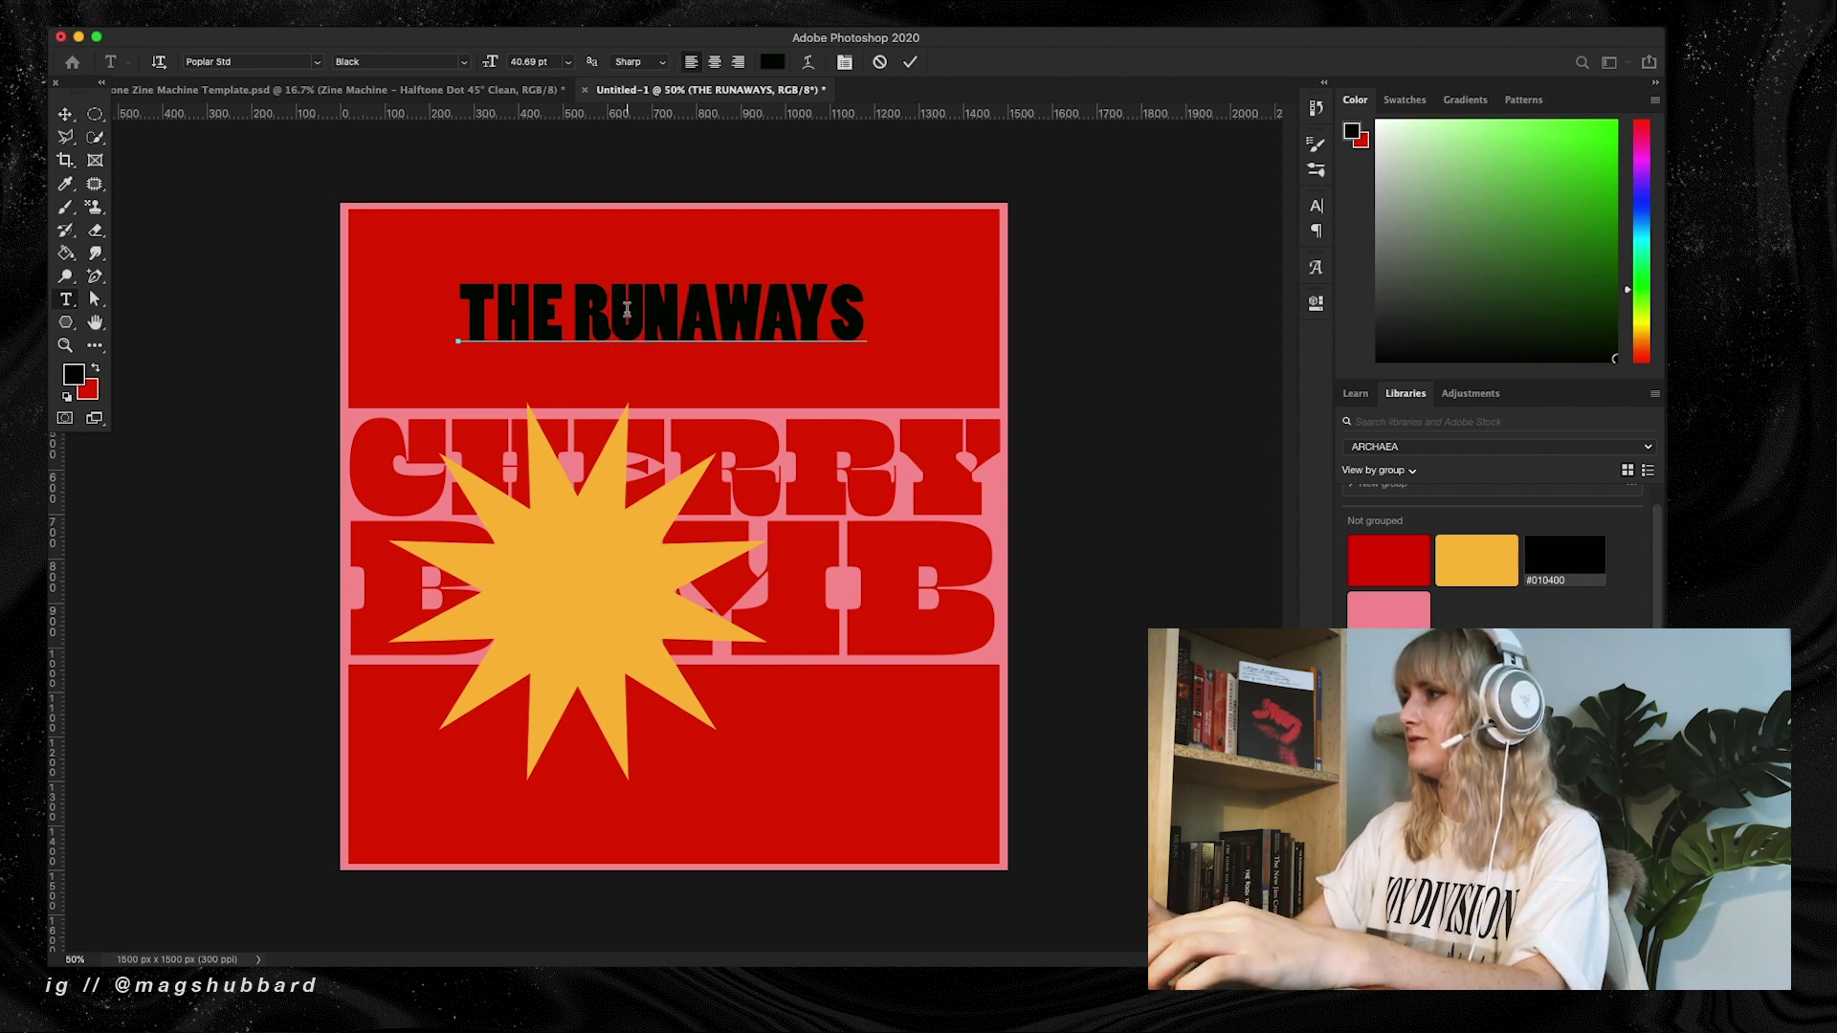
key("Right")
key("Right")
key("alt+Left")
key("alt+Left")
key("alt+Left")
key("Right")
key("alt+Left")
key("alt+Left")
key("Right")
key("alt+Left")
key("alt+Left")
key("alt+Left")
key("Left")
key("Left")
key("Left")
key("Left")
key("Left")
key("Left")
key("Left")
key("Left")
key("Left")
key("alt+Left")
key("Left")
key("alt+Left")
key("Left")
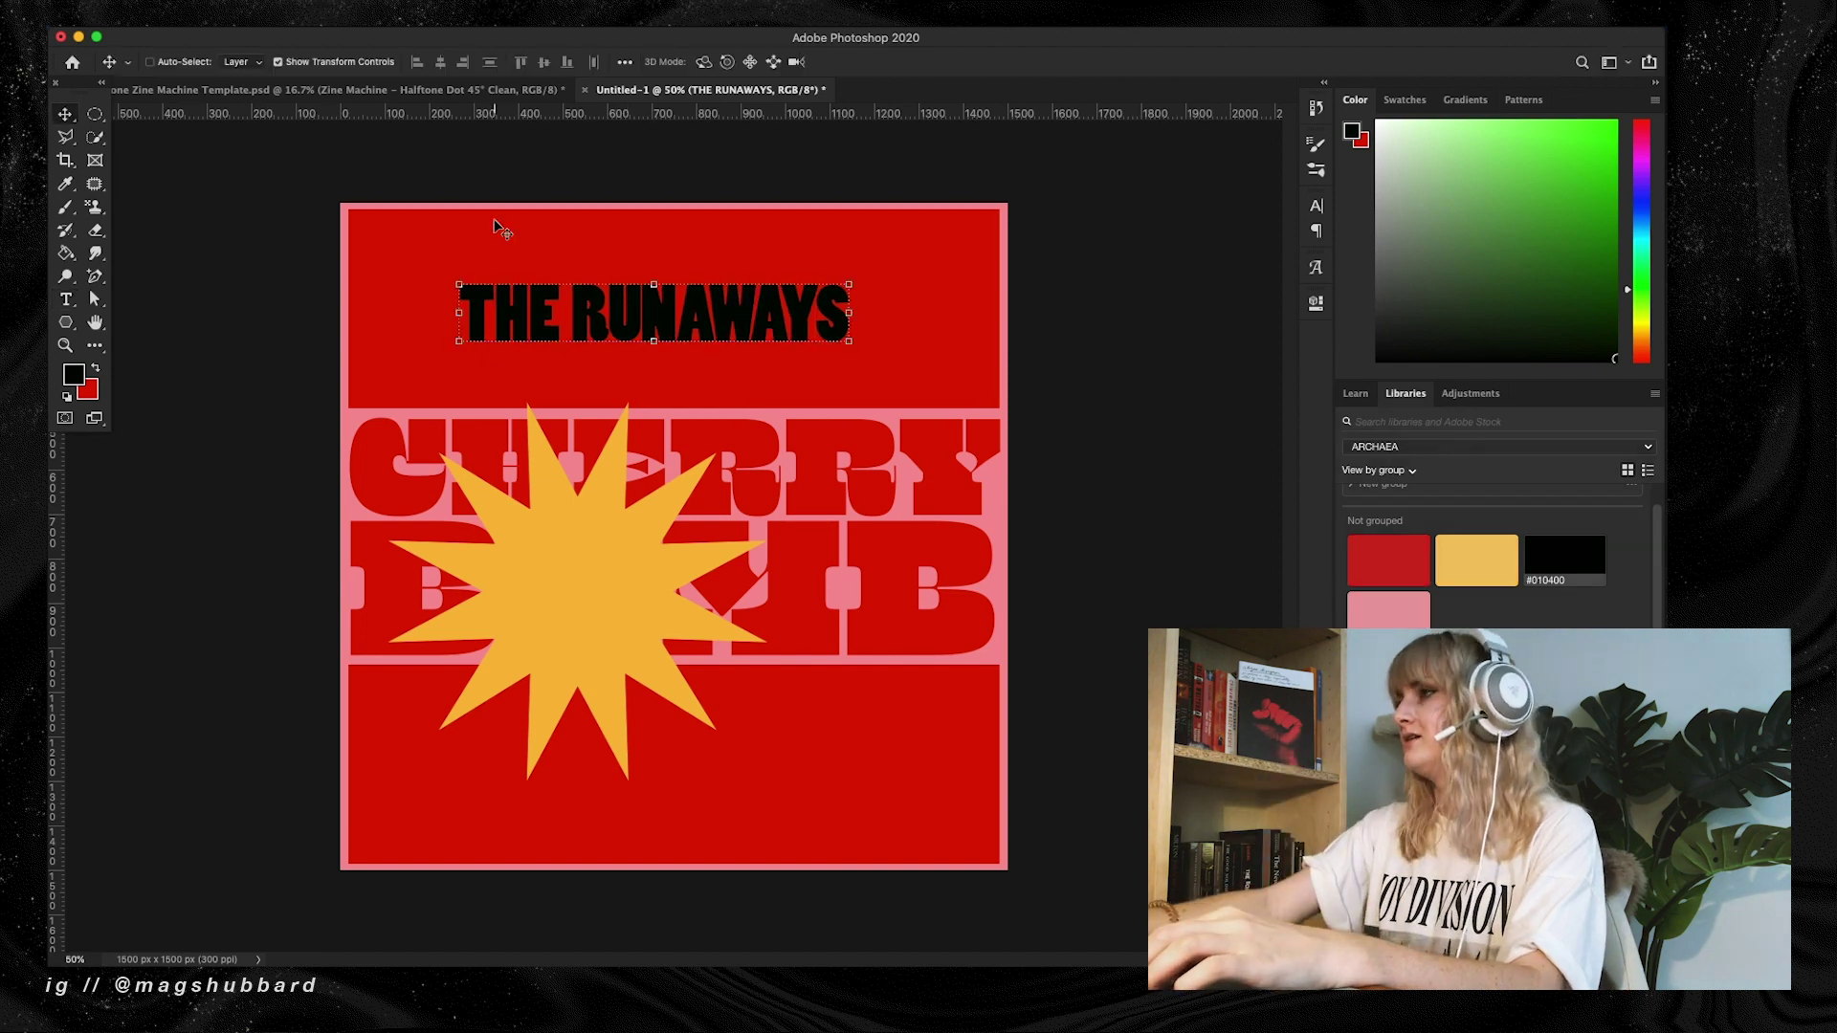
Move "THE RUNAWAYS" into the lower red rectangle, enlarge it slightly and center it horizontally
left_click_drag(612, 312, 613, 782)
left_click_drag(850, 753, 927, 725)
mouse_move(801, 783)
left_mouse_down()
mouse_move(785, 764)
mouse_move(786, 795)
left_mouse_up()
key("Return")
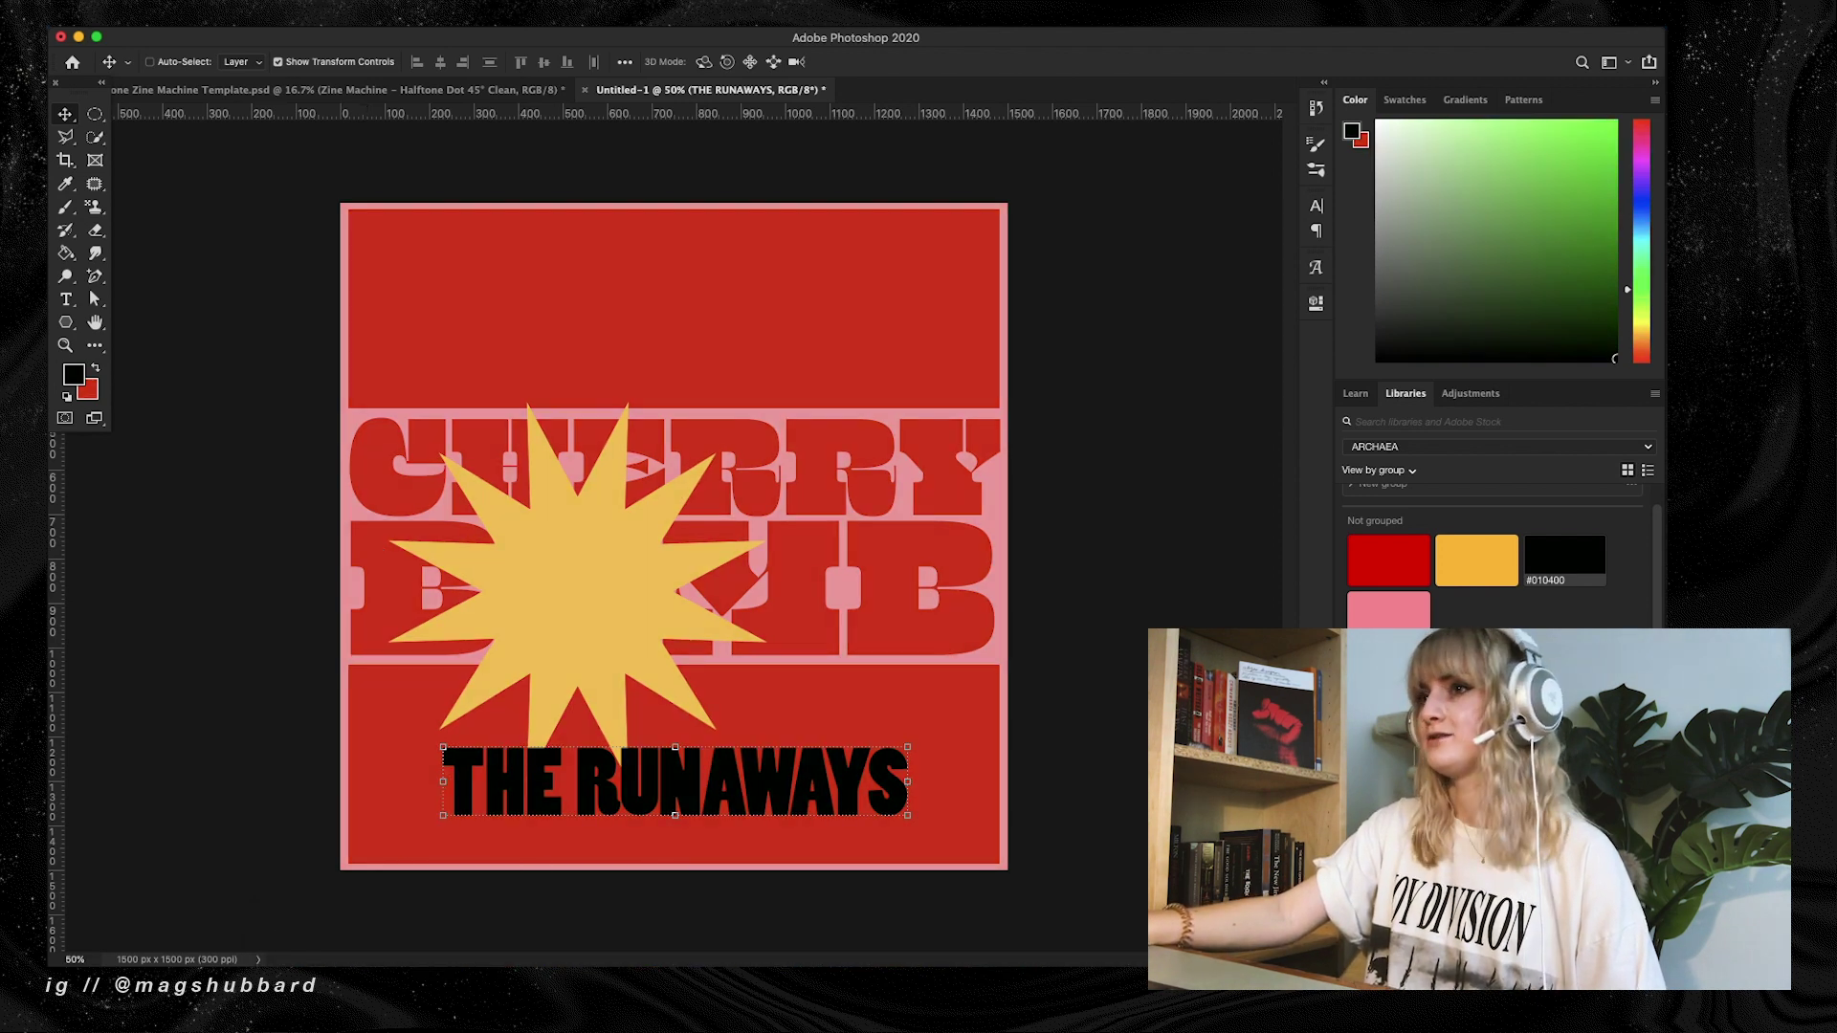
Paste the concert photo of the singer into the design and center it horizontally against the canvas's upper edge
key("super+v")
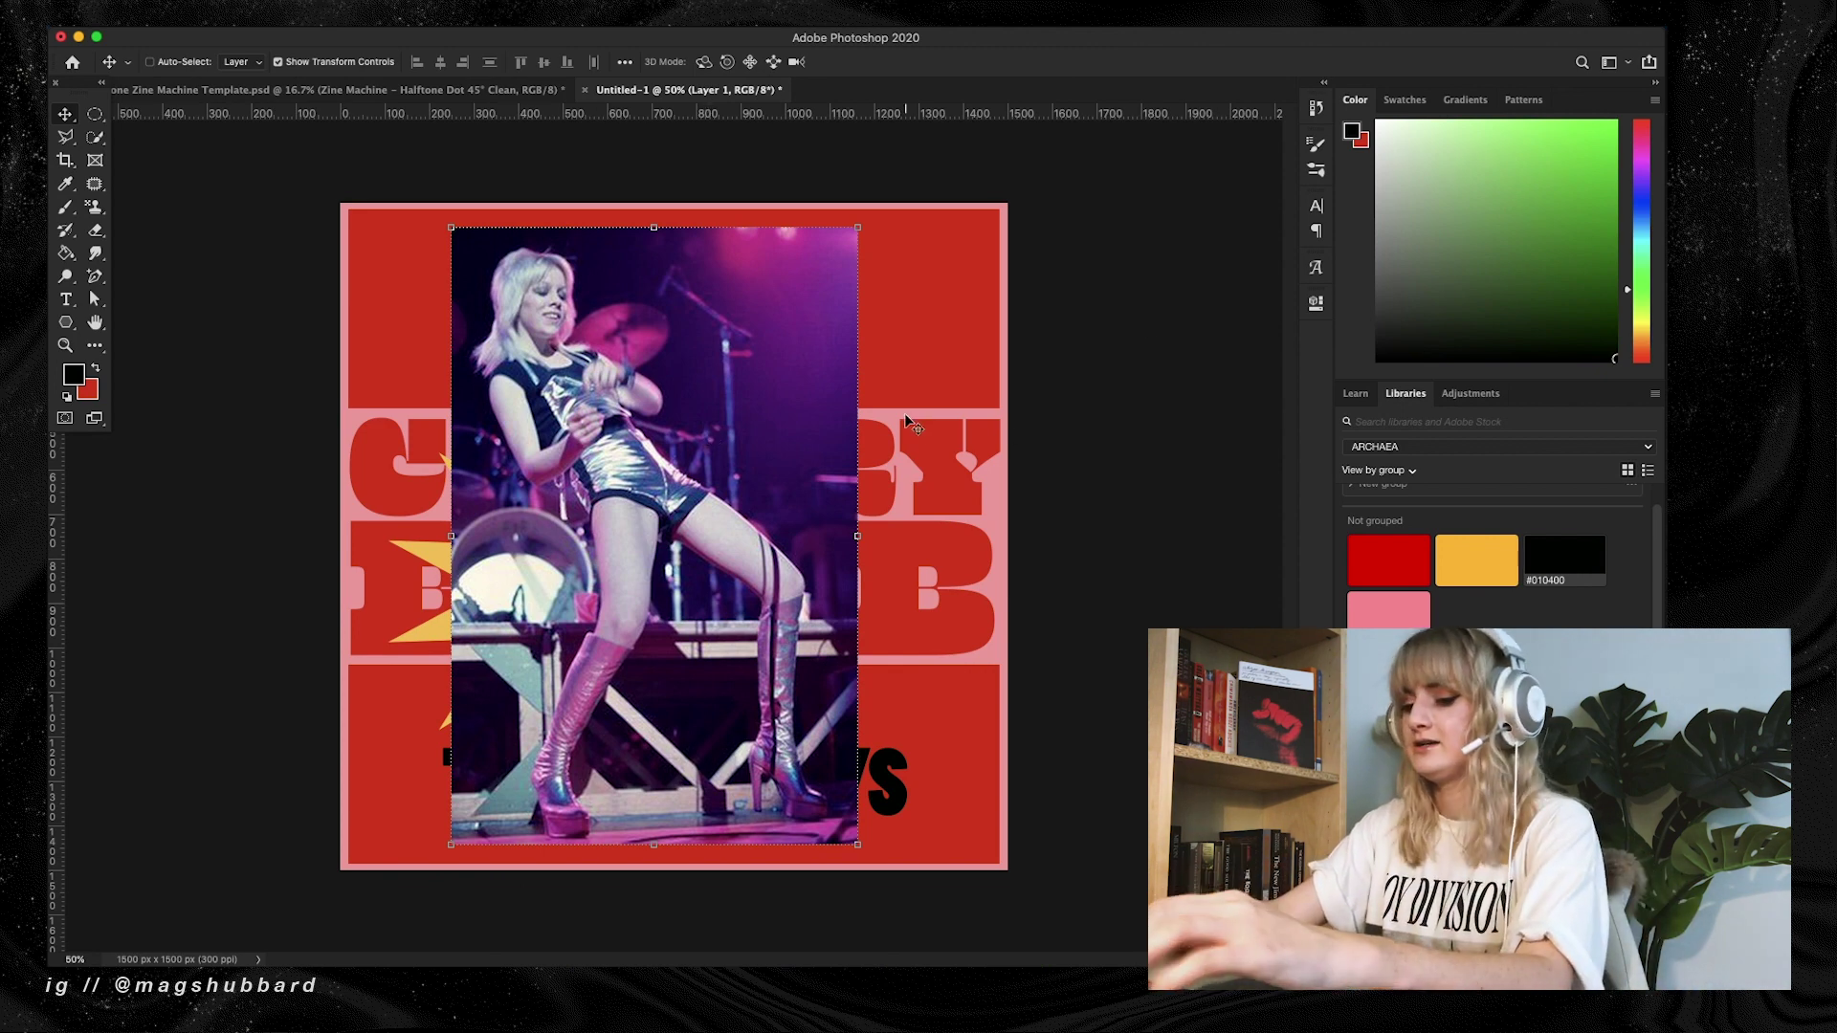
key("super+minus")
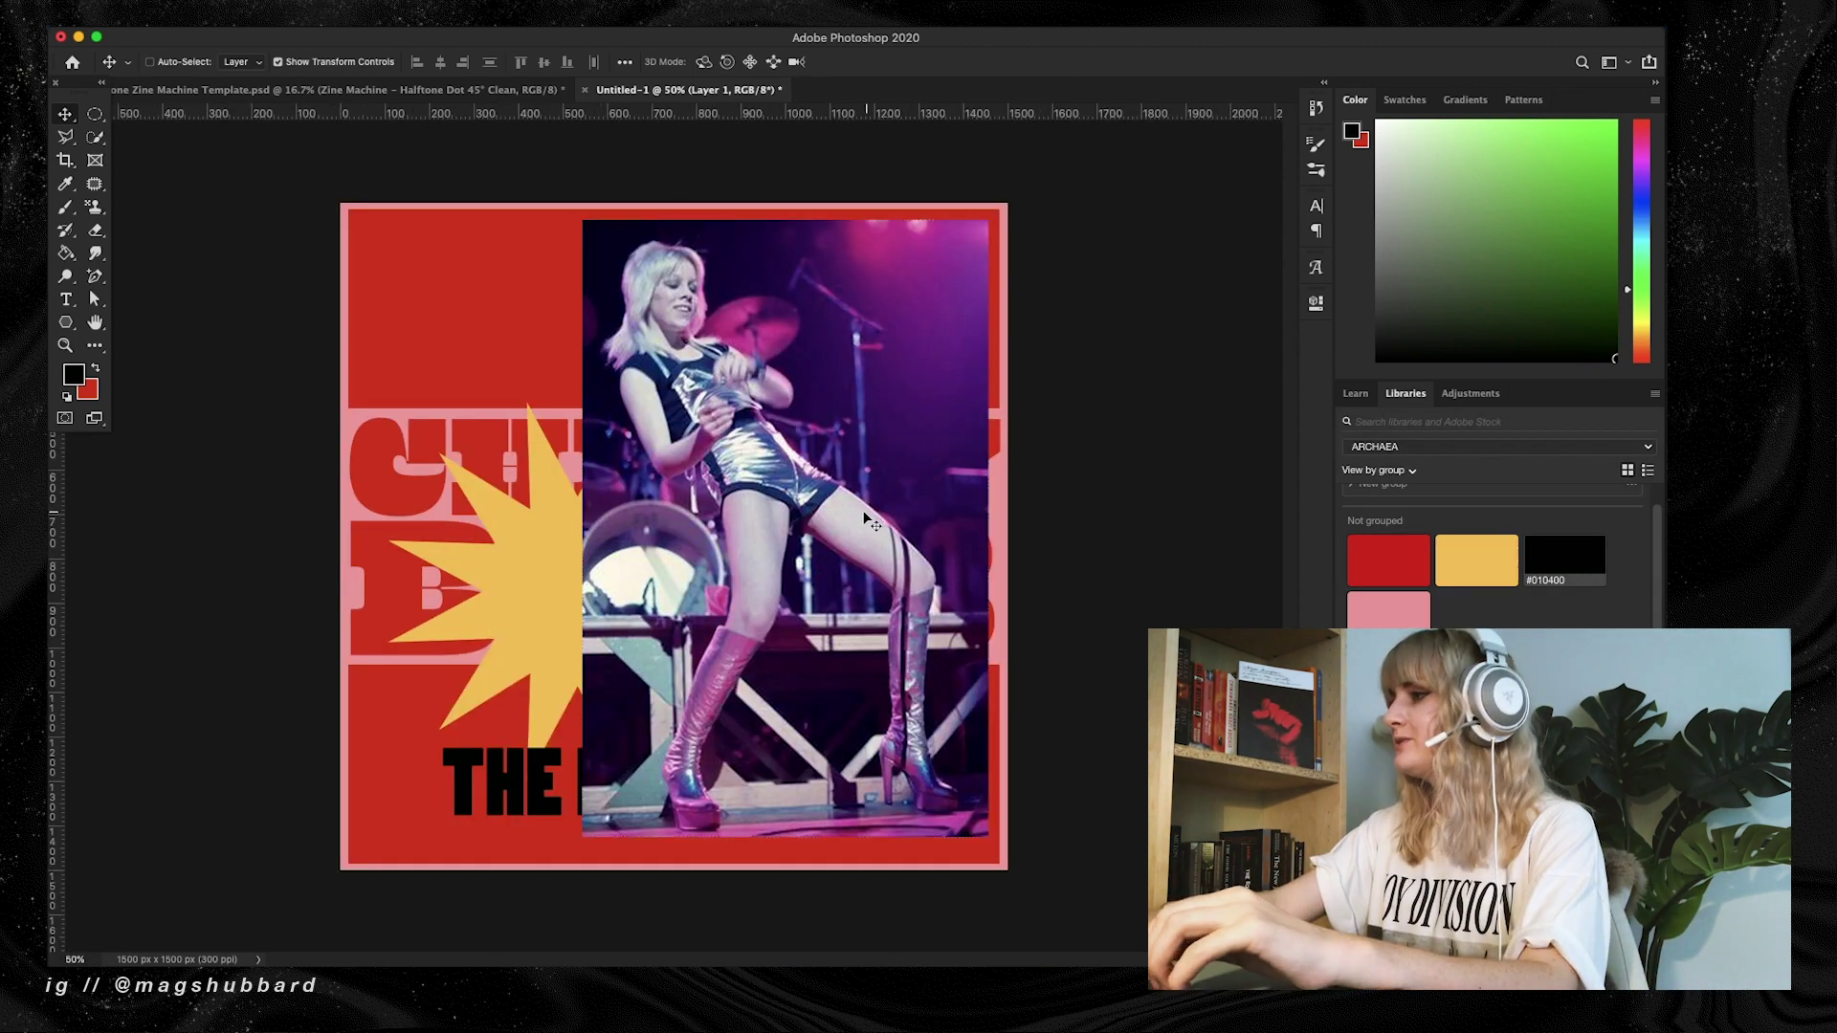
left_click_drag(866, 510, 817, 511)
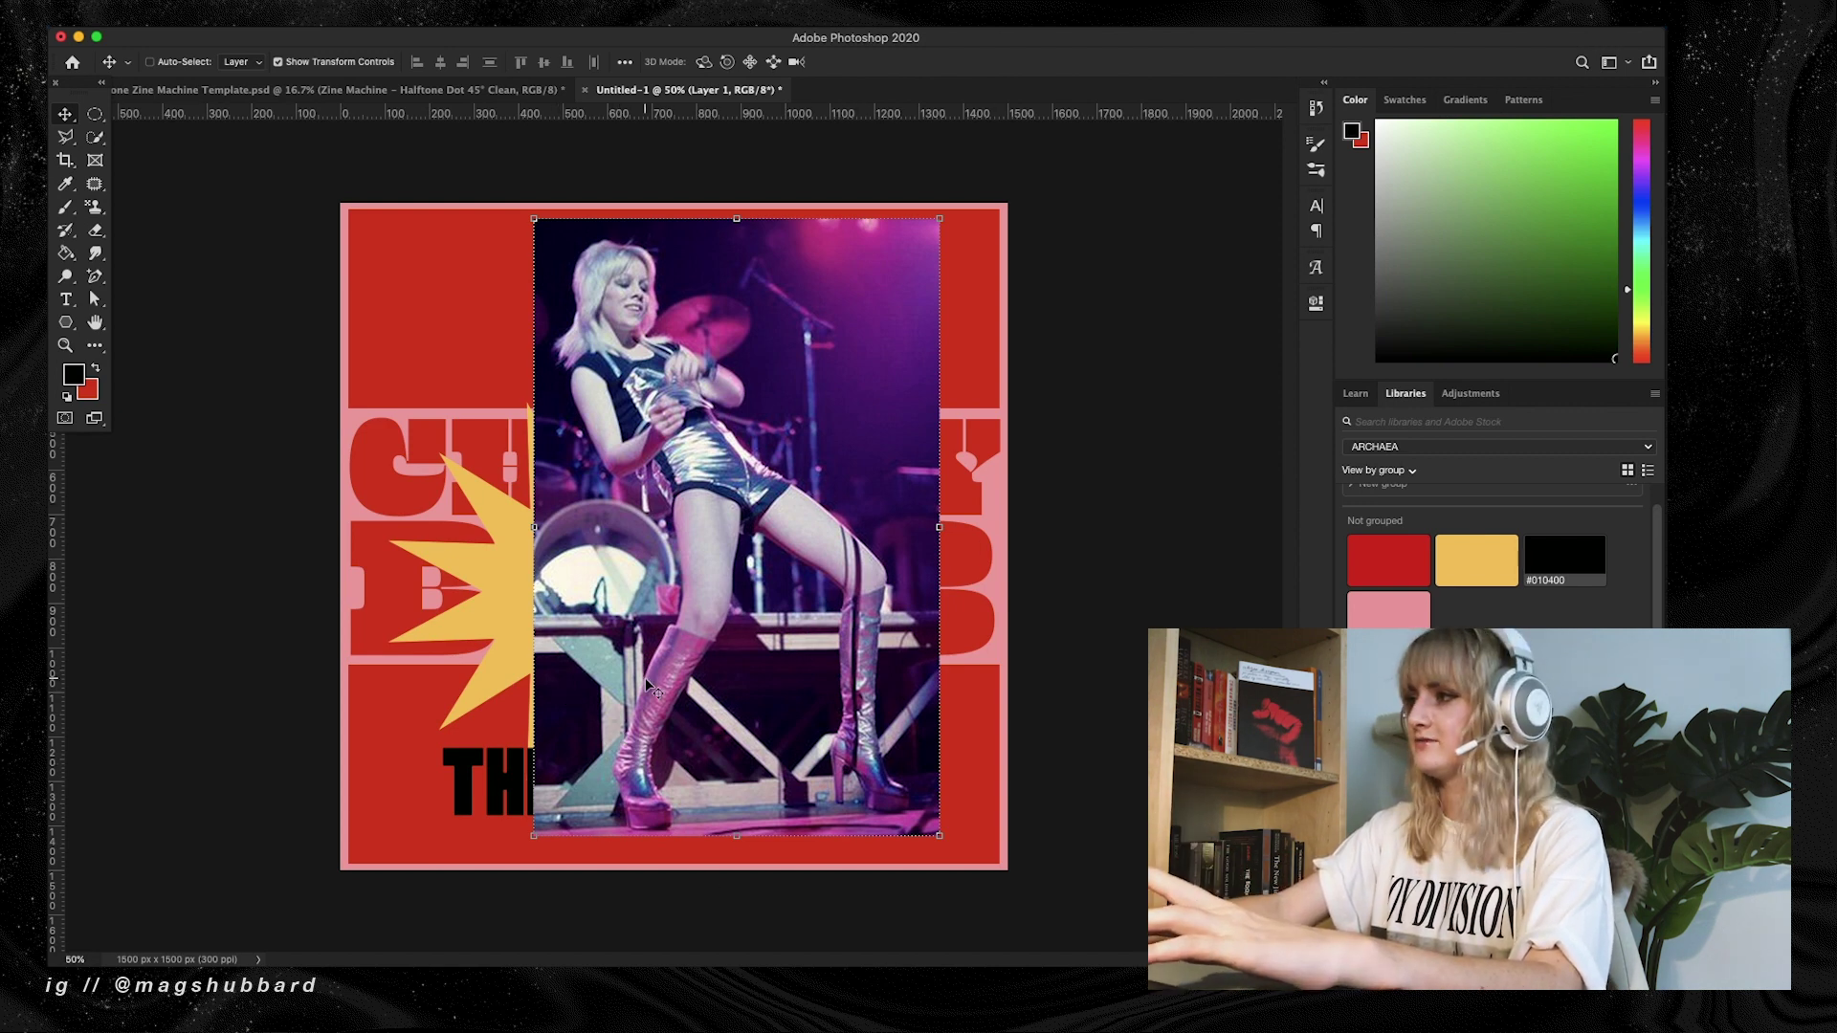
left_click_drag(780, 503, 720, 490)
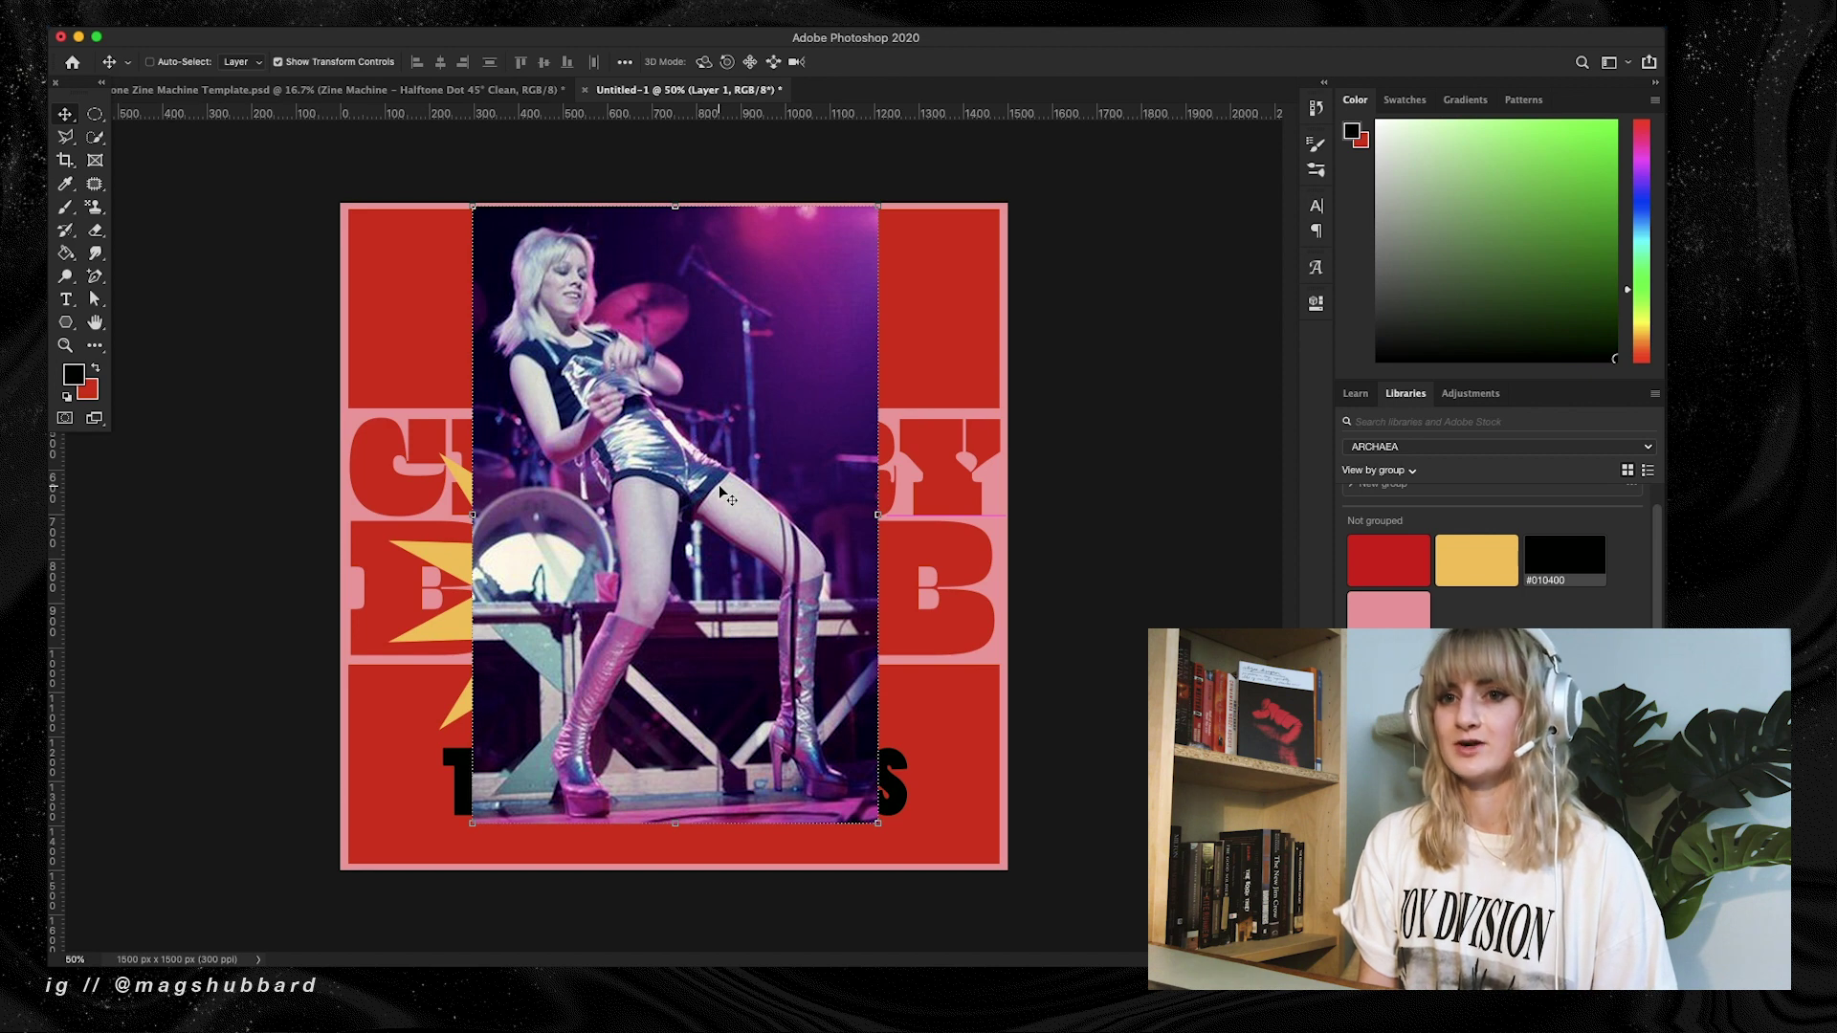
left_click_drag(720, 486, 719, 483)
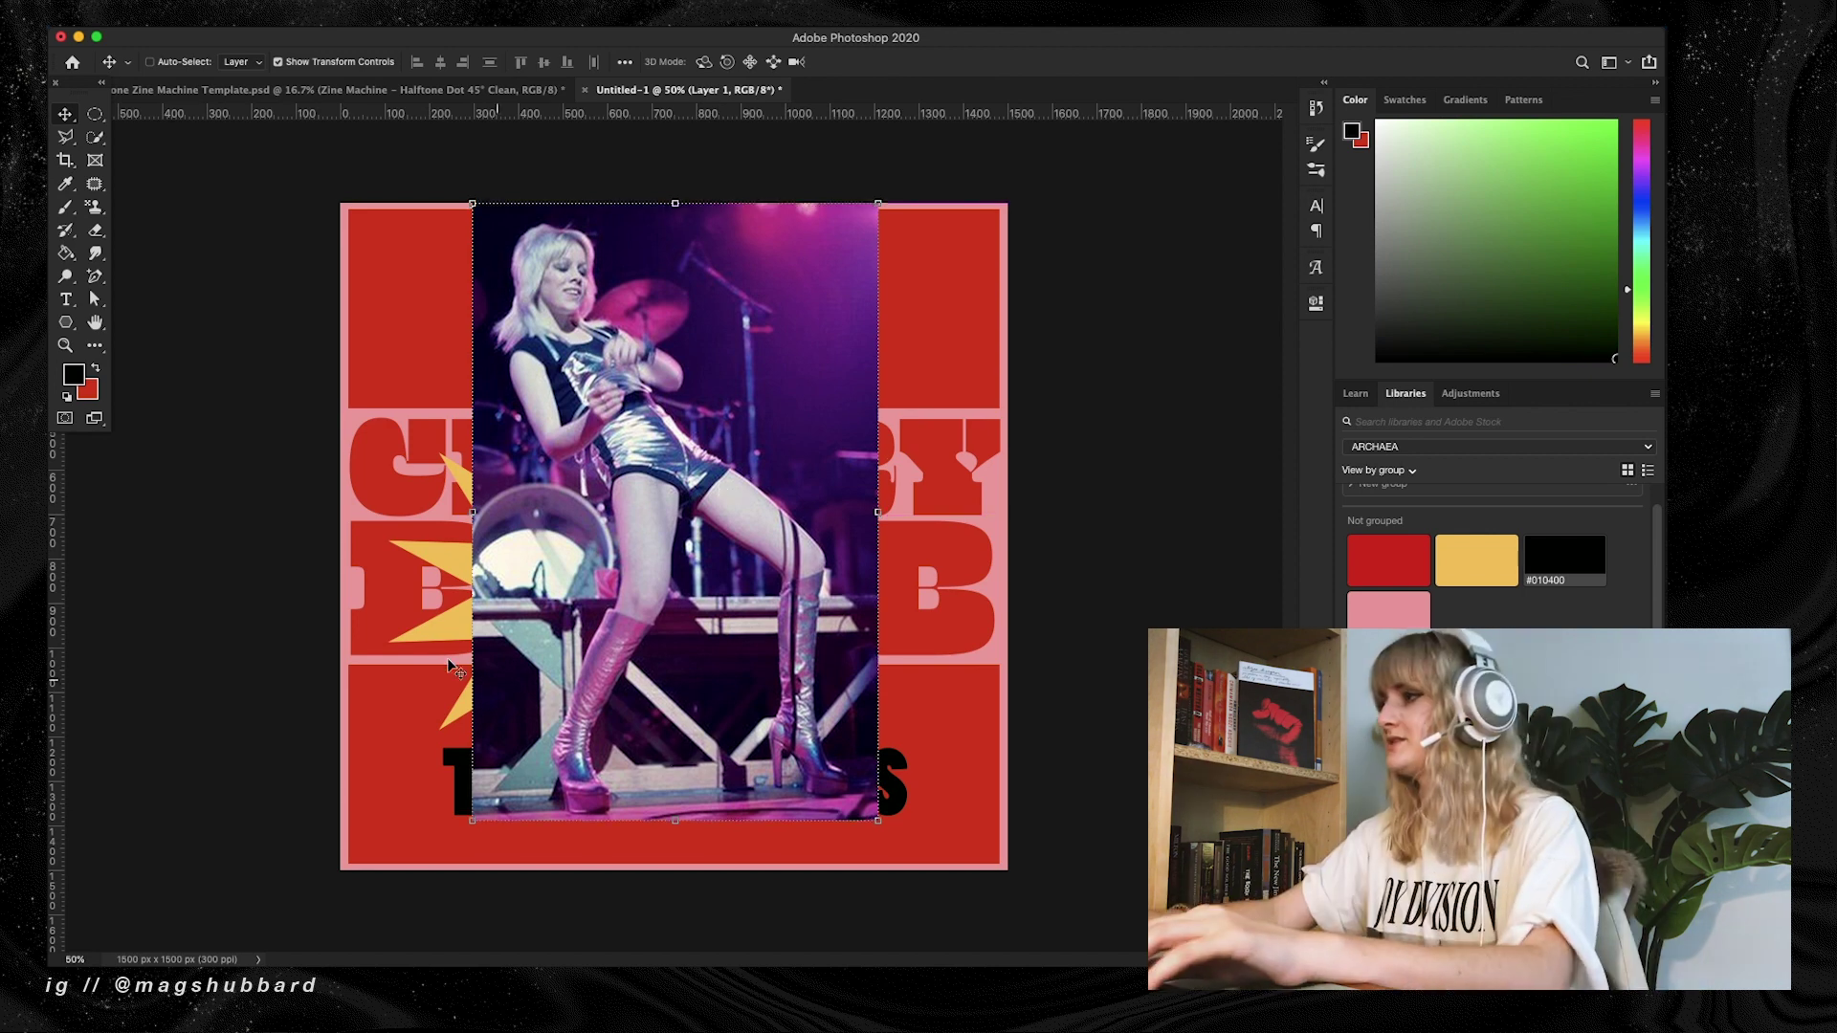
Trace the singer's front leg and platform boot with the Polygonal Lasso, from the hip around the sole and back up the inner thigh
key("l")
key("super+plus")
left_click(571, 446)
left_click(589, 477)
left_click(601, 559)
left_click(603, 591)
left_click(594, 632)
left_click(582, 636)
left_click(555, 699)
left_click(532, 773)
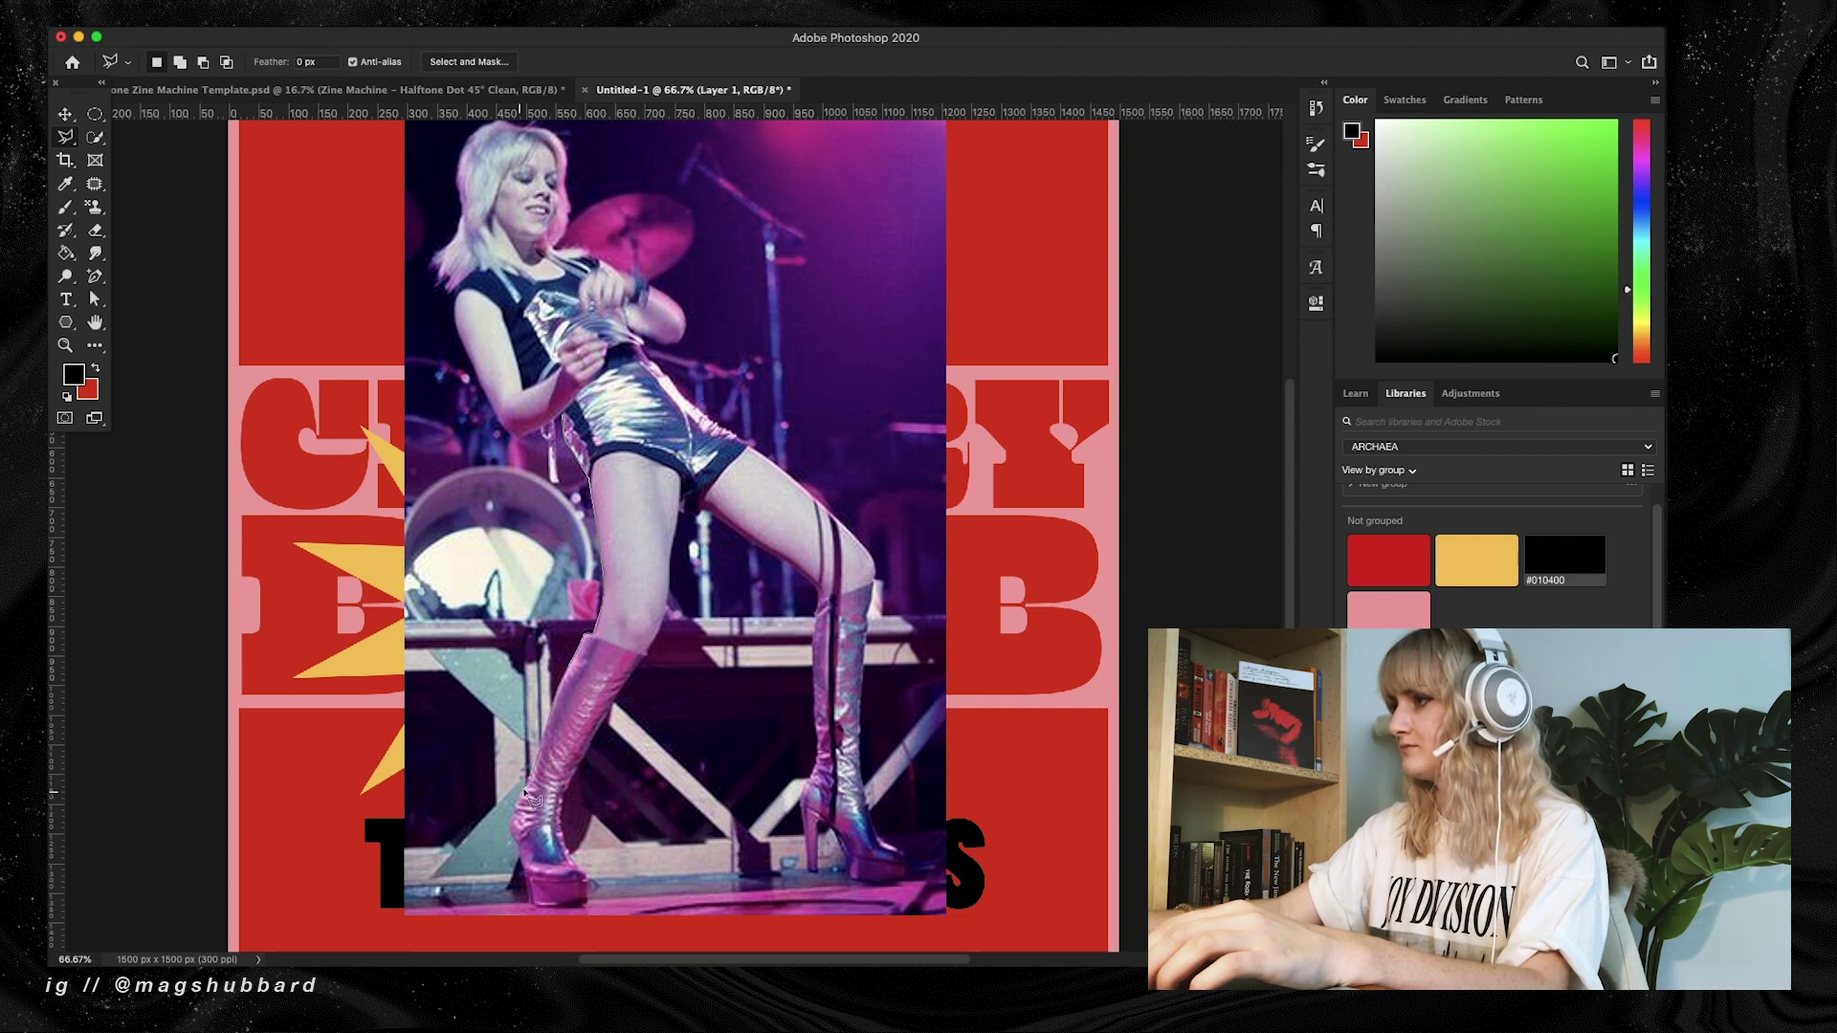
left_click(519, 806)
left_click(513, 827)
left_click(526, 869)
left_click(529, 904)
left_click(560, 907)
left_click(586, 906)
left_click(584, 874)
left_click(564, 842)
left_click(562, 794)
left_click(647, 654)
left_click(664, 622)
left_click(670, 578)
left_click(703, 516)
Continue the Polygonal Lasso outline around the singer's other leg and high-heeled boot
left_click(819, 587)
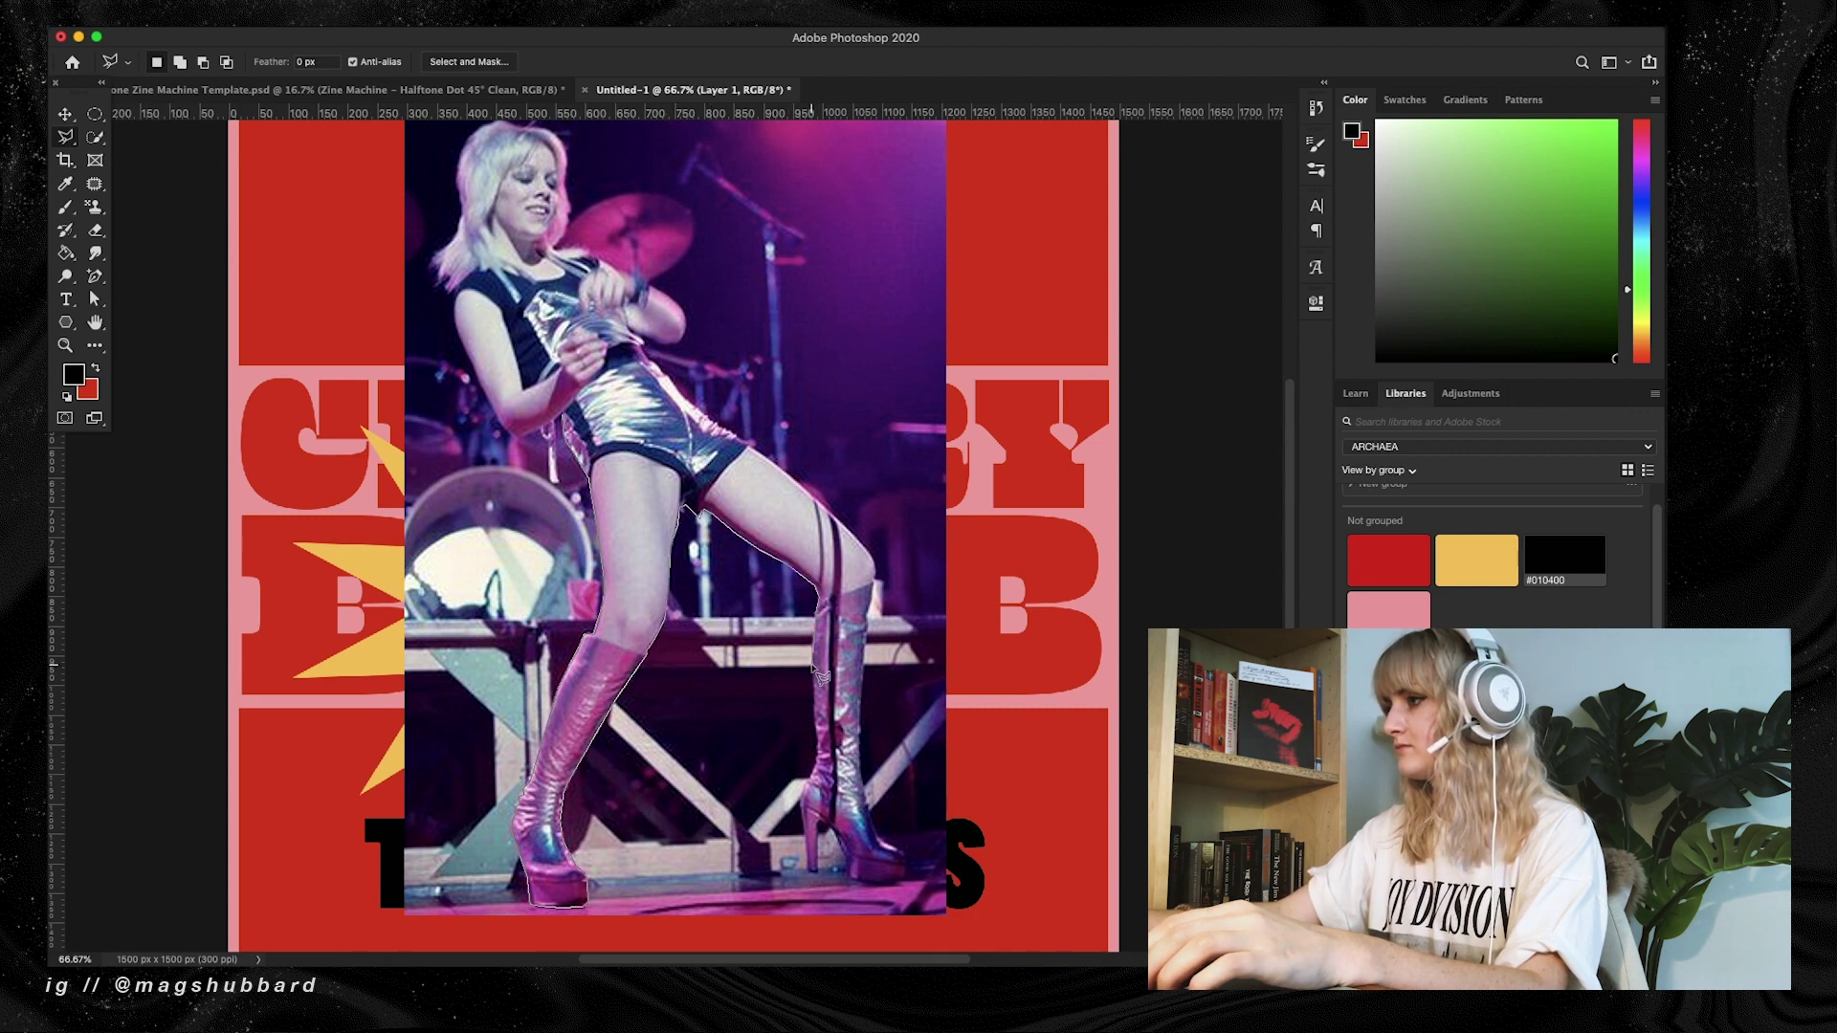
scroll(818, 670, "up", 2)
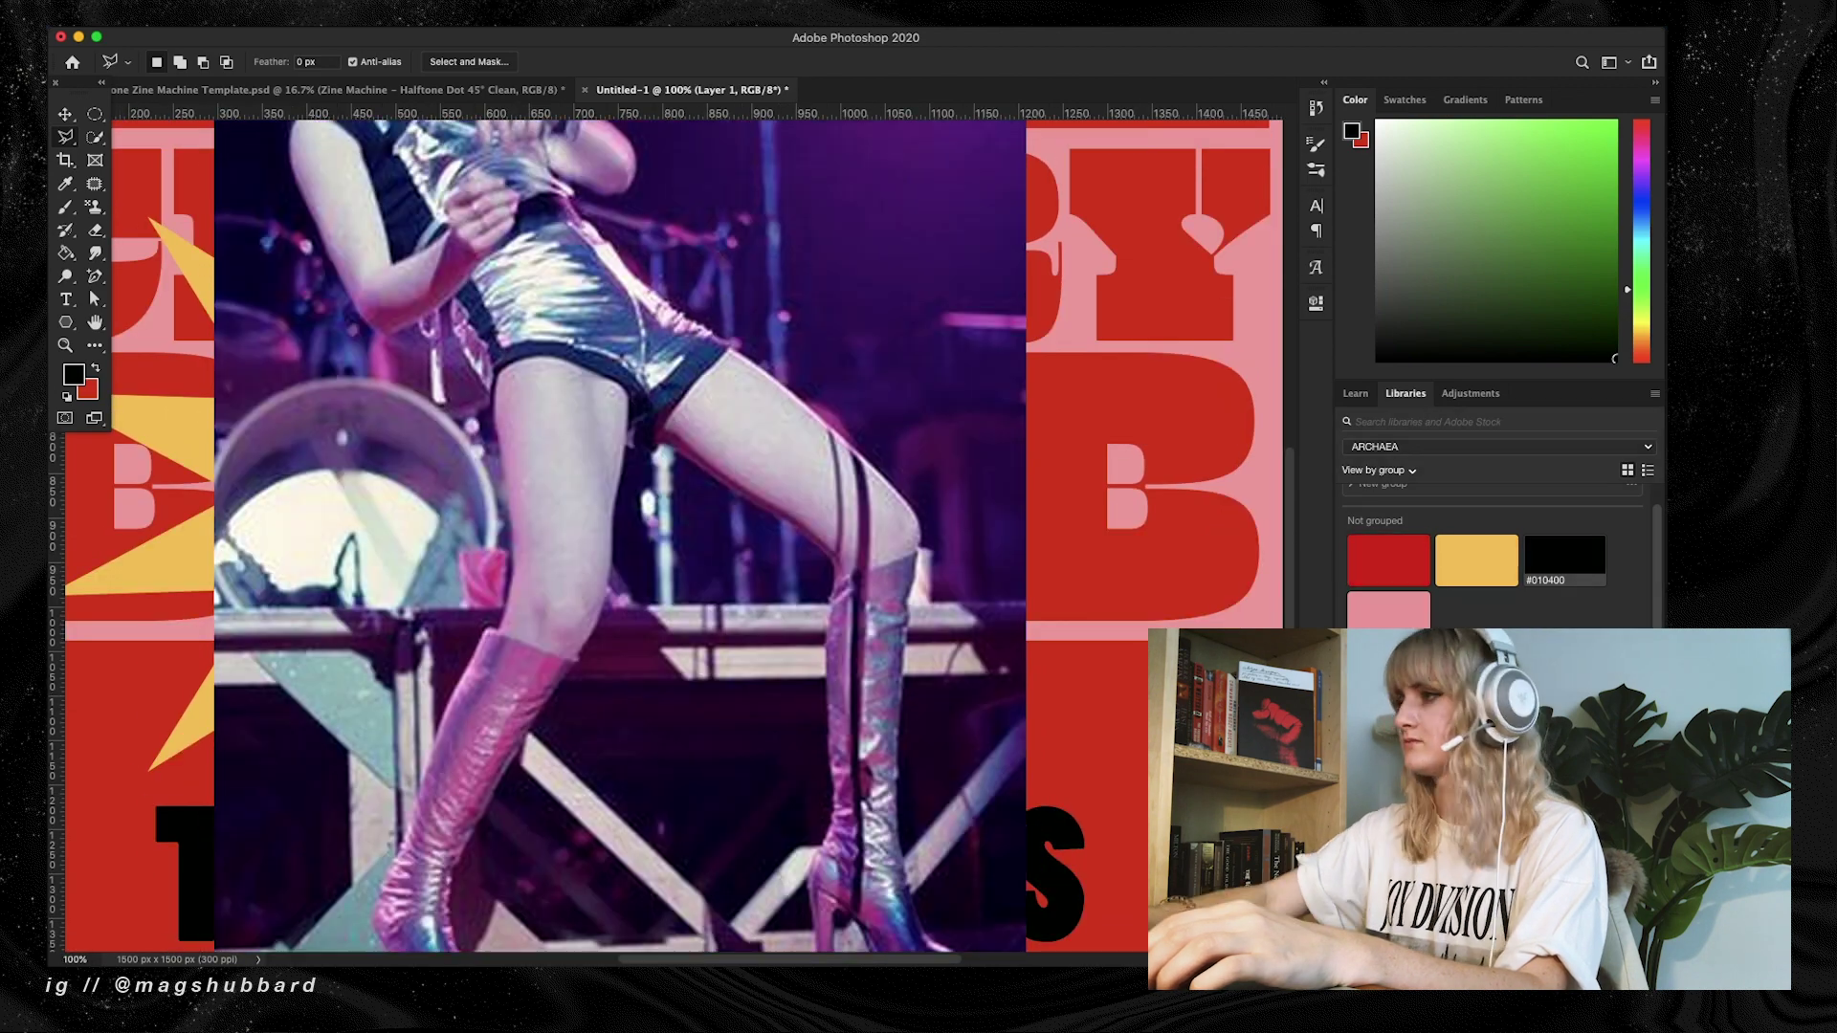
left_click(182, 28)
left_click(287, 54)
left_click(832, 811, "shift")
left_click(872, 847)
left_click(883, 901)
left_click(961, 903)
left_click(966, 871)
left_click(962, 854)
left_click(907, 765)
left_click(908, 536)
left_click(923, 430)
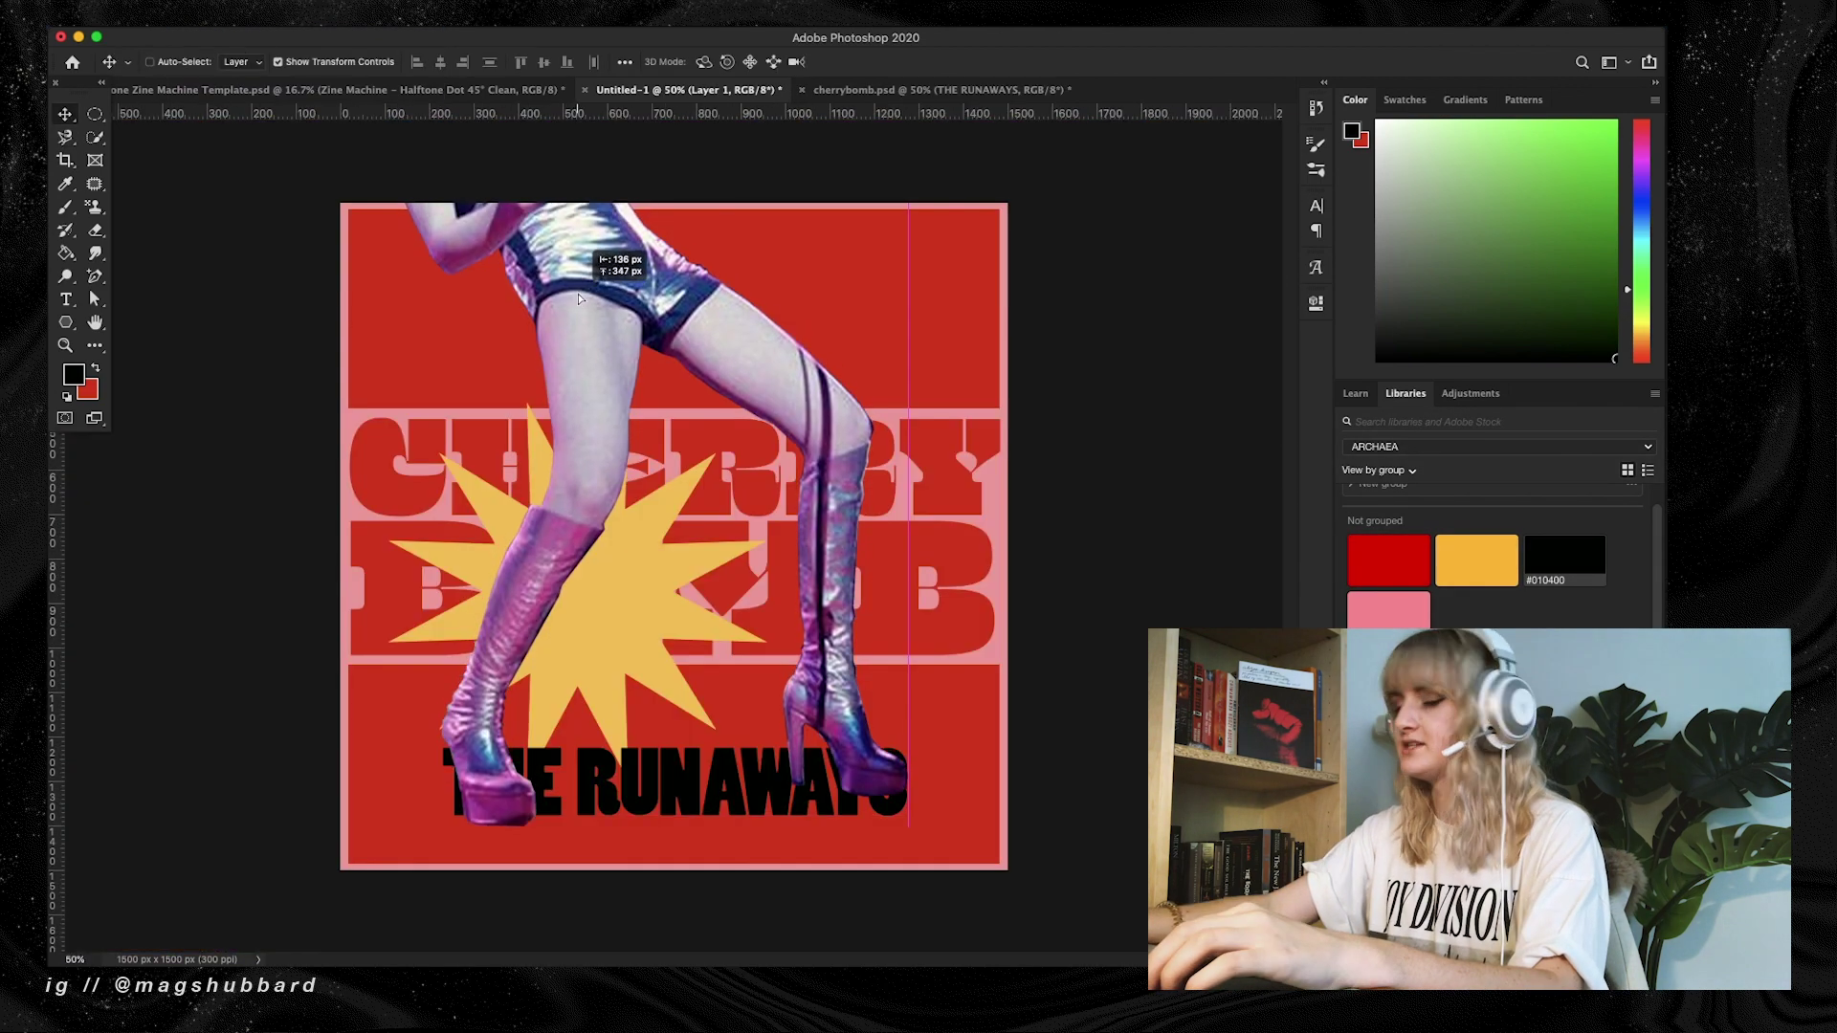
Try enlarging and repositioning the cut-out legs over the starburst
left_click_drag(580, 296, 547, 366)
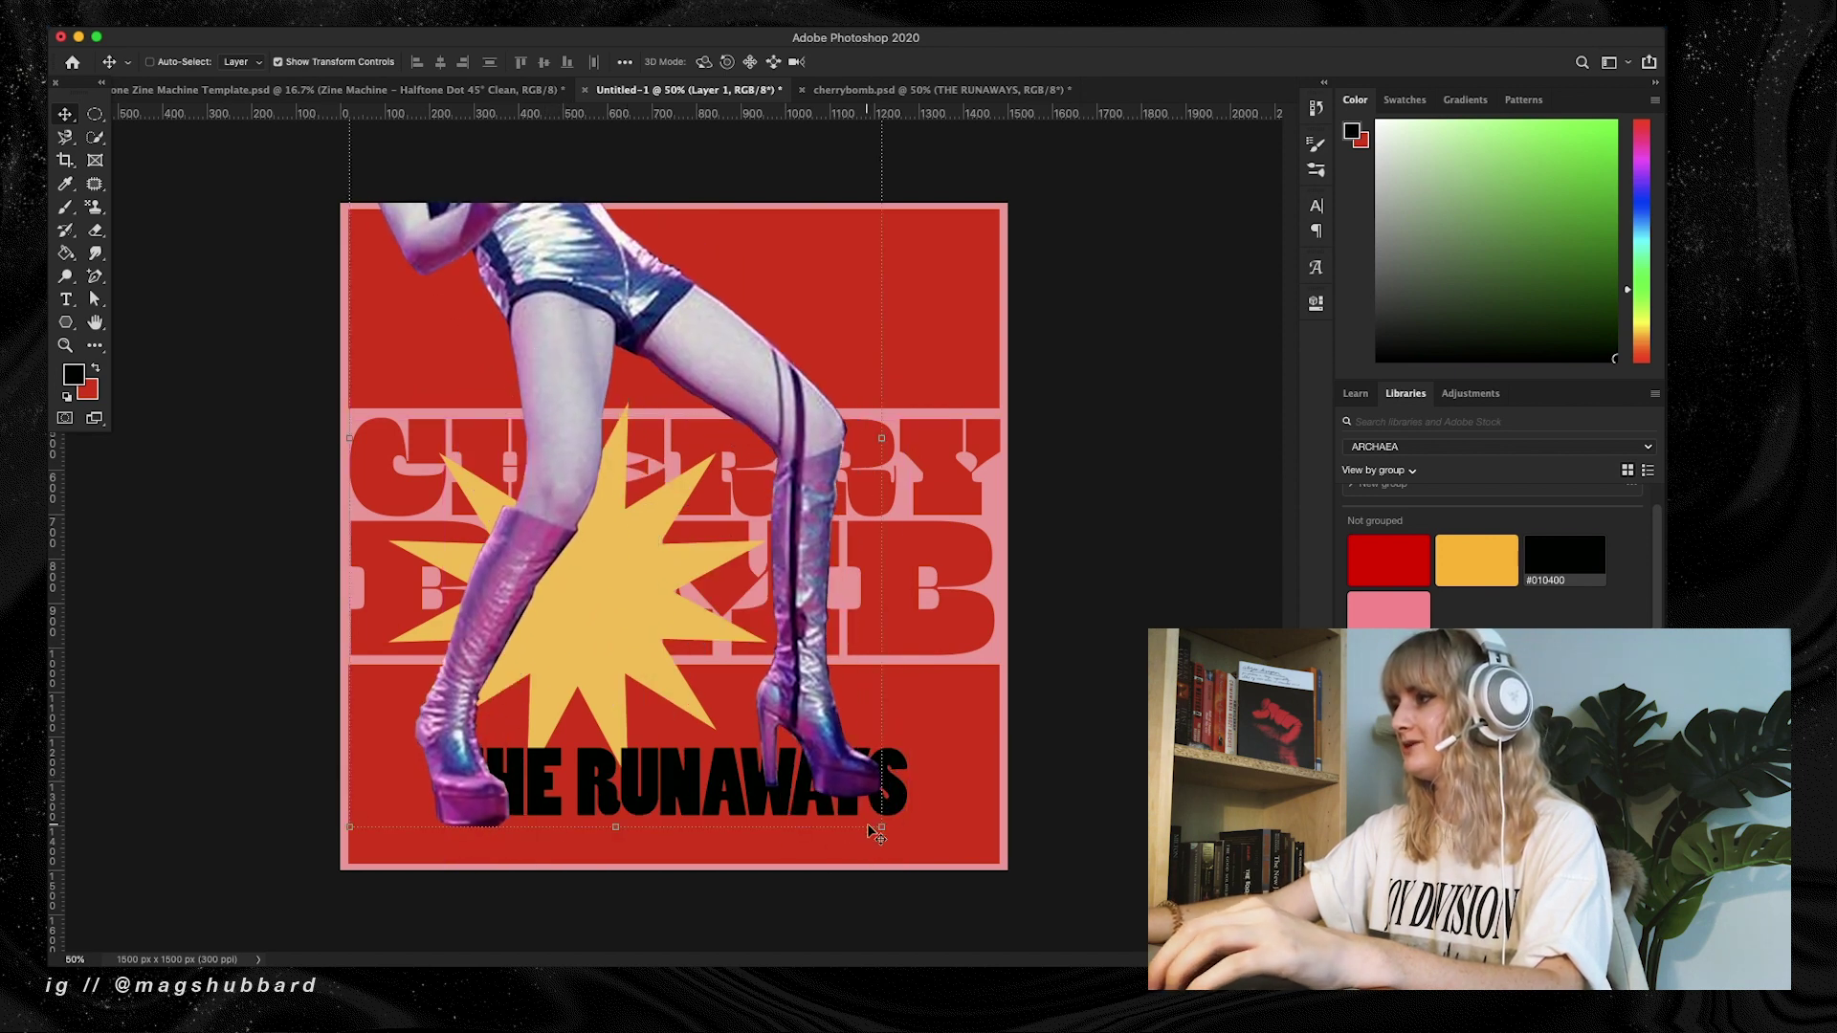
left_click_drag(882, 830, 1015, 1023)
left_click_drag(605, 572, 578, 360)
key("super+z")
key("super+z")
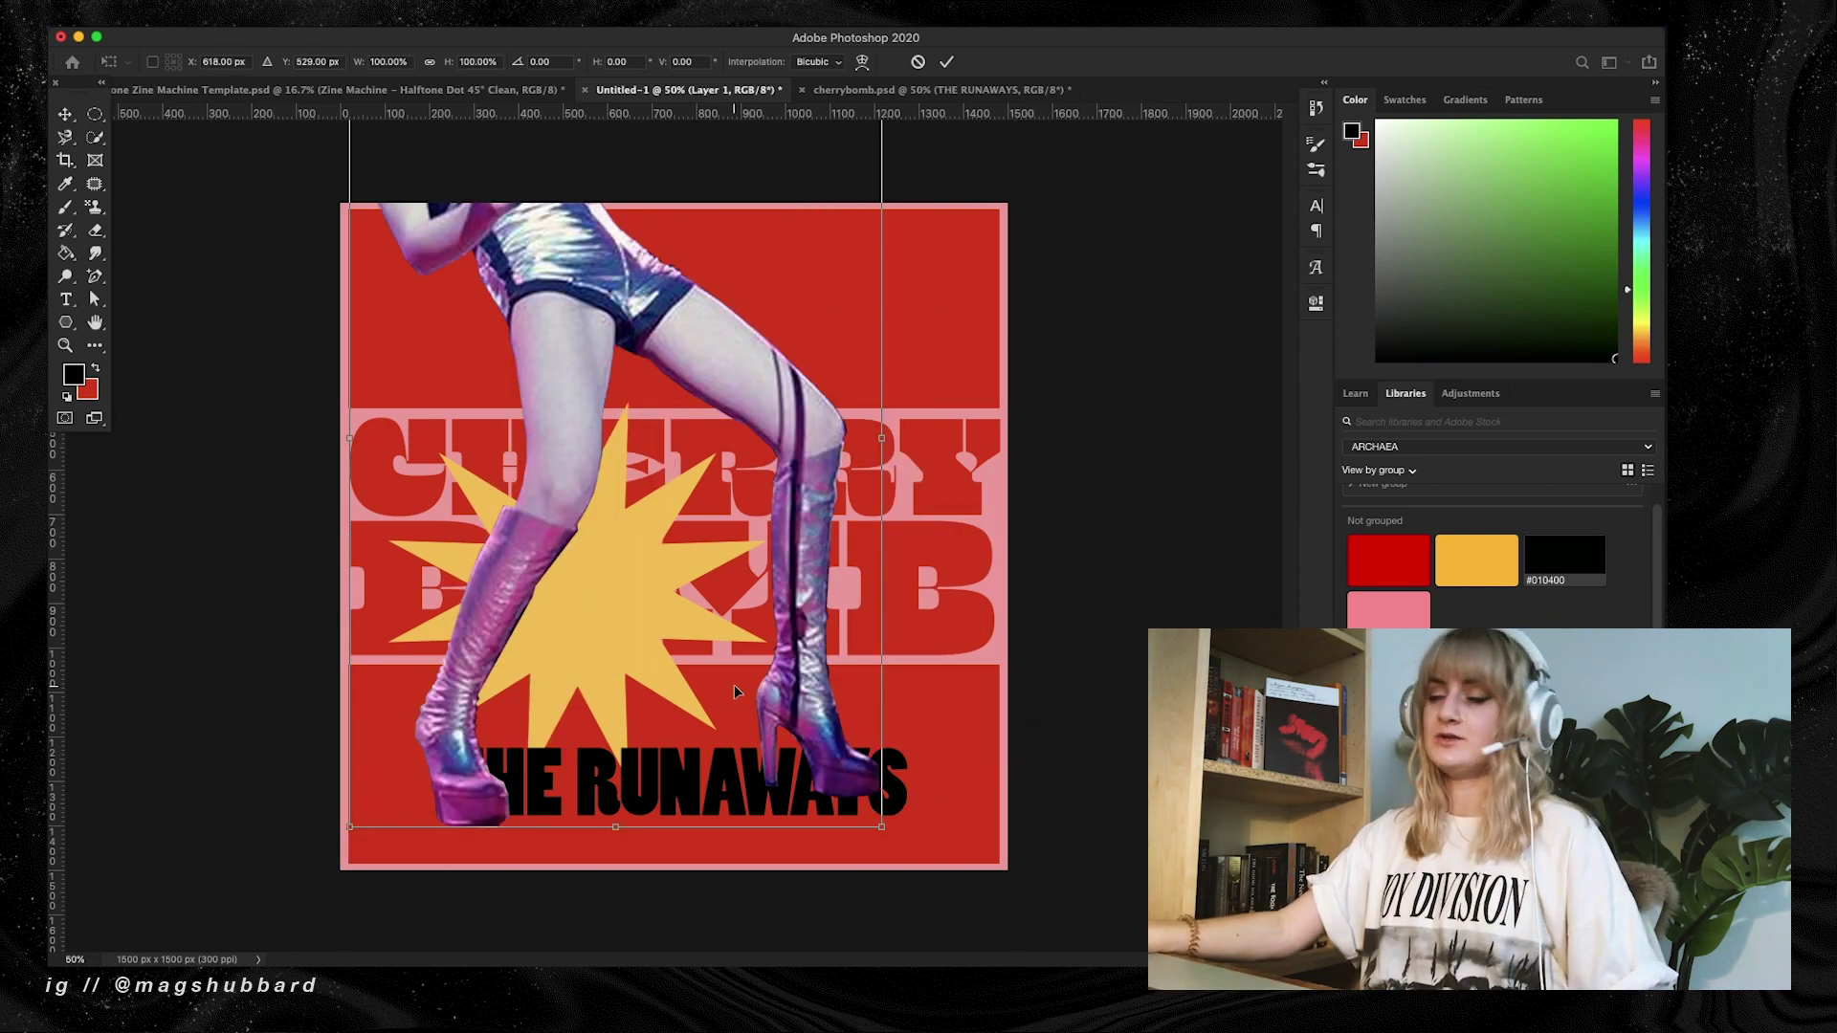
left_click_drag(570, 404, 595, 467)
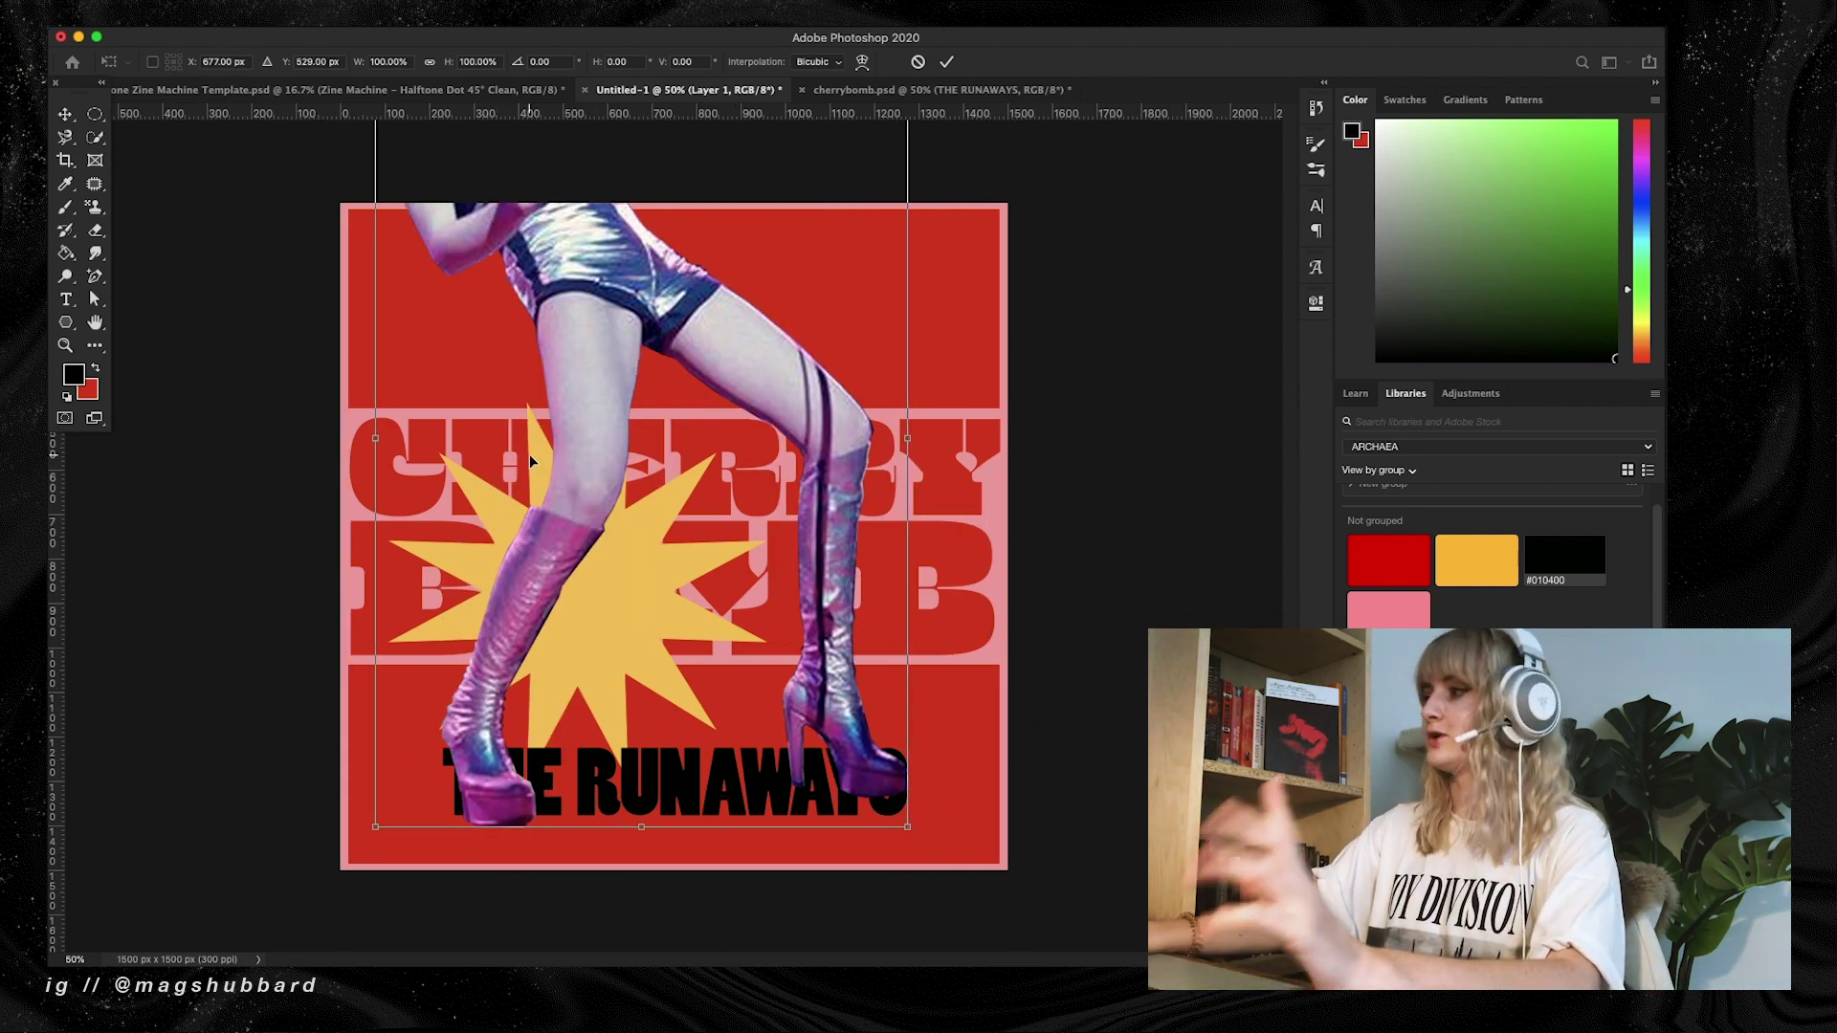
Switch to the Halftone Zine Machine template and preview its halftone patterns on the bust
left_click(239, 88)
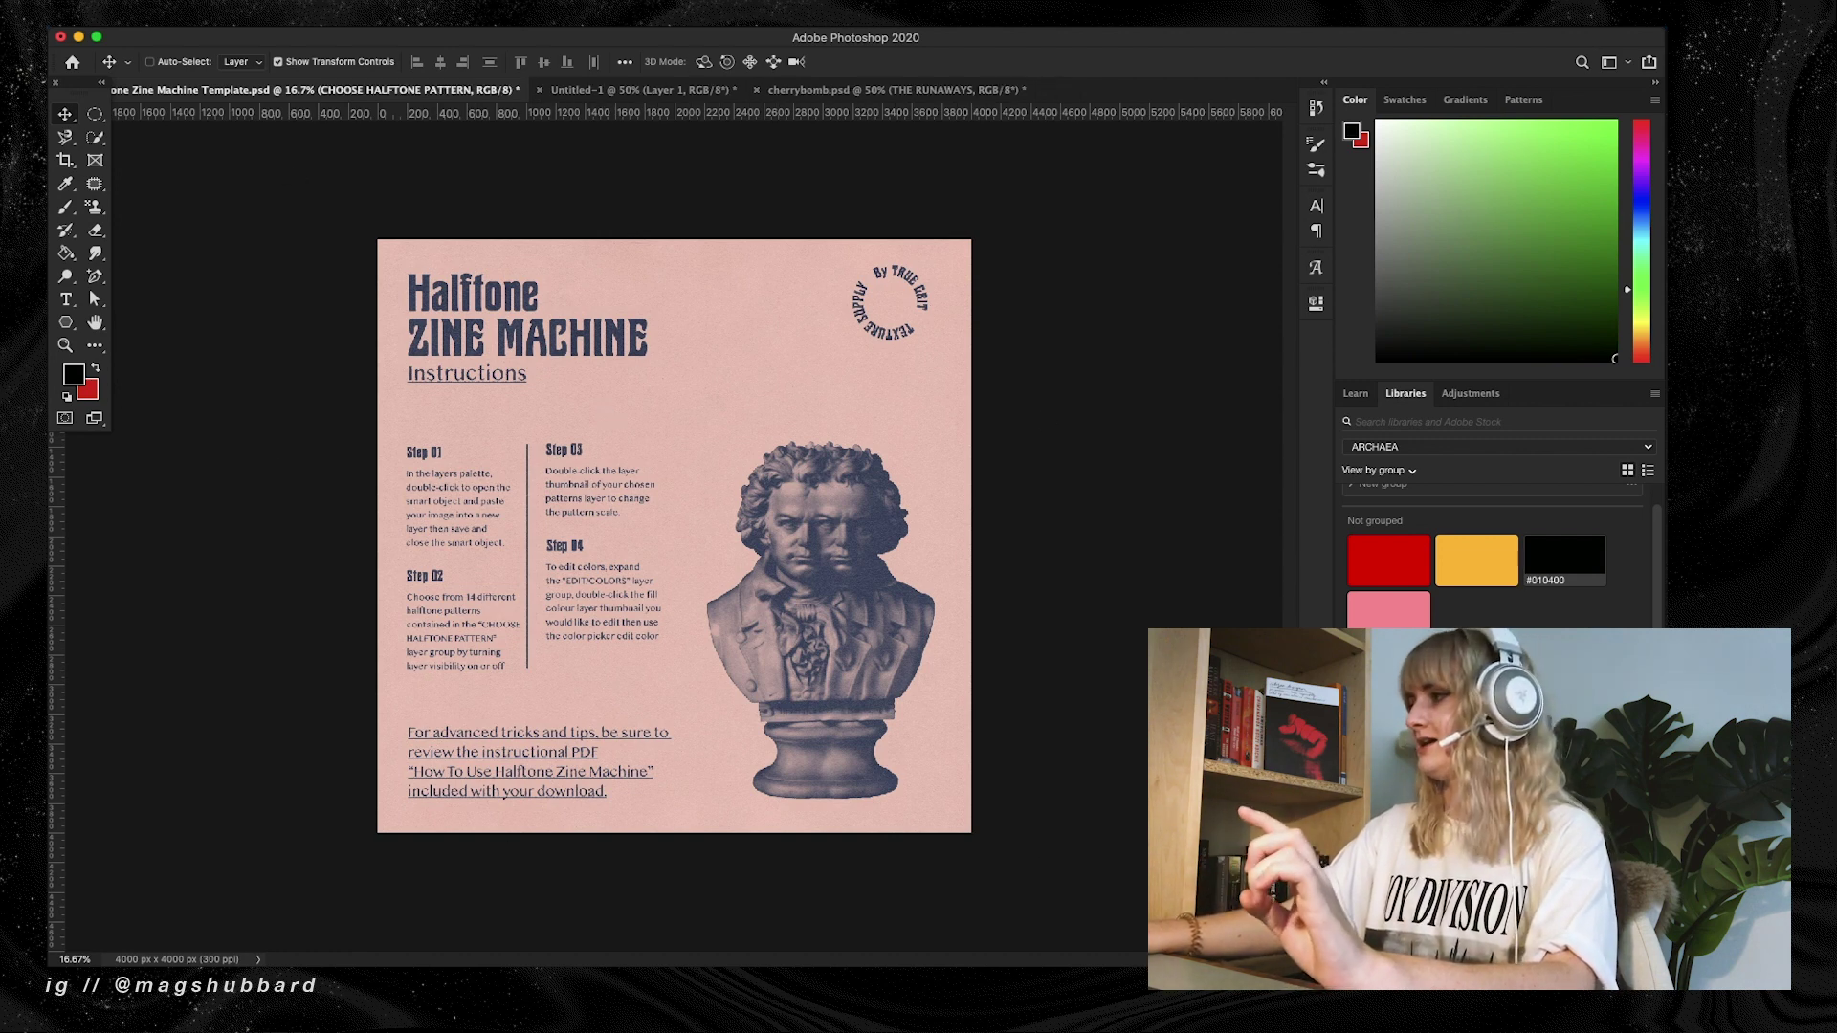
left_click(818, 687, "super")
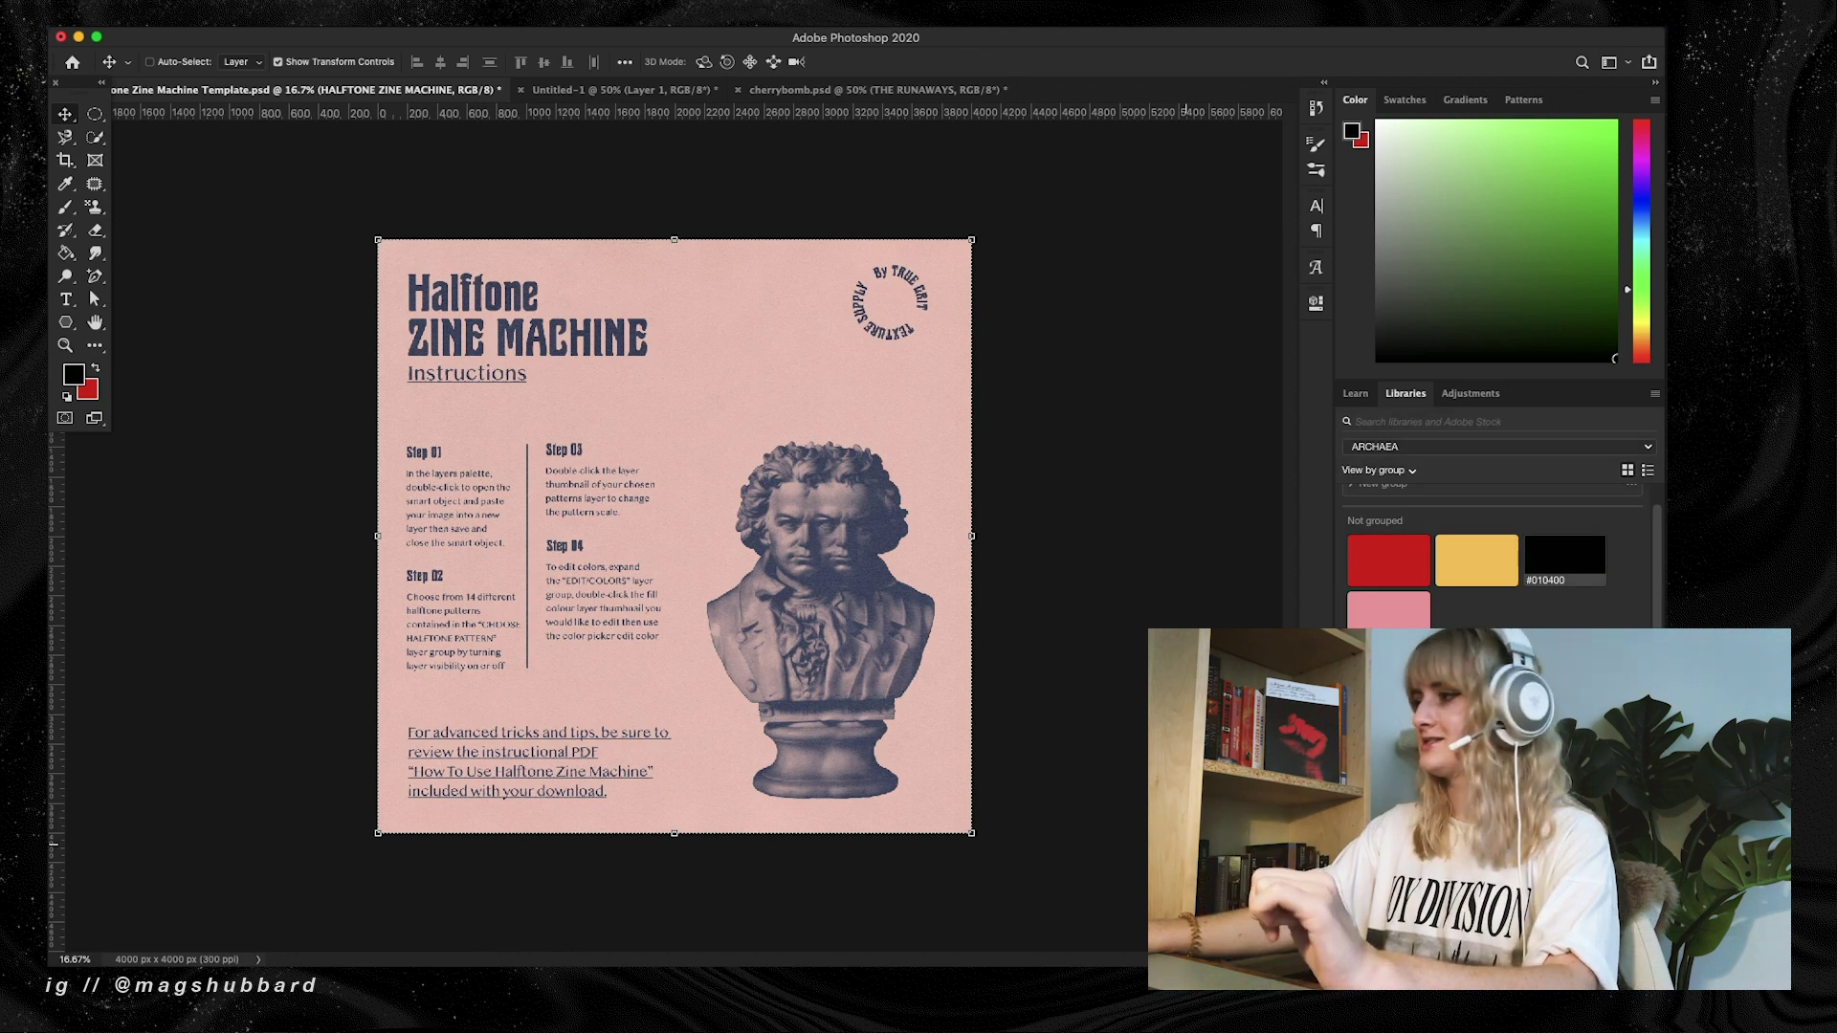
key("super+equal")
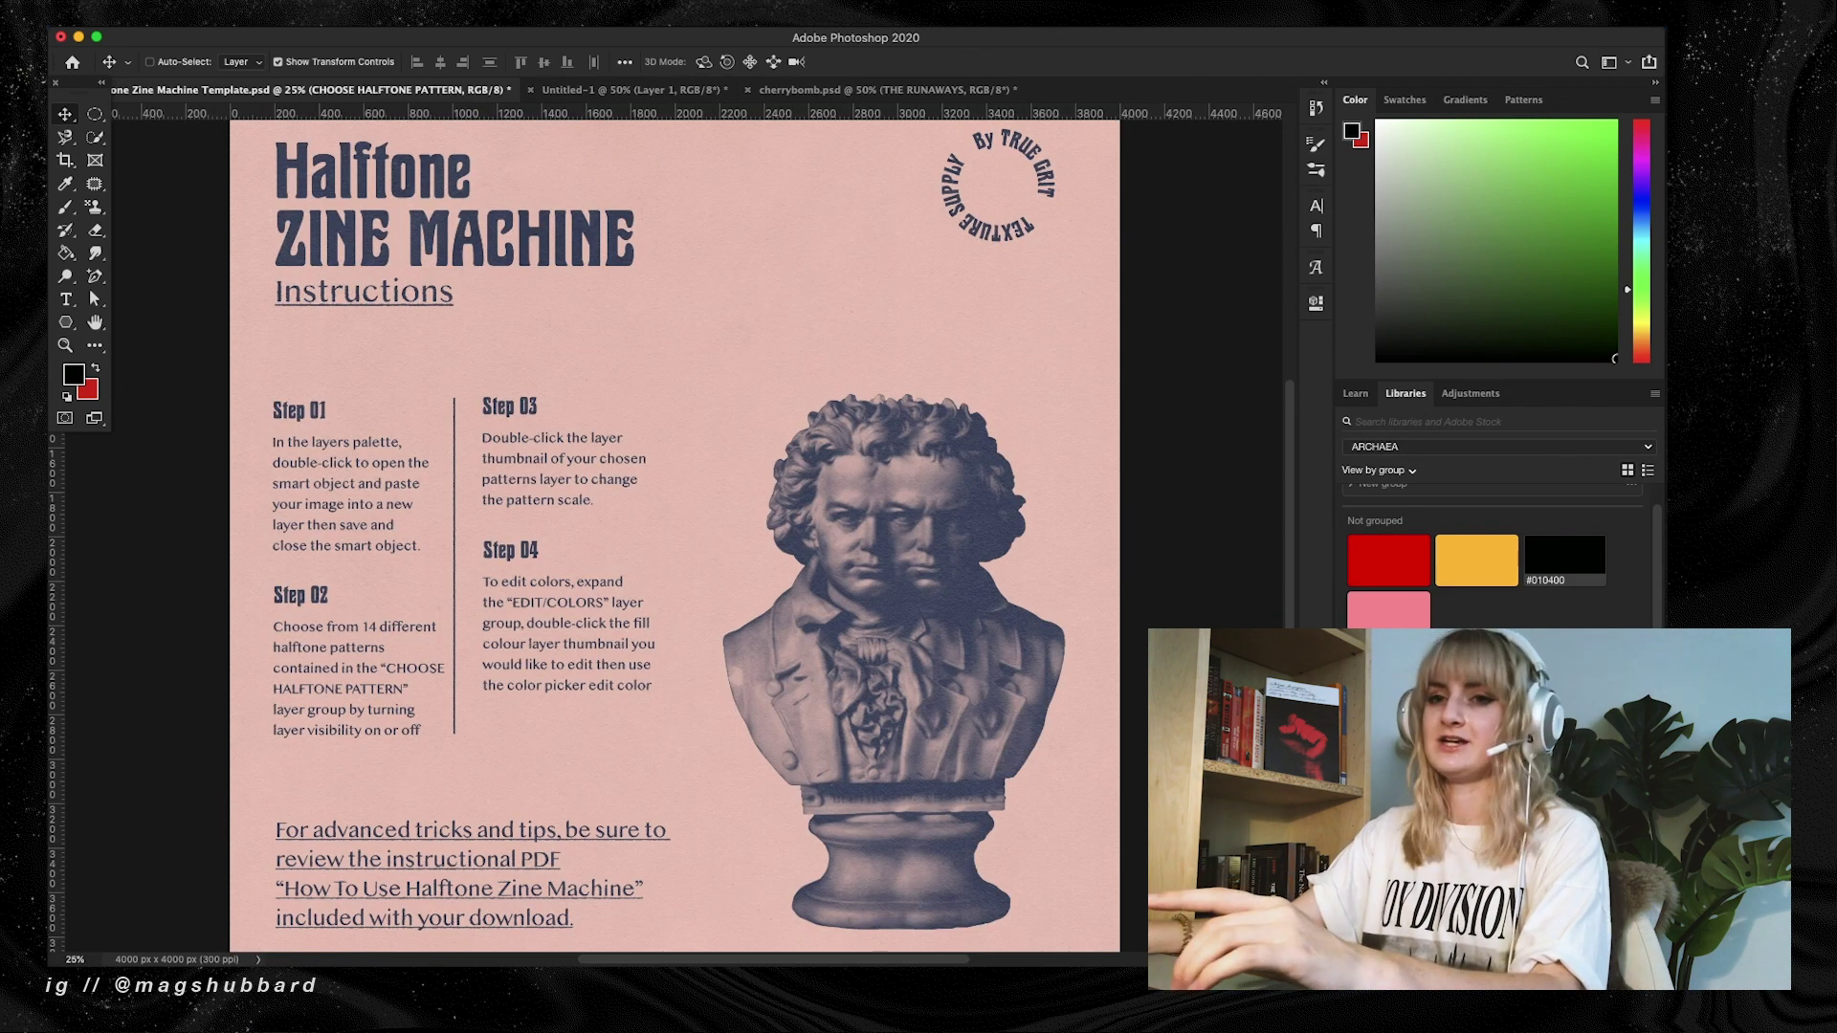
key("super+comma")
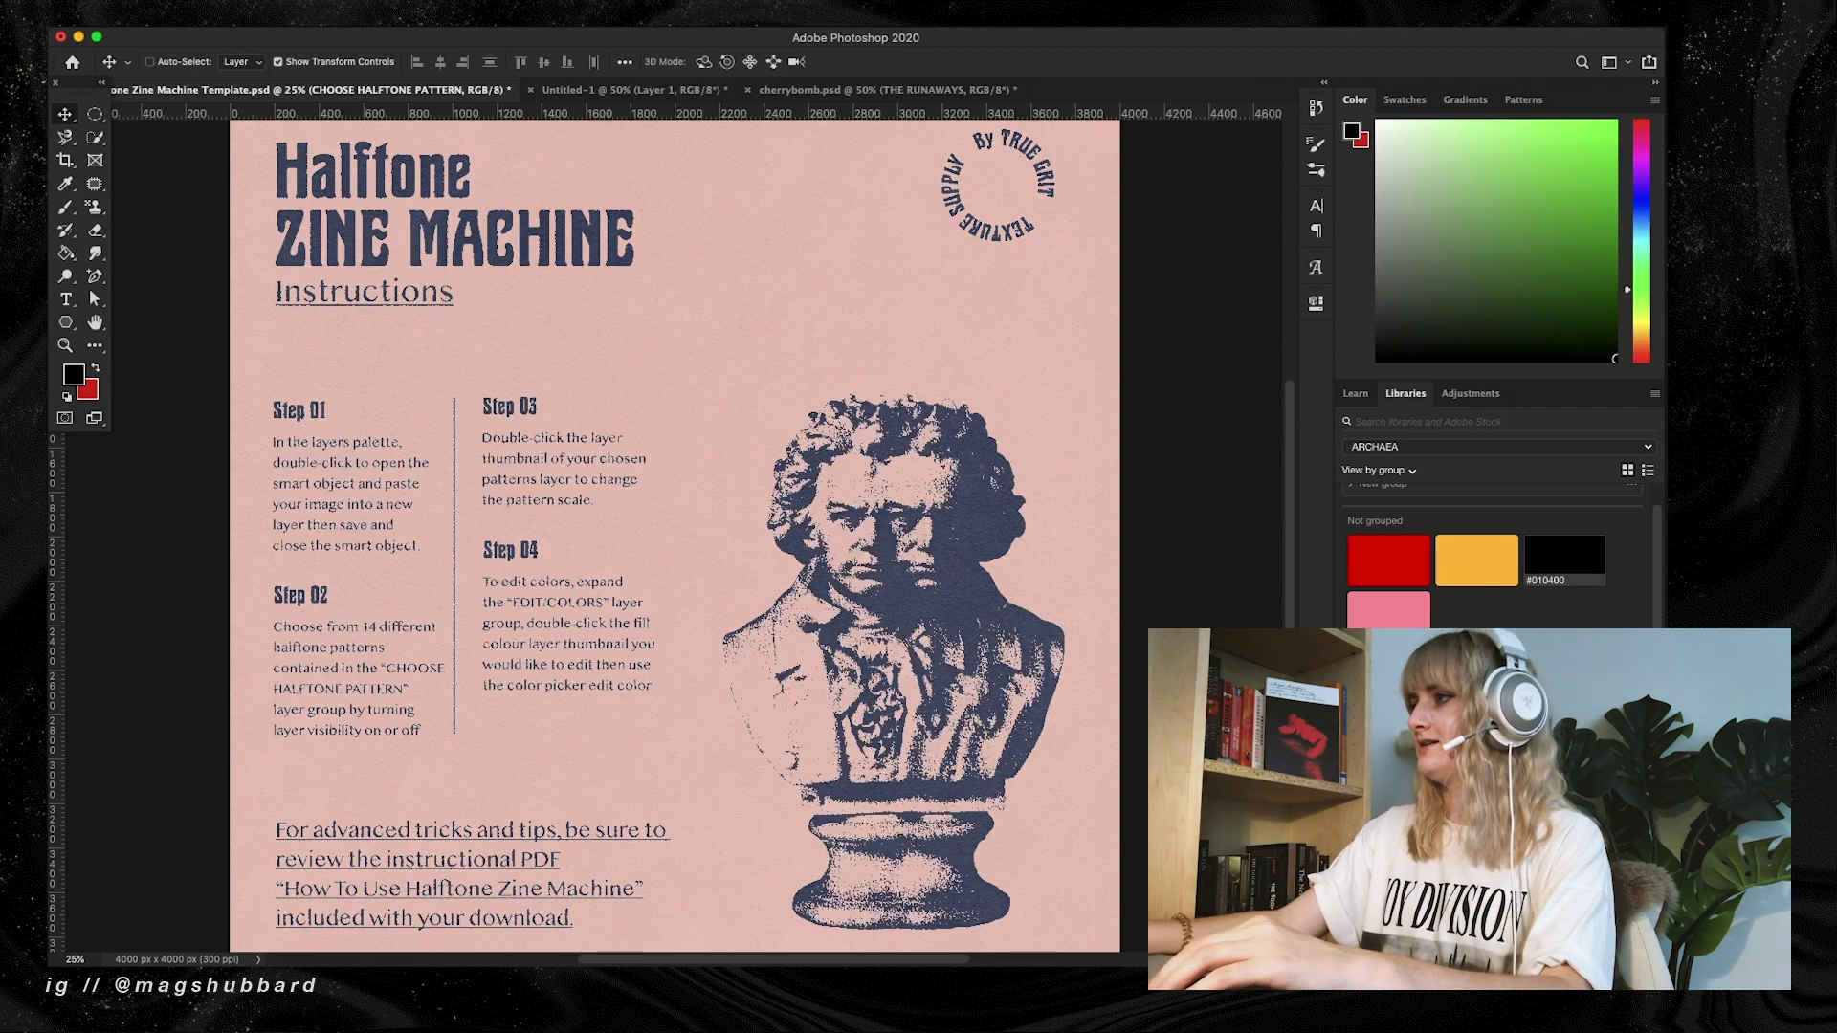
key("super+comma")
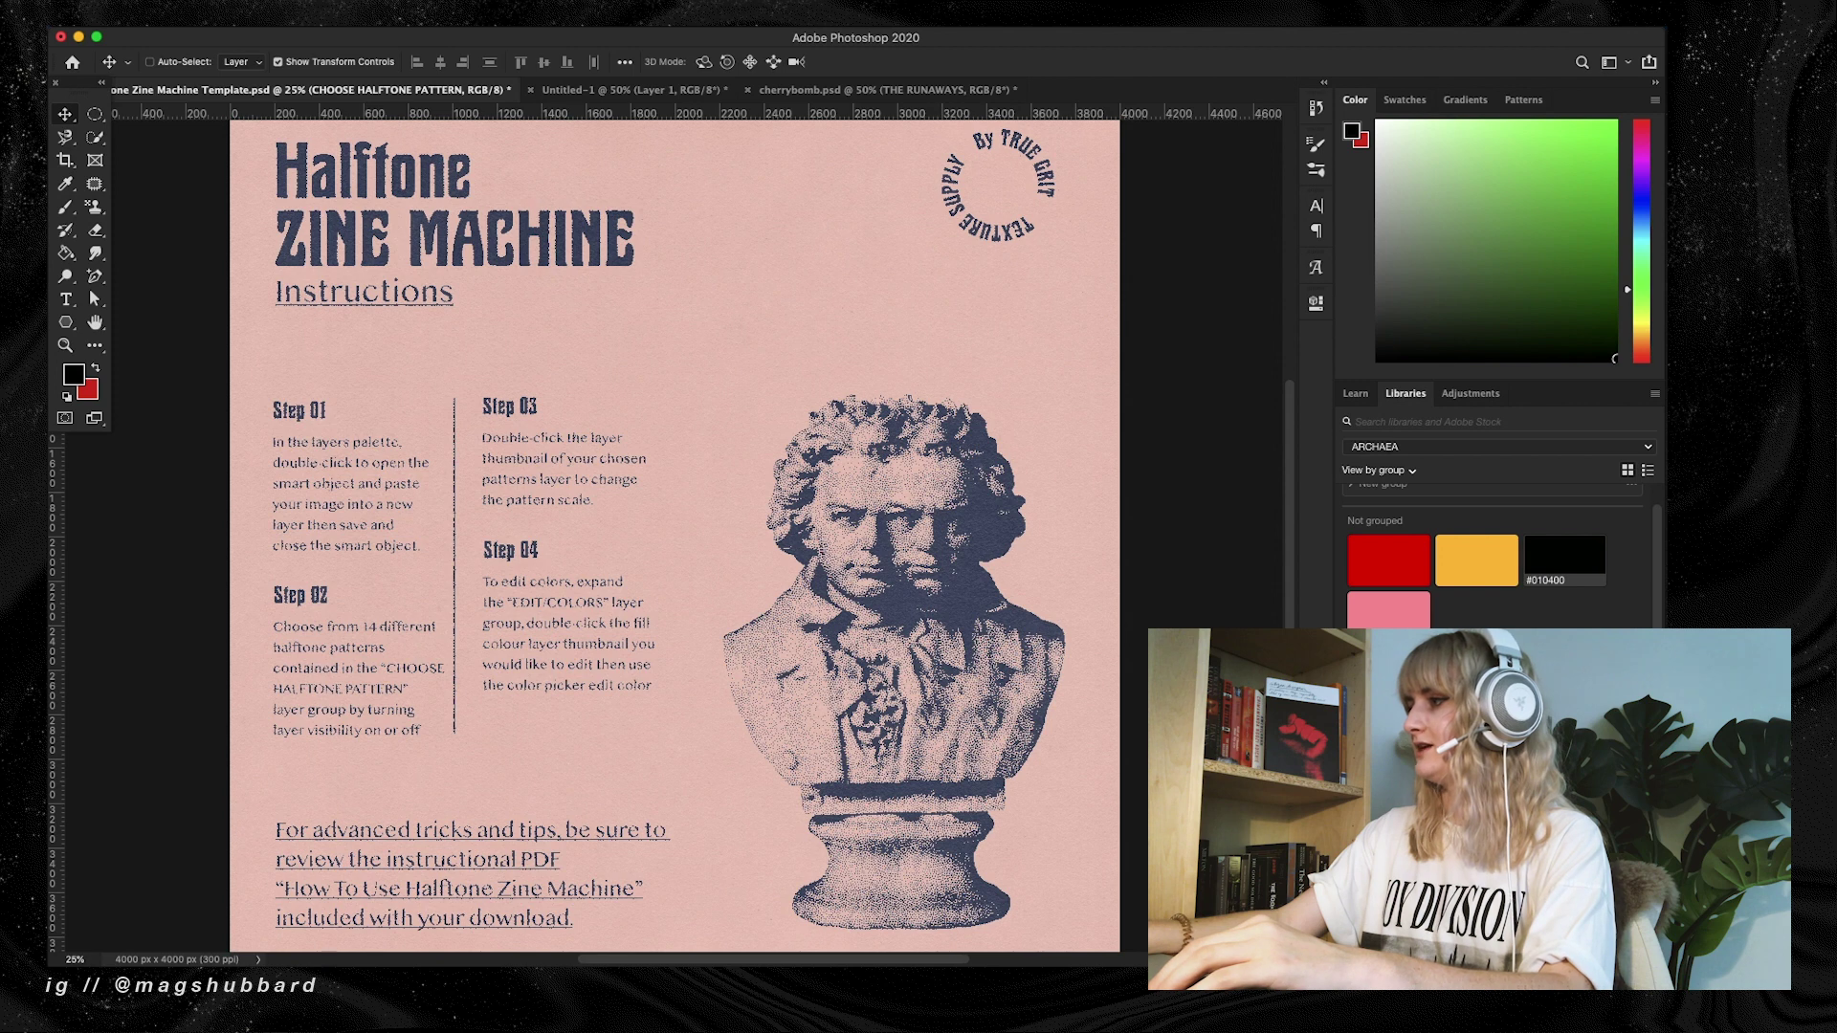
left_click(1349, 813)
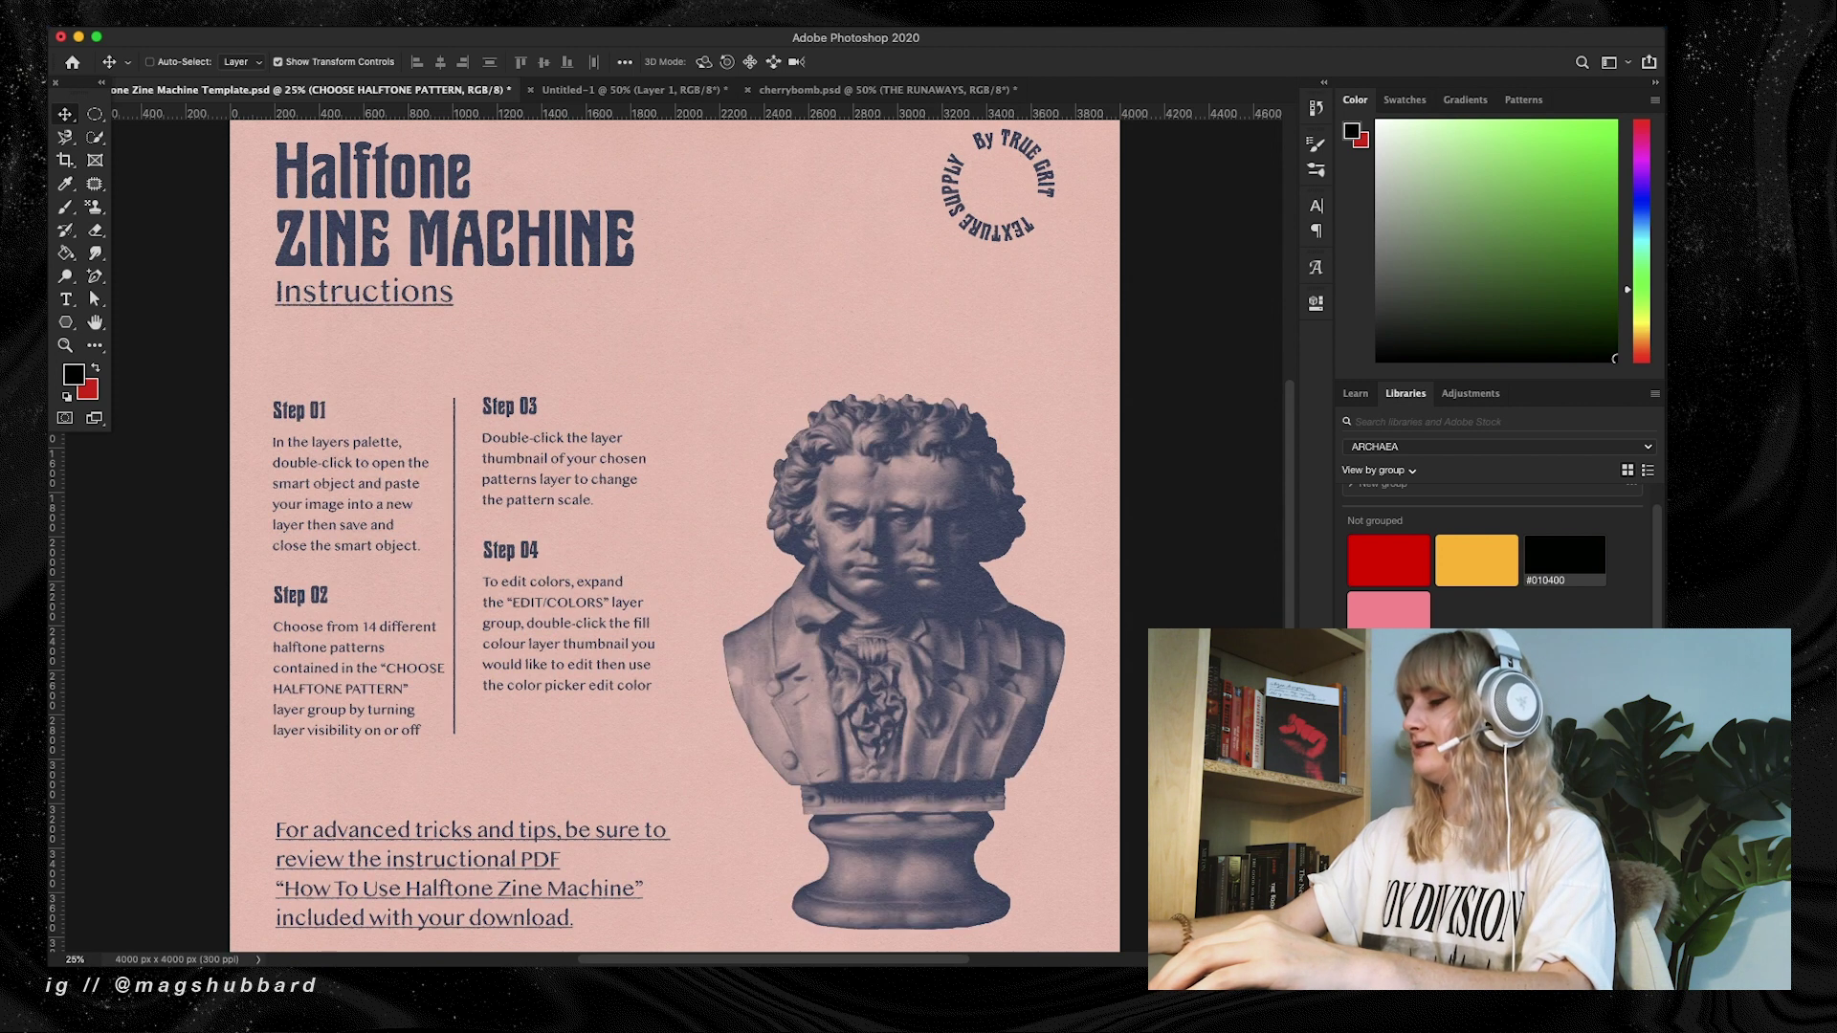
Copy the template's Duotone adjustment layer into the Cherry Bomb design and clip it to the legs layer
left_click(1464, 766)
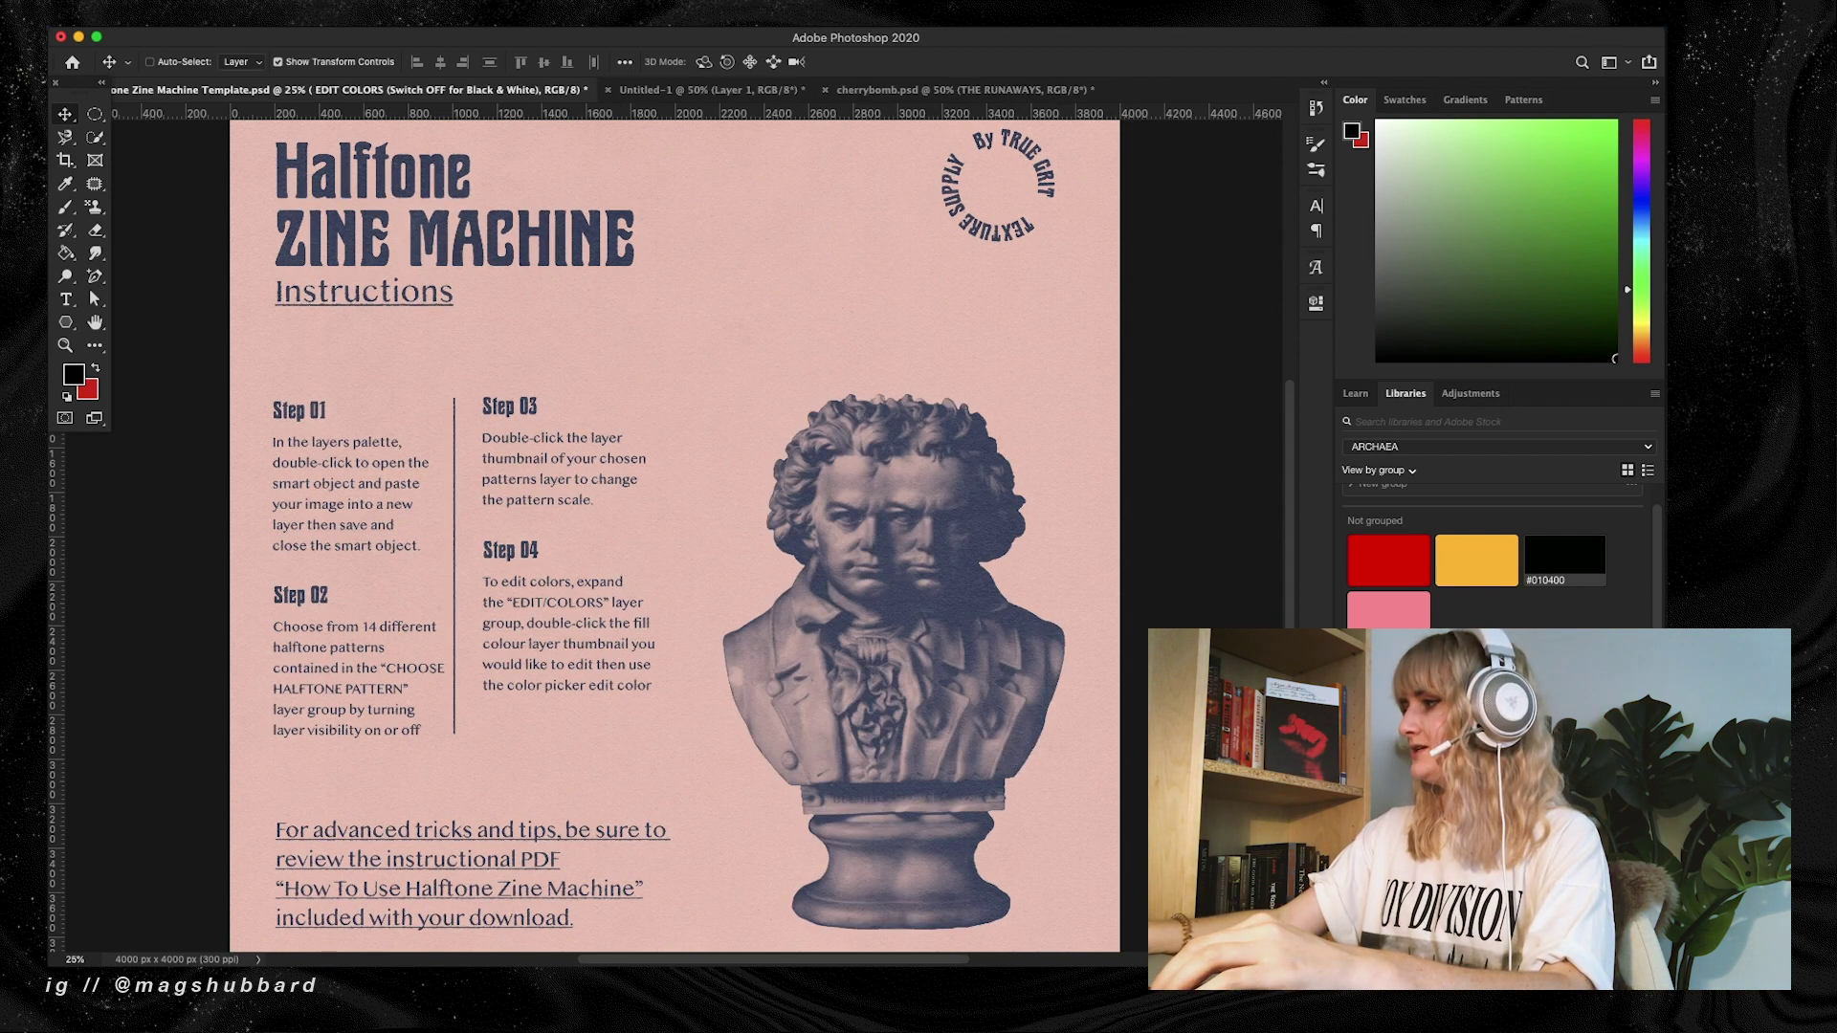
left_click(1463, 813)
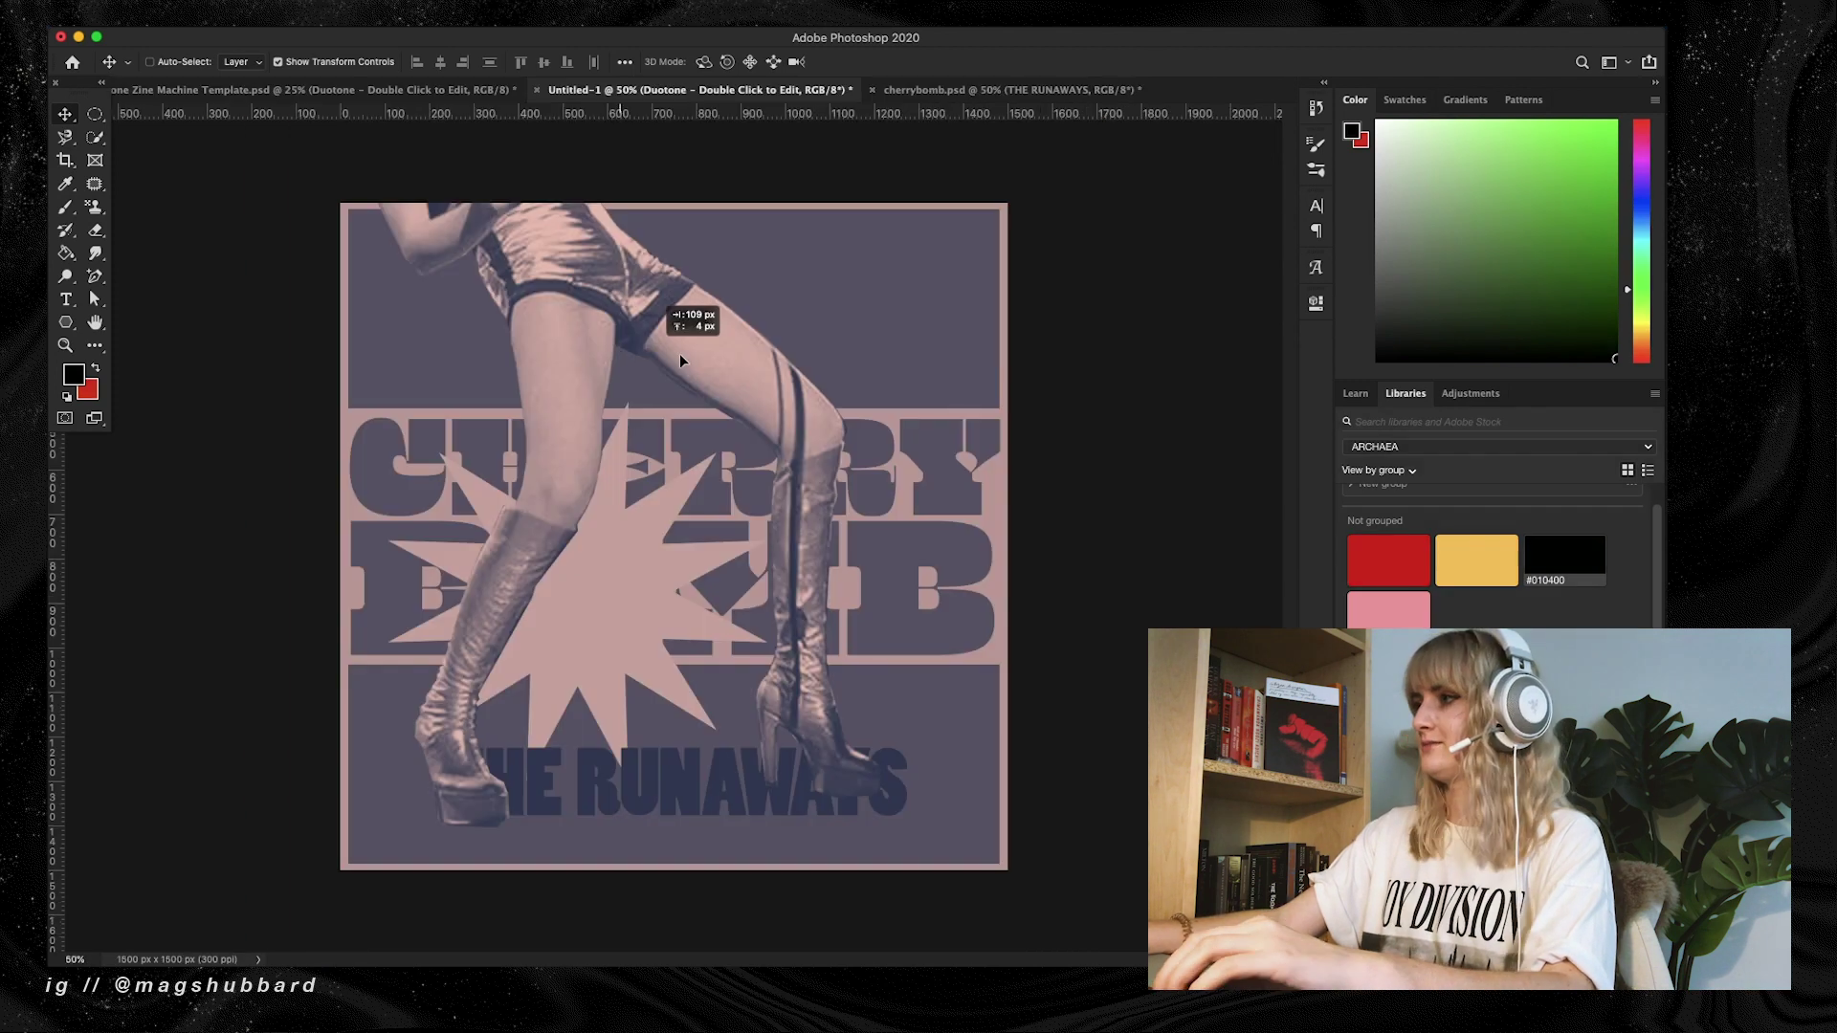
left_click_drag(678, 360, 708, 371)
right_click(1459, 813)
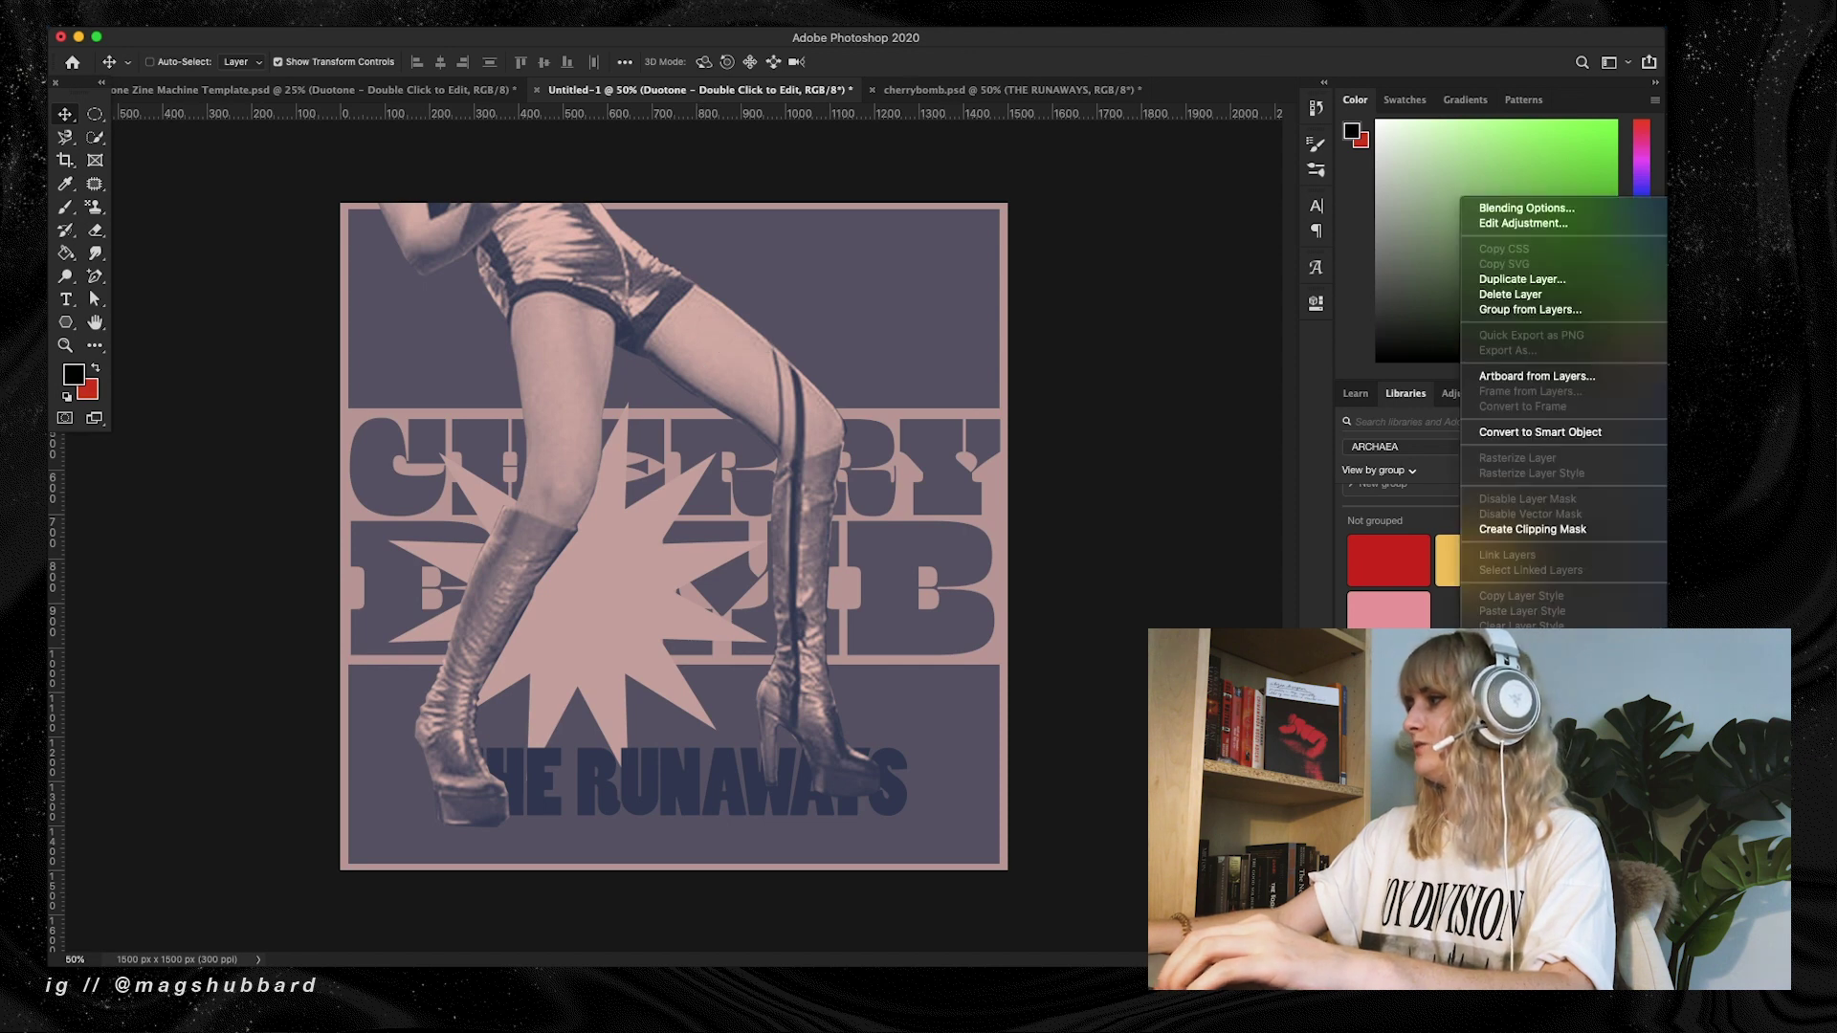
left_click(1537, 528)
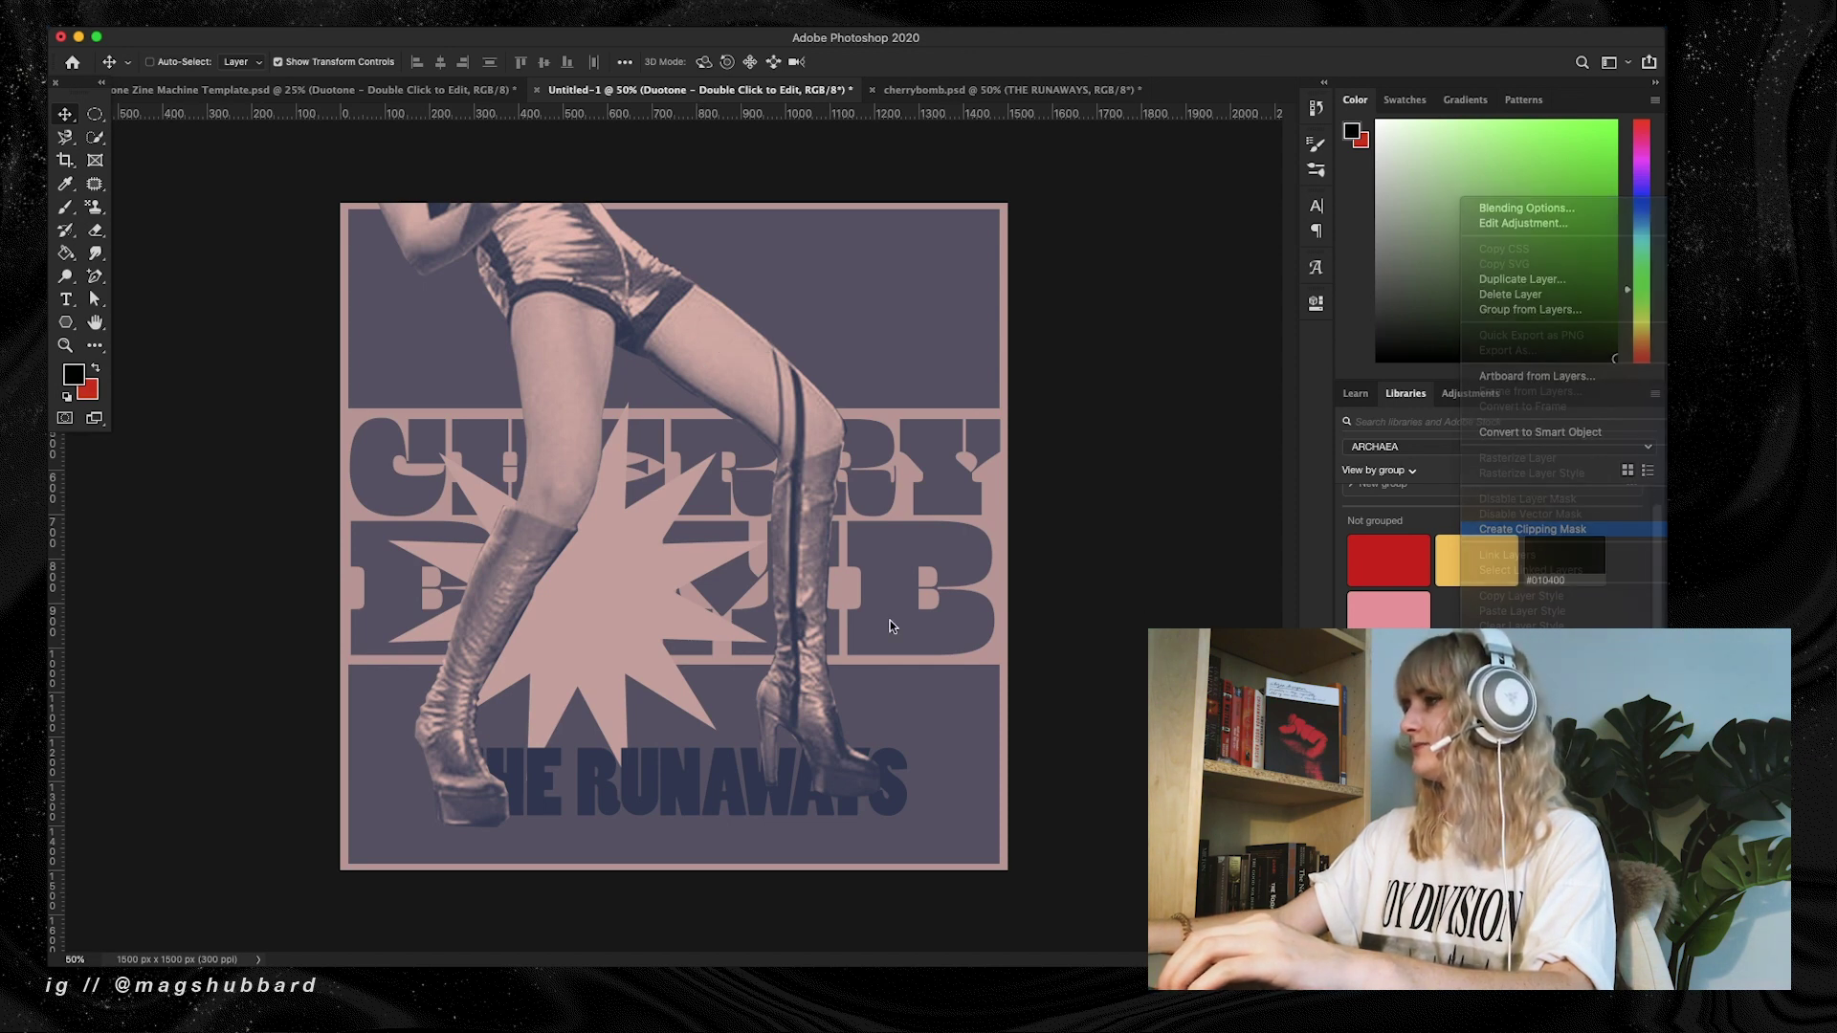
Shift the cut-out legs to the right and recolour their Duotone gradient map with the design's red and pink
left_click(1464, 851)
left_click_drag(578, 454, 638, 469)
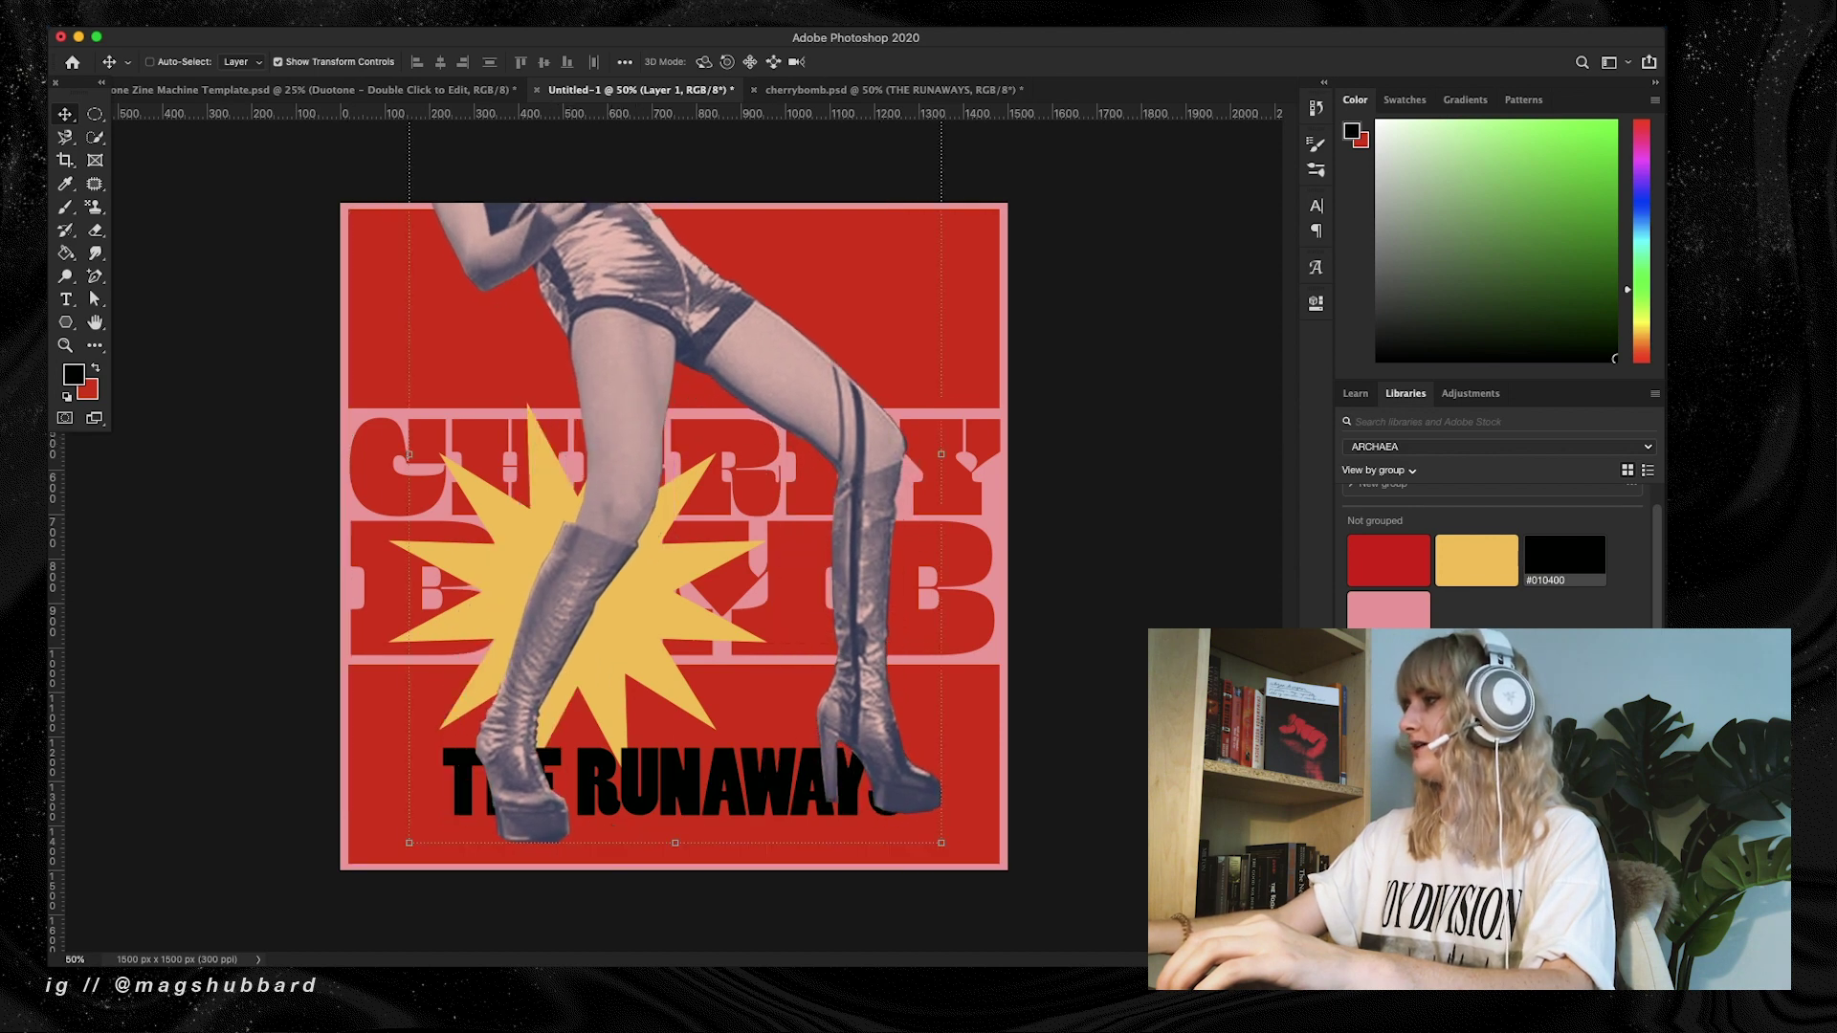
left_click(1459, 814)
double_click(1399, 813)
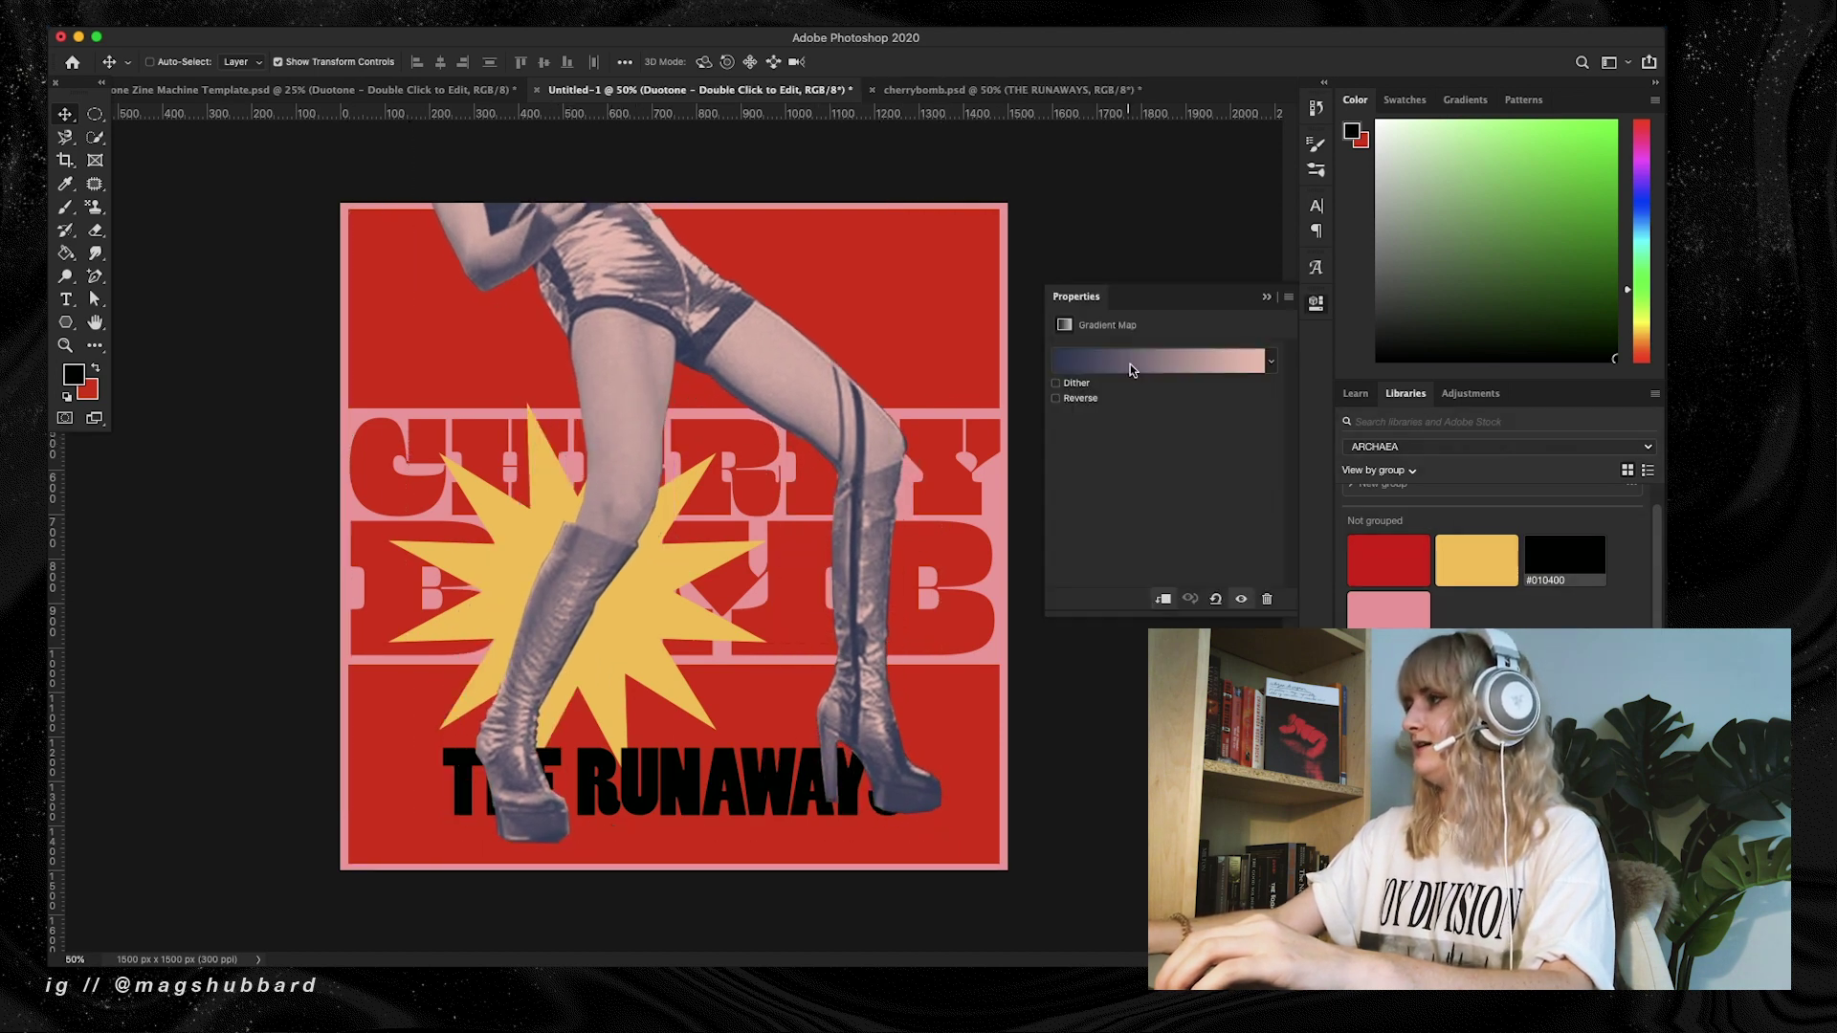
left_click(1128, 361)
double_click(134, 488)
left_click(713, 506)
key("Return")
double_click(479, 488)
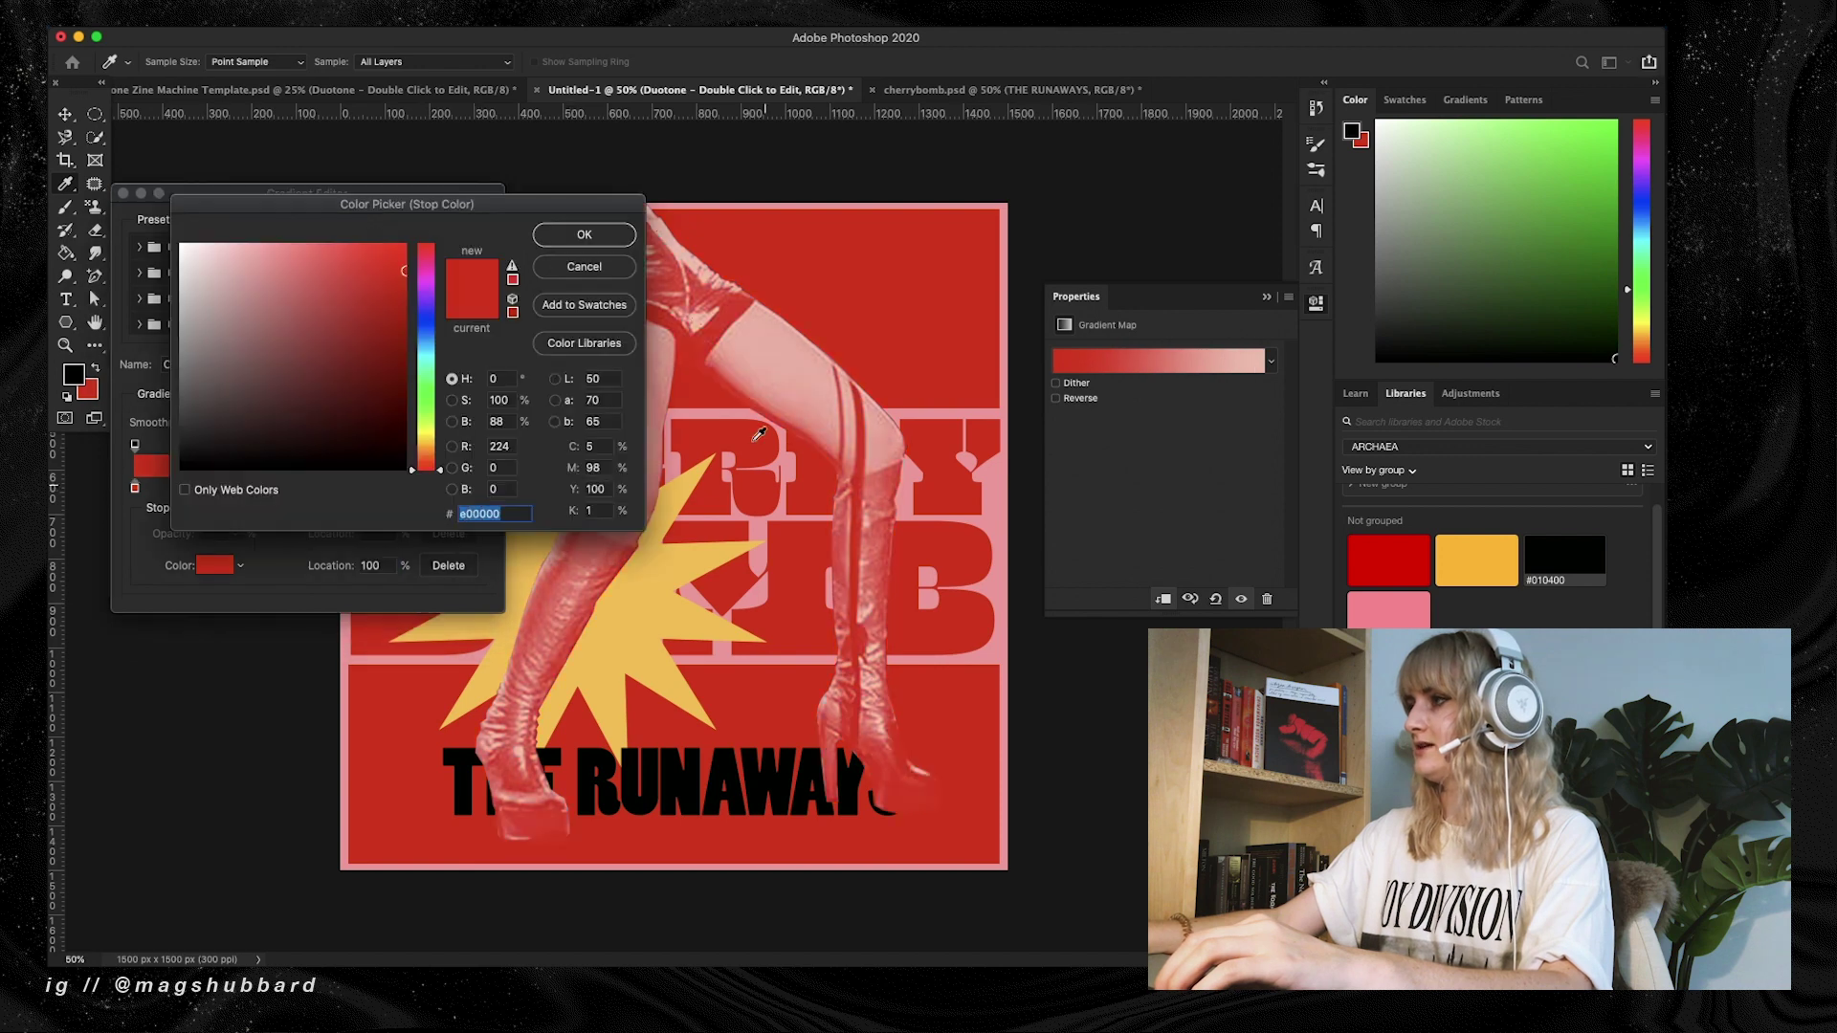
left_click(582, 234)
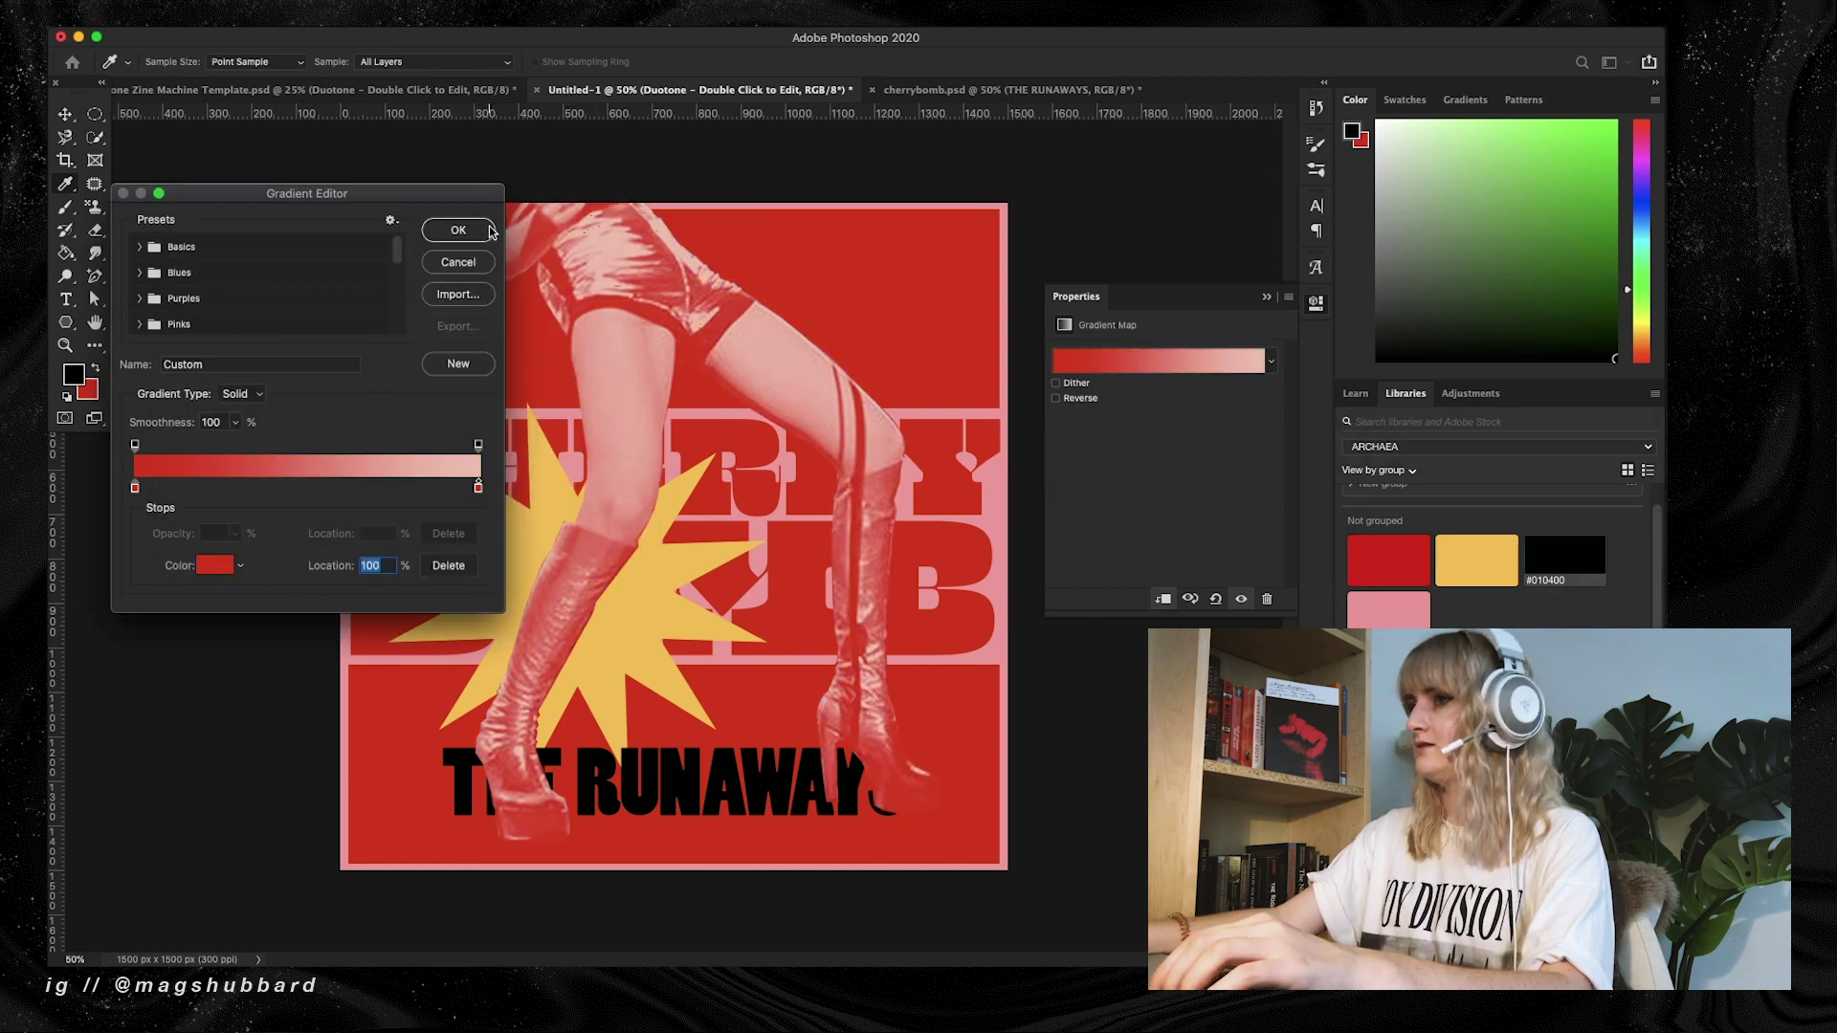
left_click(459, 230)
key("v")
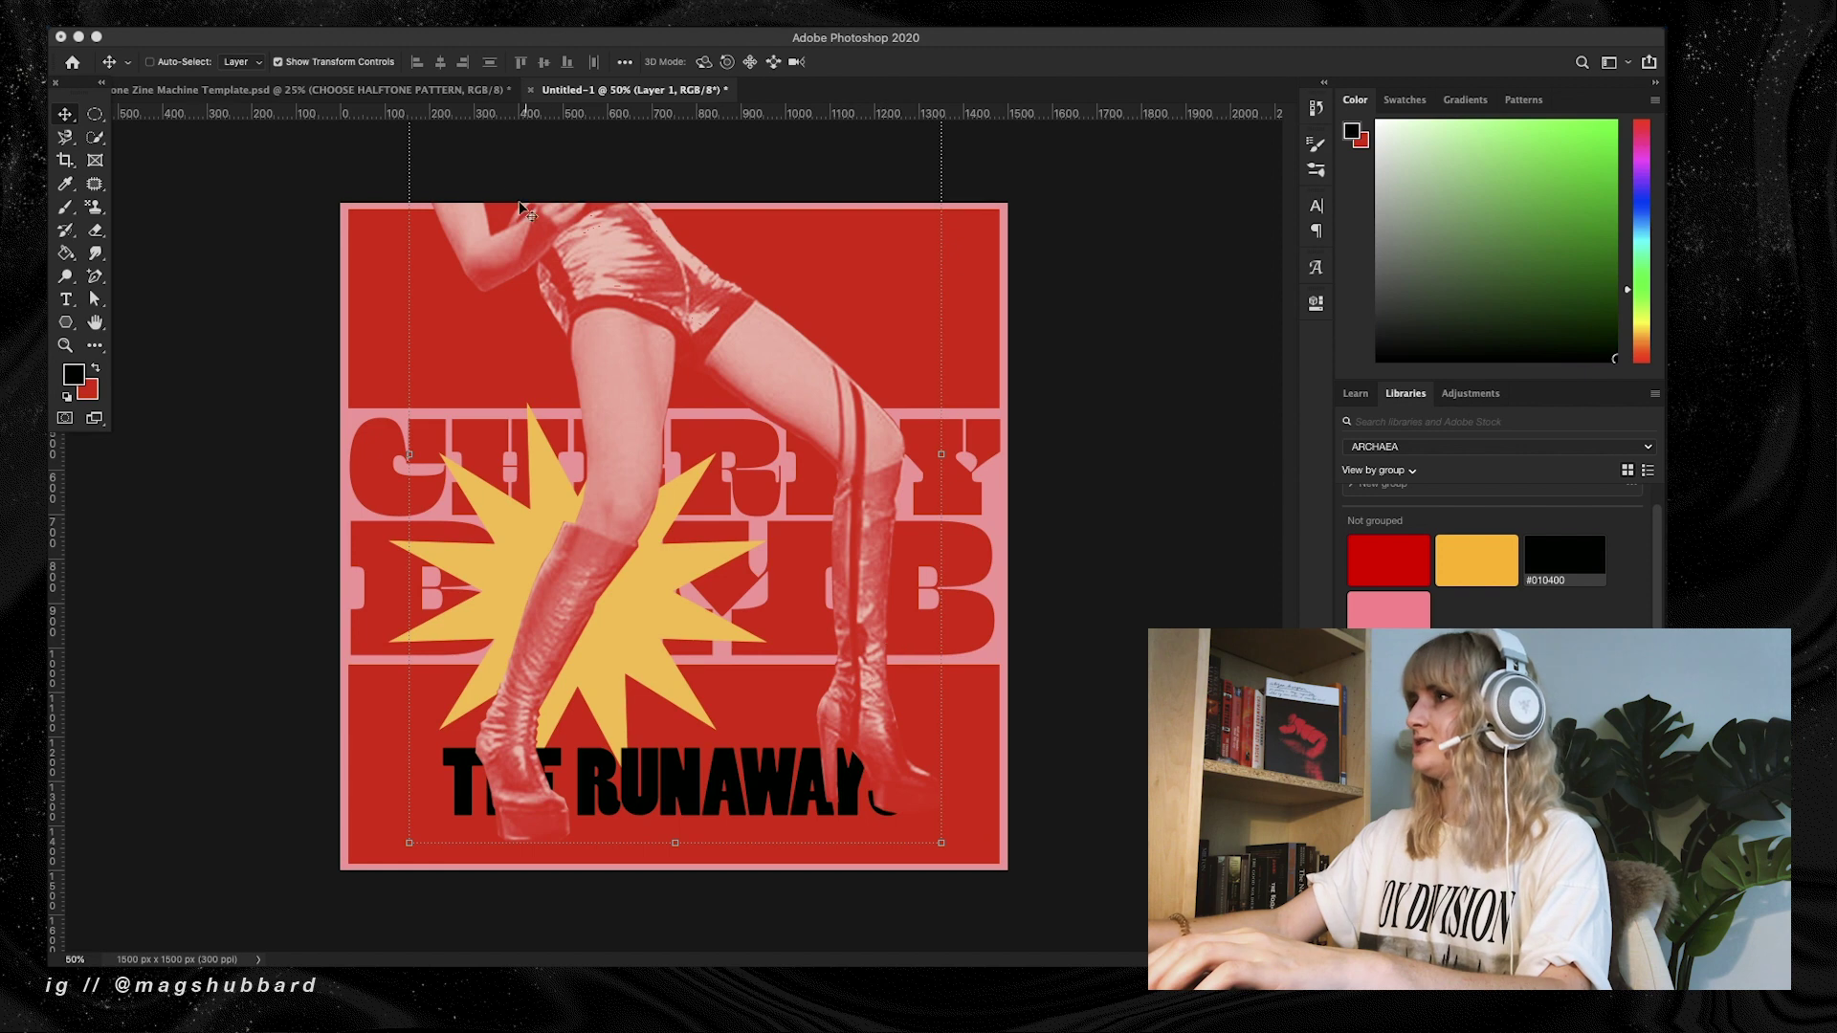
Return to the Halftone Zine Machine template and compare its halftone pattern layers, including Destroy and Diffusion Regular, on the bust
left_click(340, 90)
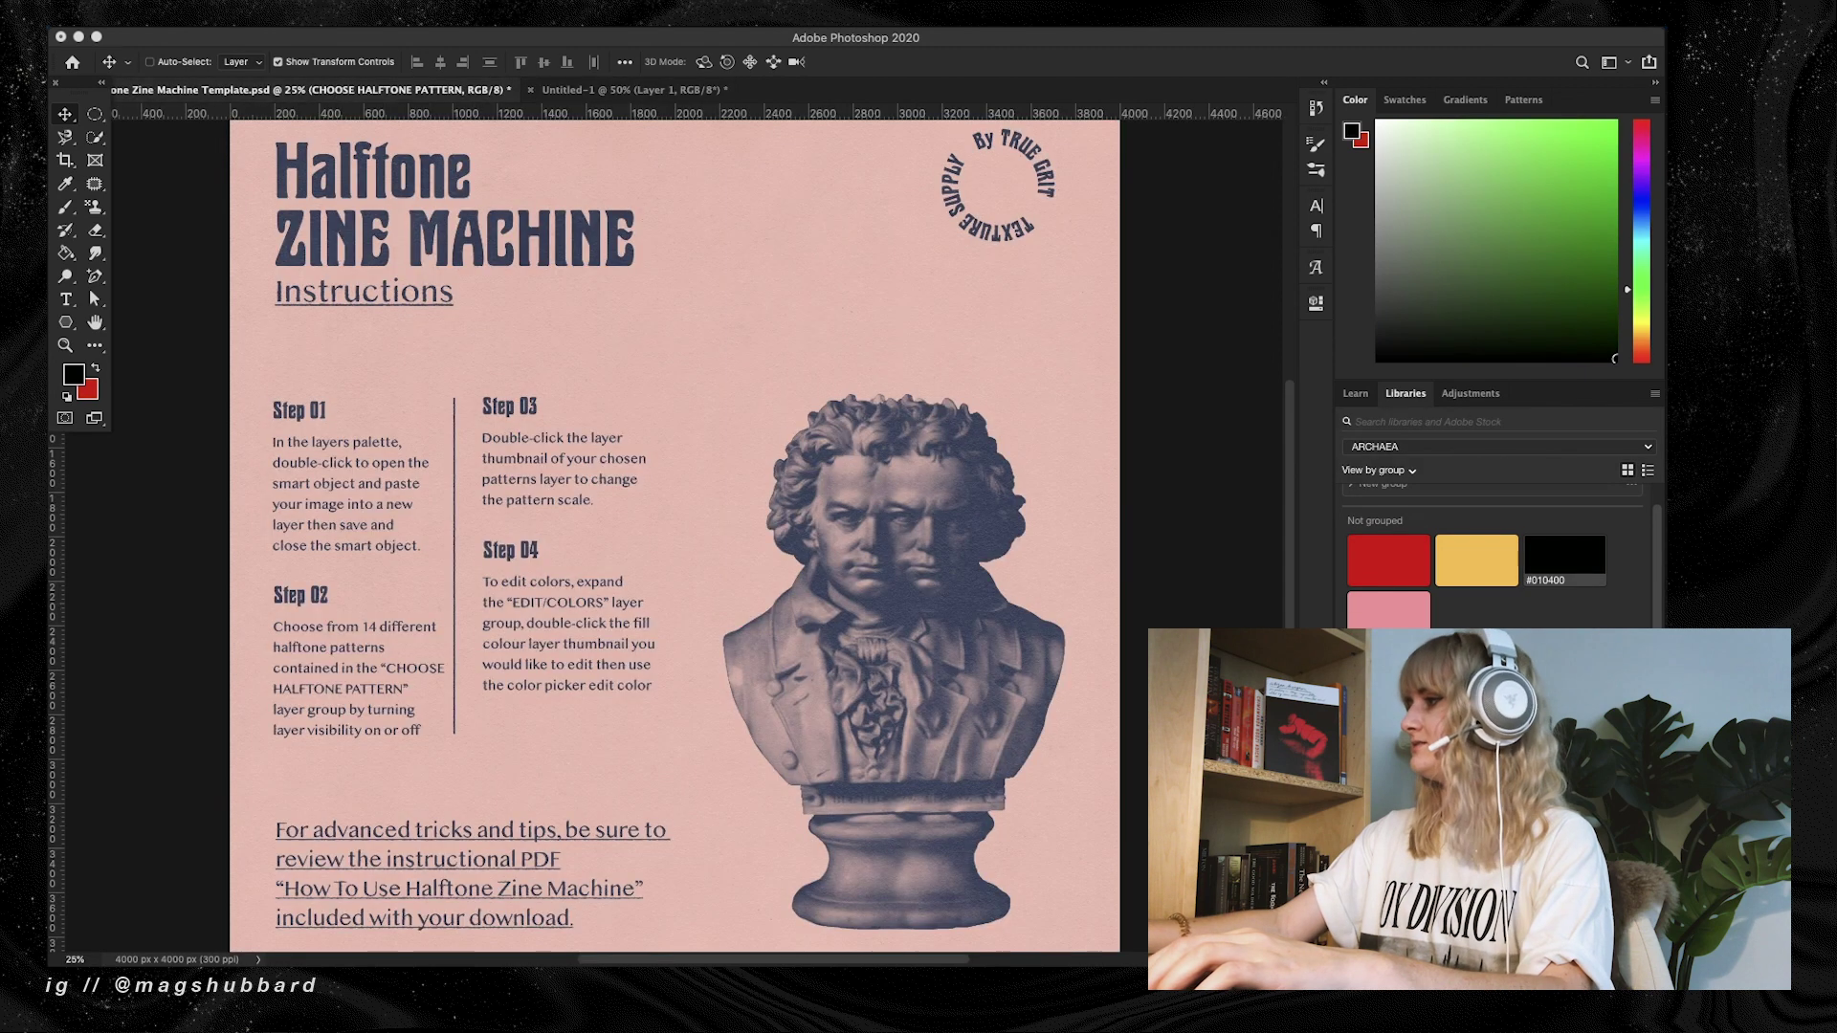
key("super+alt+a")
key("alt+period")
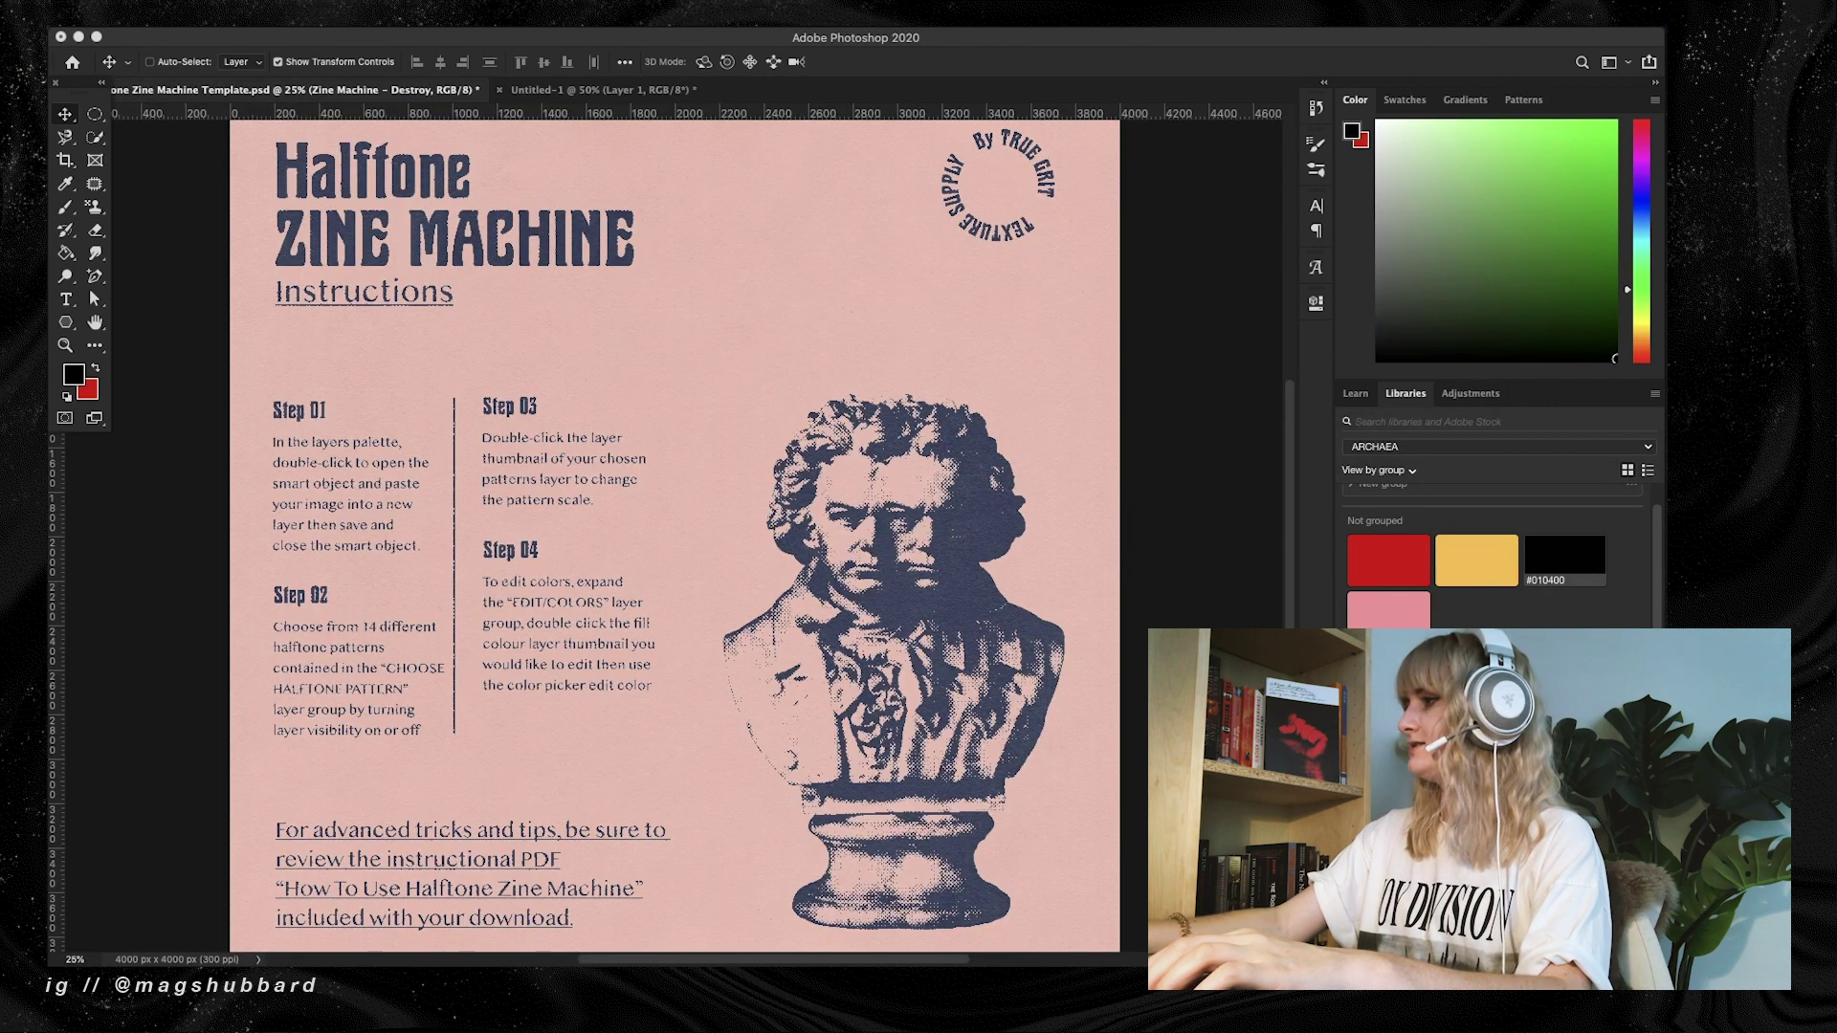
key("super+comma")
key("super+comma")
key("super+comma")
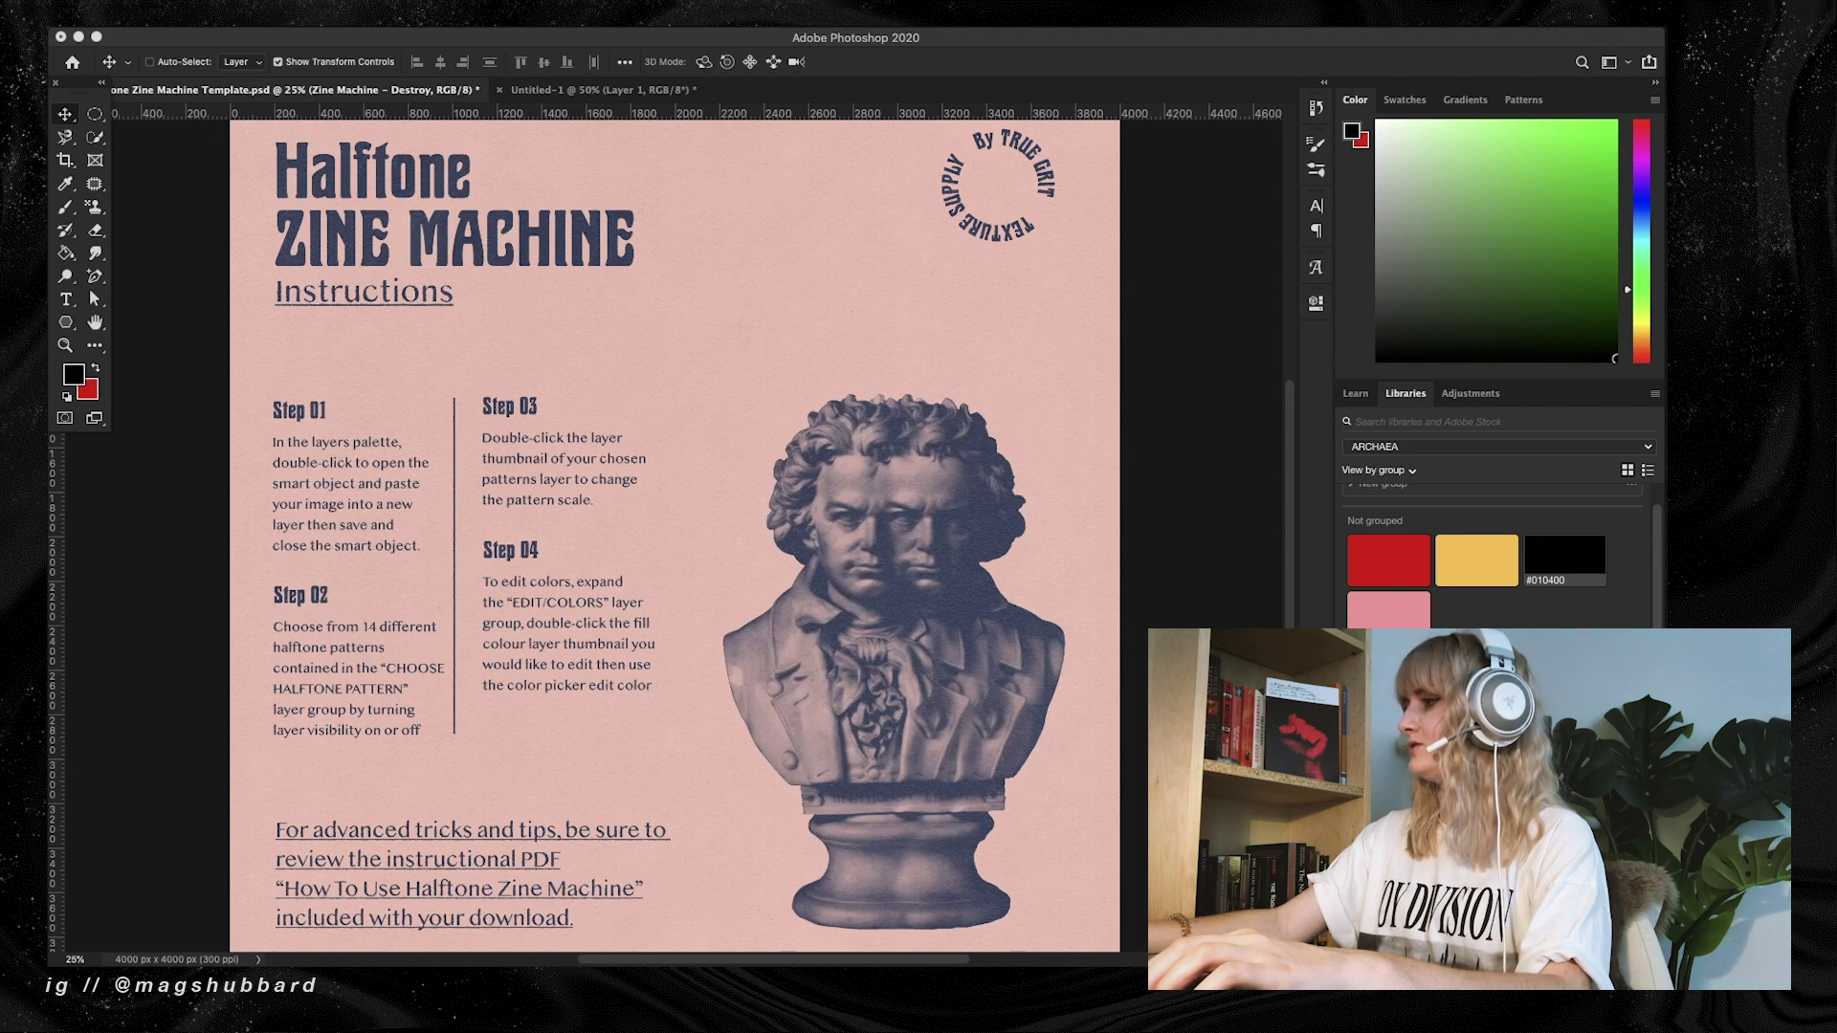
key("super+comma")
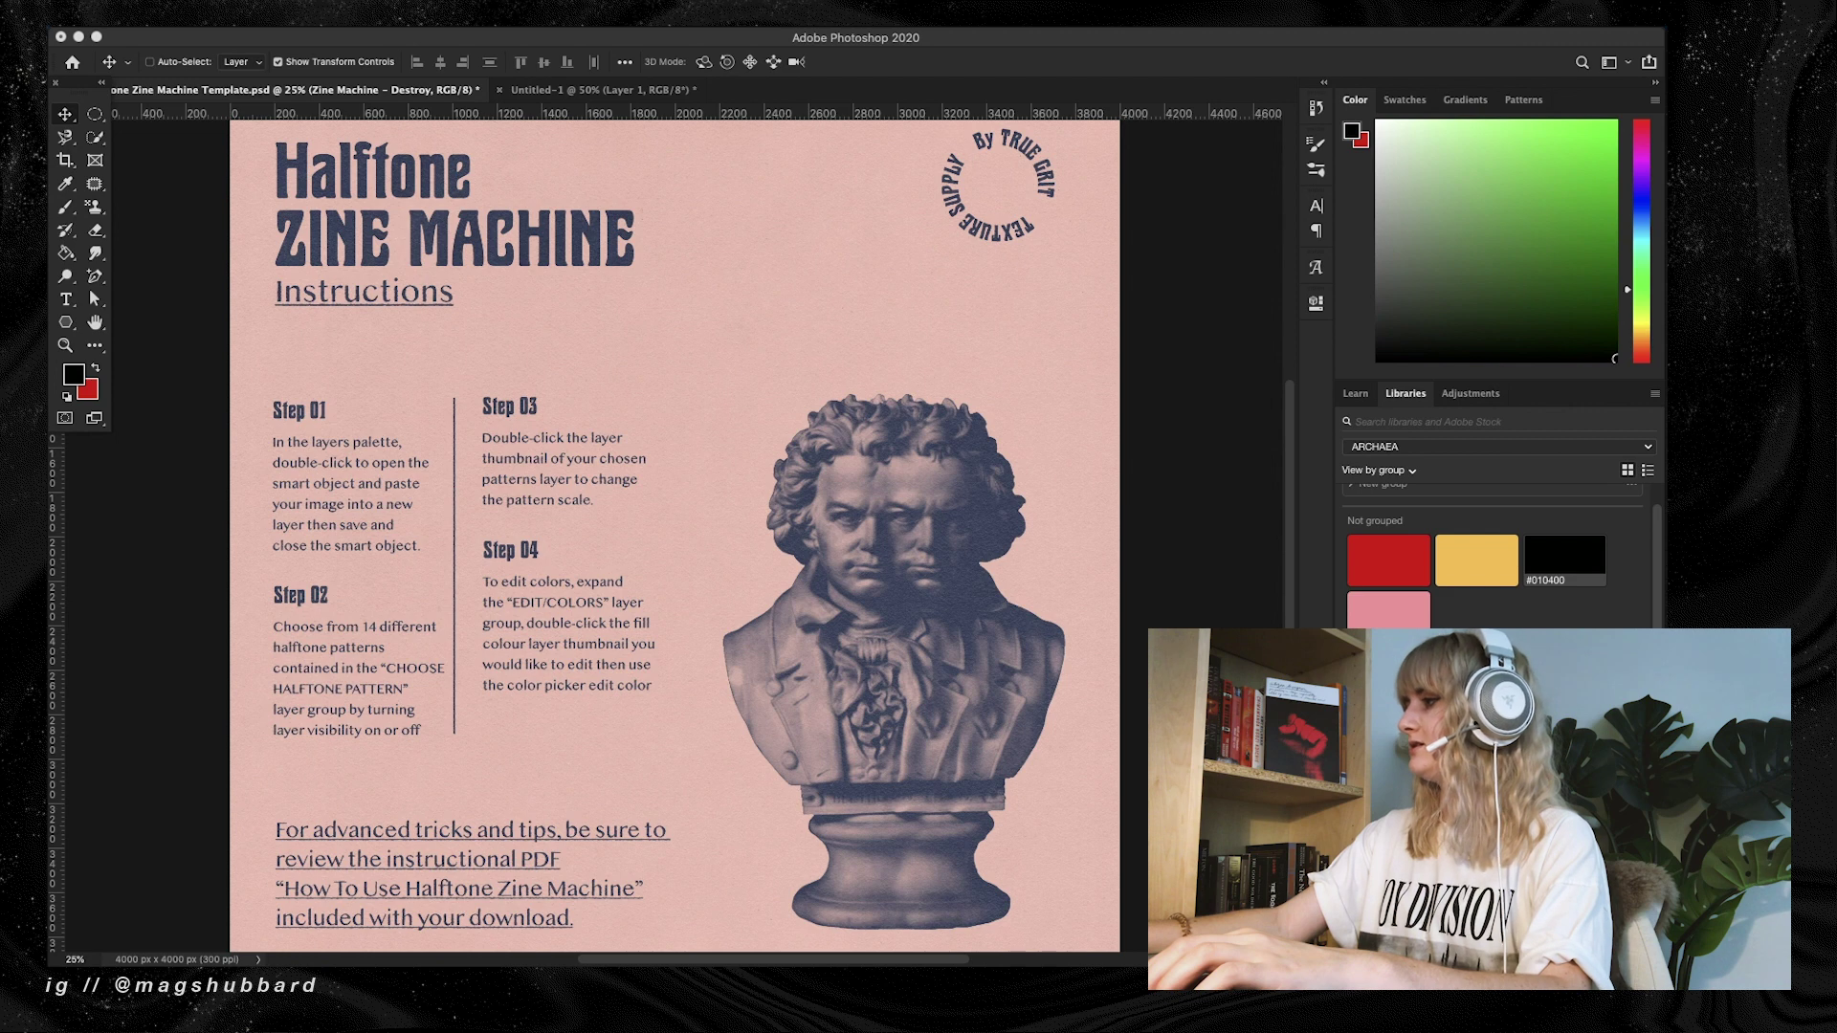
key("alt+bracketleft")
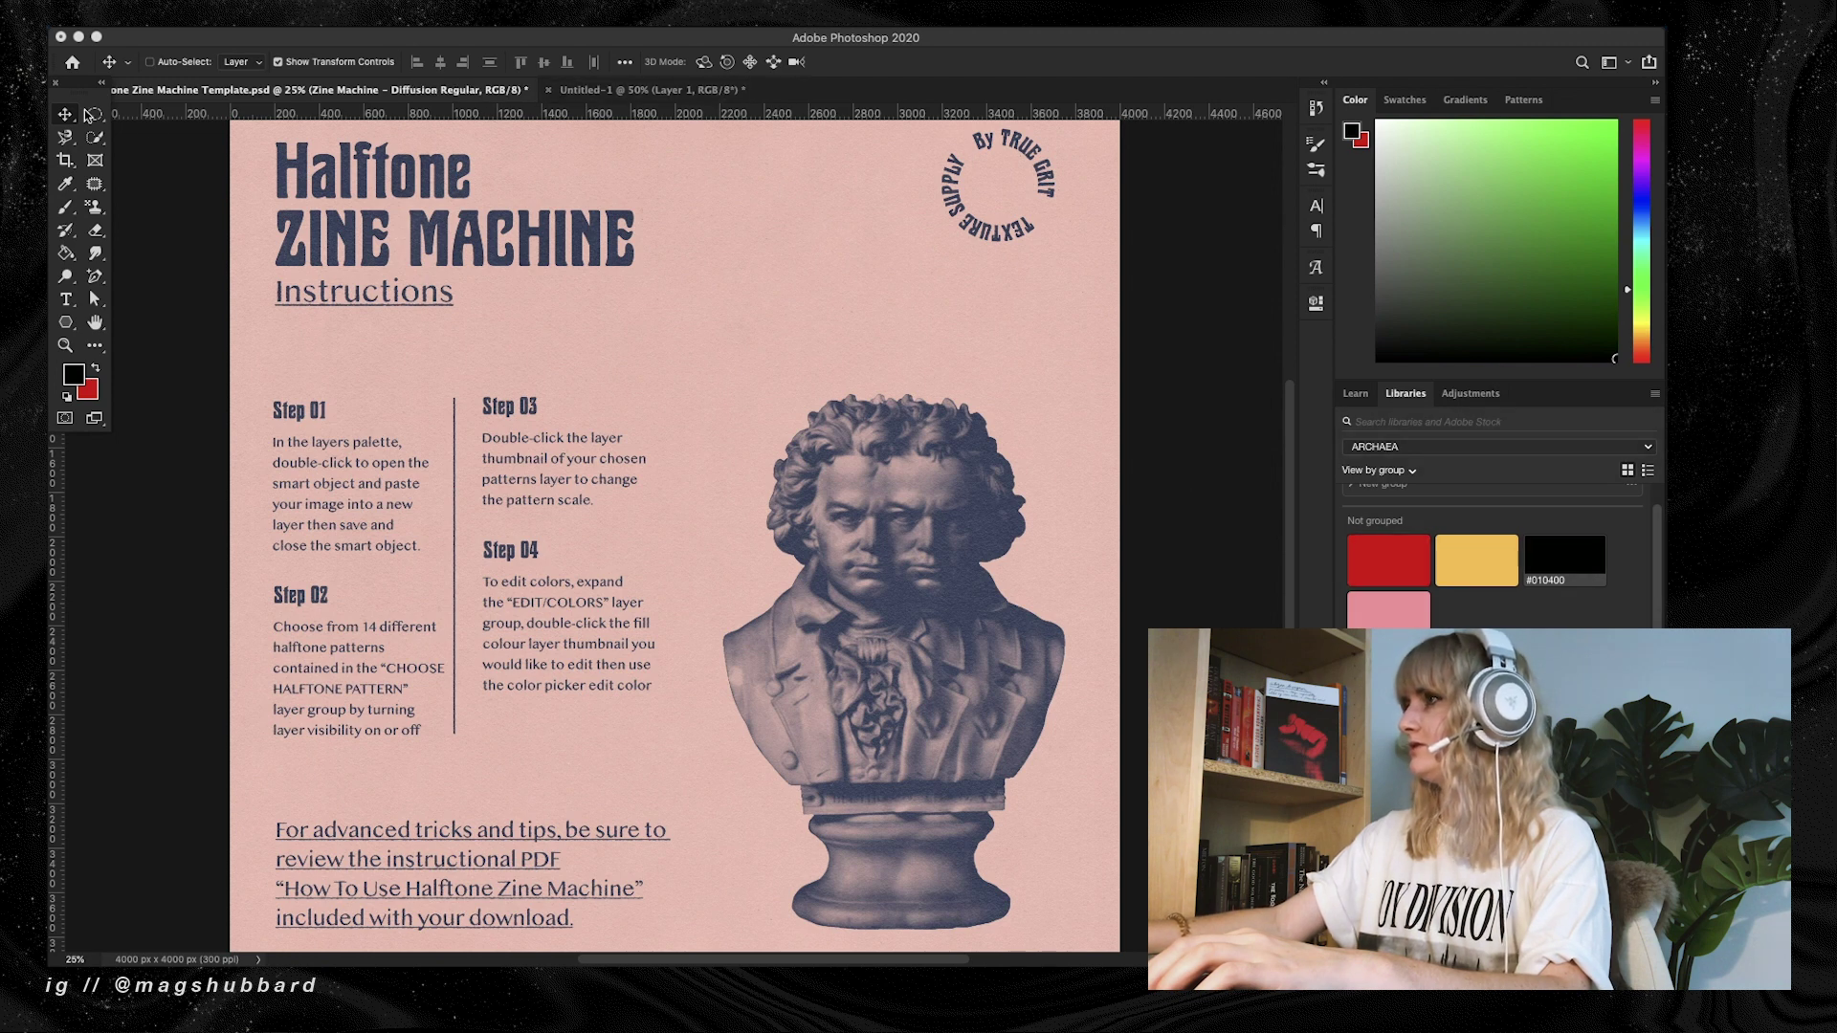
Paste the template's Halftone Dot 60° Distressed layer into the Cherry Bomb design and clip it to the legs layer
left_click(649, 91)
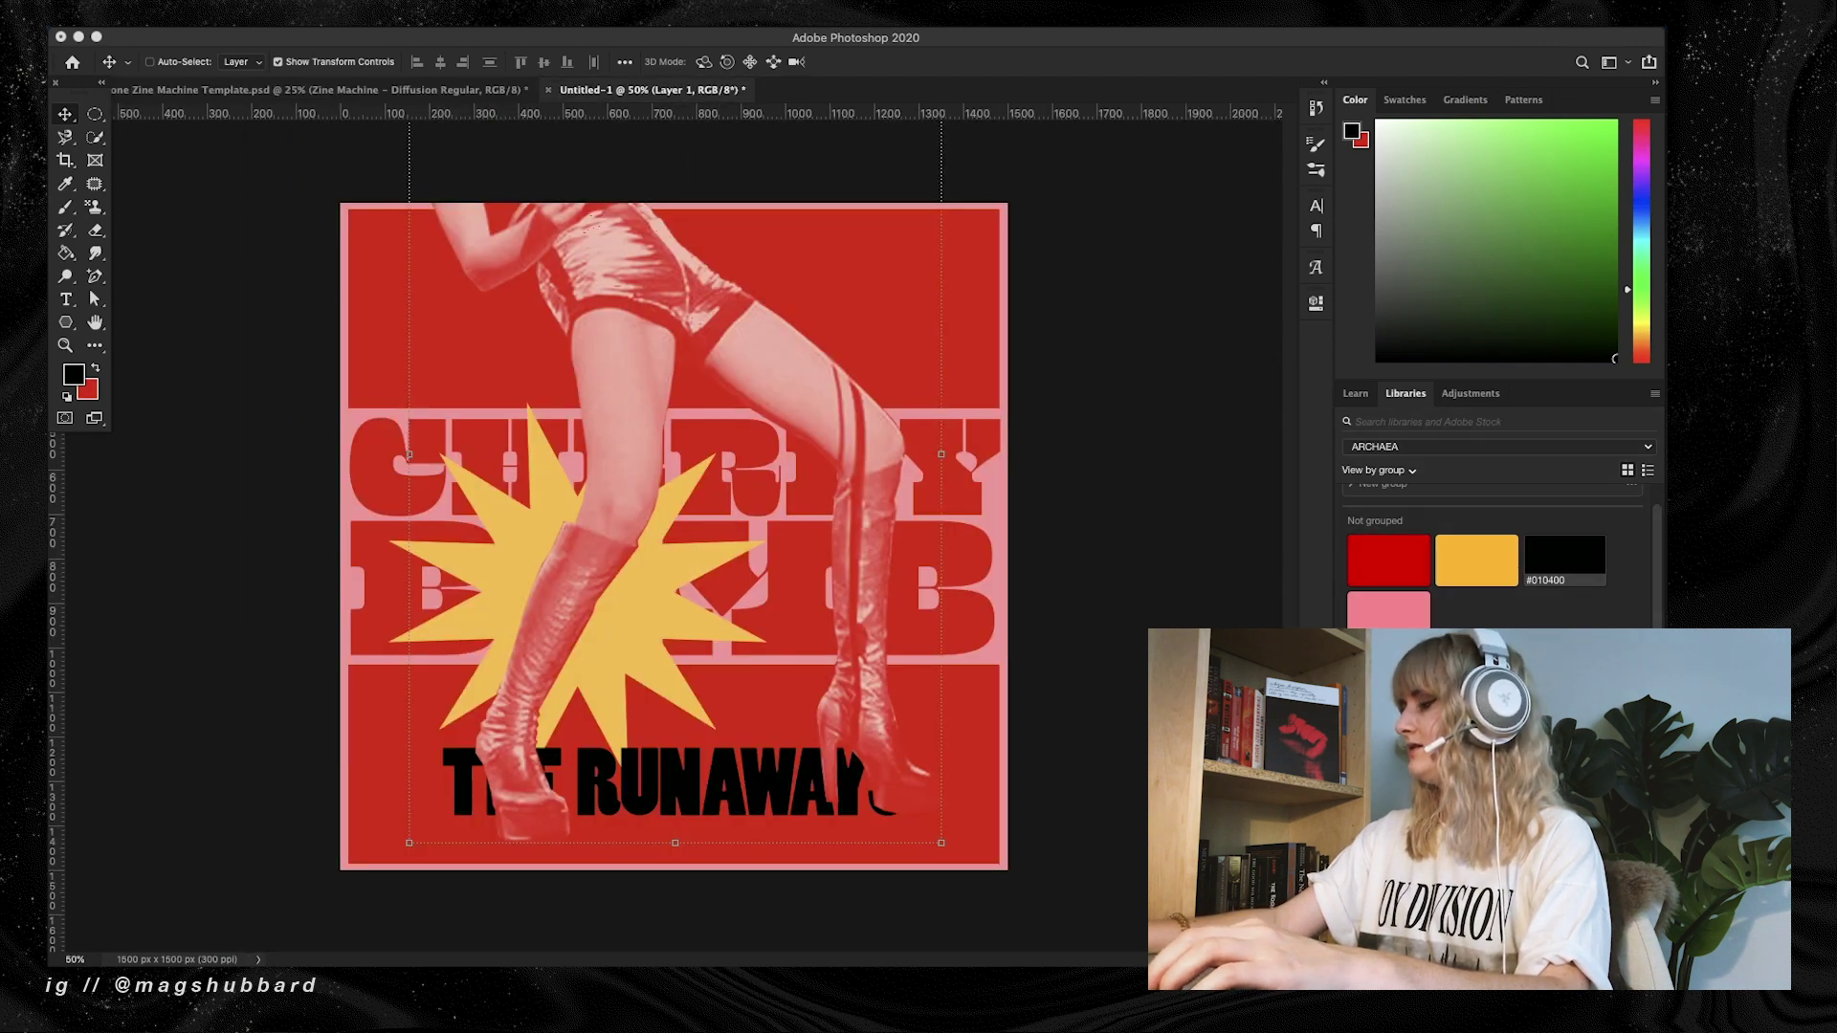
key("super+v")
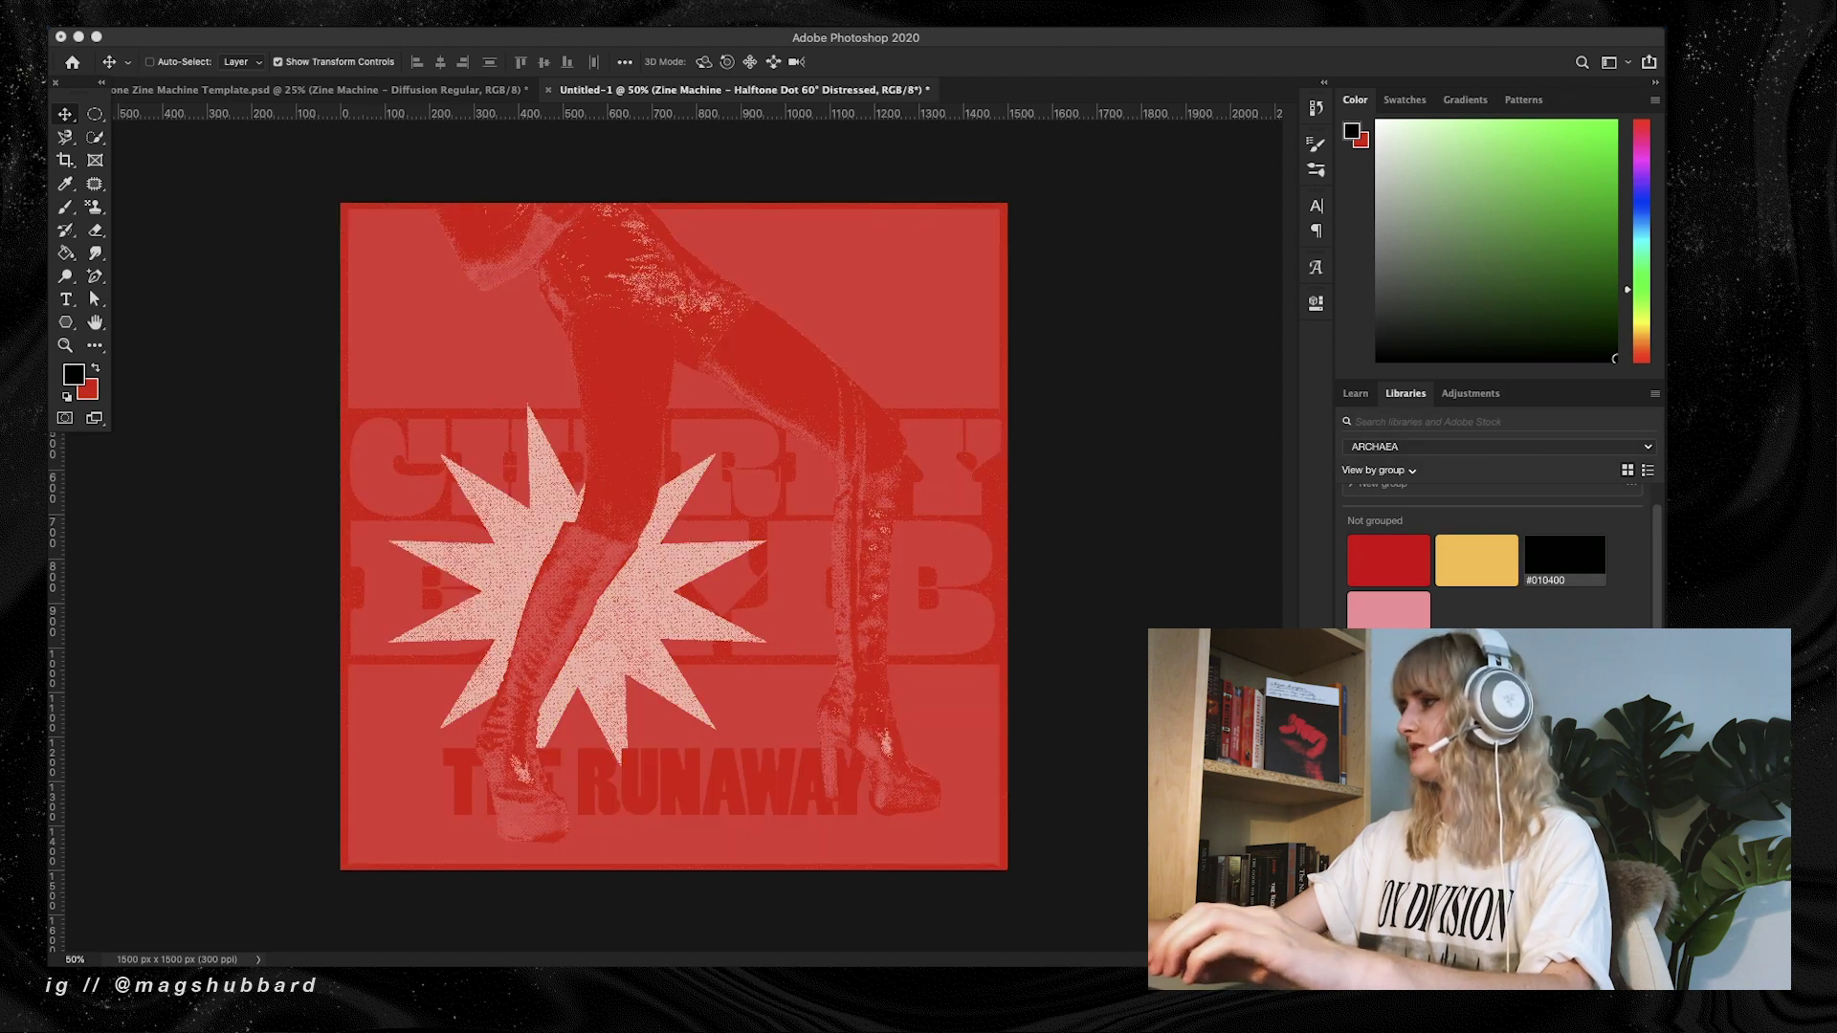
right_click(1434, 766)
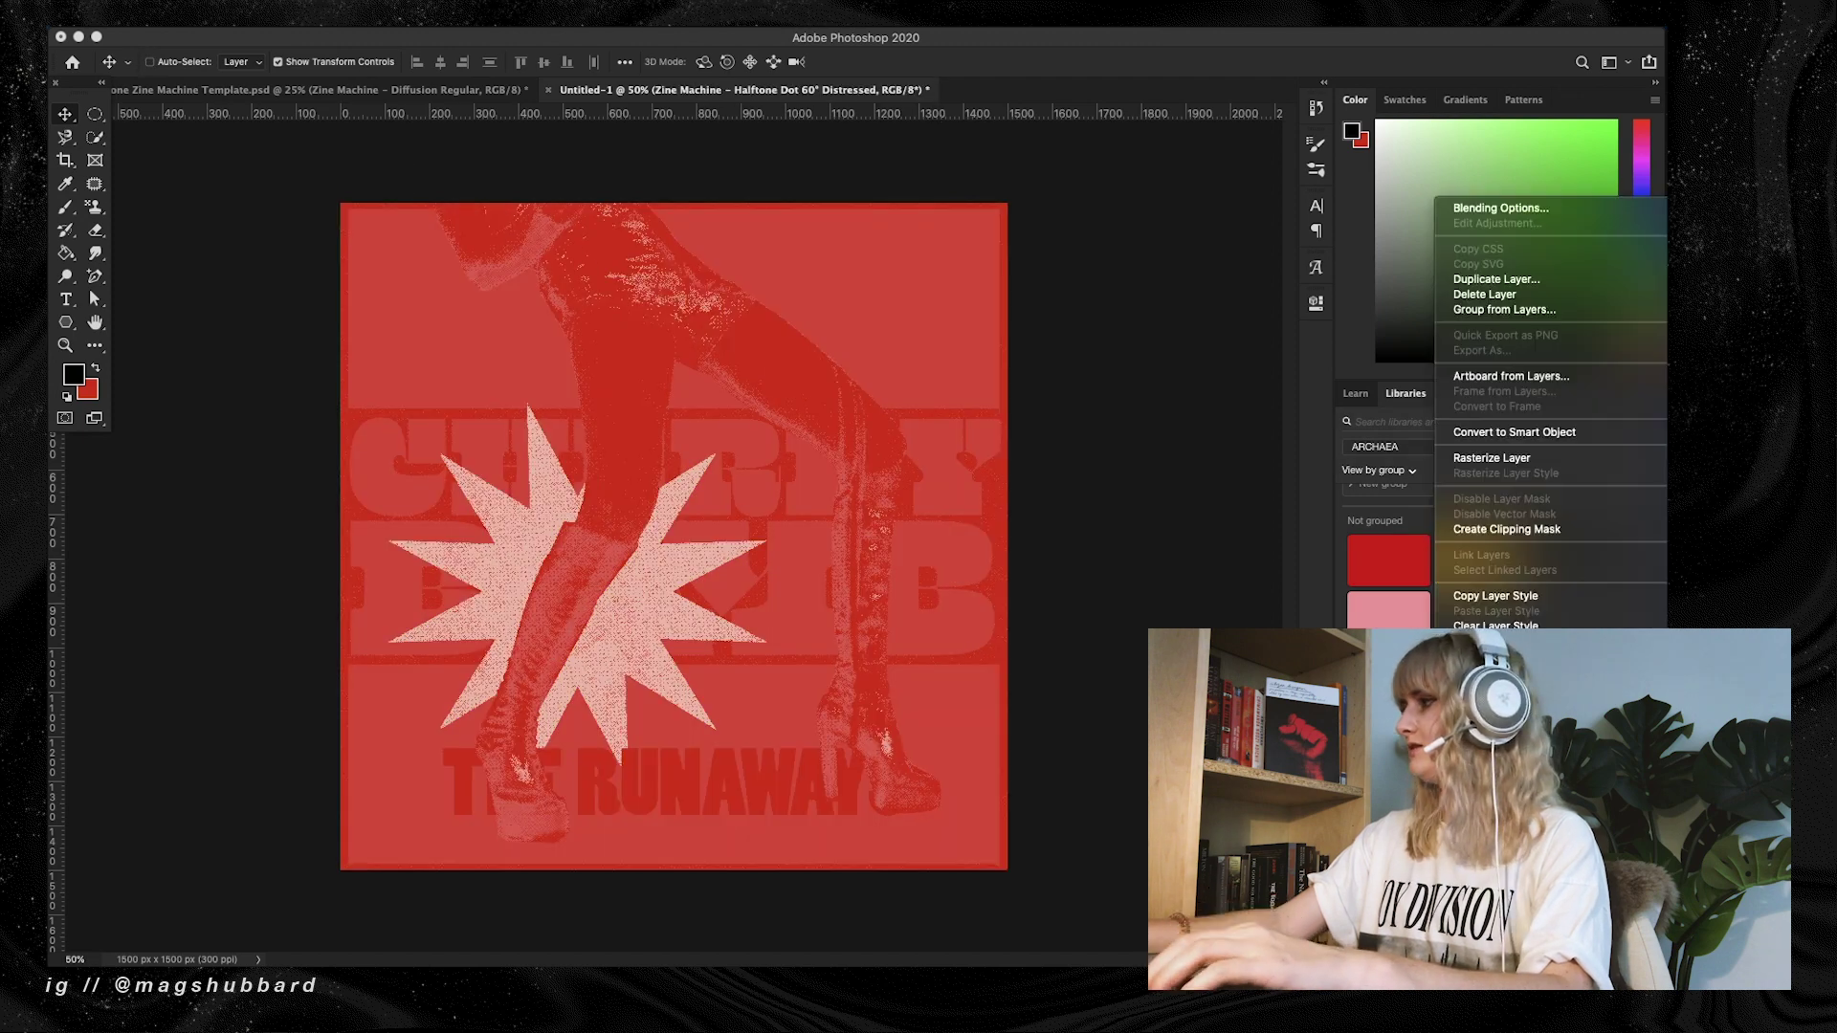
left_click(1489, 529)
right_click(1424, 765)
left_click(1506, 529)
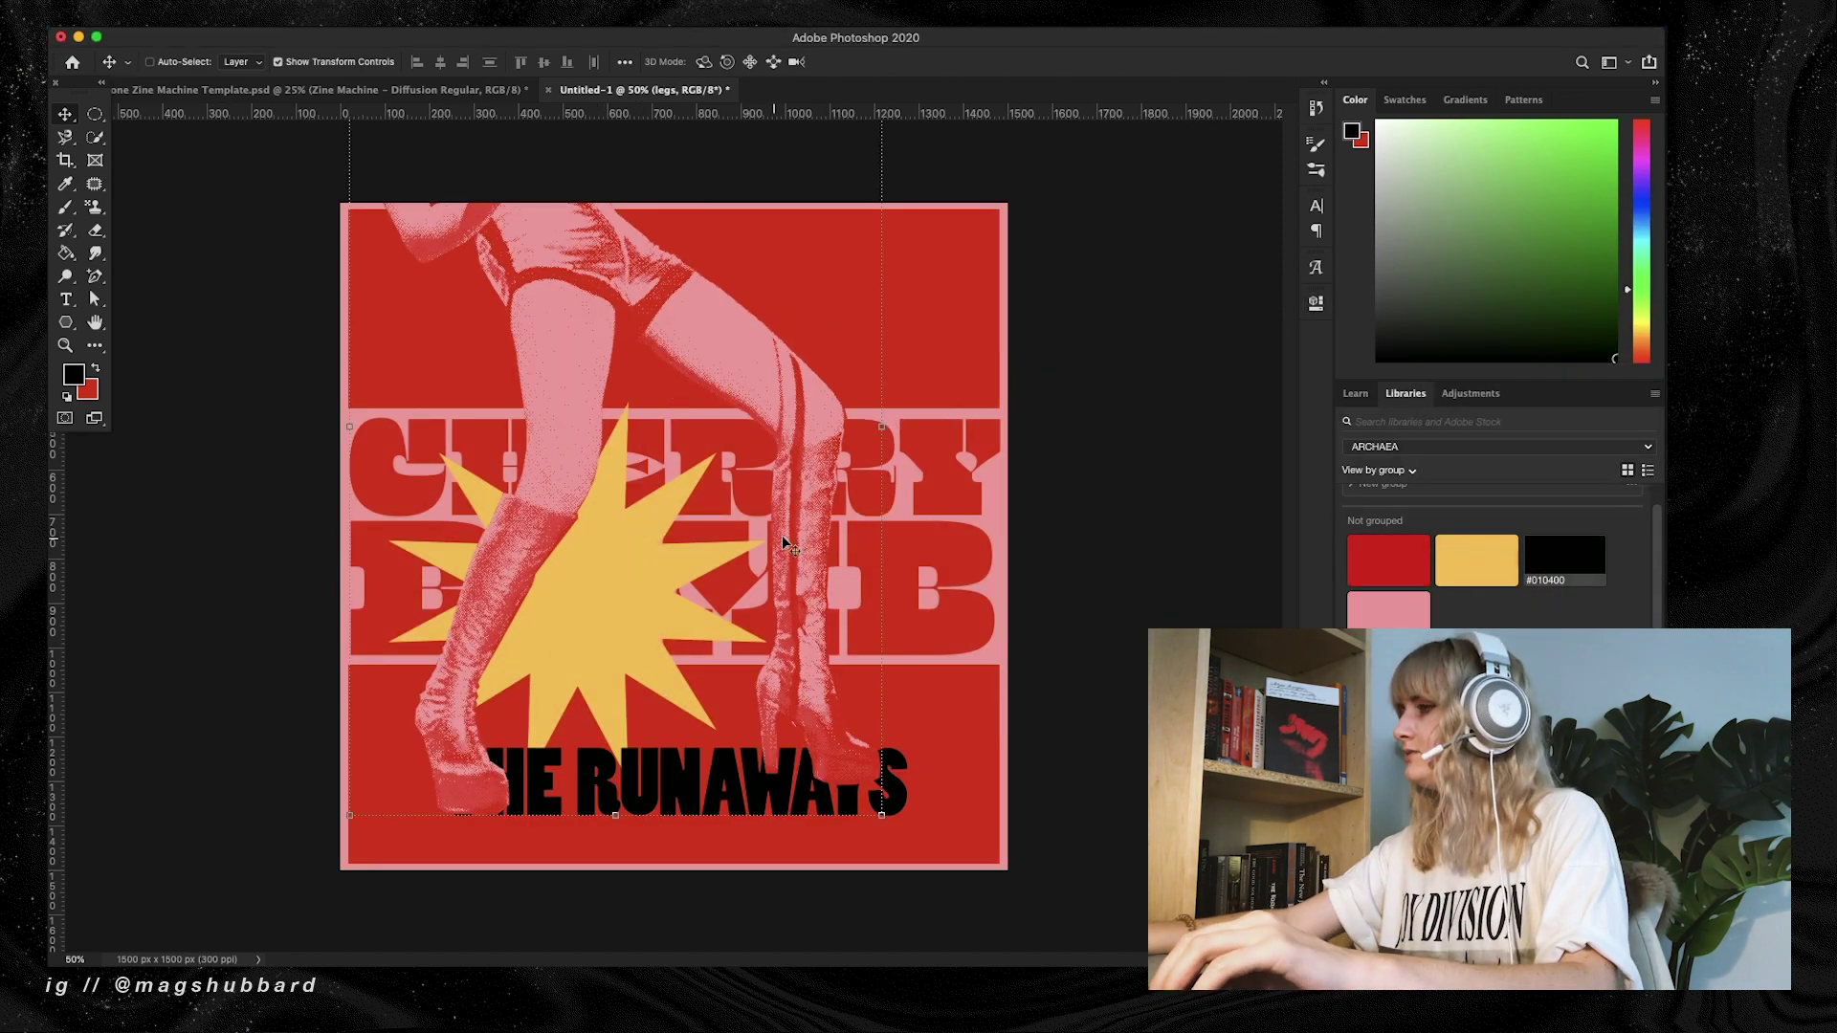
Nudge the halftoned legs slightly, then raise Contrast to 49 and lower Brightness in their Brightness/Contrast adjustment
left_click_drag(816, 530, 824, 538)
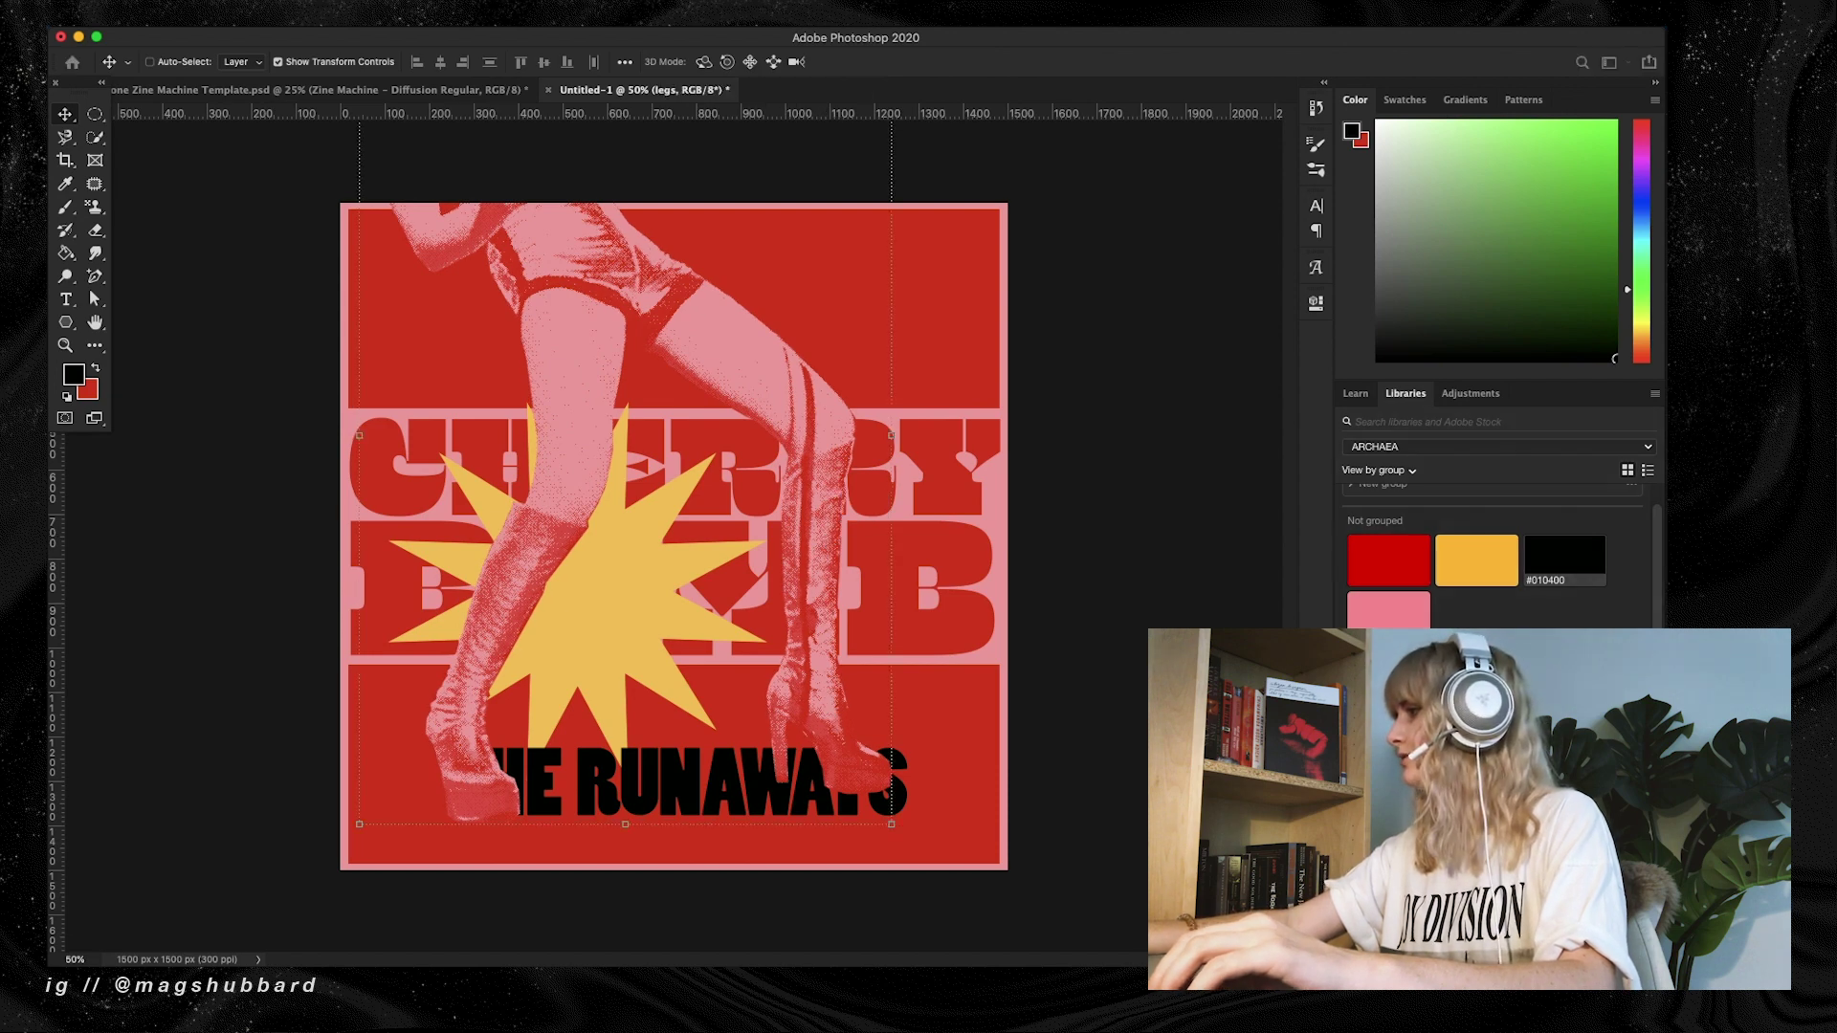
left_click_drag(1165, 439, 1219, 441)
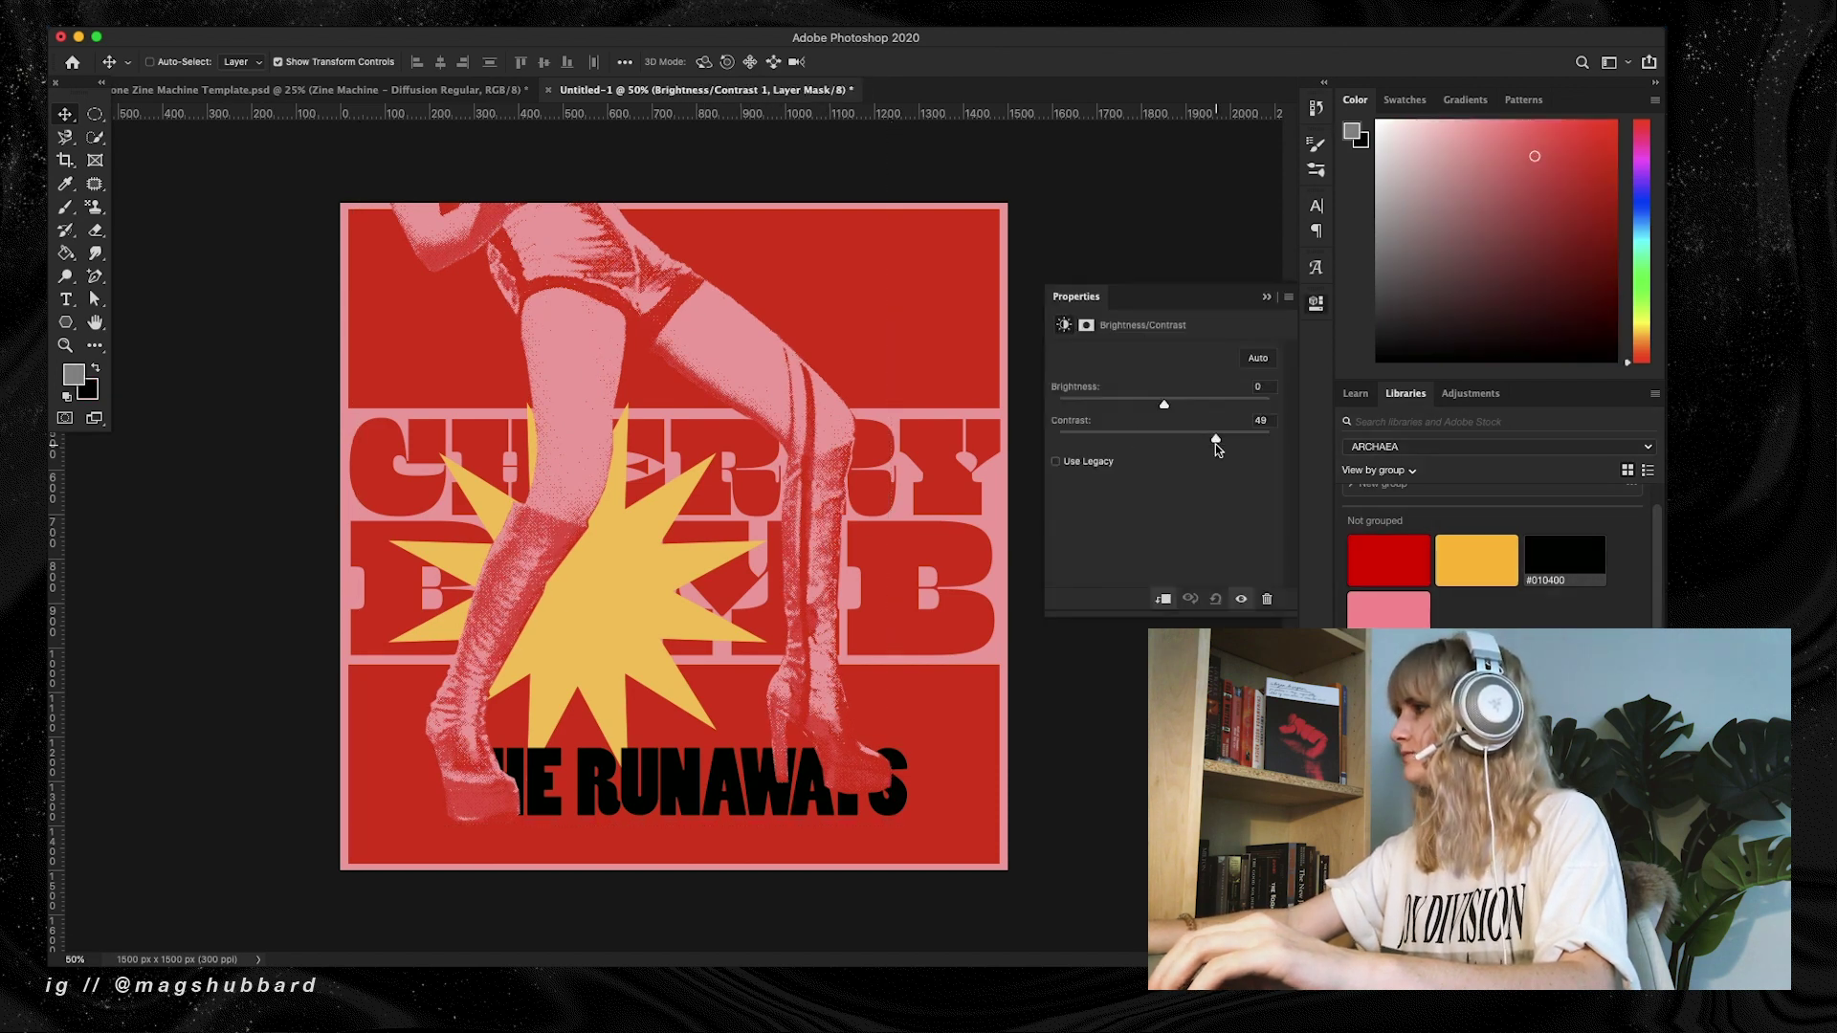
left_click_drag(1164, 405, 1125, 406)
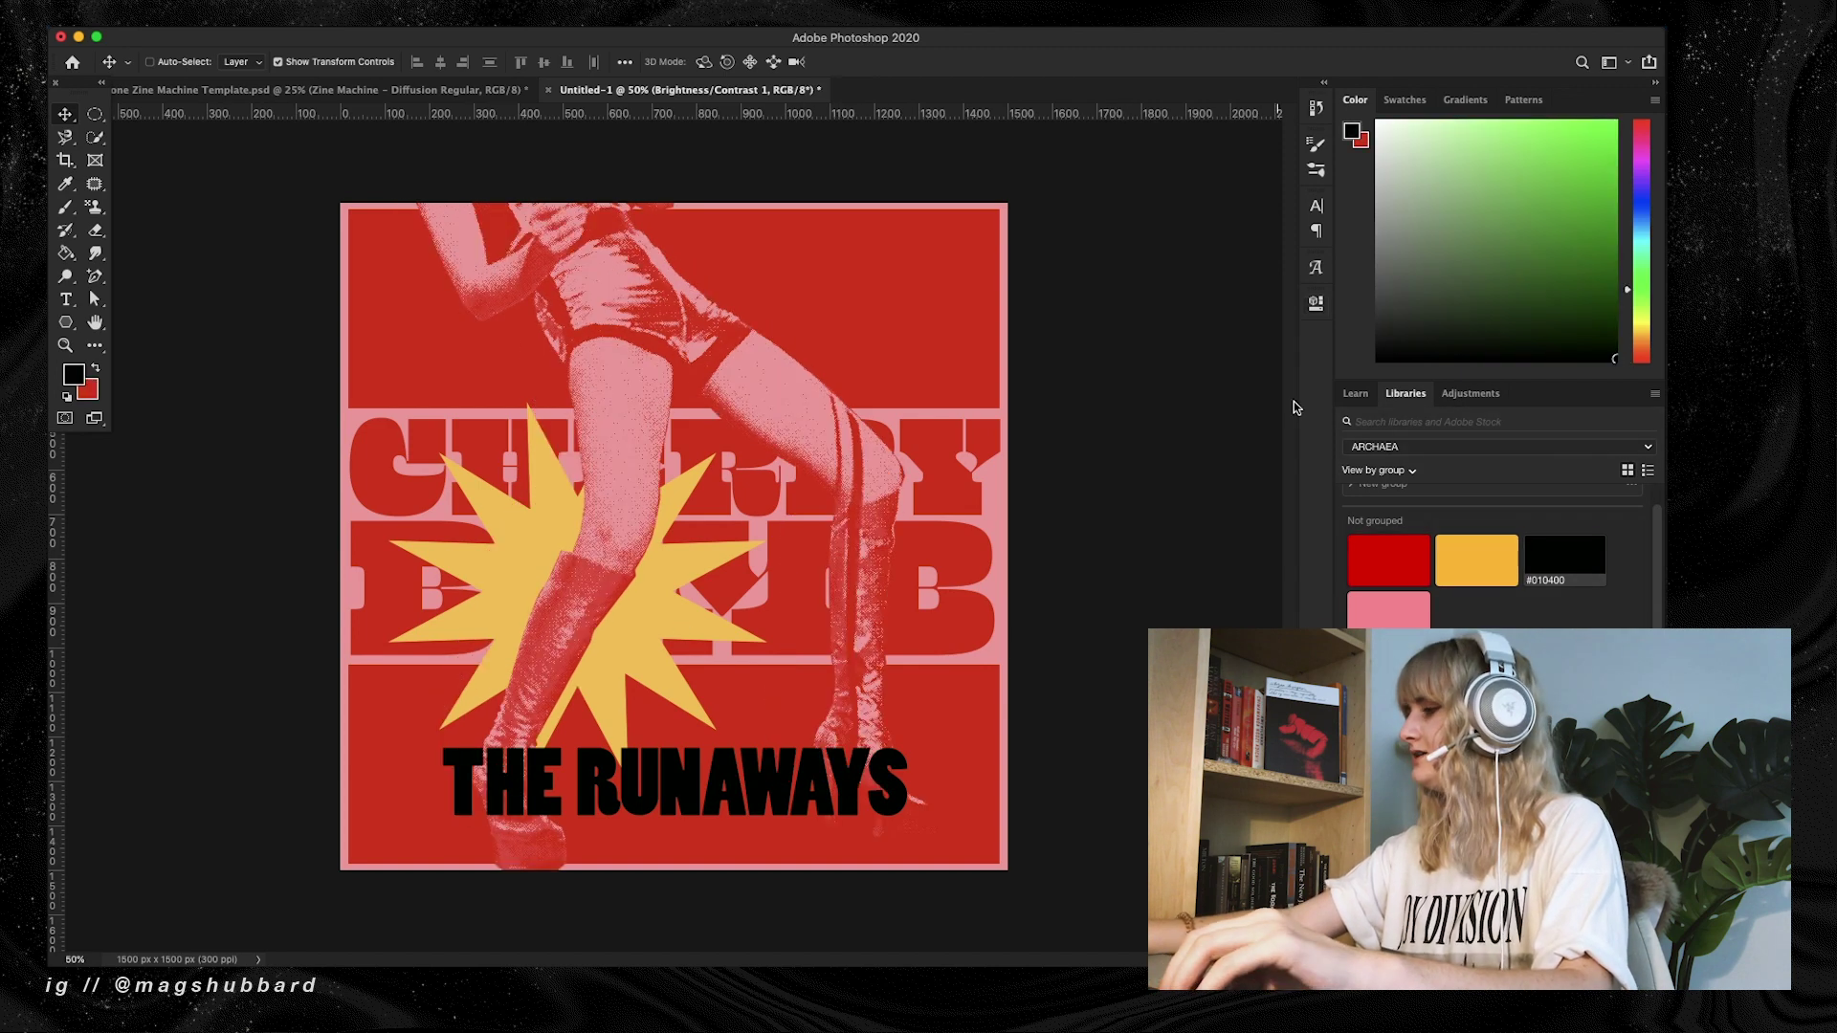
Duplicate the THE RUNAWAYS text above the CHERRY lettering and retype the copy as CHCHCHCHCHCH-
left_click(1435, 759)
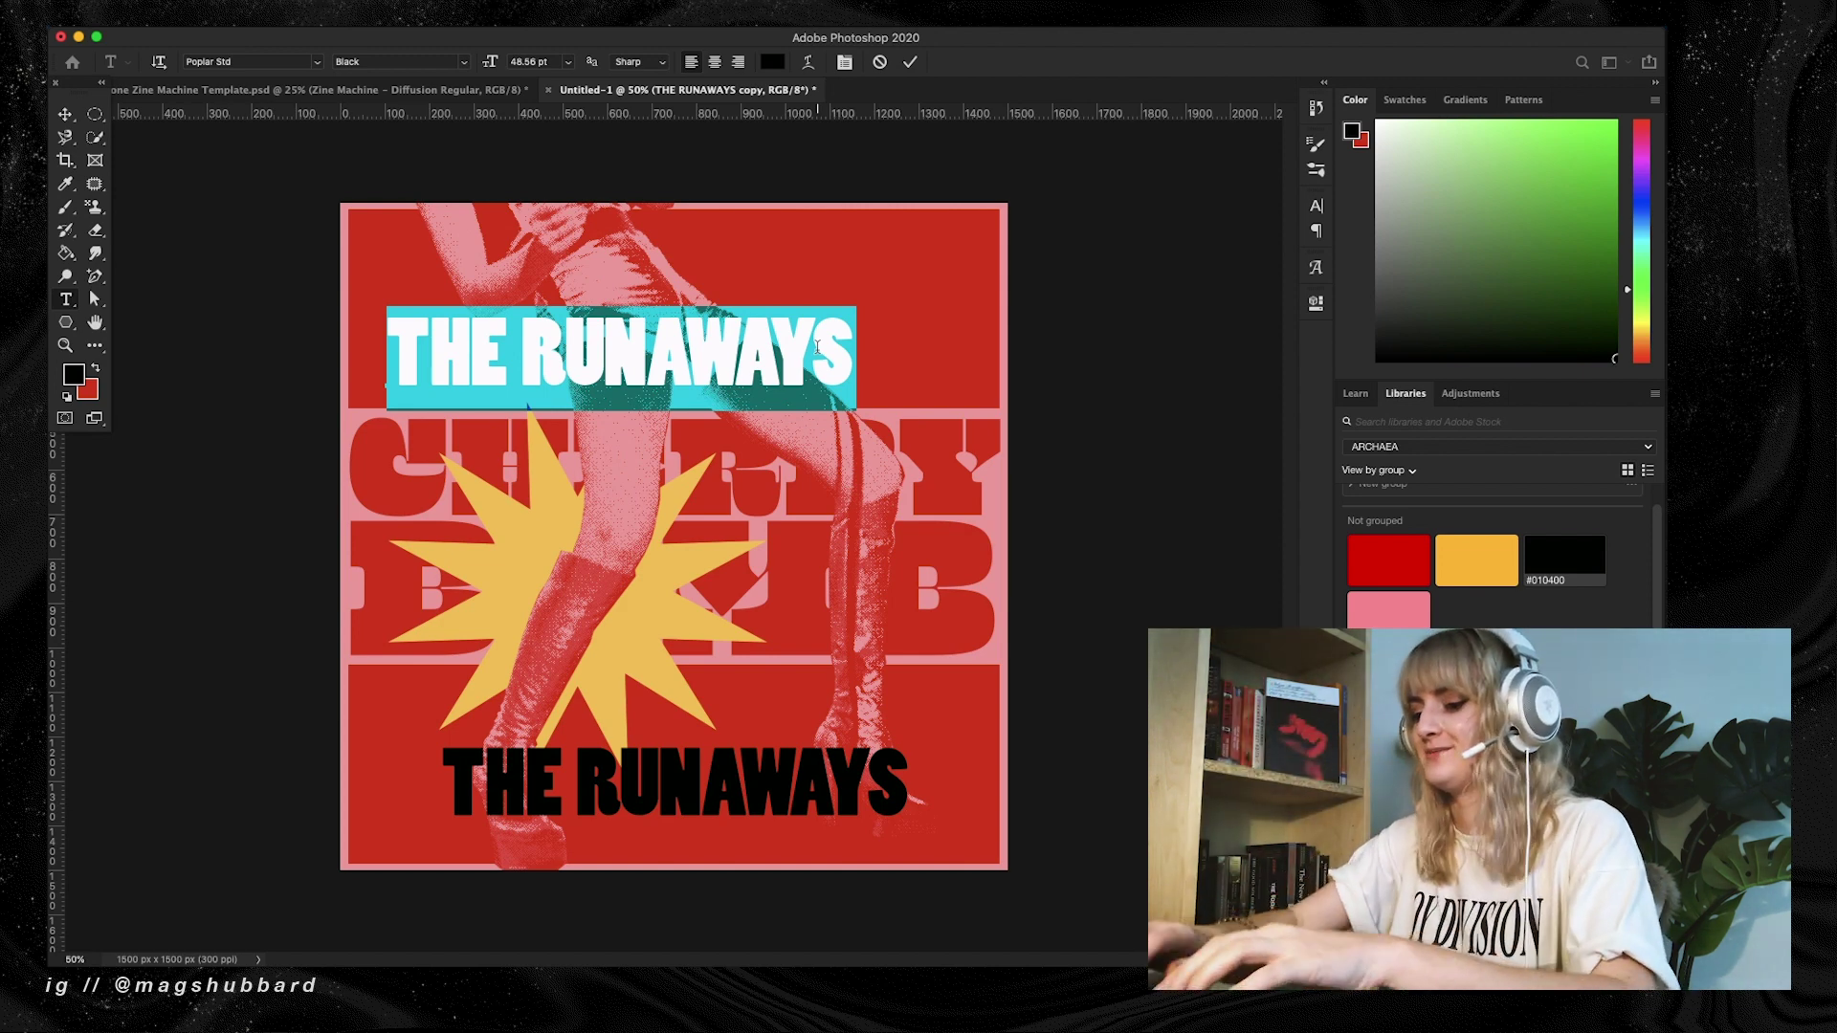
type("Ch")
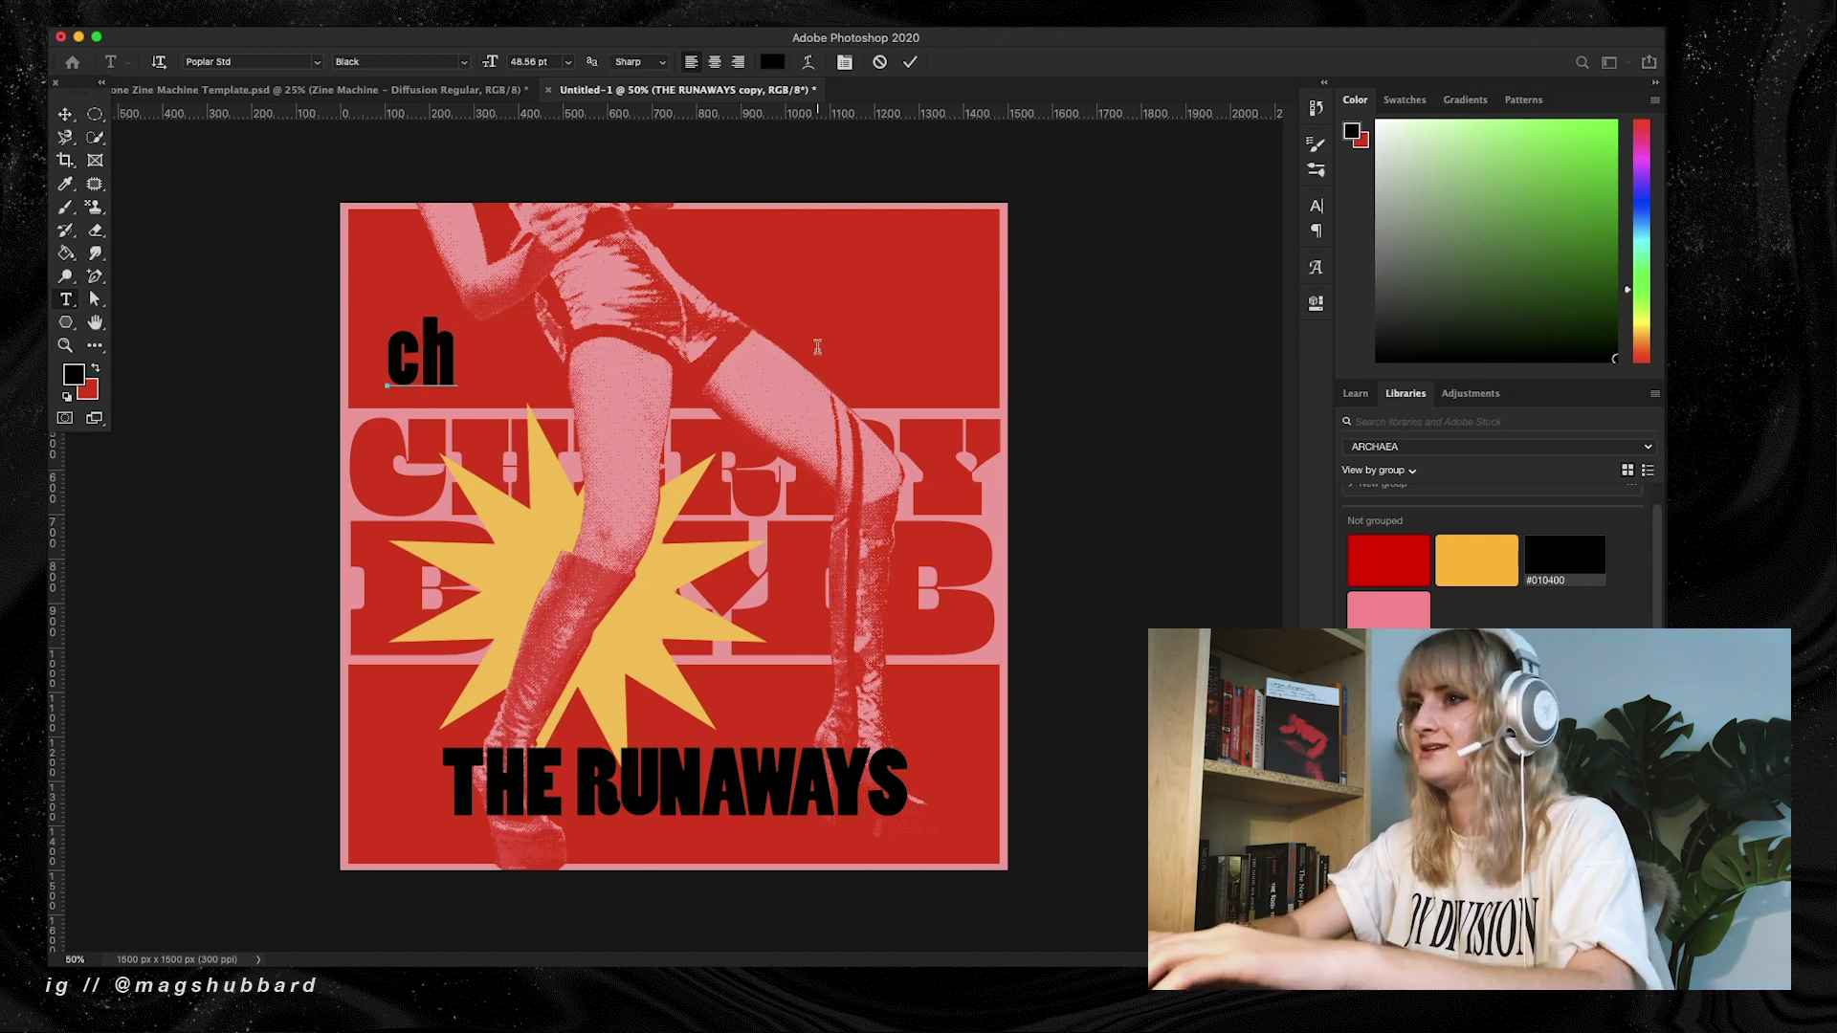
key("BackSpace")
key("BackSpace")
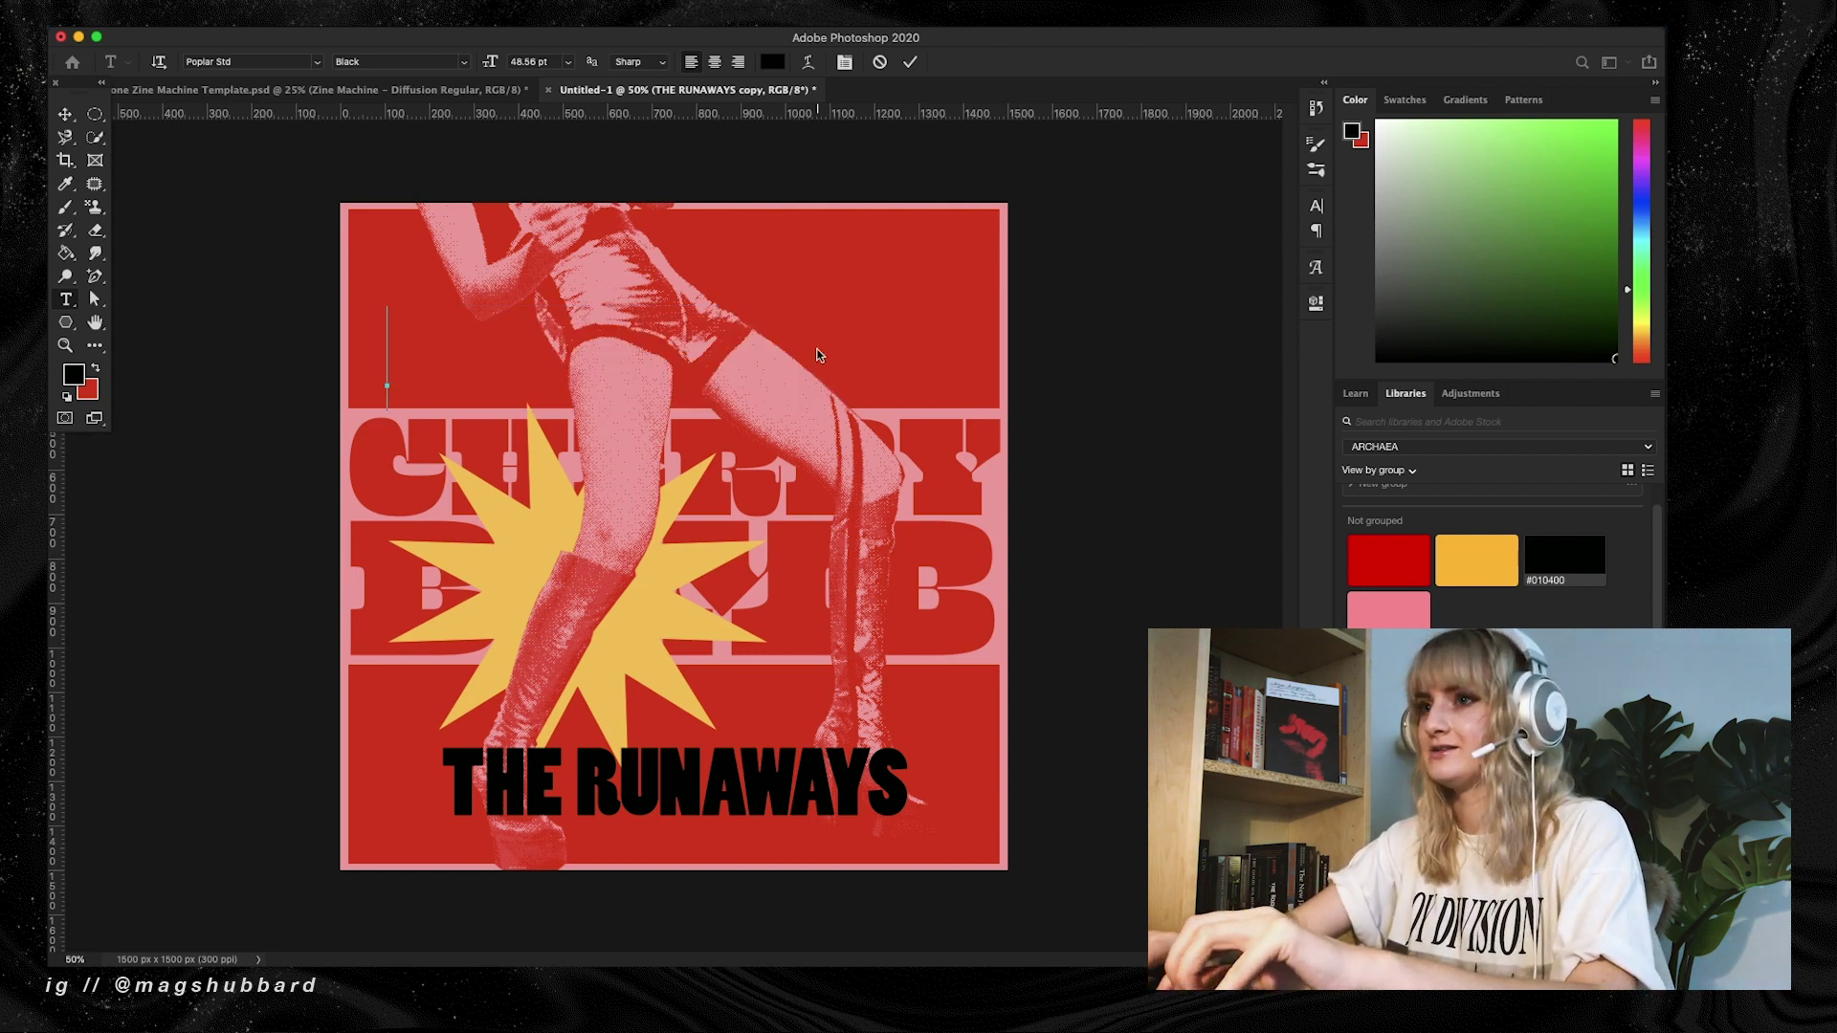
type("C")
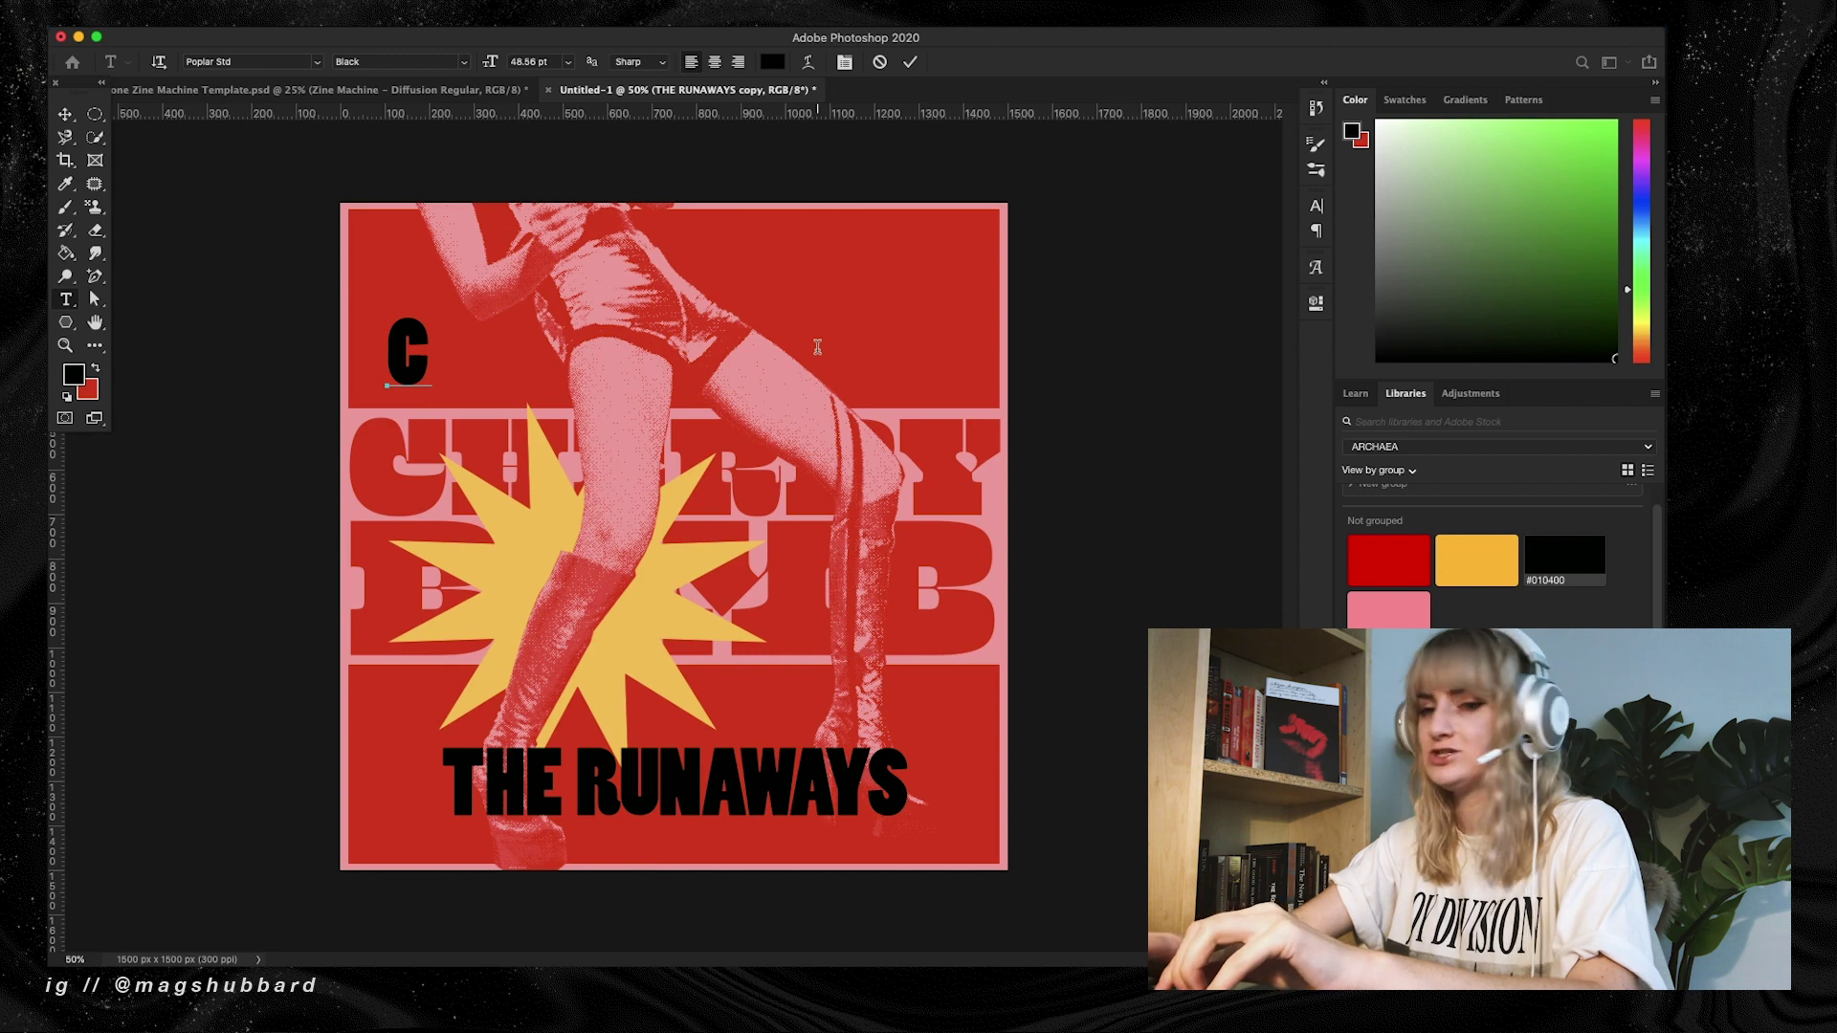
type("HCHCHCHCHCH-")
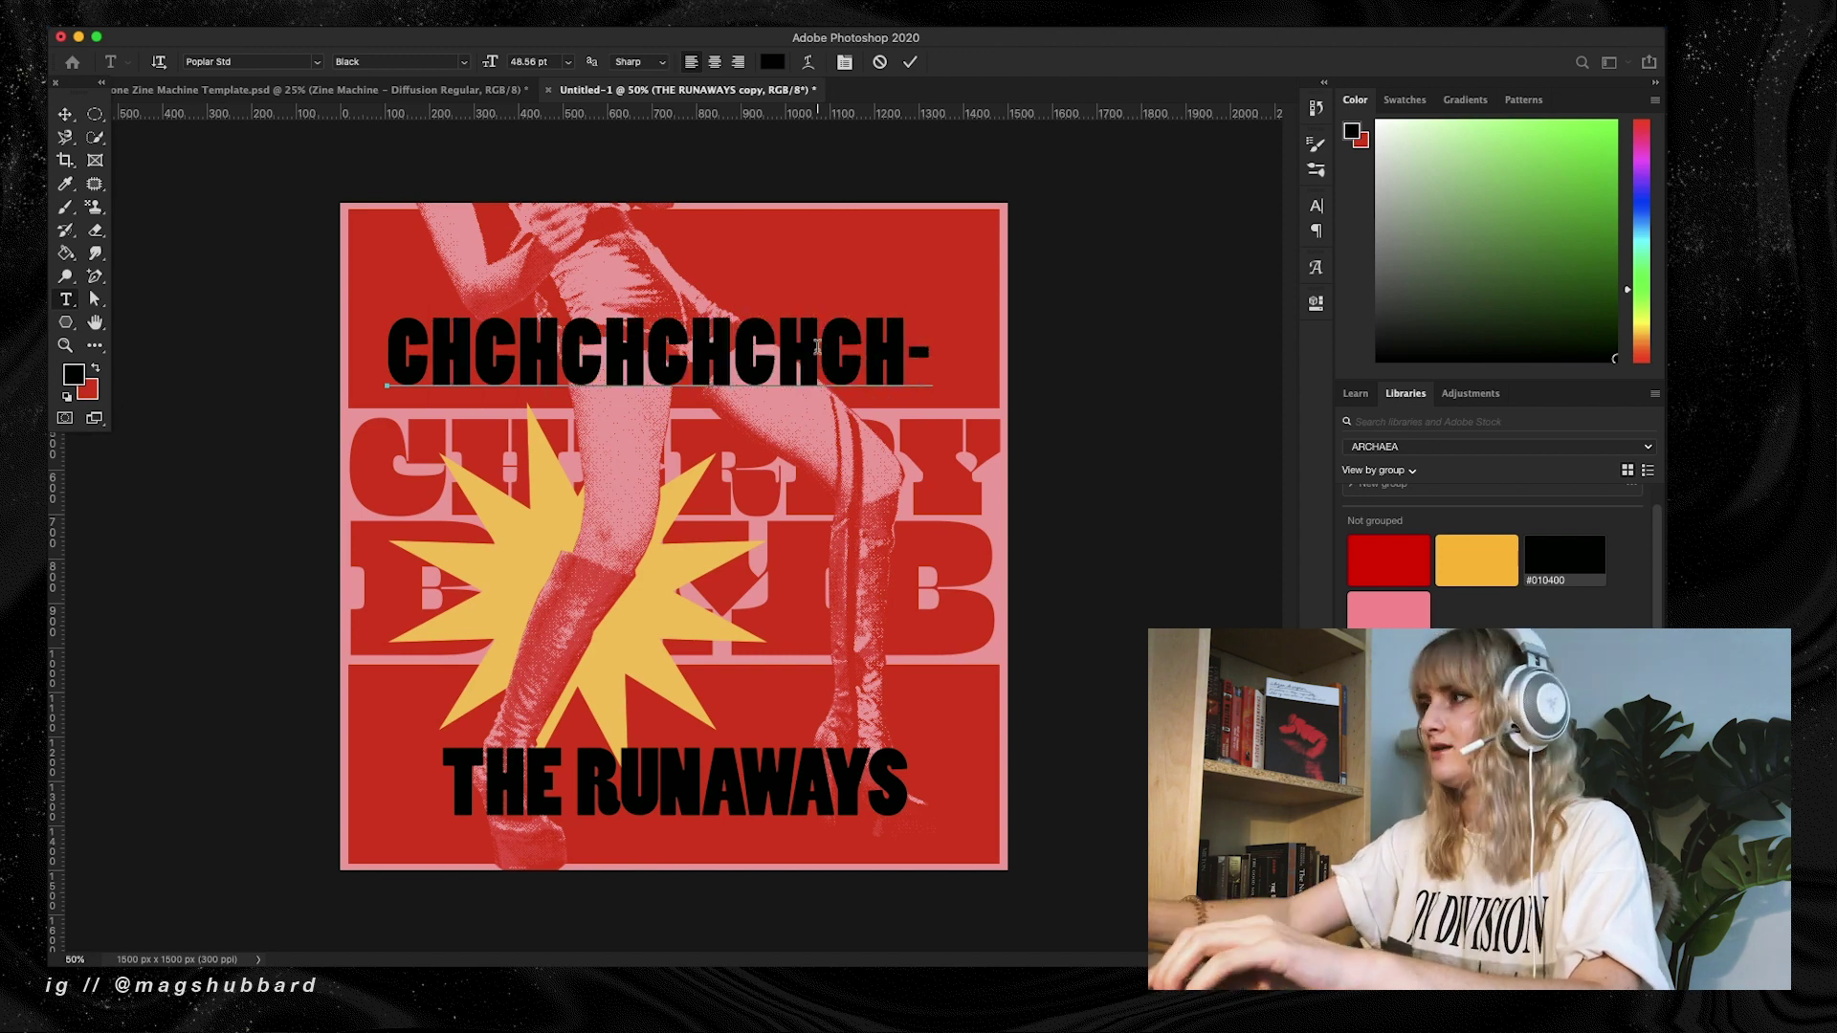
Shrink the CHCHCHCHCHCH- text, place it just above the left end of CHERRY, and colour it pink
key("Escape")
key("v")
left_click_drag(933, 314, 557, 373)
key("Return")
left_click(1411, 609)
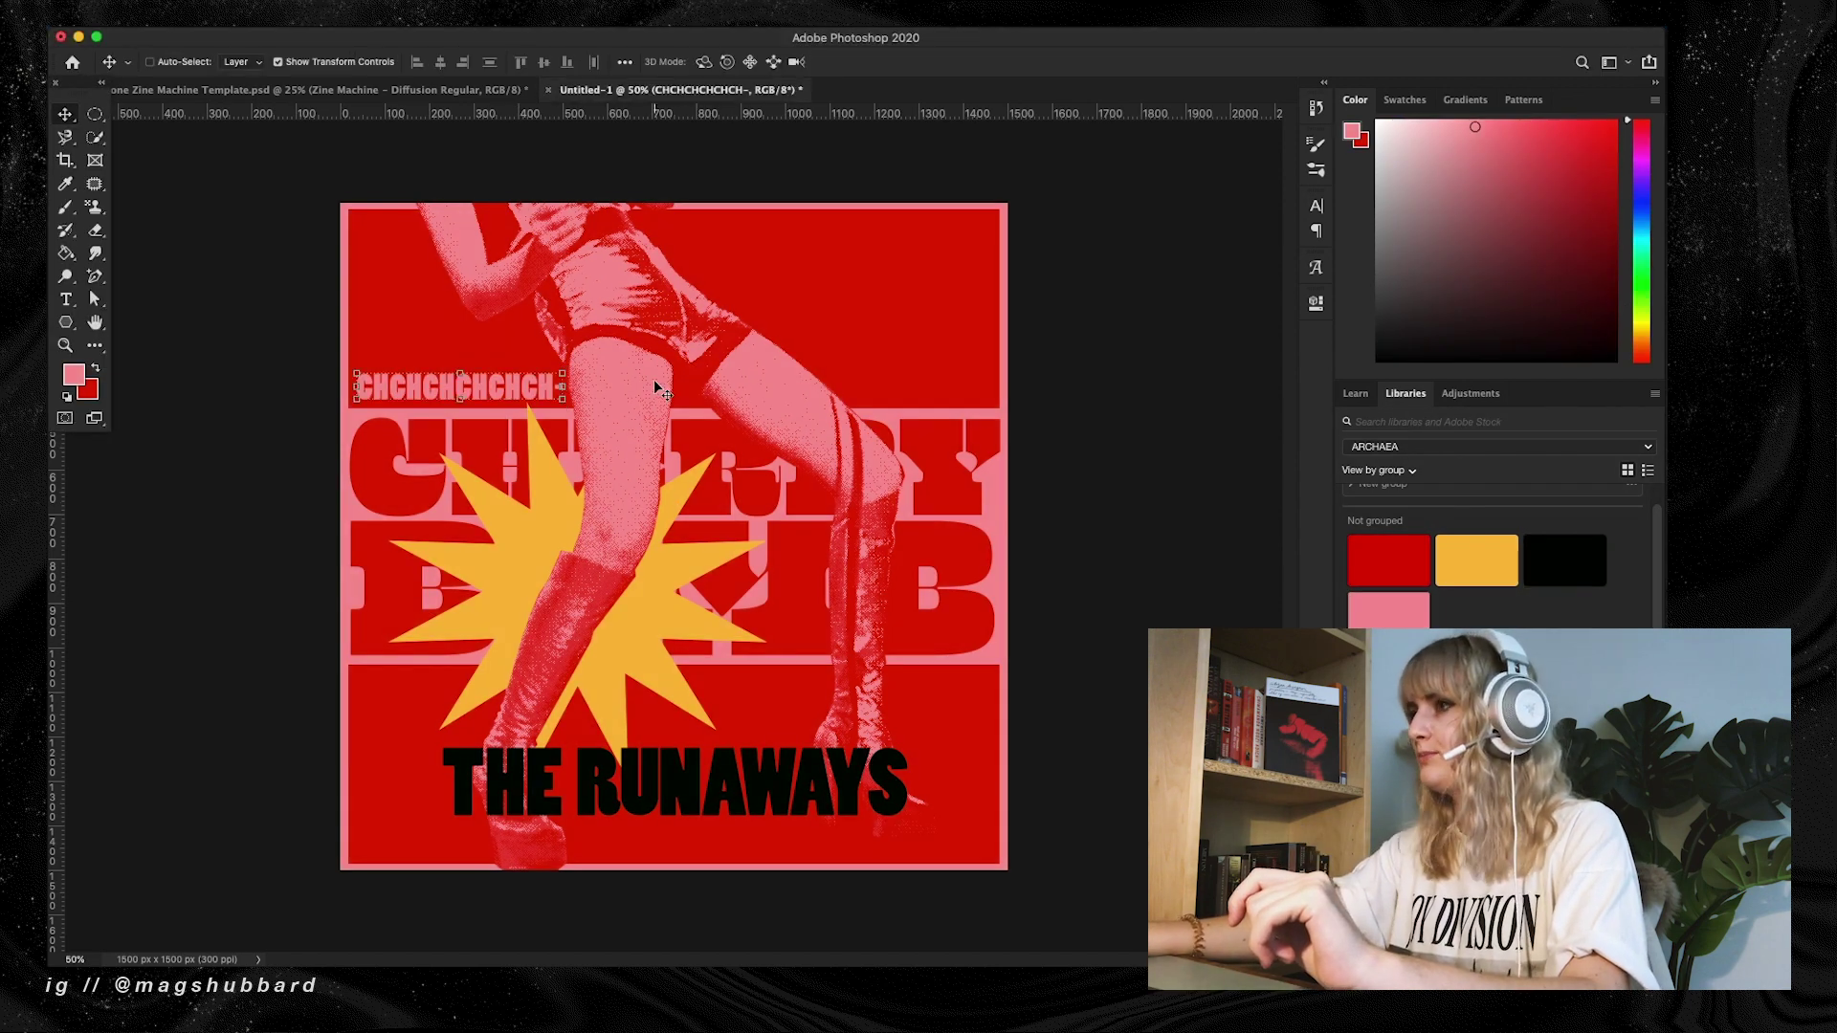
Move THE RUNAWAYS title into the upper right corner of the design and recolour it pink
left_click_drag(834, 840, 916, 313)
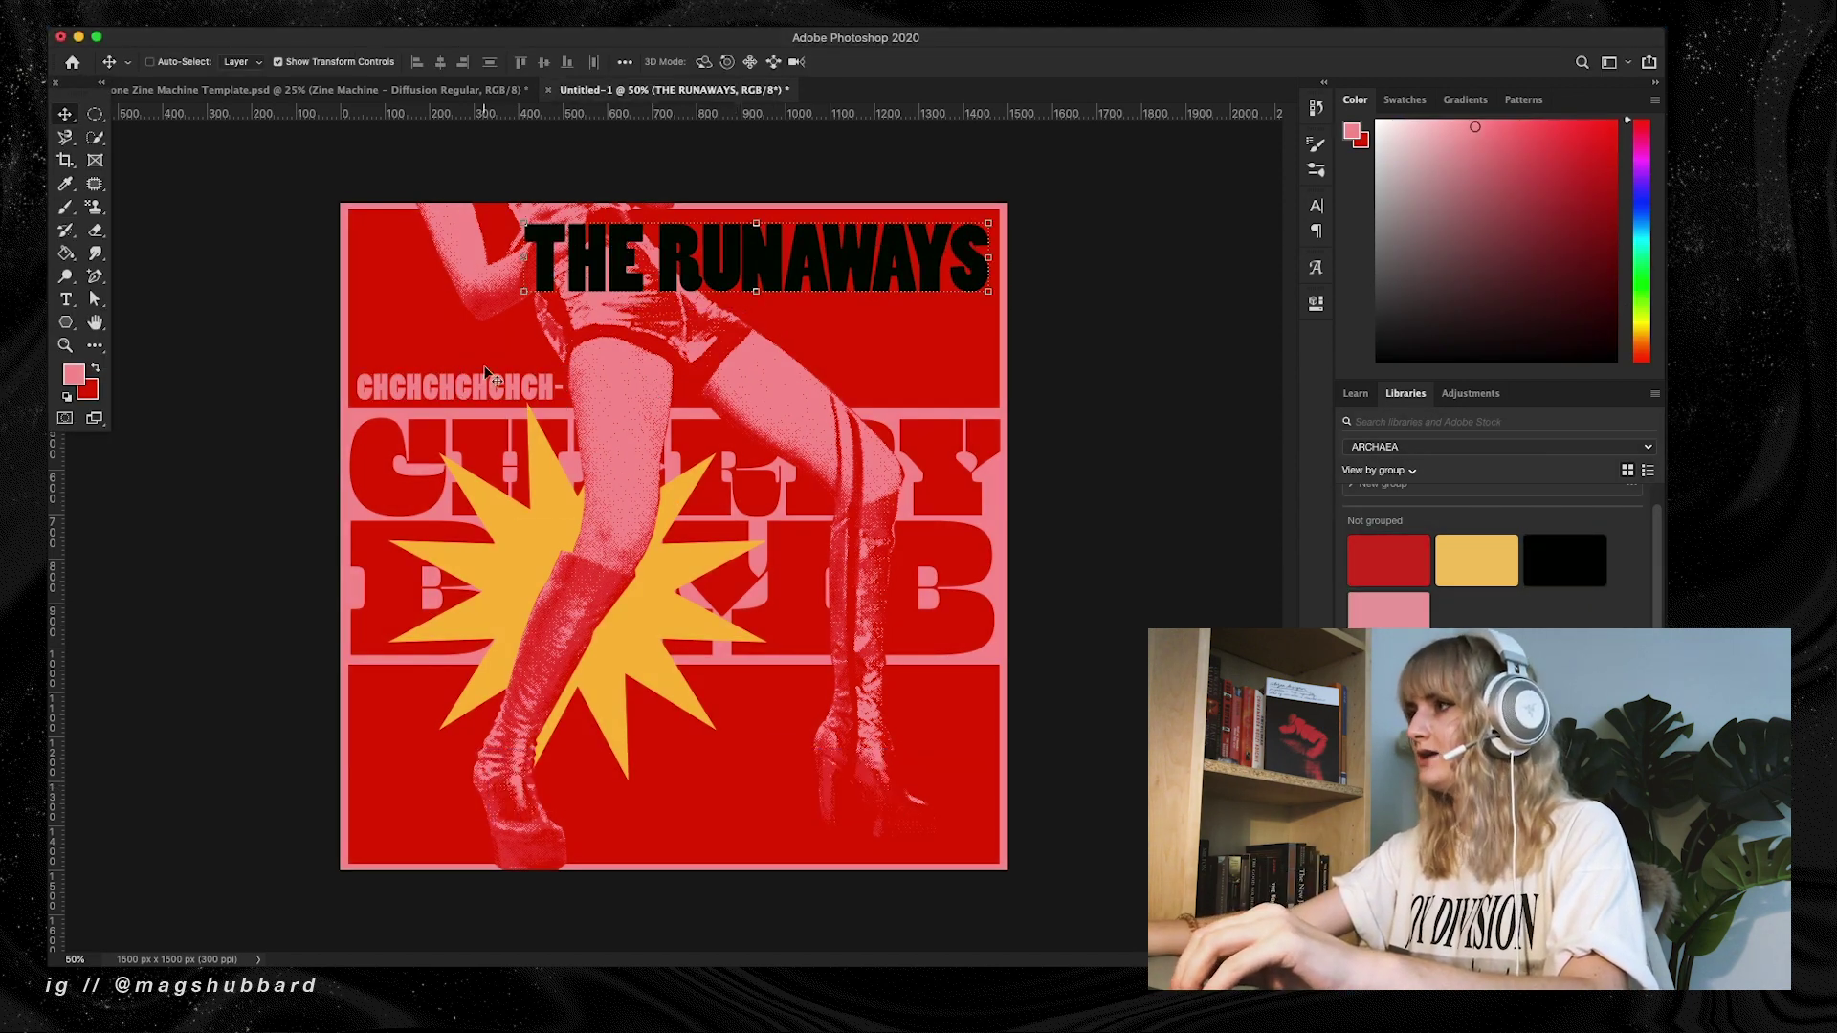
double_click(1382, 794)
left_click(771, 63)
key("Return")
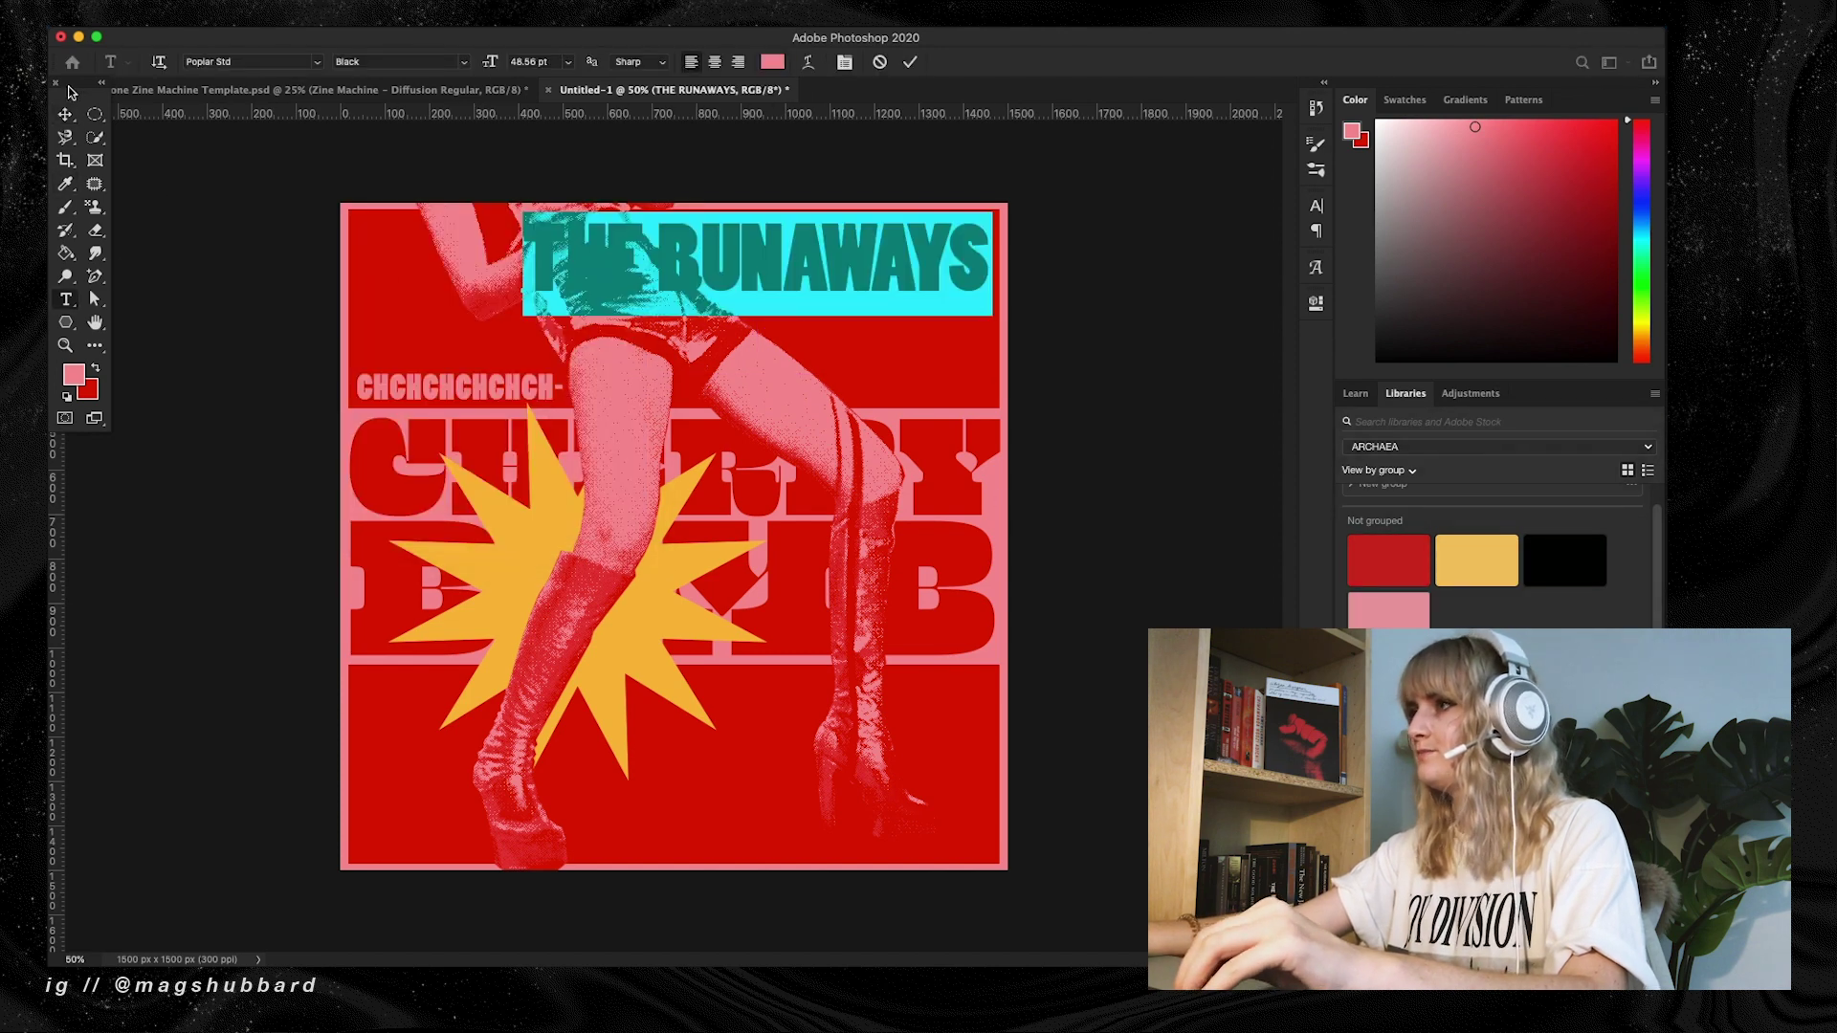
key("super+Return")
Scale down THE RUNAWAYS title and place it in the upper left corner of the design
key("super+t")
left_click_drag(523, 291, 672, 268)
key("Return")
left_click(65, 136)
key("v")
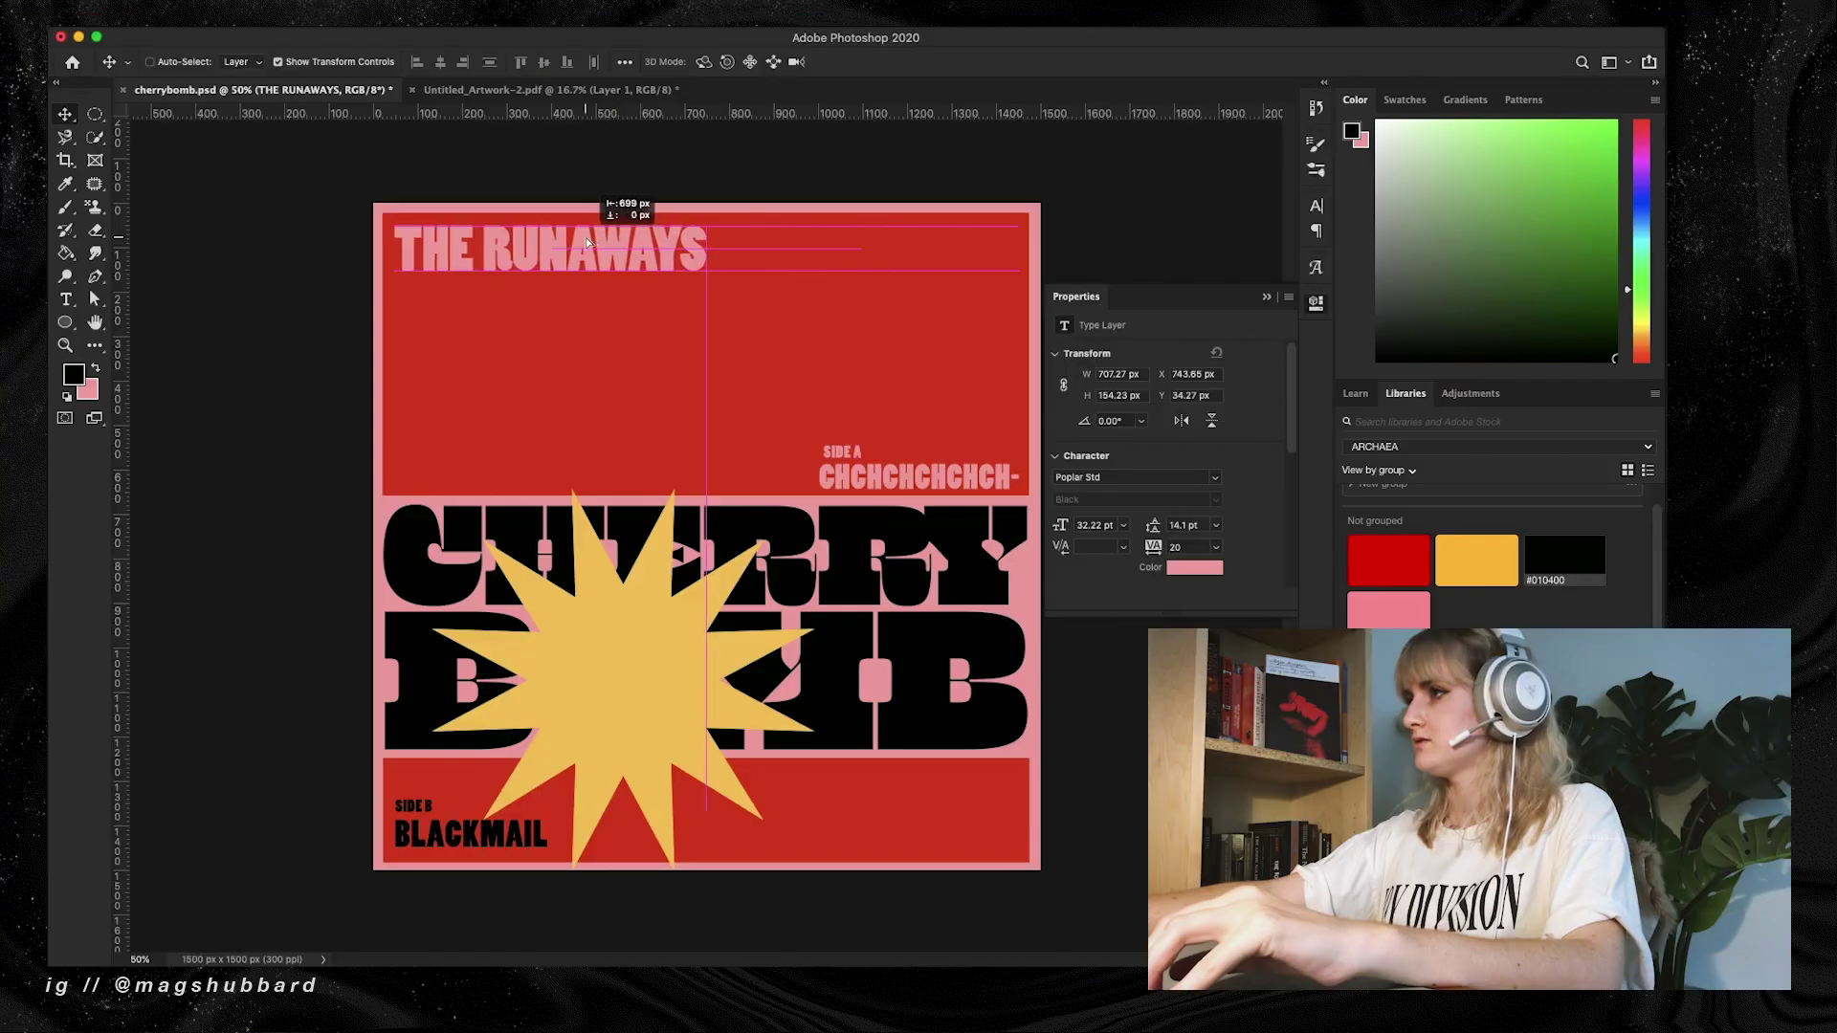
left_click_drag(589, 245, 589, 244)
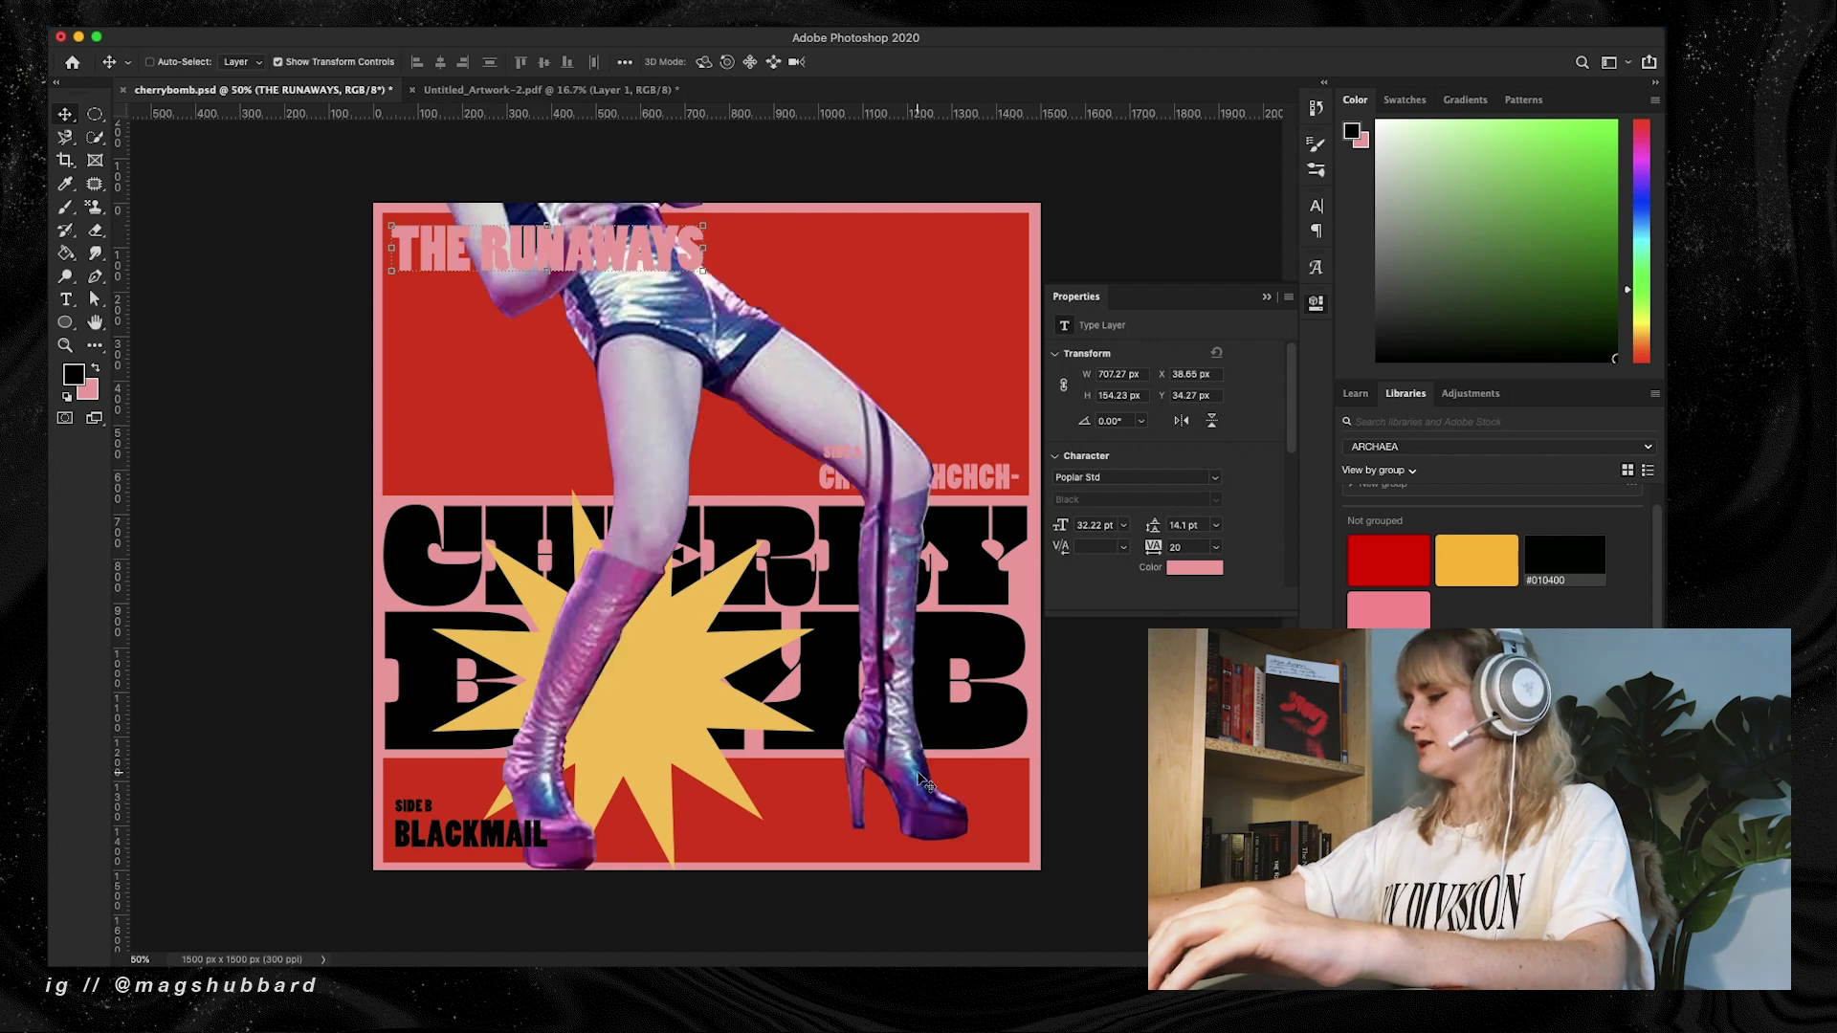
Flip the halftoned legs layer horizontally and scale it down to about 1074 by 1570 px
left_click(1445, 804)
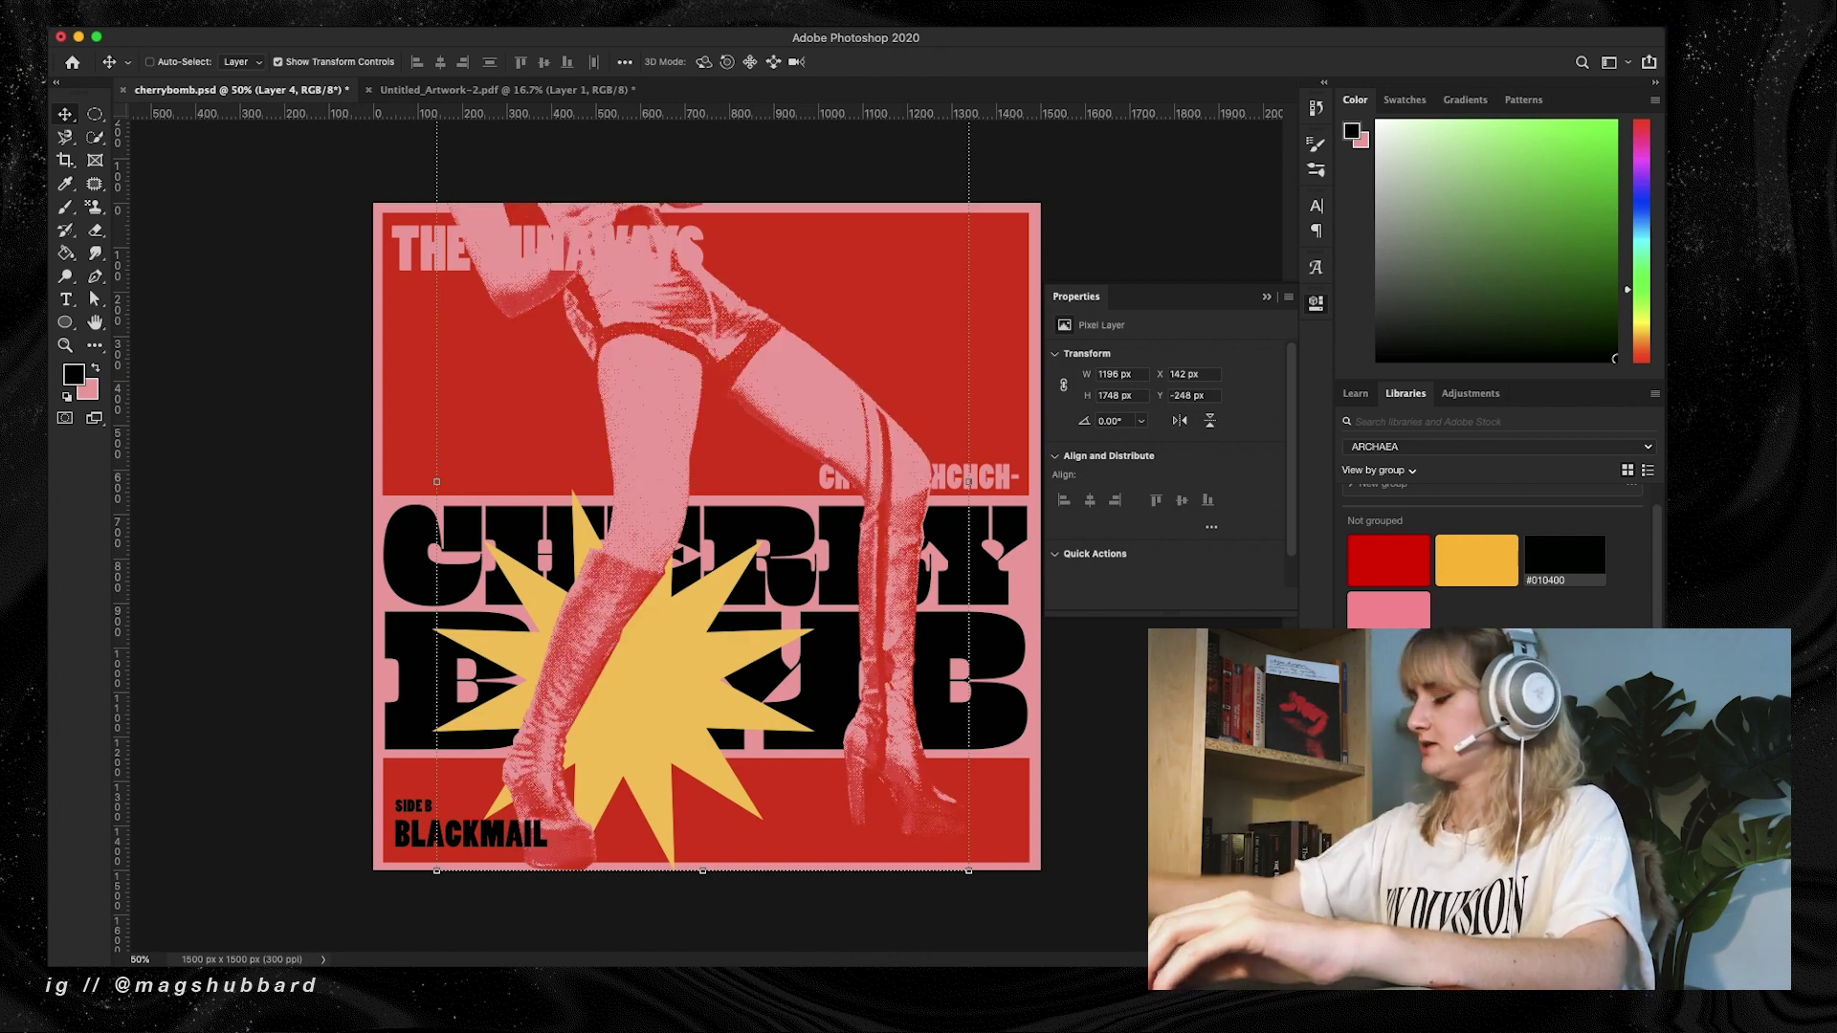
left_click(1444, 827)
left_click(228, 16)
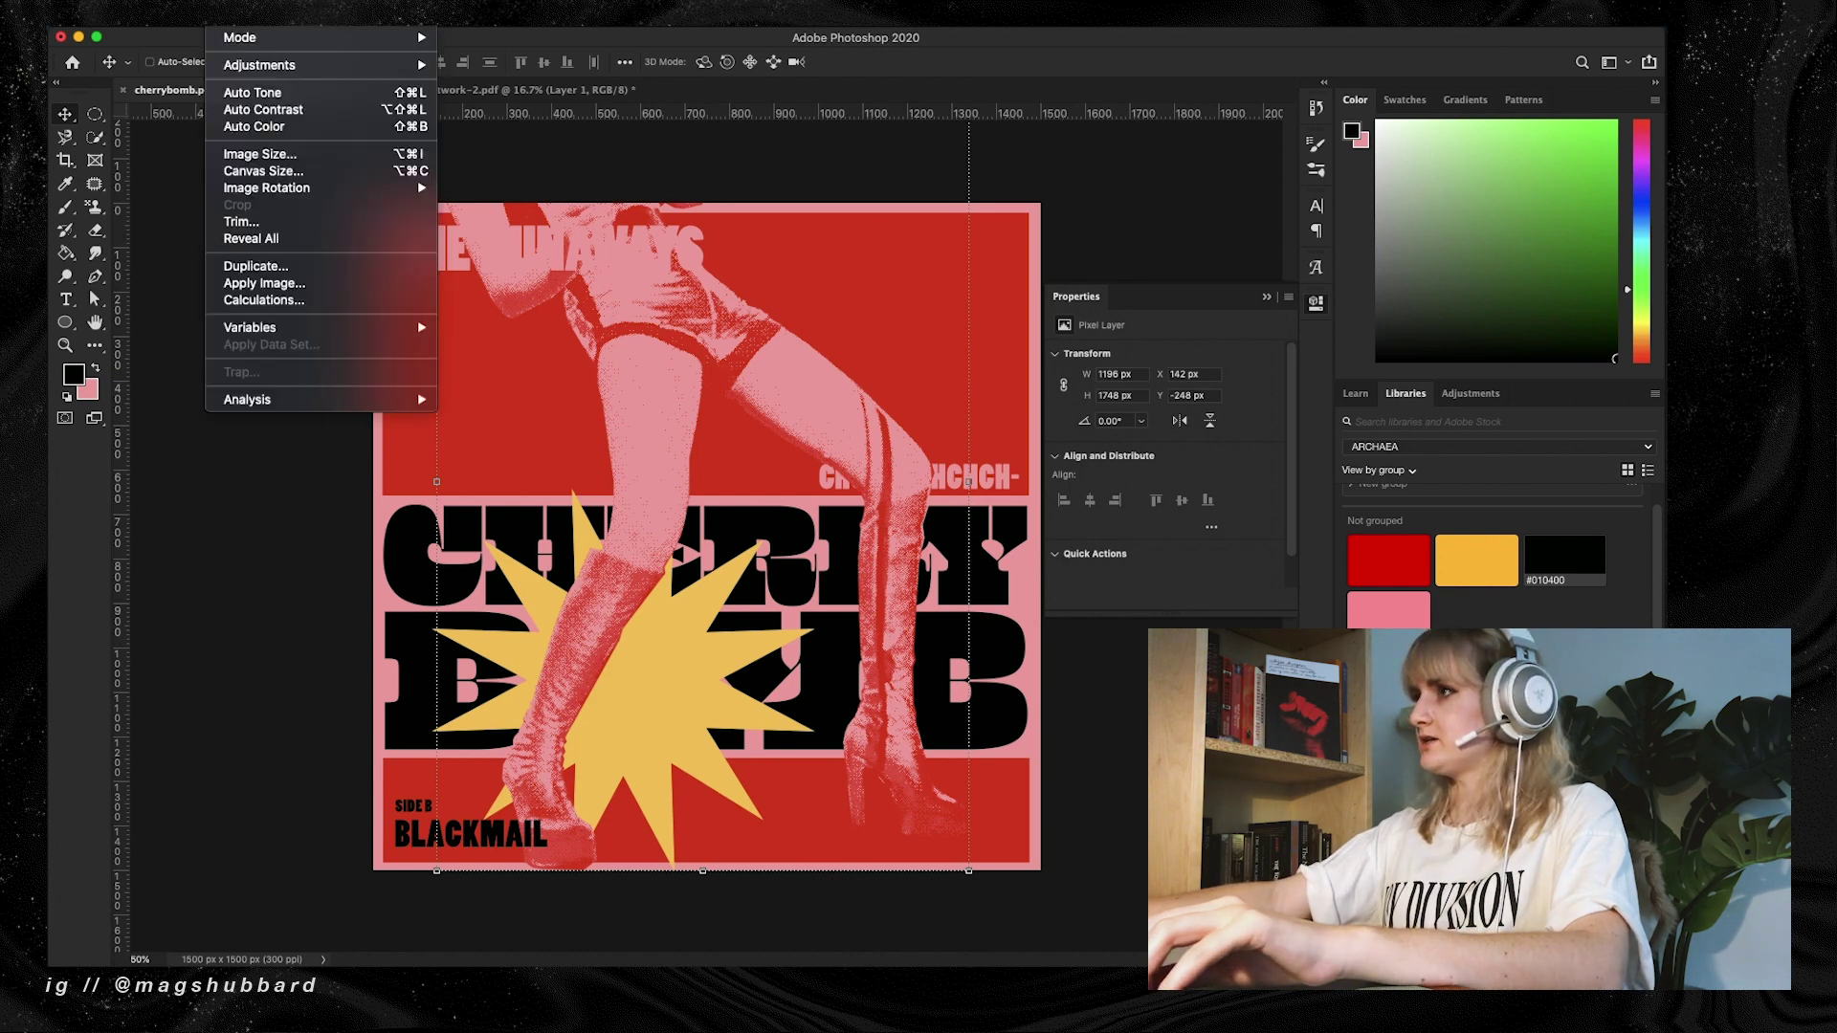
mouse_move(227, 39)
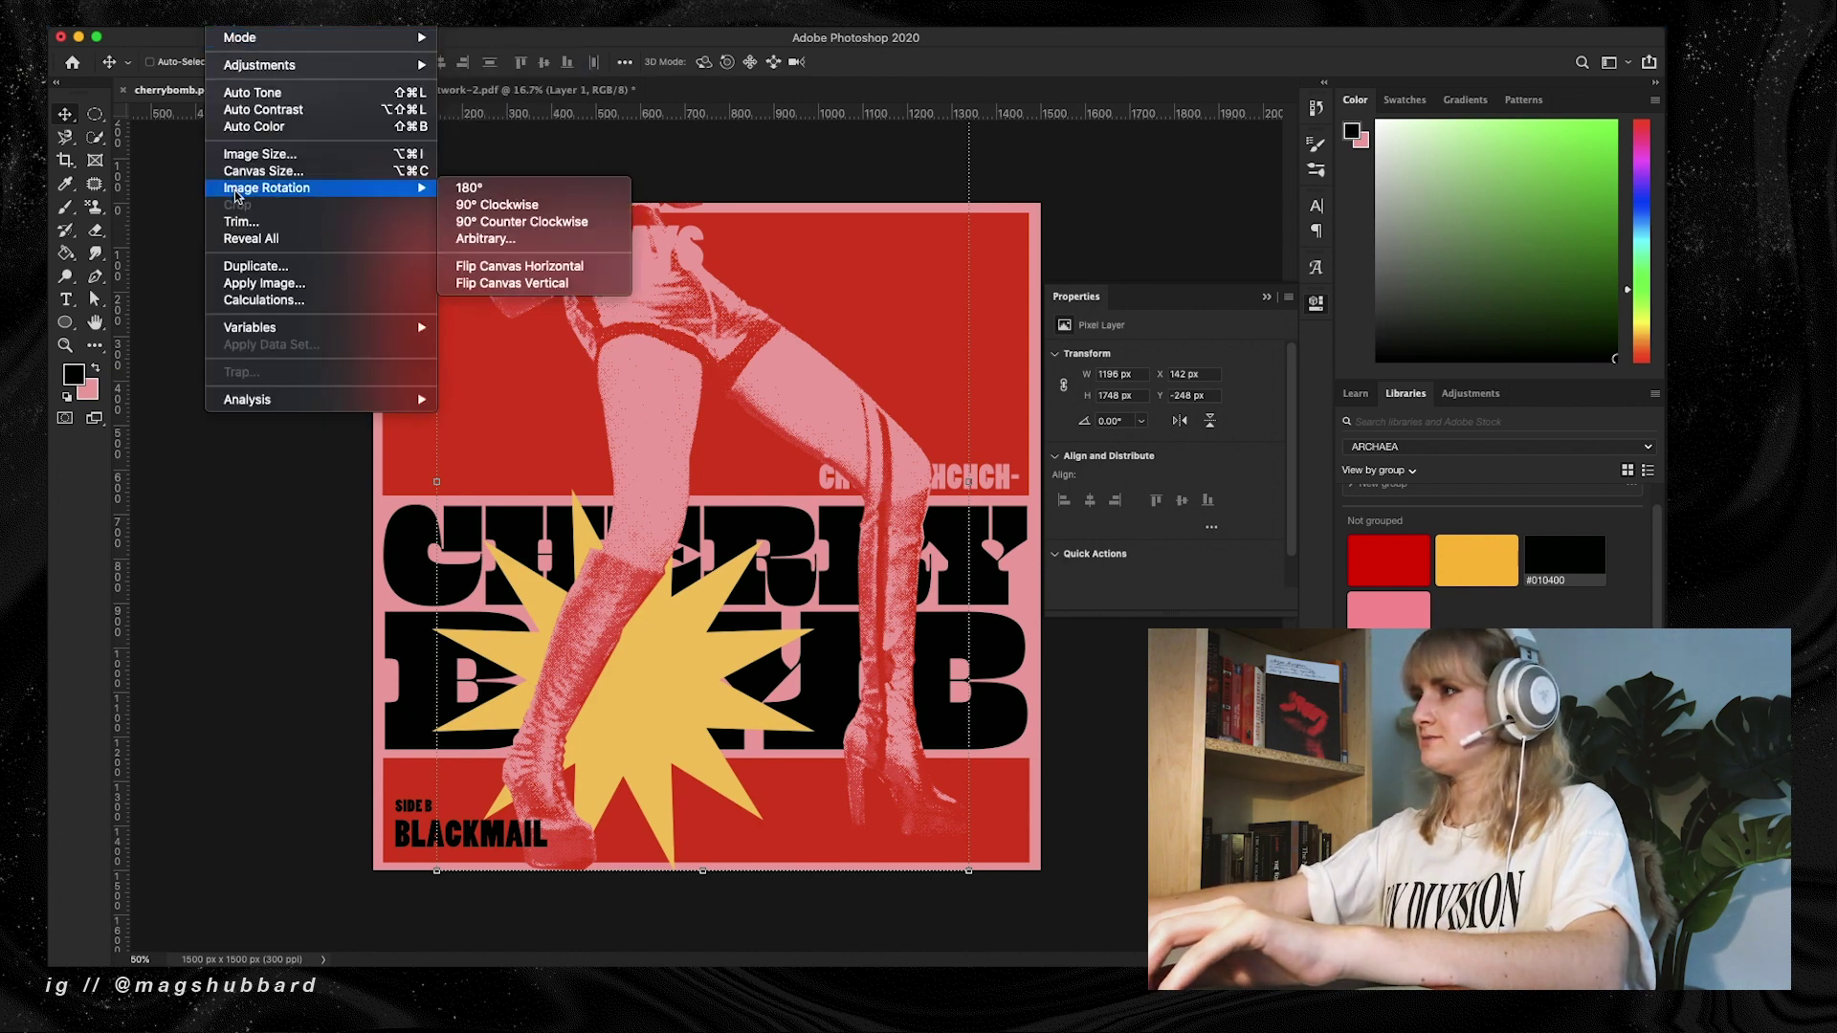
mouse_move(364, 427)
left_click(536, 708)
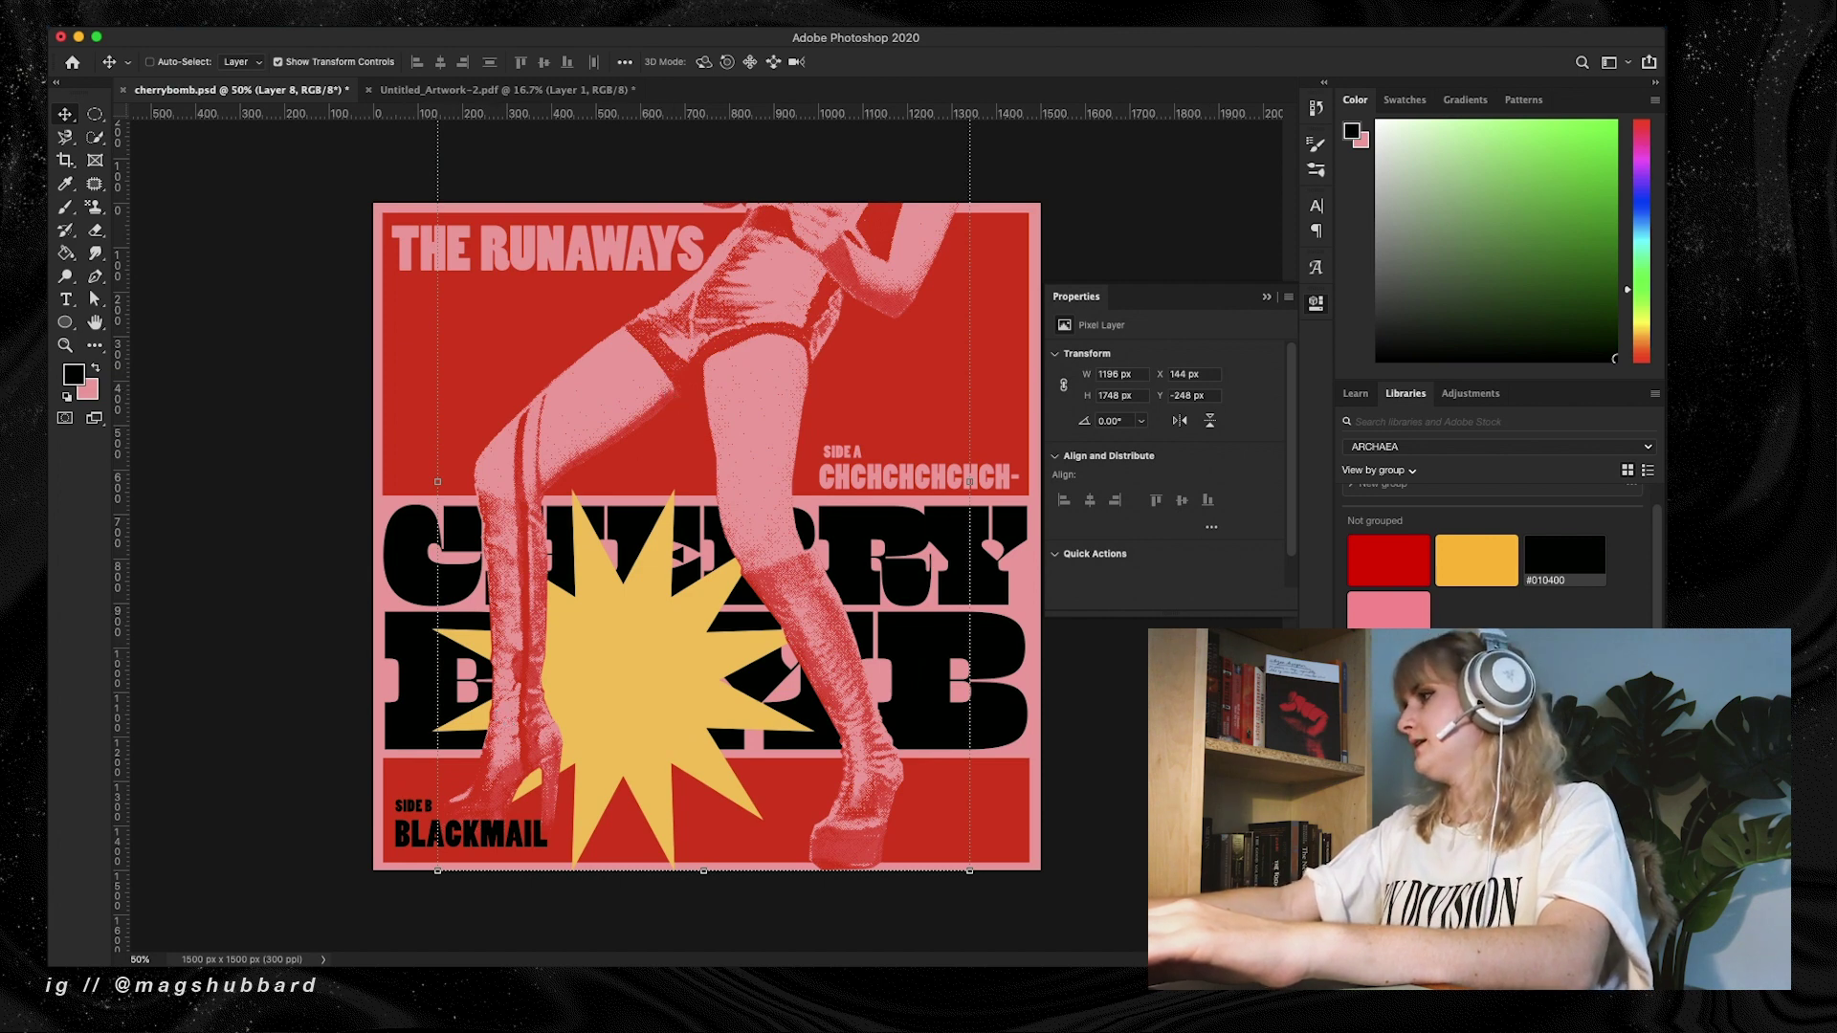
left_click_drag(972, 870, 869, 810)
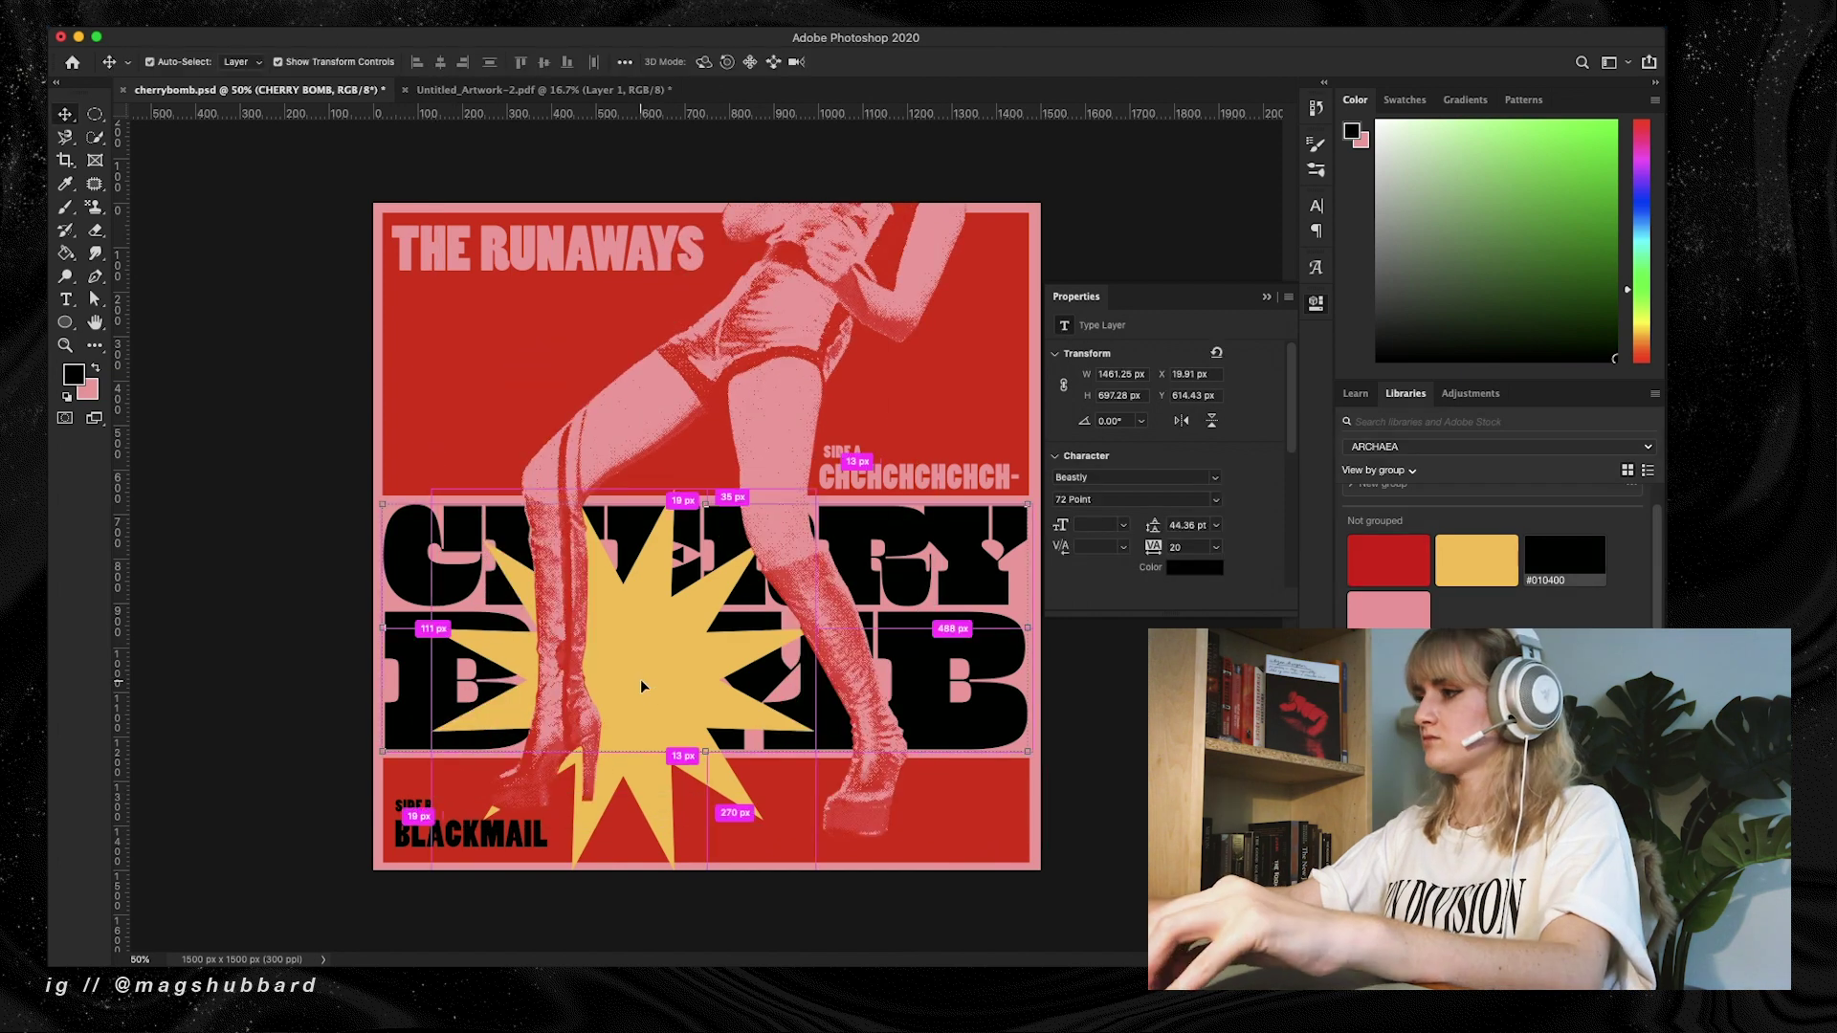
Try moving the yellow starburst up into the large red block behind the singer's hips
left_click(643, 687, "shift+super")
left_click_drag(459, 643, 459, 428)
key("ctrl+t")
left_click_drag(670, 547, 668, 479)
key("Return")
Try flipping the legs layer horizontally again and shifting it sideways over the design
left_click(829, 282)
left_click(145, 28)
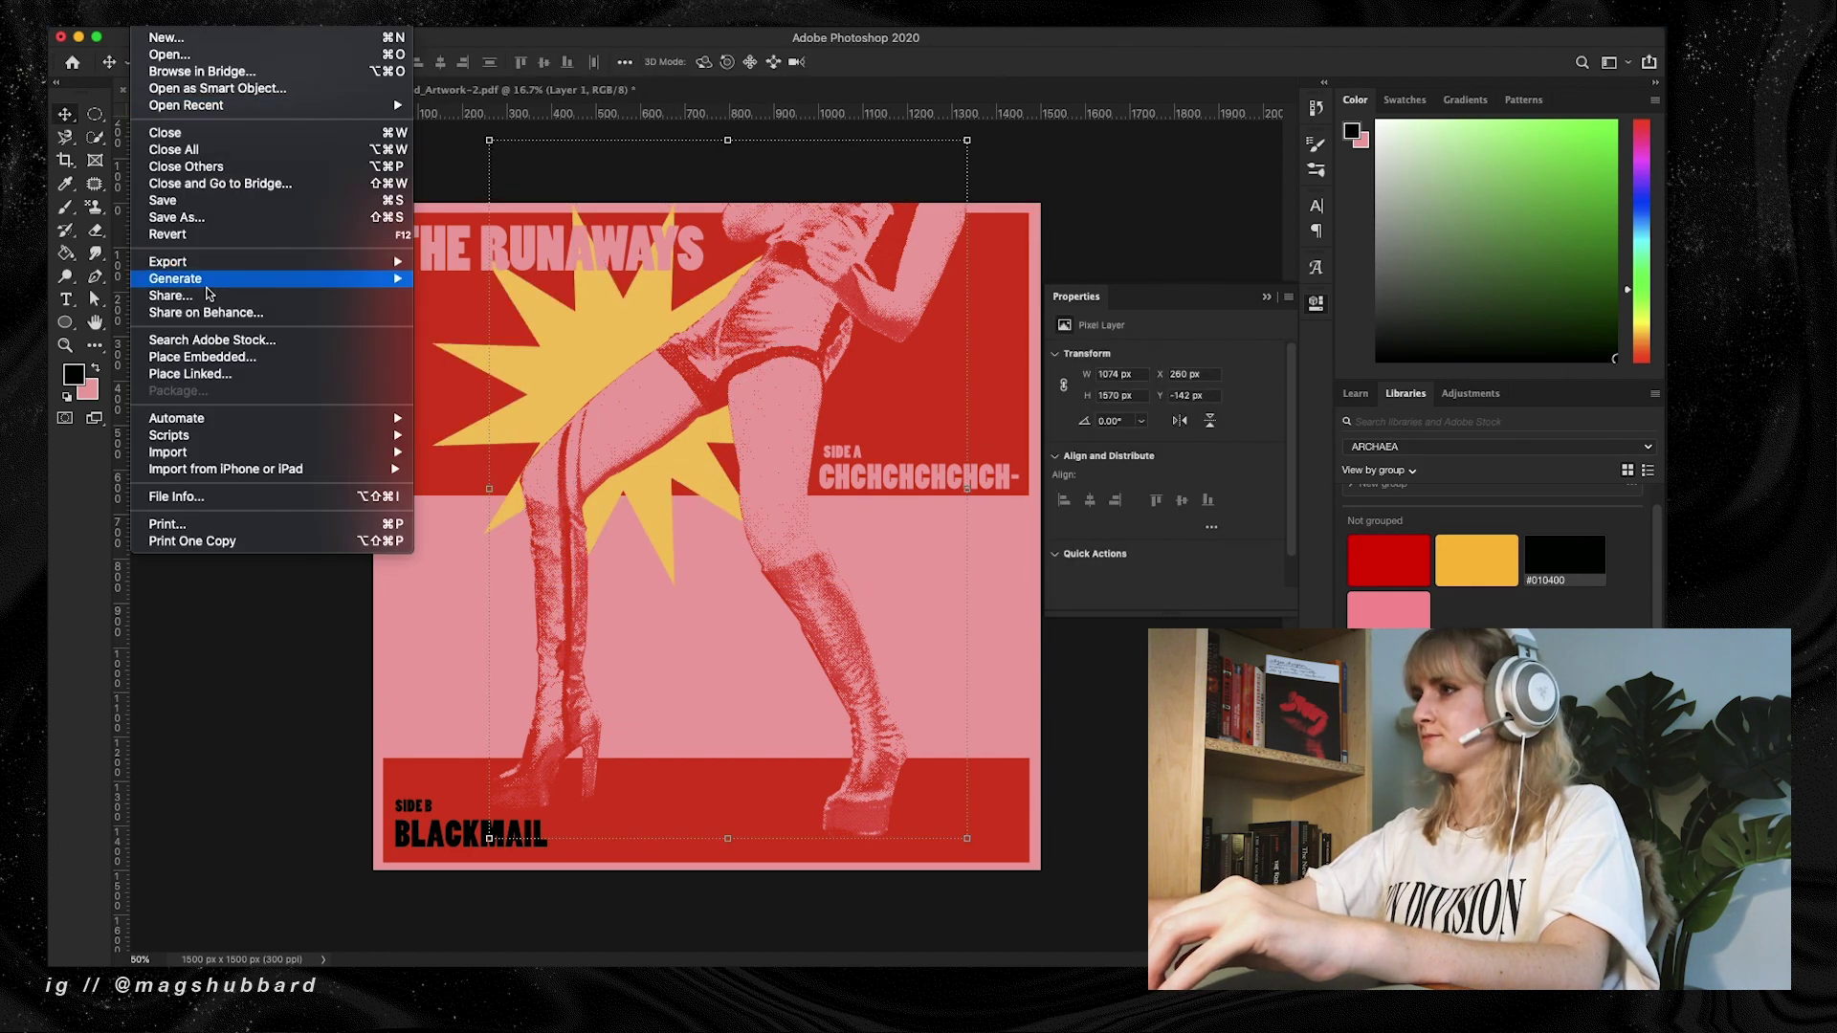
mouse_move(189, 28)
mouse_move(214, 428)
left_click(507, 818)
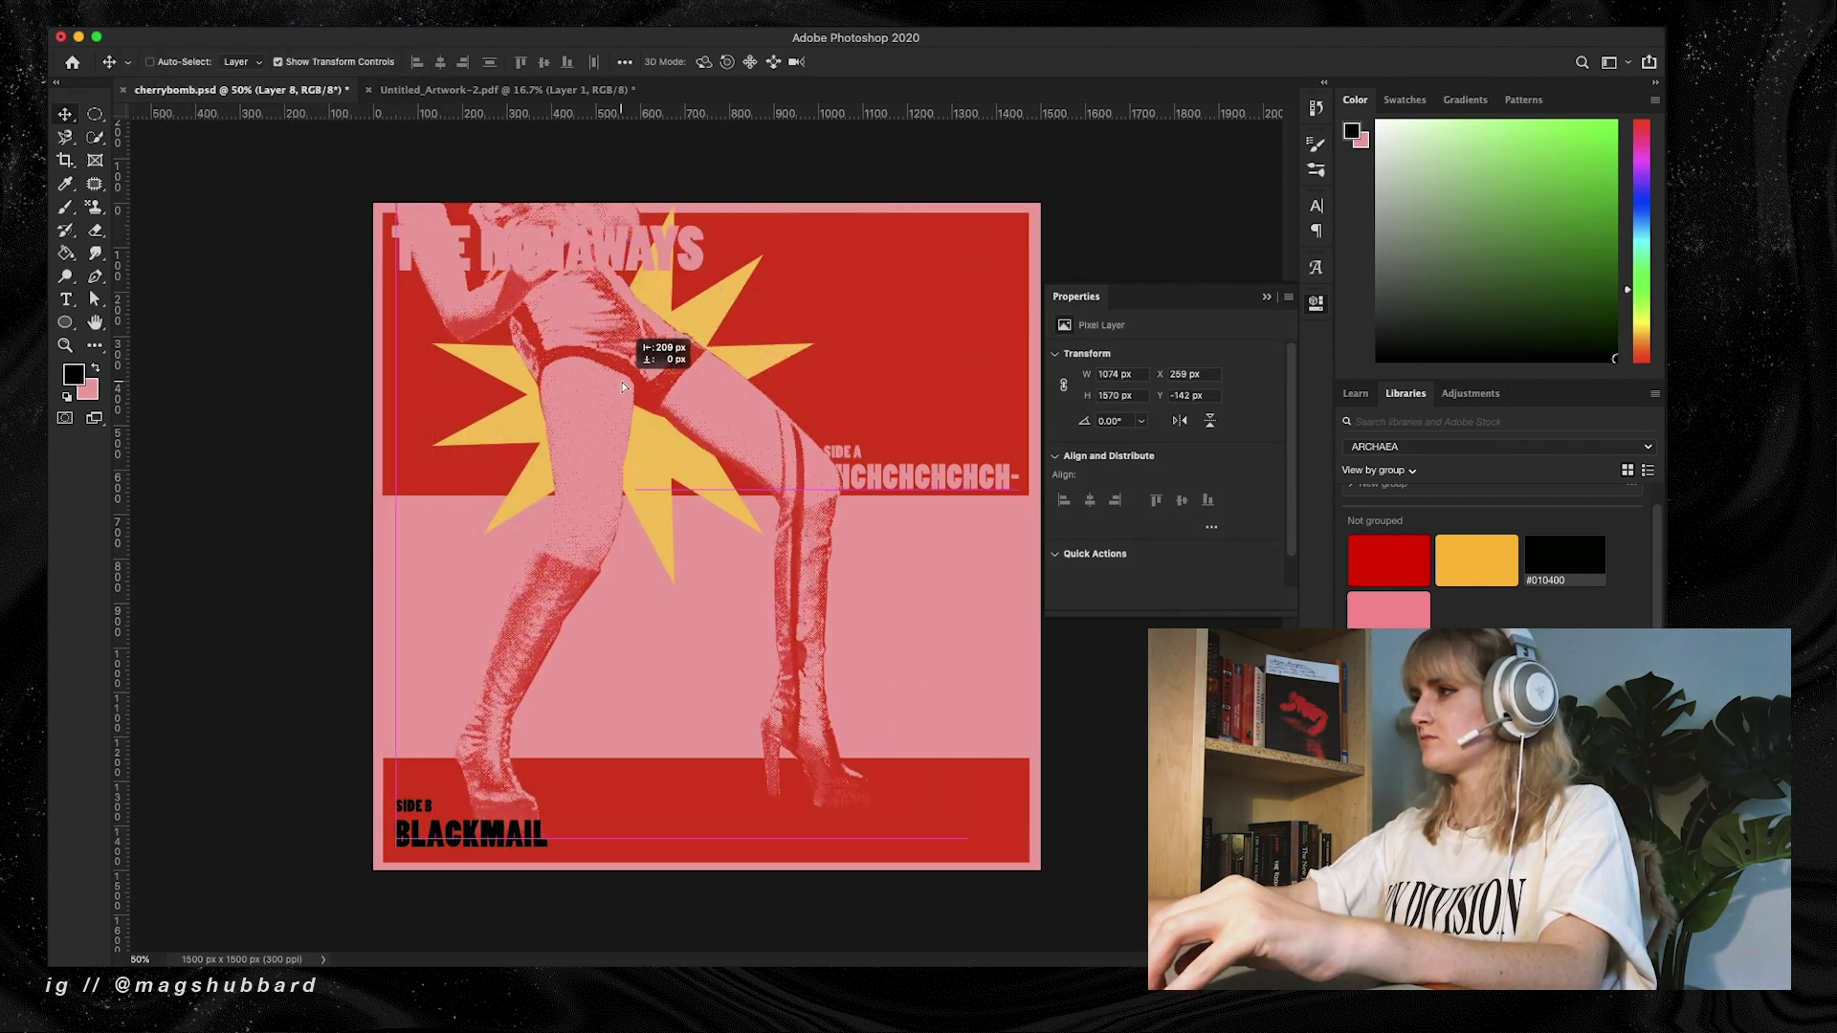
left_click_drag(520, 263, 816, 263)
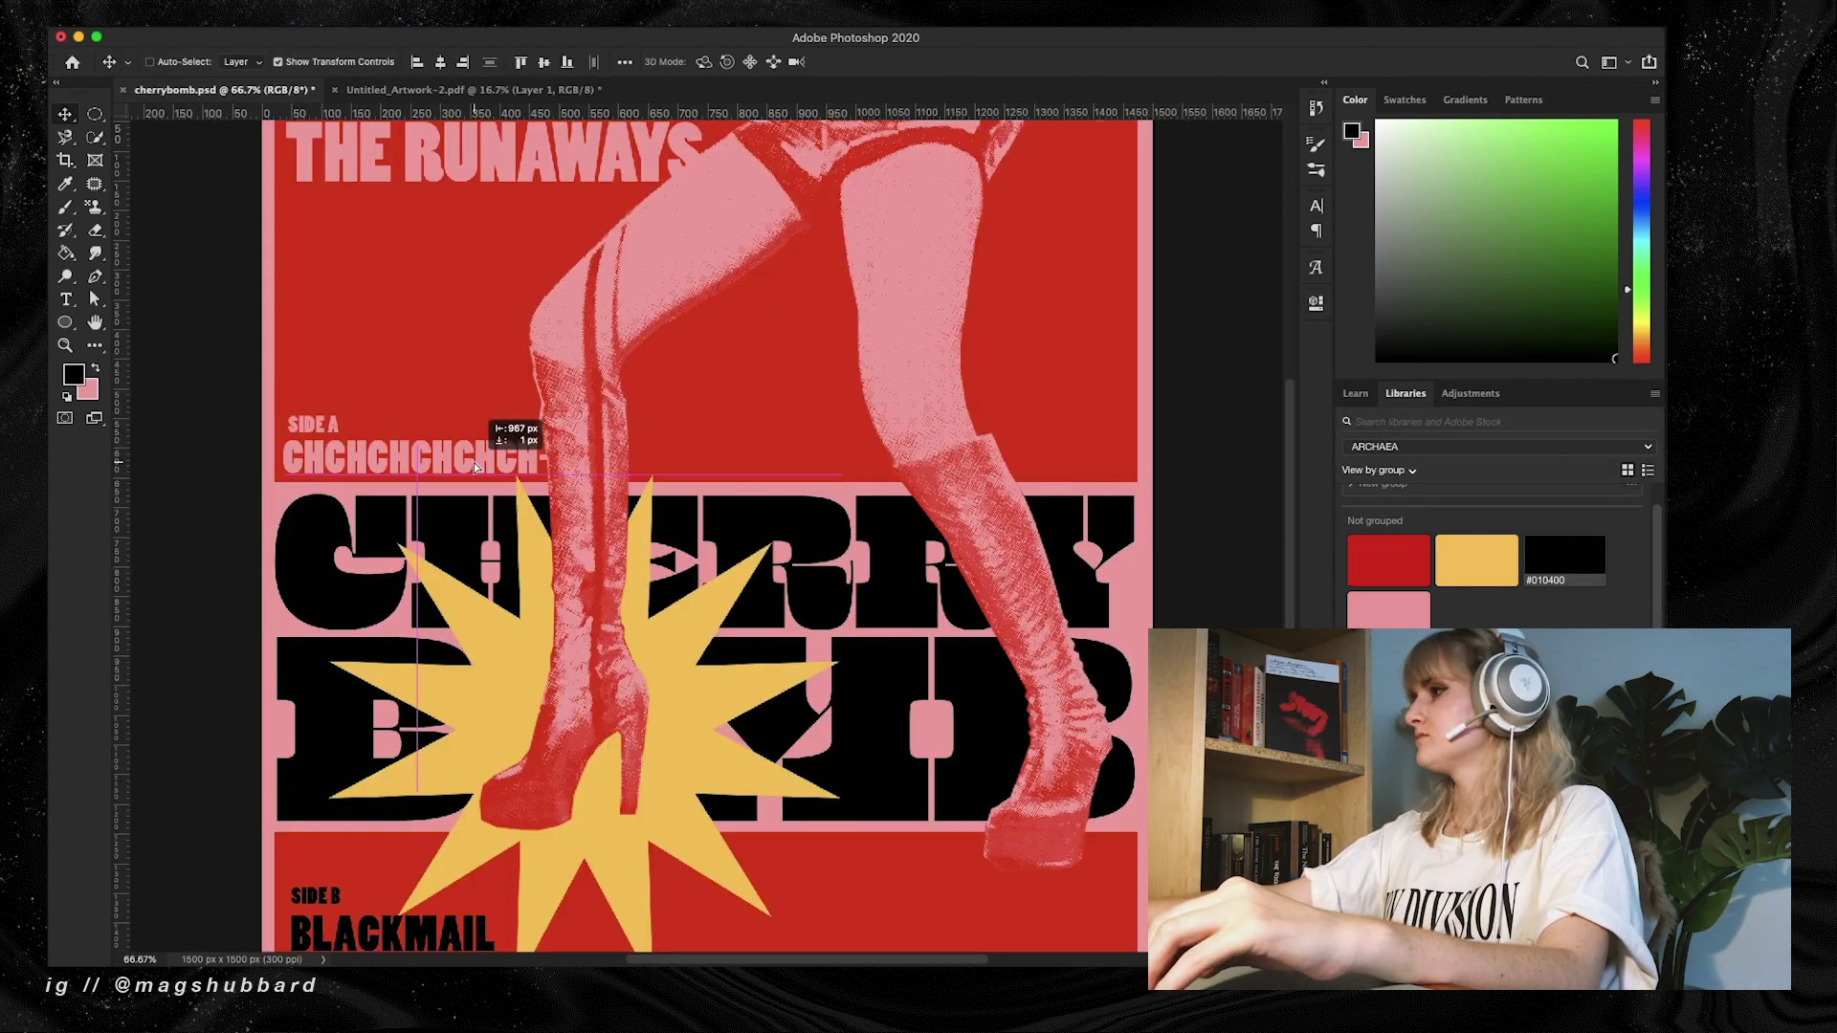
Move the SIDE B and BLACKMAIL text across to the right end of the lower red block
key("ctrl+minus")
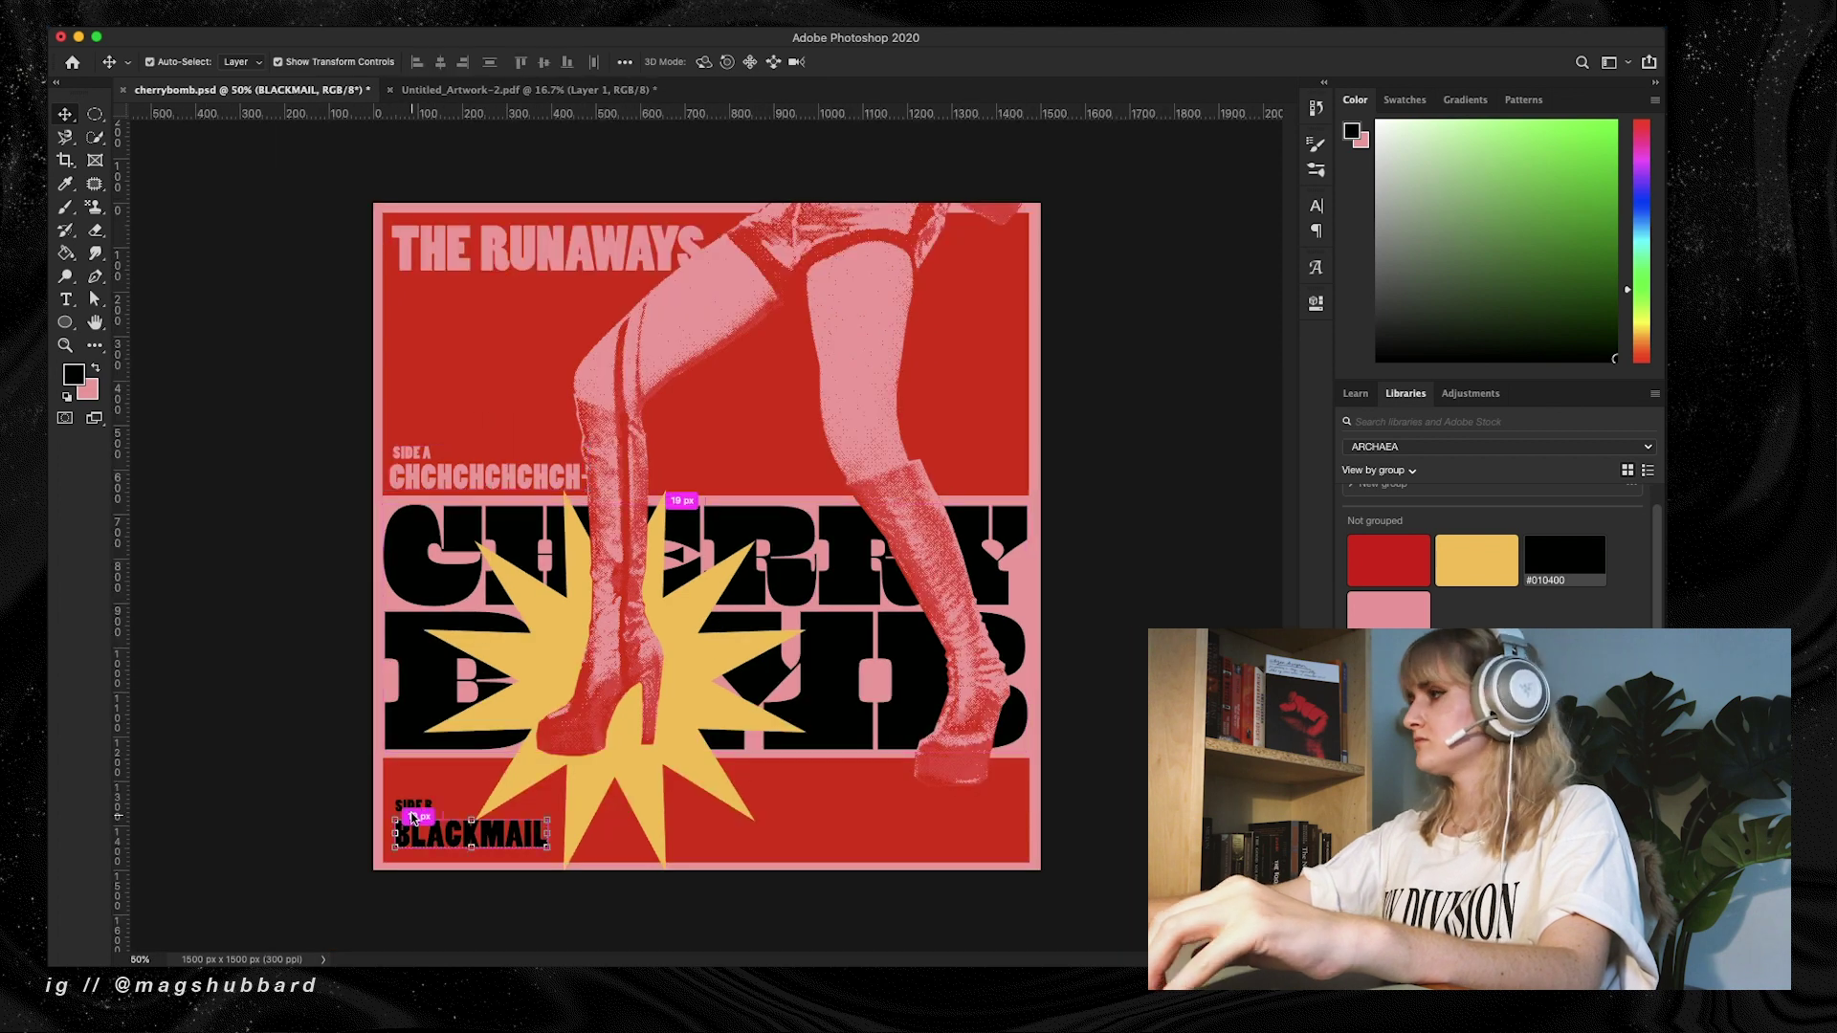
left_click_drag(507, 852, 971, 854)
Transform the halftoned legs layer slightly and reposition it over the CHERRY BOMB lettering
left_click(971, 643, "super")
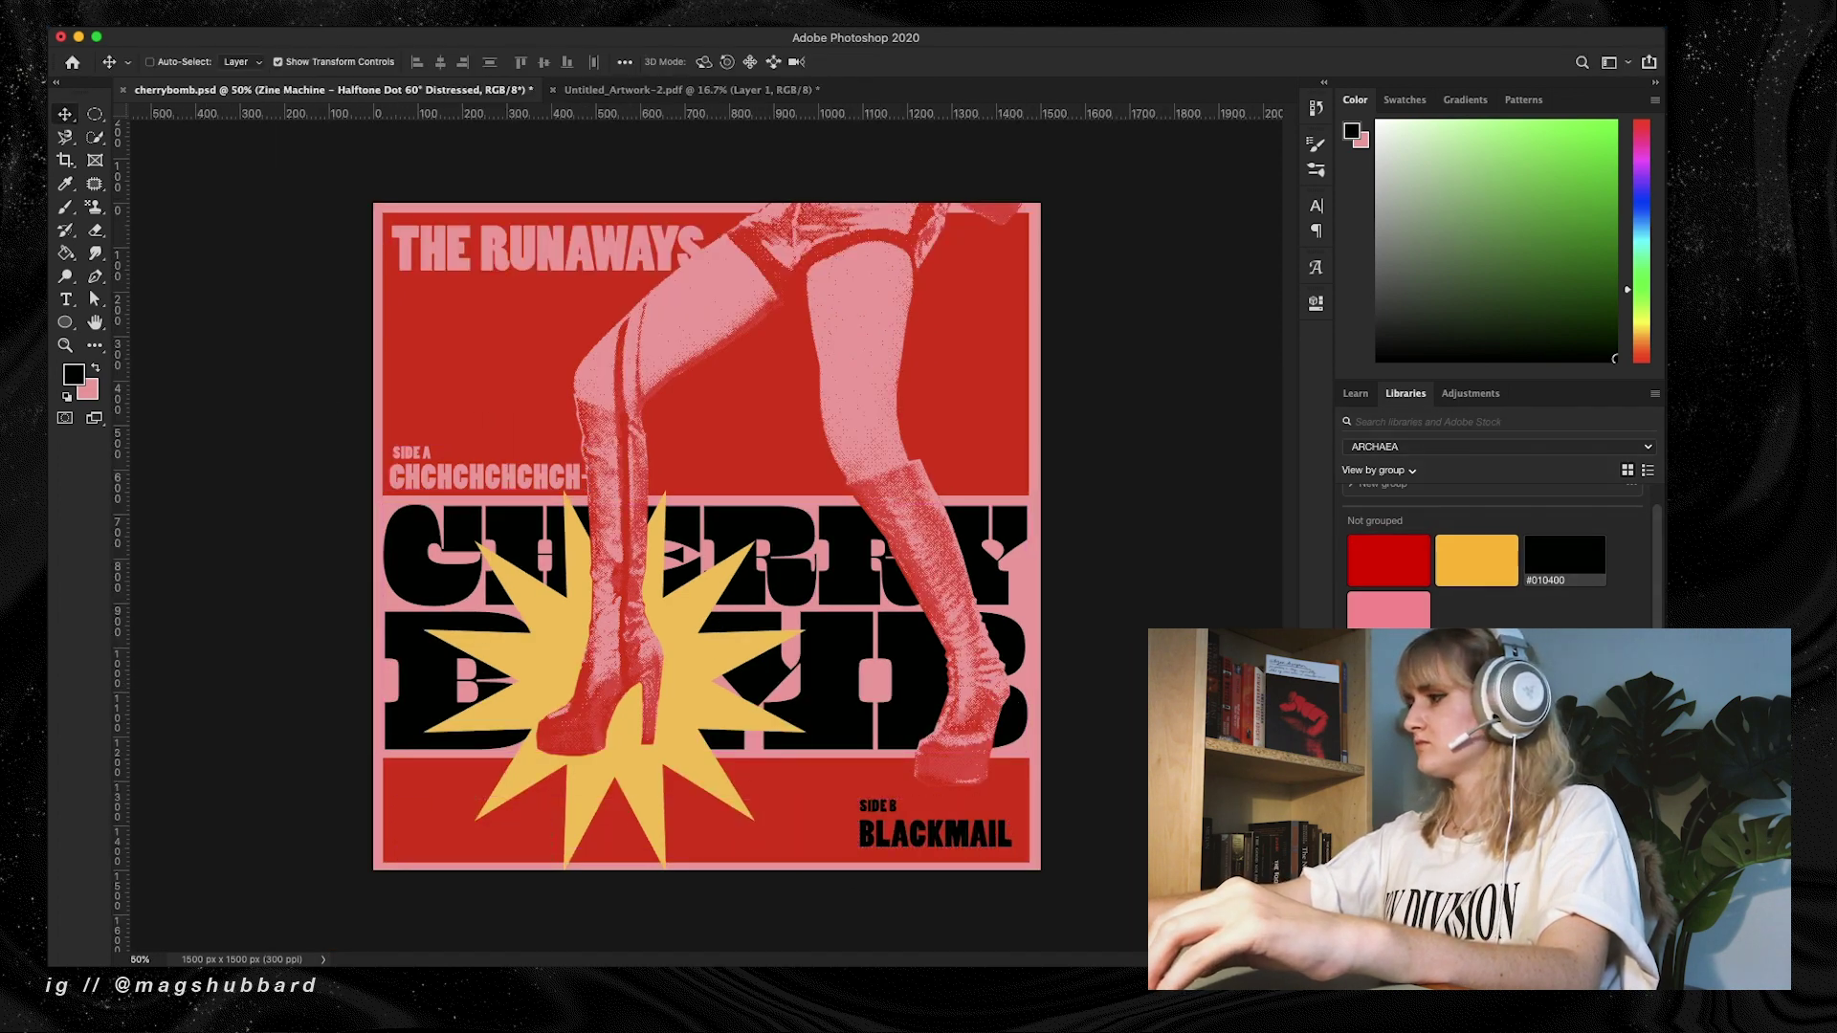
left_click(1435, 813)
left_click(222, 29)
mouse_move(182, 29)
mouse_move(397, 431)
left_click(488, 490)
left_click_drag(1080, 791, 1082, 814)
left_click_drag(946, 668, 956, 660)
key("Return")
Scale the legs layer to 91.04% and shift it so the hips show more above the lettering
left_click(859, 374, "super")
left_click(1435, 813)
left_click_drag(1088, 811, 1060, 769)
left_click_drag(978, 682, 982, 722)
key("super+minus")
mouse_move(603, 212)
left_mouse_down()
mouse_move(626, 246)
mouse_move(608, 226)
left_mouse_up()
key("shift+Left")
key("shift+Left")
key("shift+Left")
key("super+plus")
key("super+minus")
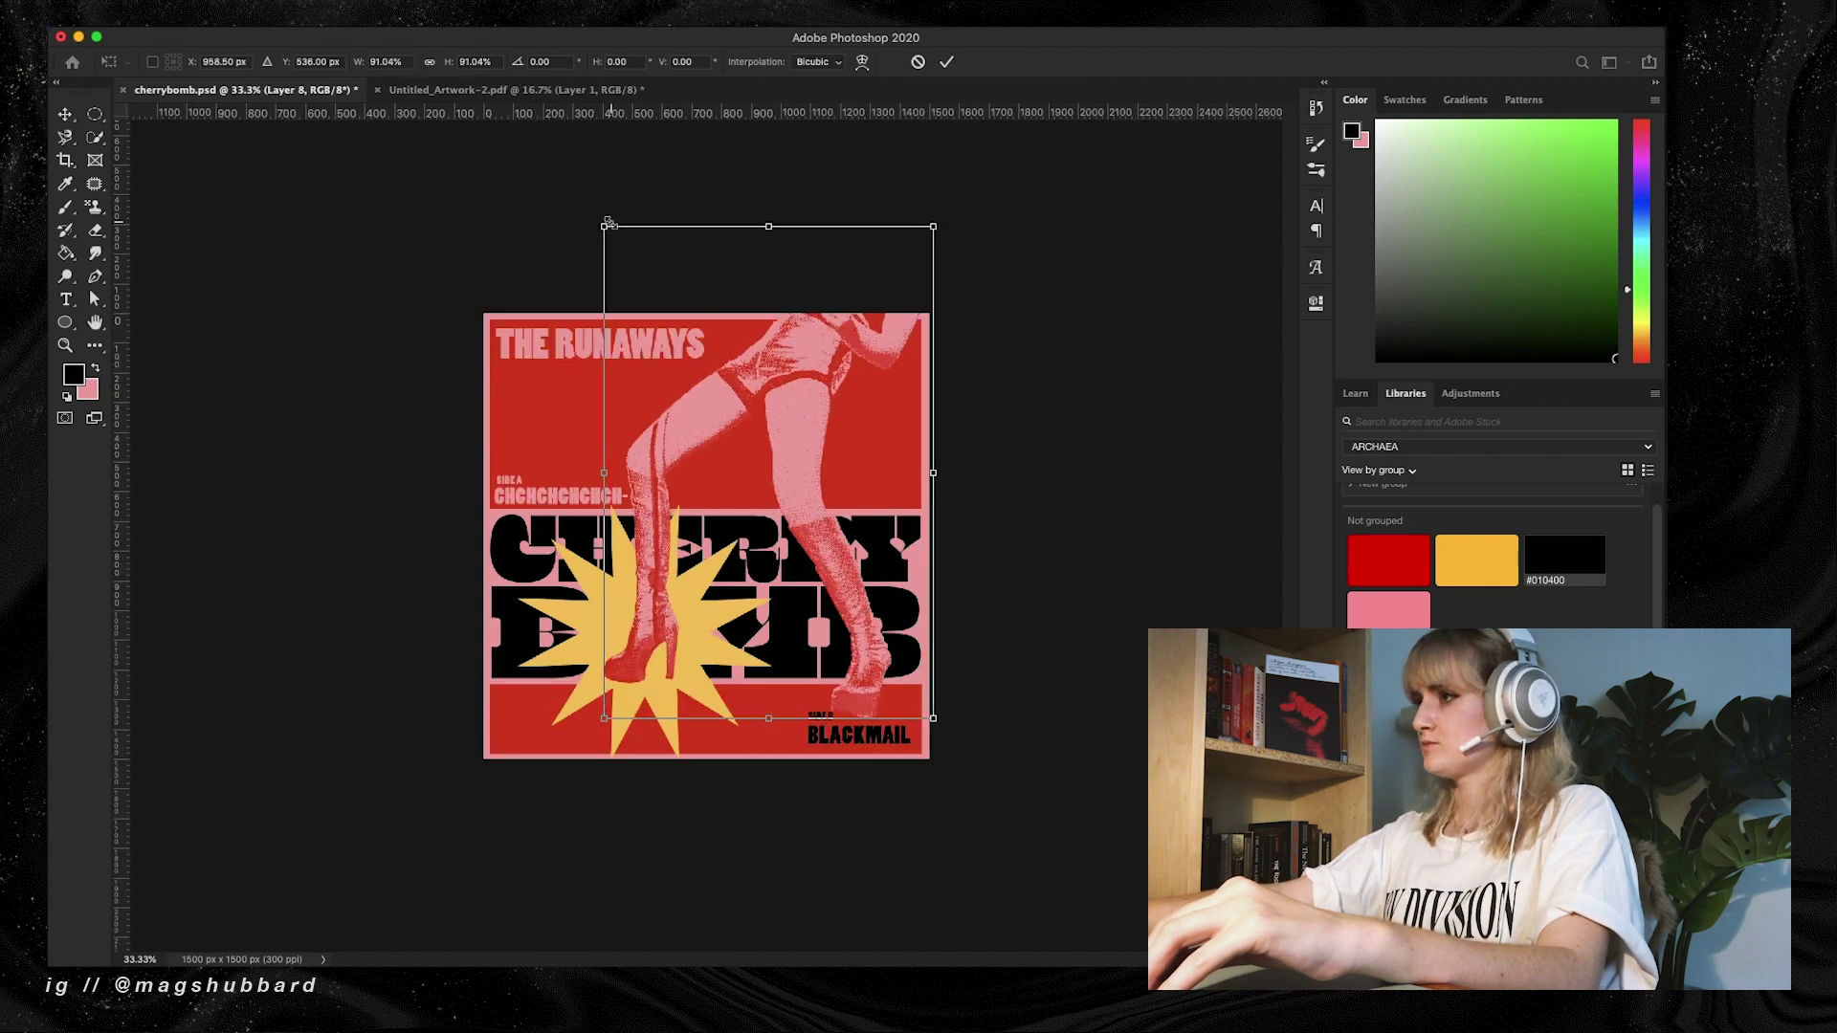
key("super+plus")
key("Return")
Roughen the outline of the front boot's toe and sole with small brush strokes on the legs layer
left_click(681, 252)
key("super+t")
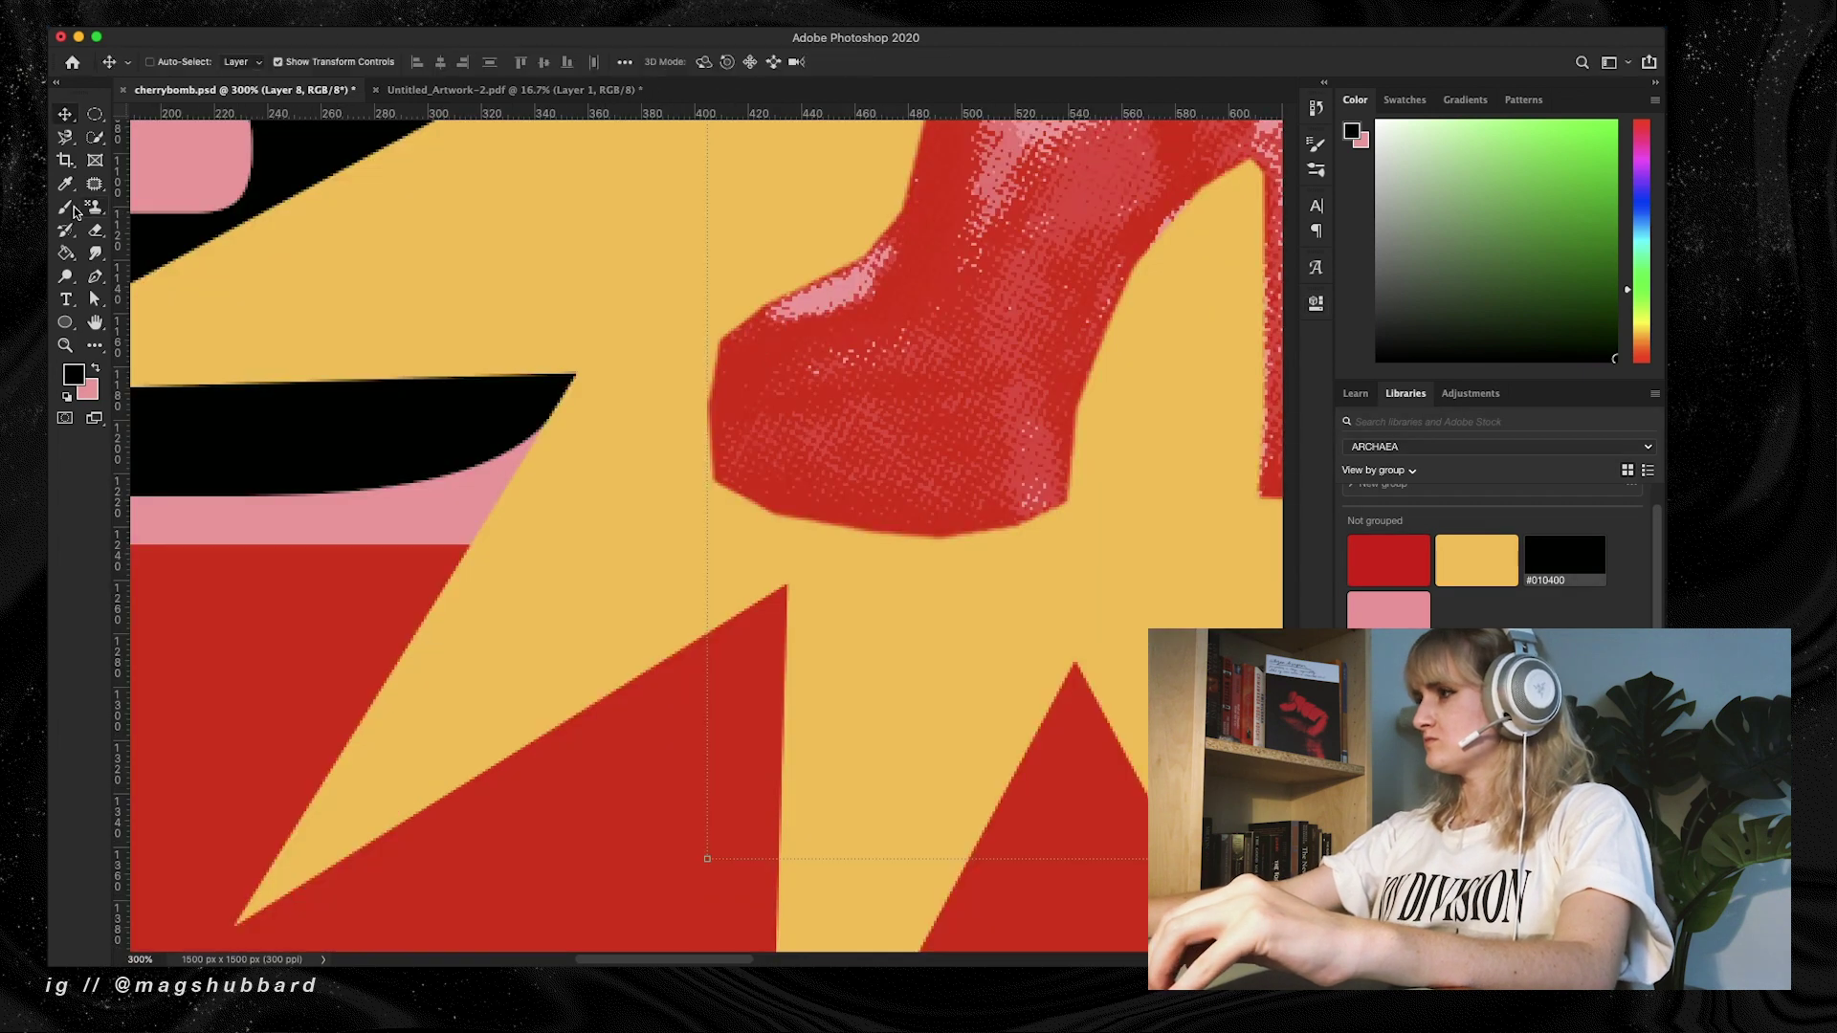
key("b")
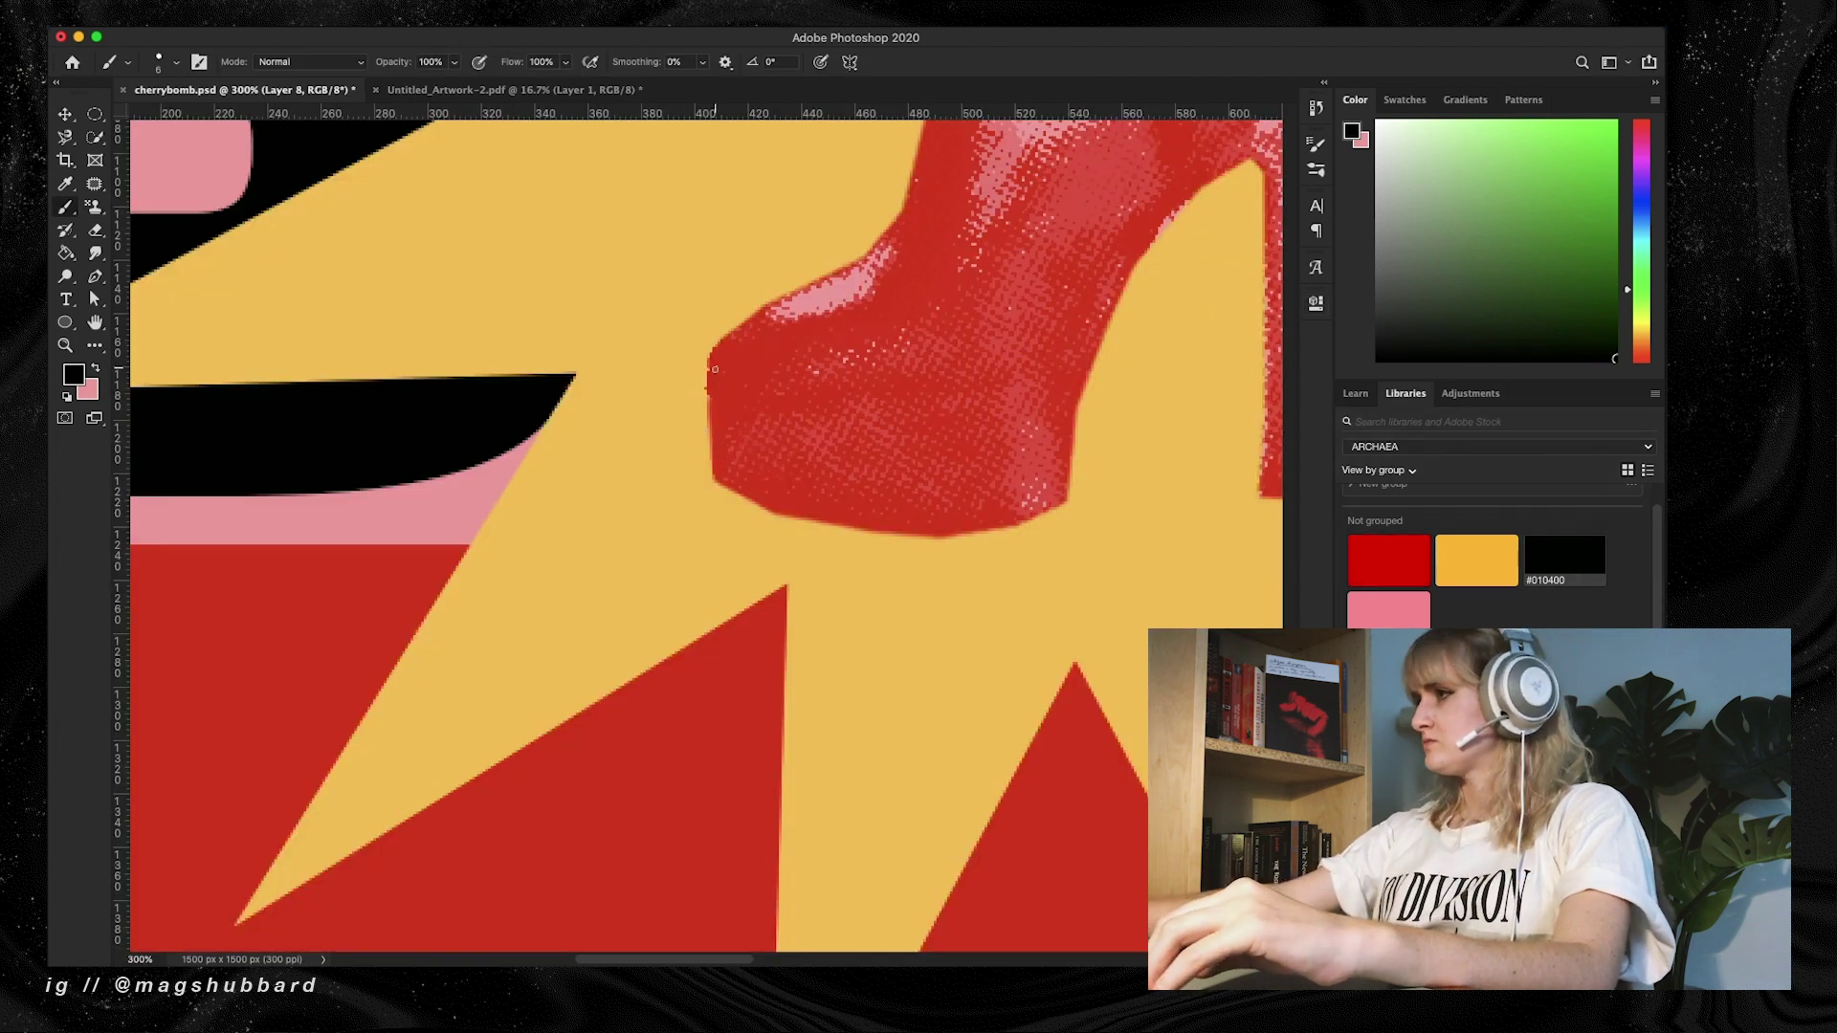
left_click_drag(710, 396, 712, 454)
key("super+z")
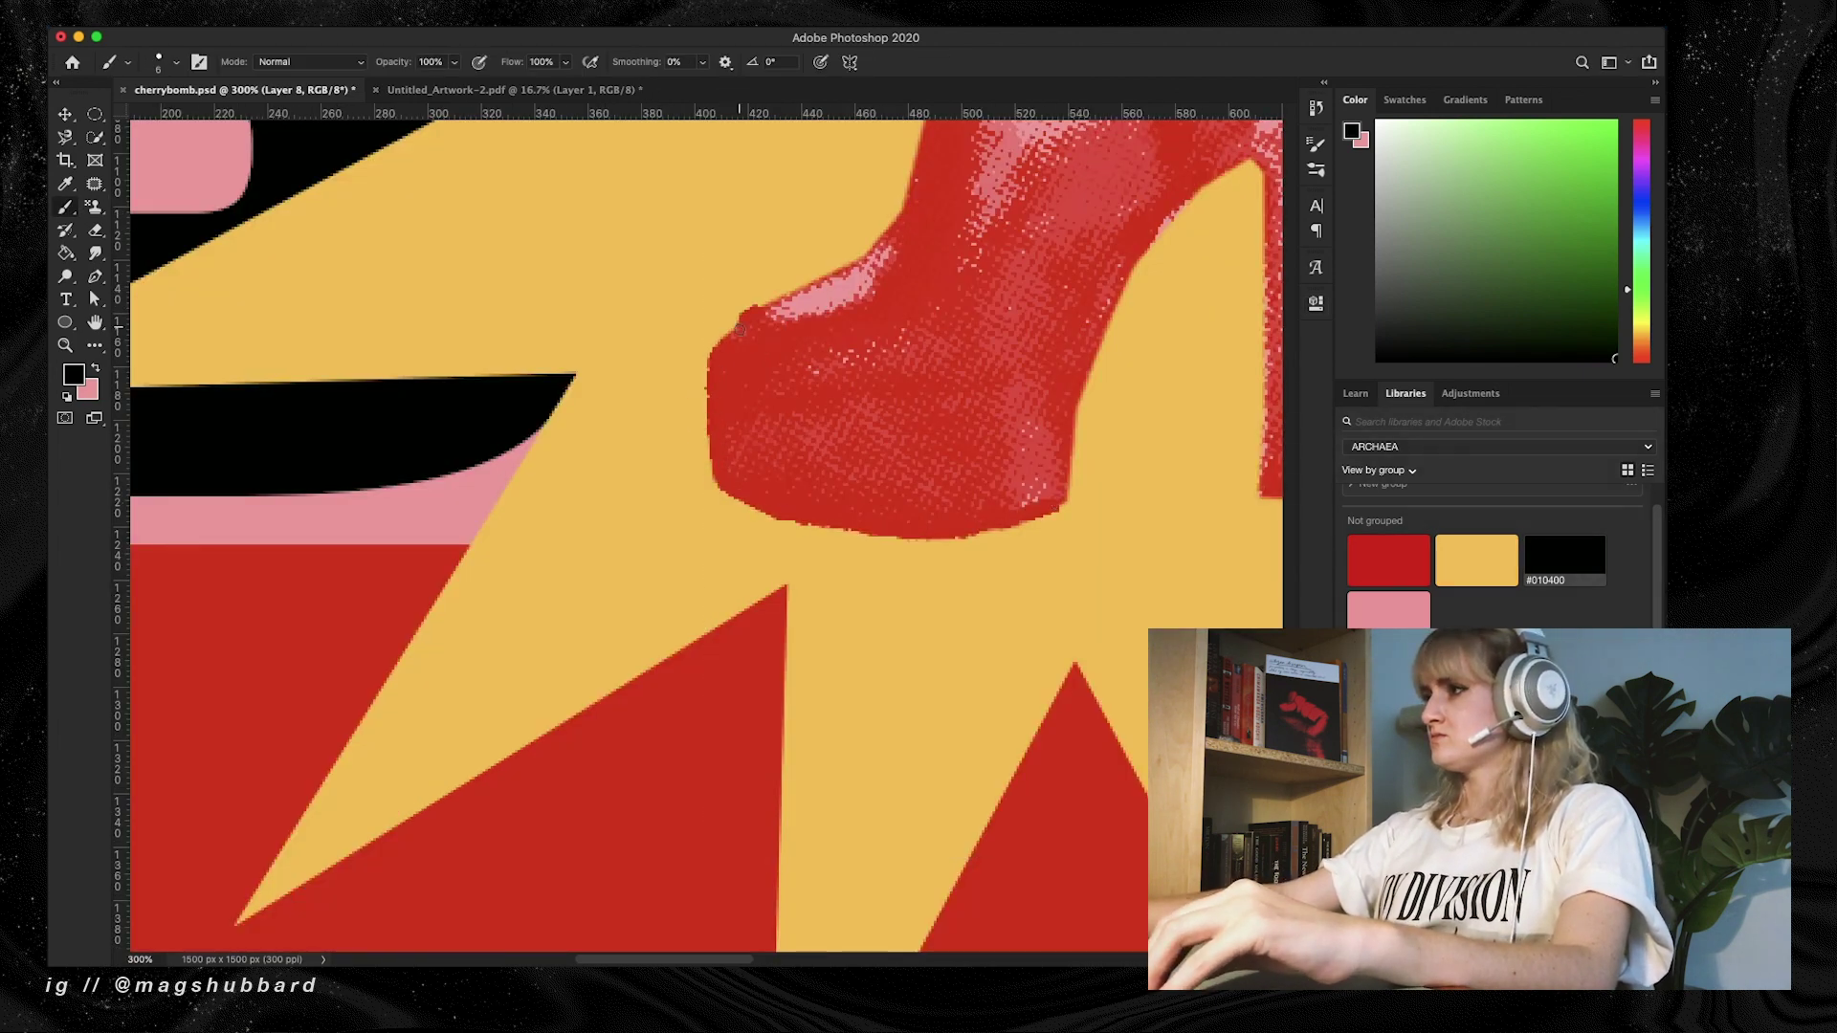
left_click_drag(740, 330, 749, 317)
scroll(1049, 511, "down", 5)
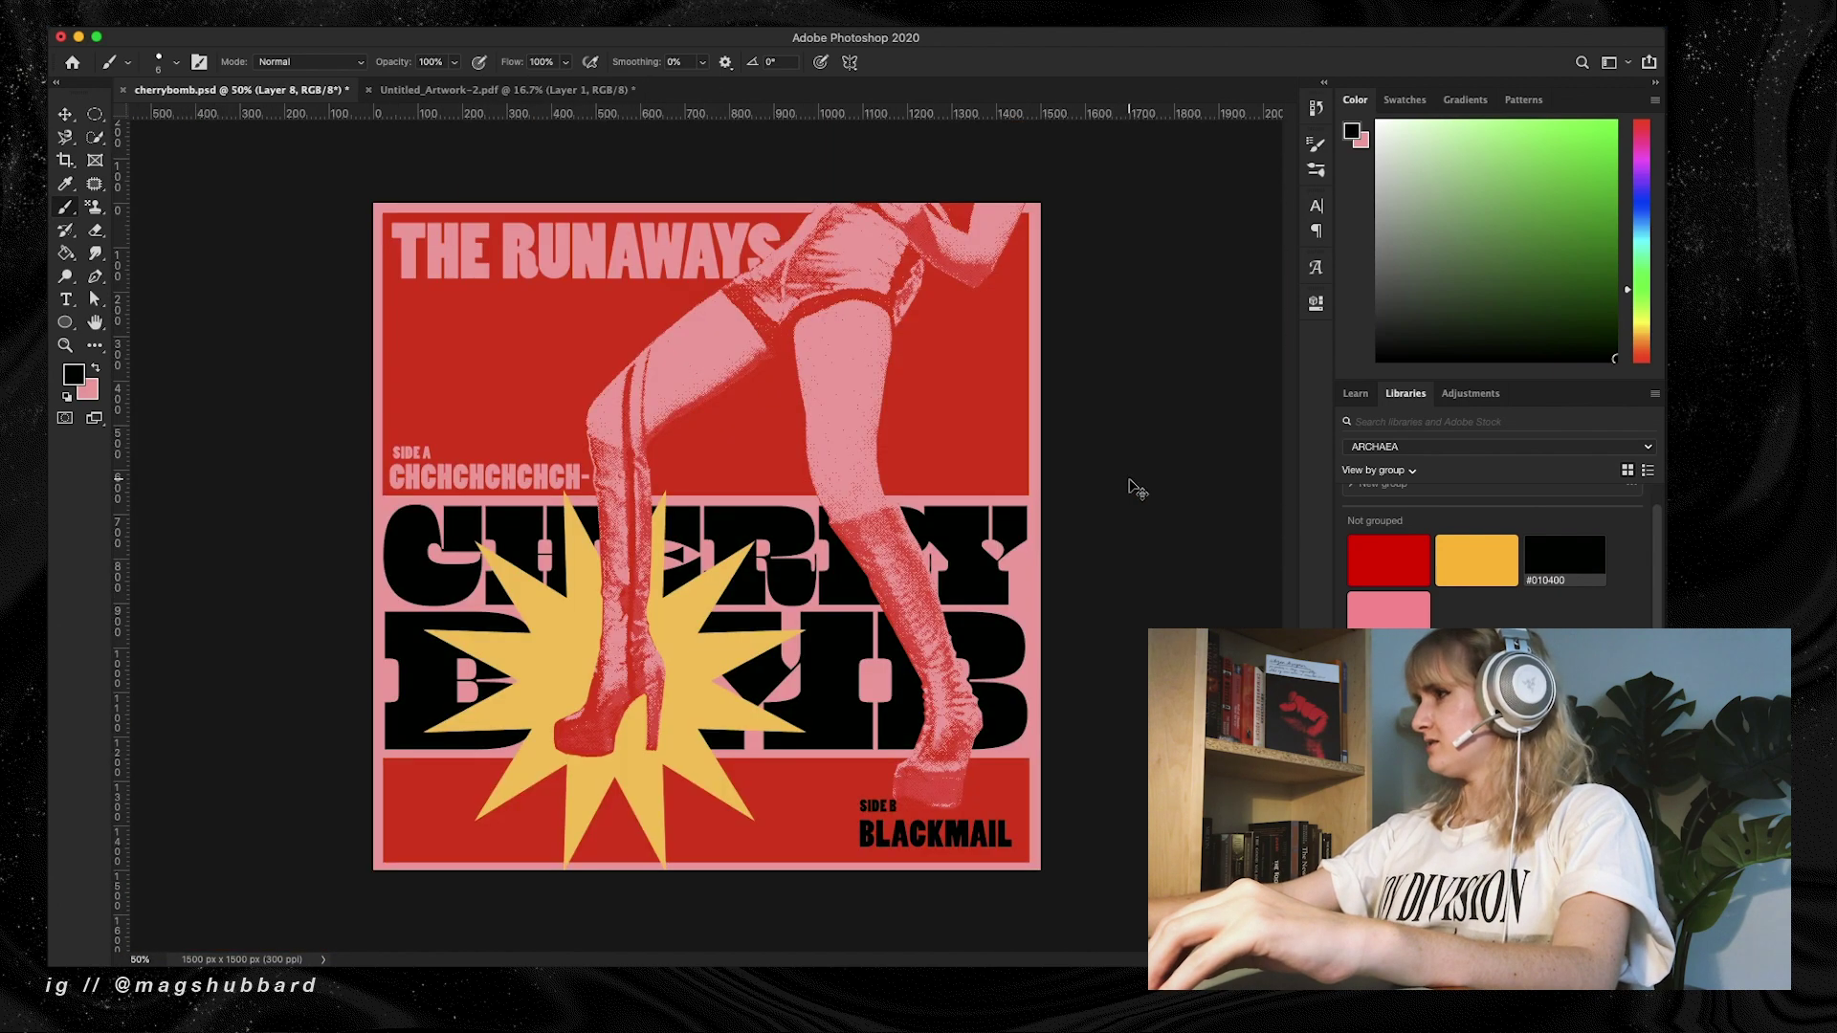
scroll(815, 196, "up", 5)
scroll(417, 769, "down", 5)
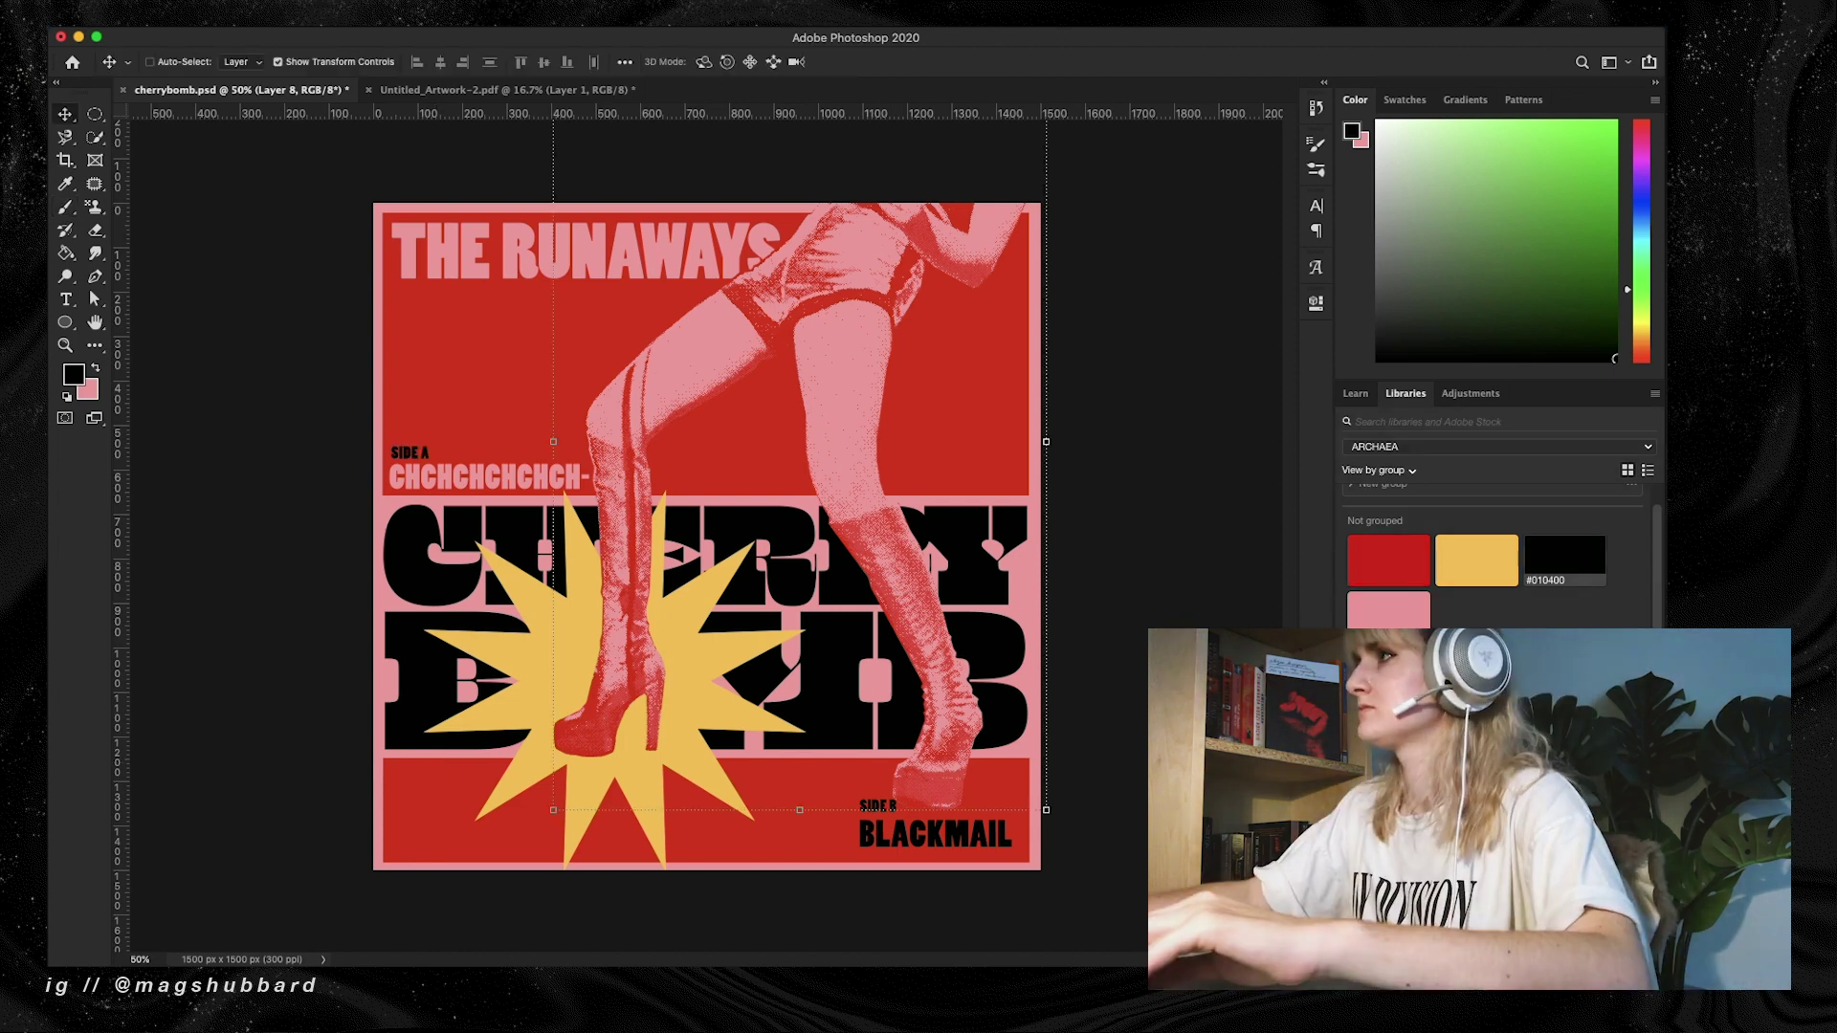
Change the legs' duotone gradient map to run from black to white
double_click(1389, 765)
left_click(1159, 361)
double_click(135, 488)
left_click(182, 468)
left_click(584, 235)
double_click(481, 488)
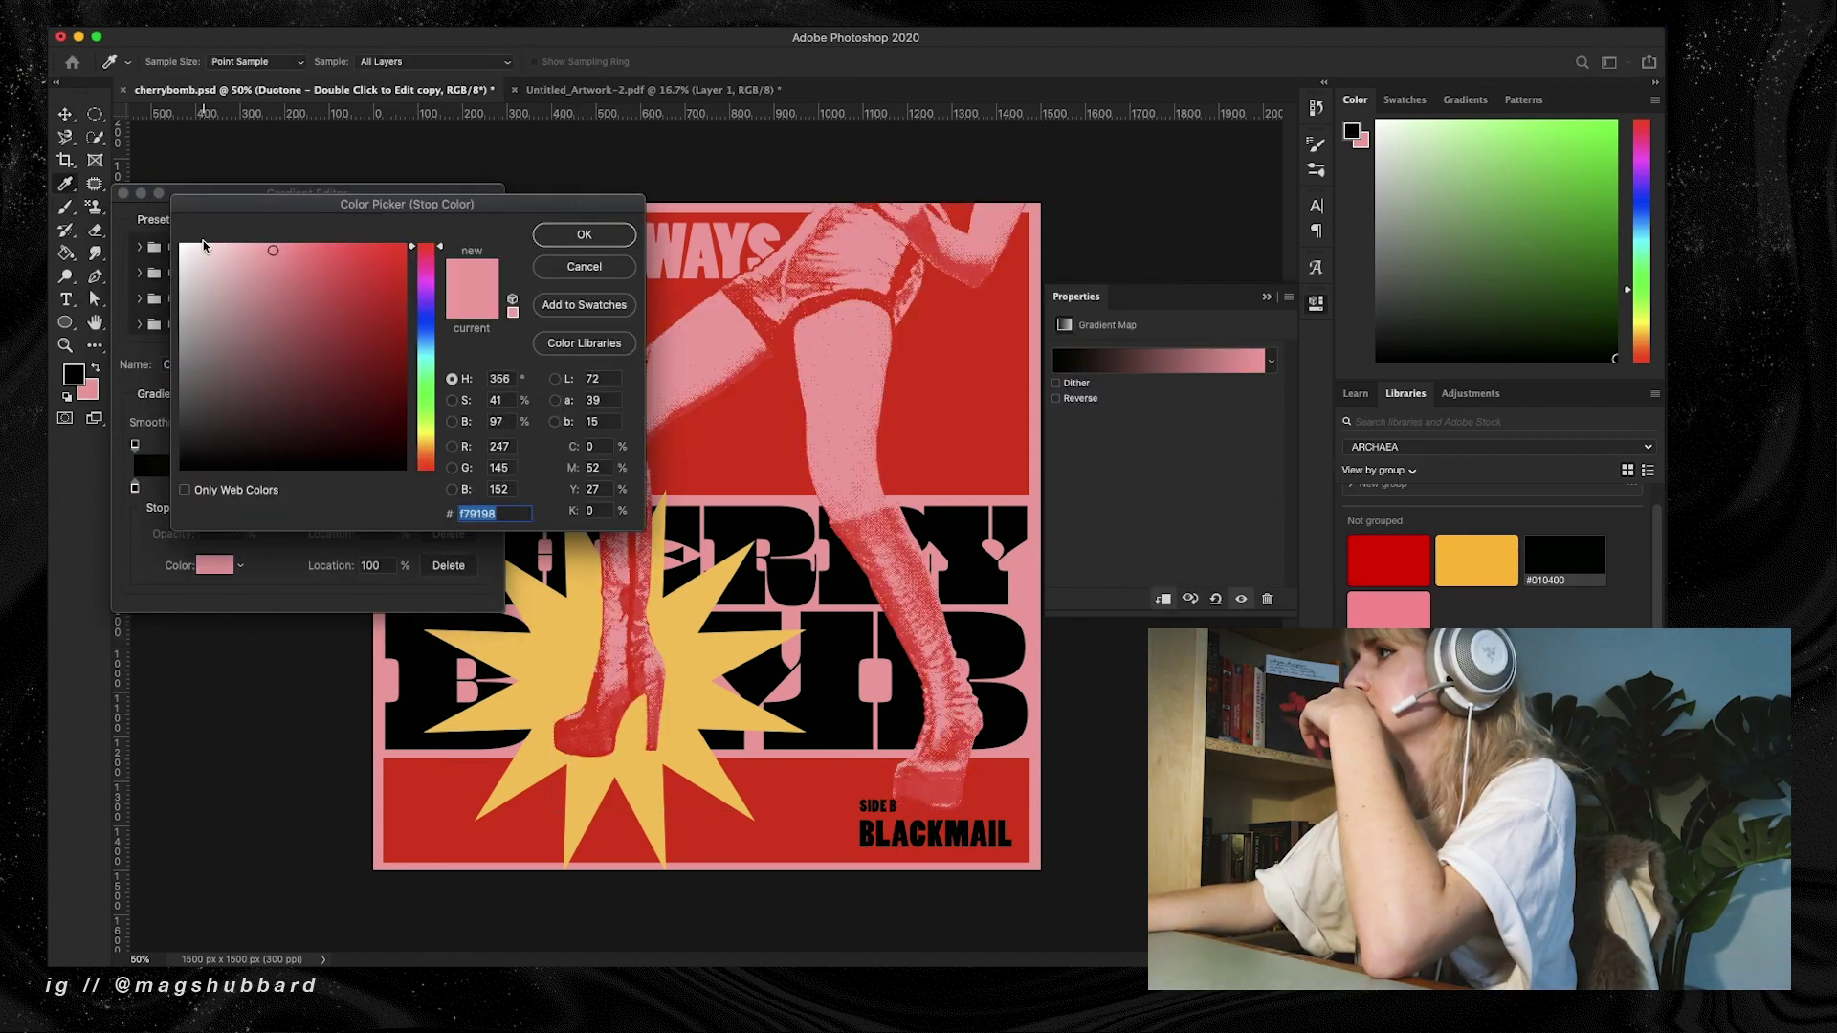
left_click(182, 245)
left_click(584, 234)
left_click(454, 221)
Try selecting the highlights with Color Range and erasing them from the black-and-white legs
left_click(1474, 766)
left_click(1350, 766)
left_click(1350, 765)
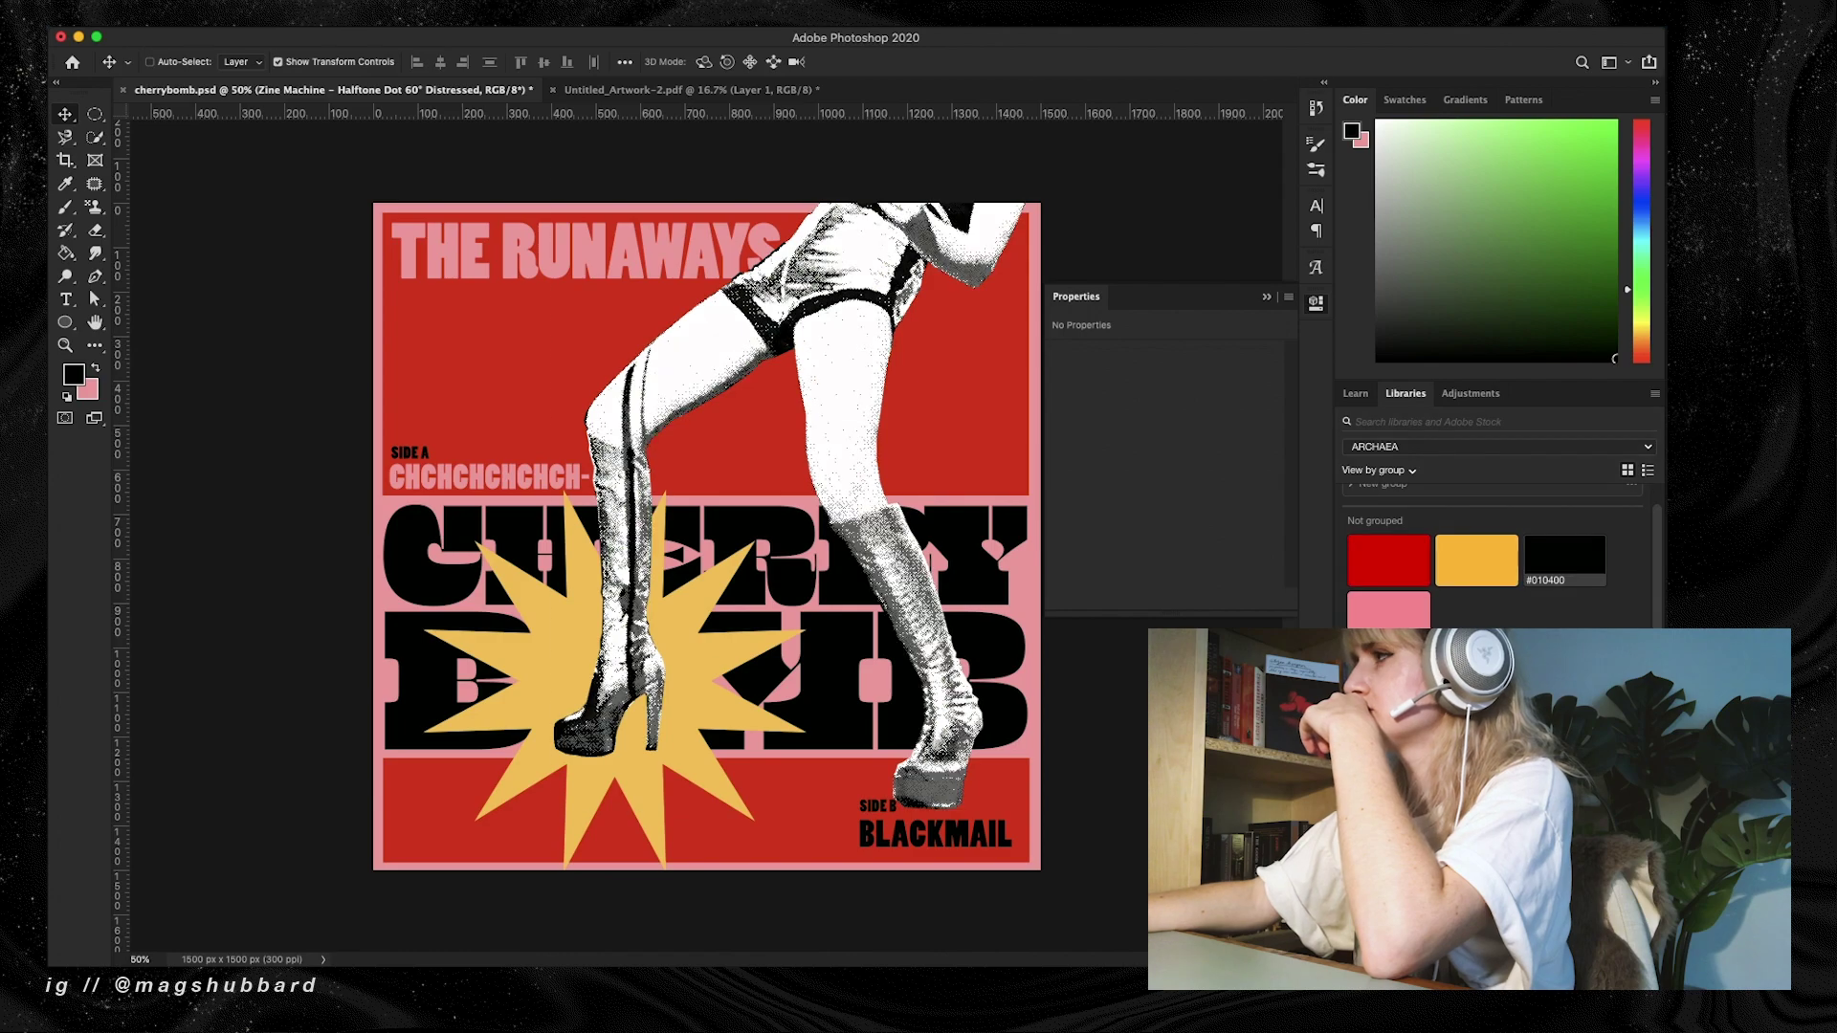
left_click(1474, 813)
left_click(371, 18)
left_click(408, 199)
left_click(348, 249)
left_click(278, 209)
left_click(463, 255)
key("e")
mouse_move(942, 713)
left_mouse_down()
mouse_move(521, 390)
mouse_move(701, 215)
left_mouse_up()
key("ctrl+d")
Try recolouring the legs' gradient map from pink to red and compare it with Reverse on and off
left_click(66, 184)
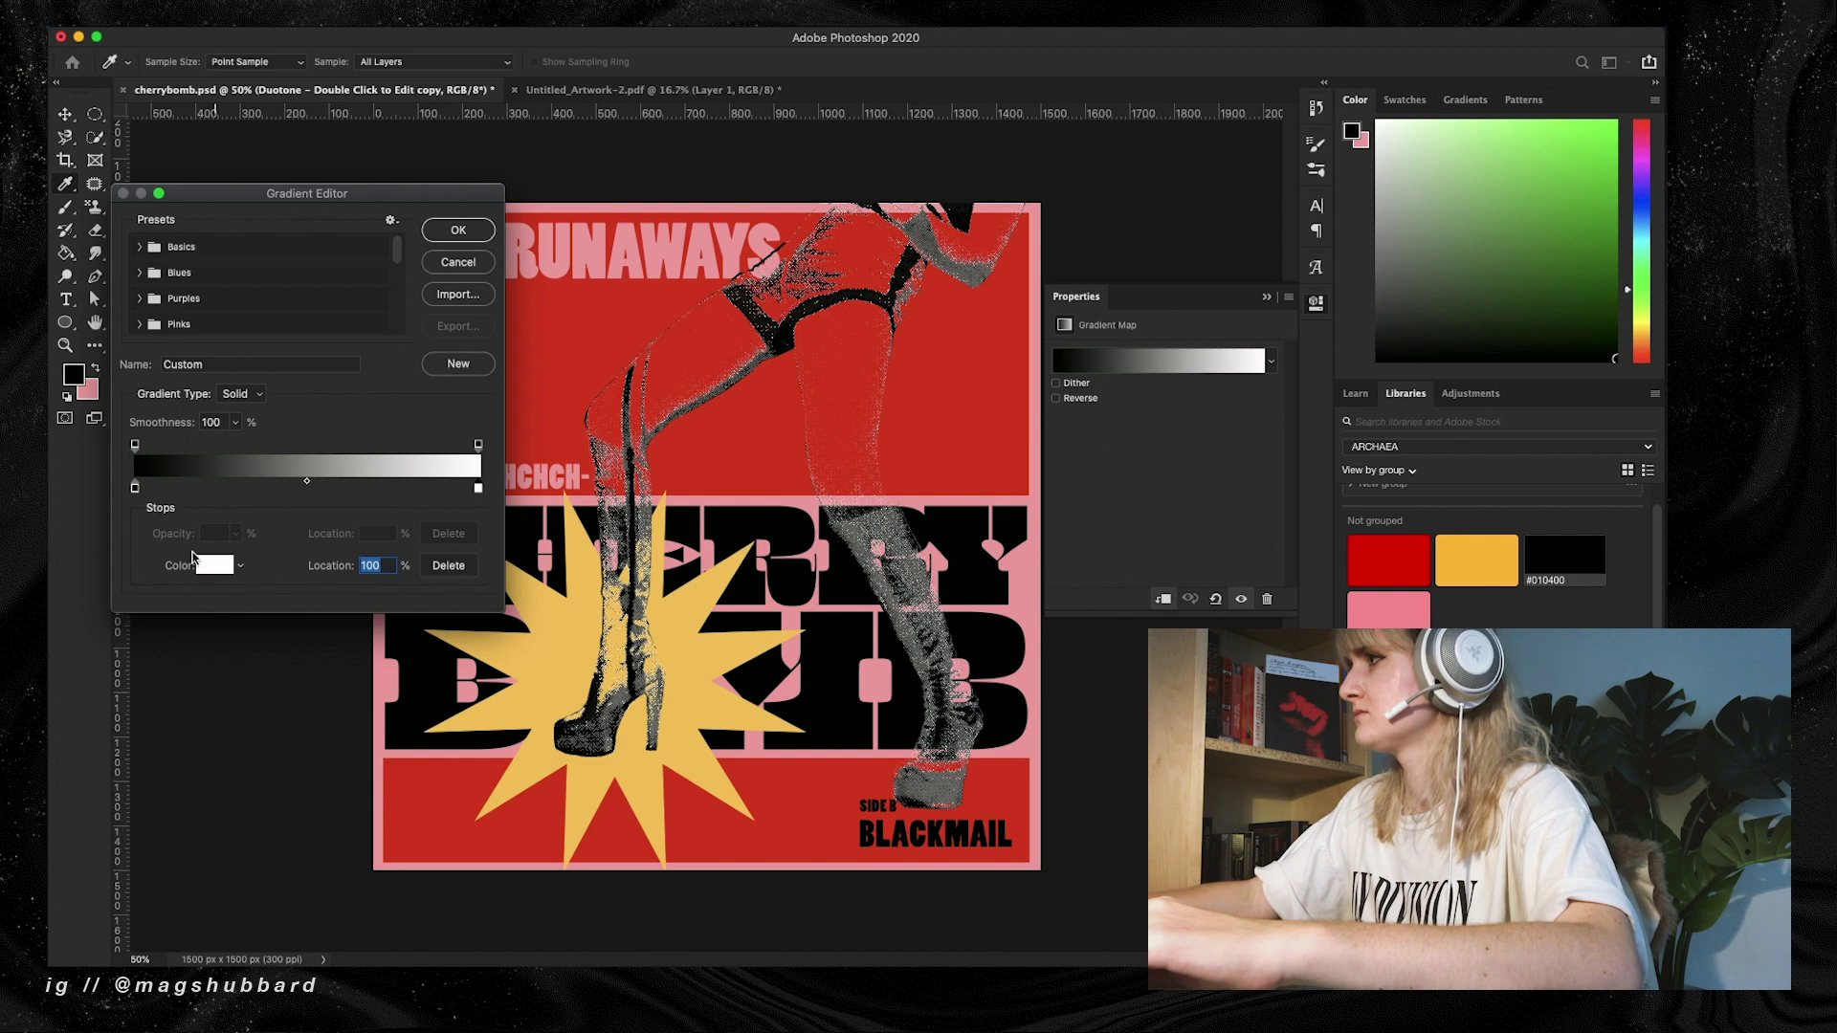
left_click(214, 564)
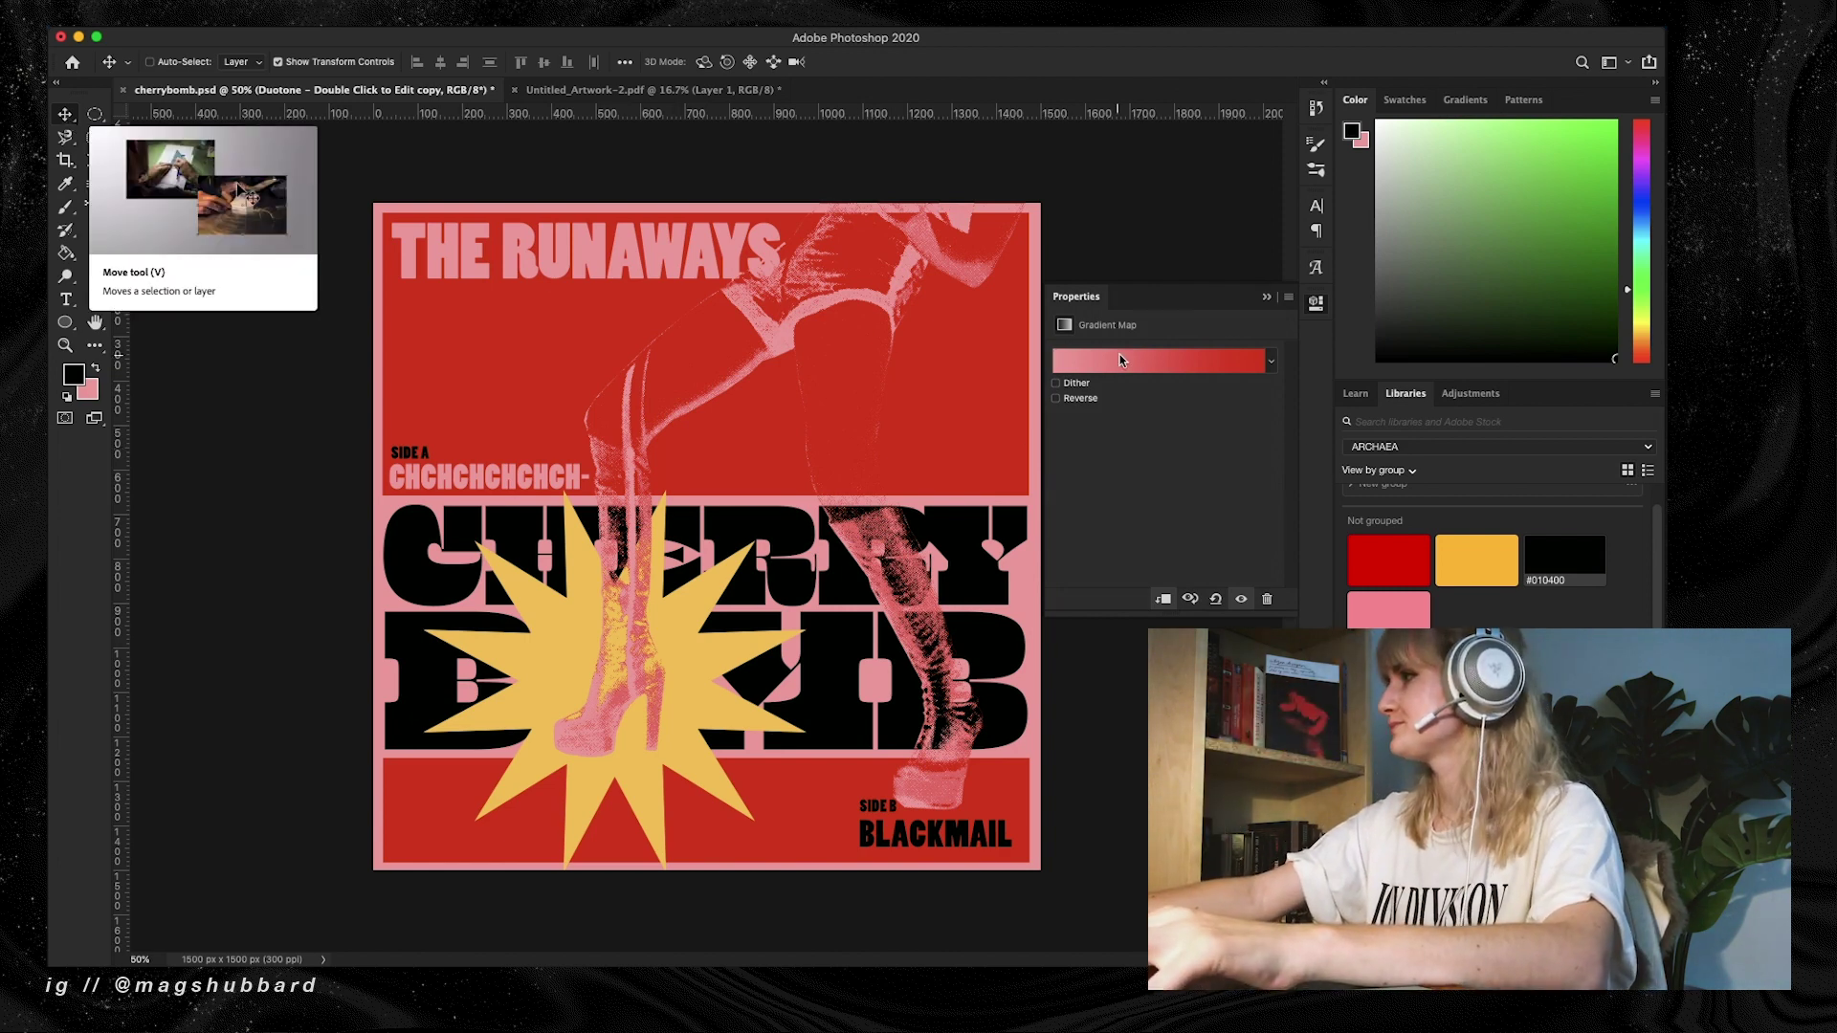
left_click(1056, 398)
left_click(1057, 398)
left_click(1056, 398)
left_click(1056, 398)
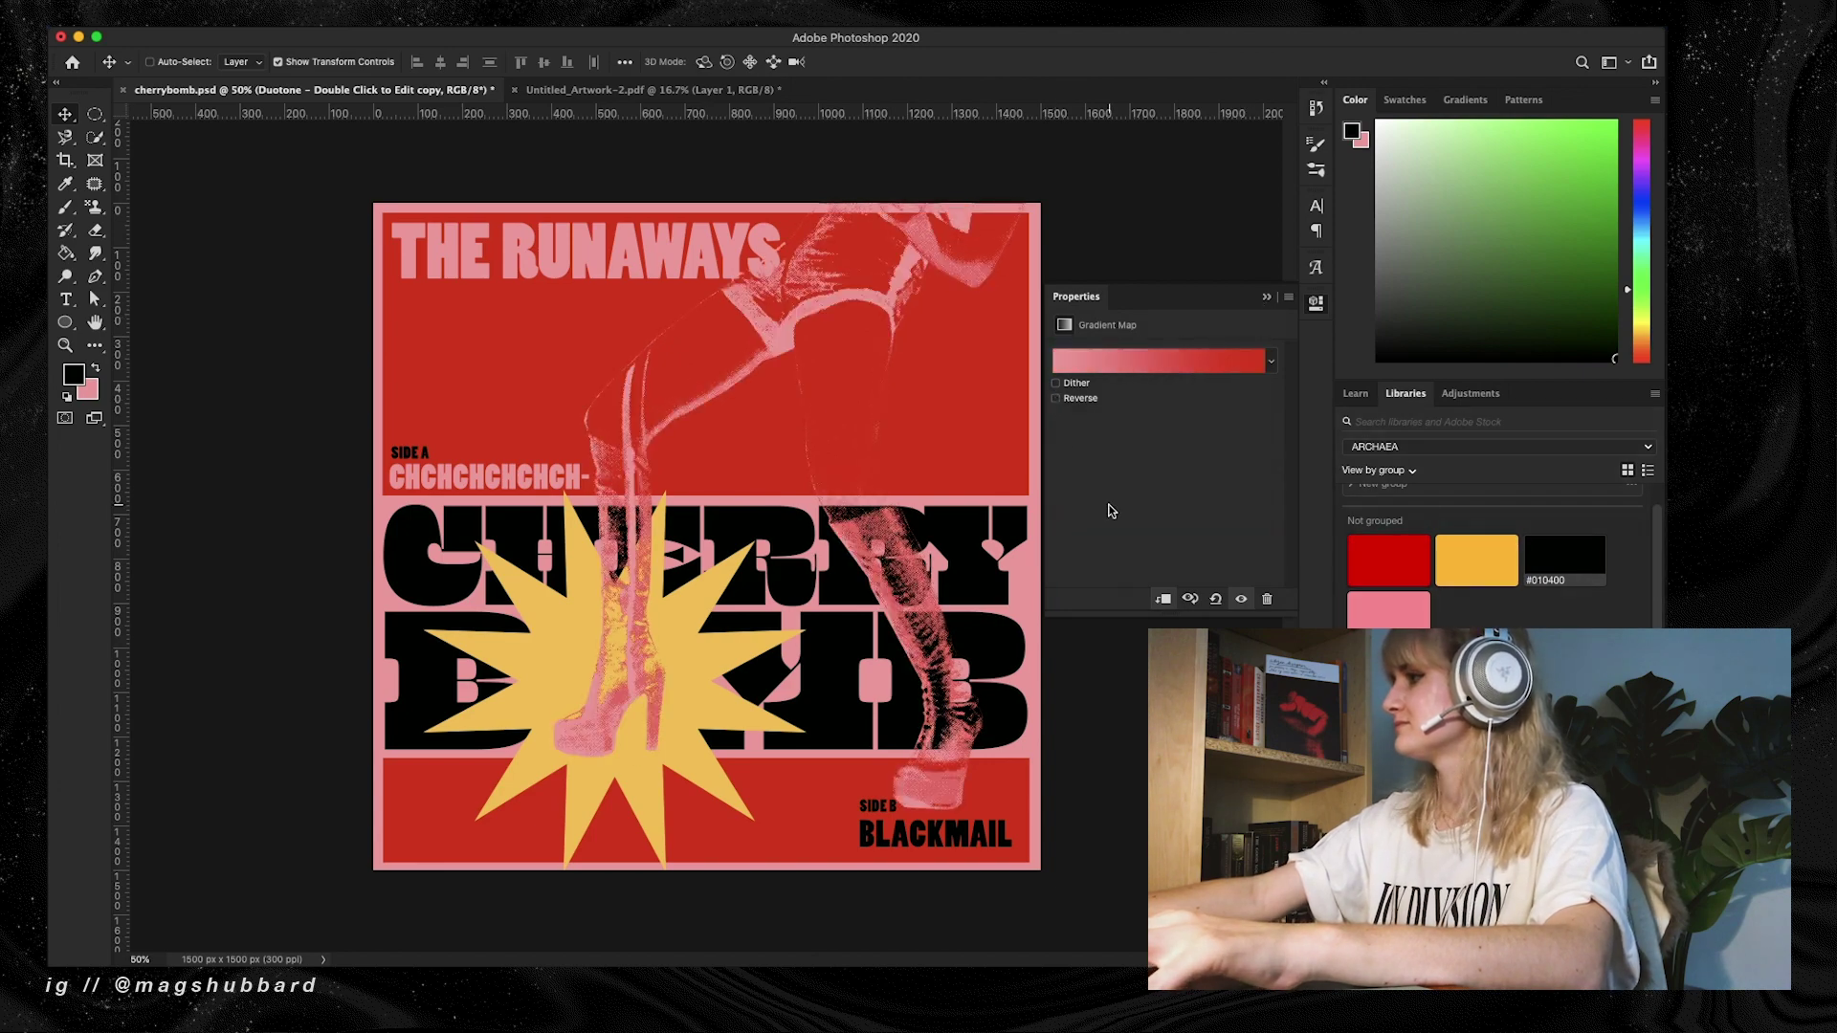
left_click(1056, 398)
left_click(1056, 398)
Undo the gradient map recolouring and the highlight erasing on the legs
key("super+z")
key("super+z")
key("super+z")
Raise the contrast and lower the brightness of the halftoned legs with a Brightness/Contrast adjustment
left_click_drag(1164, 434, 1229, 434)
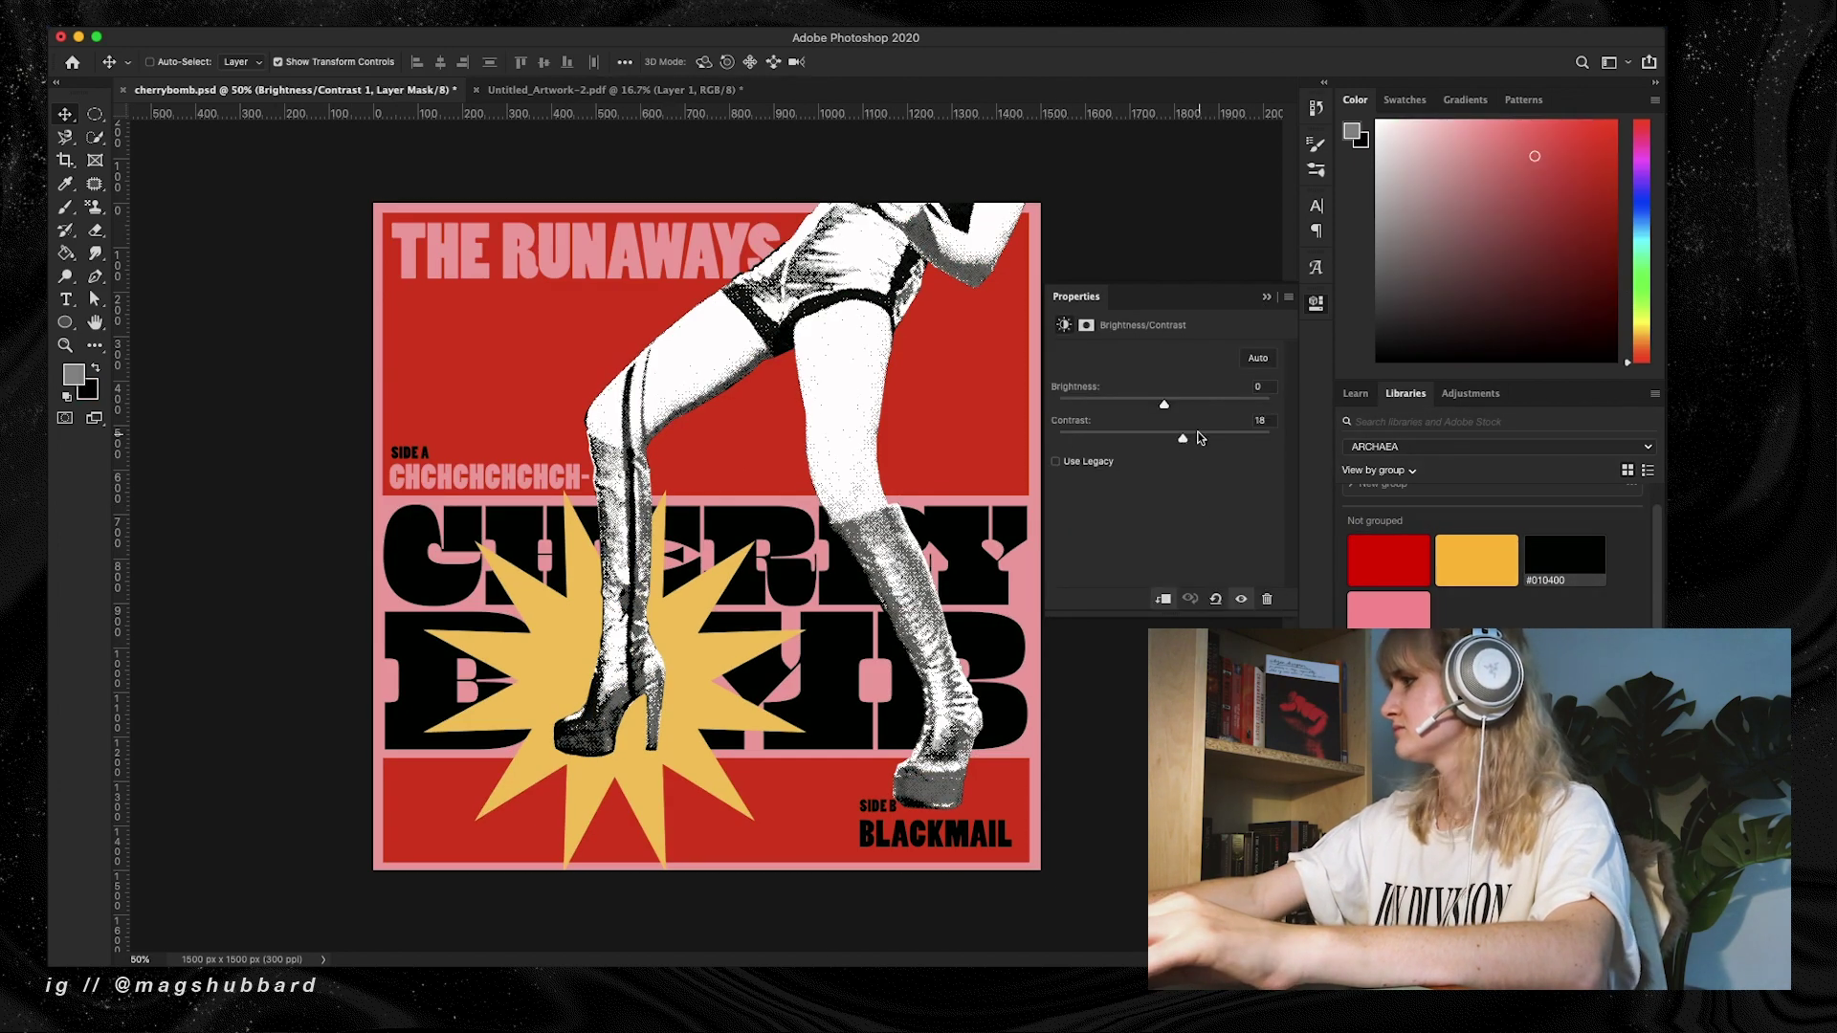
left_click_drag(1165, 406, 1129, 406)
left_click(1266, 297)
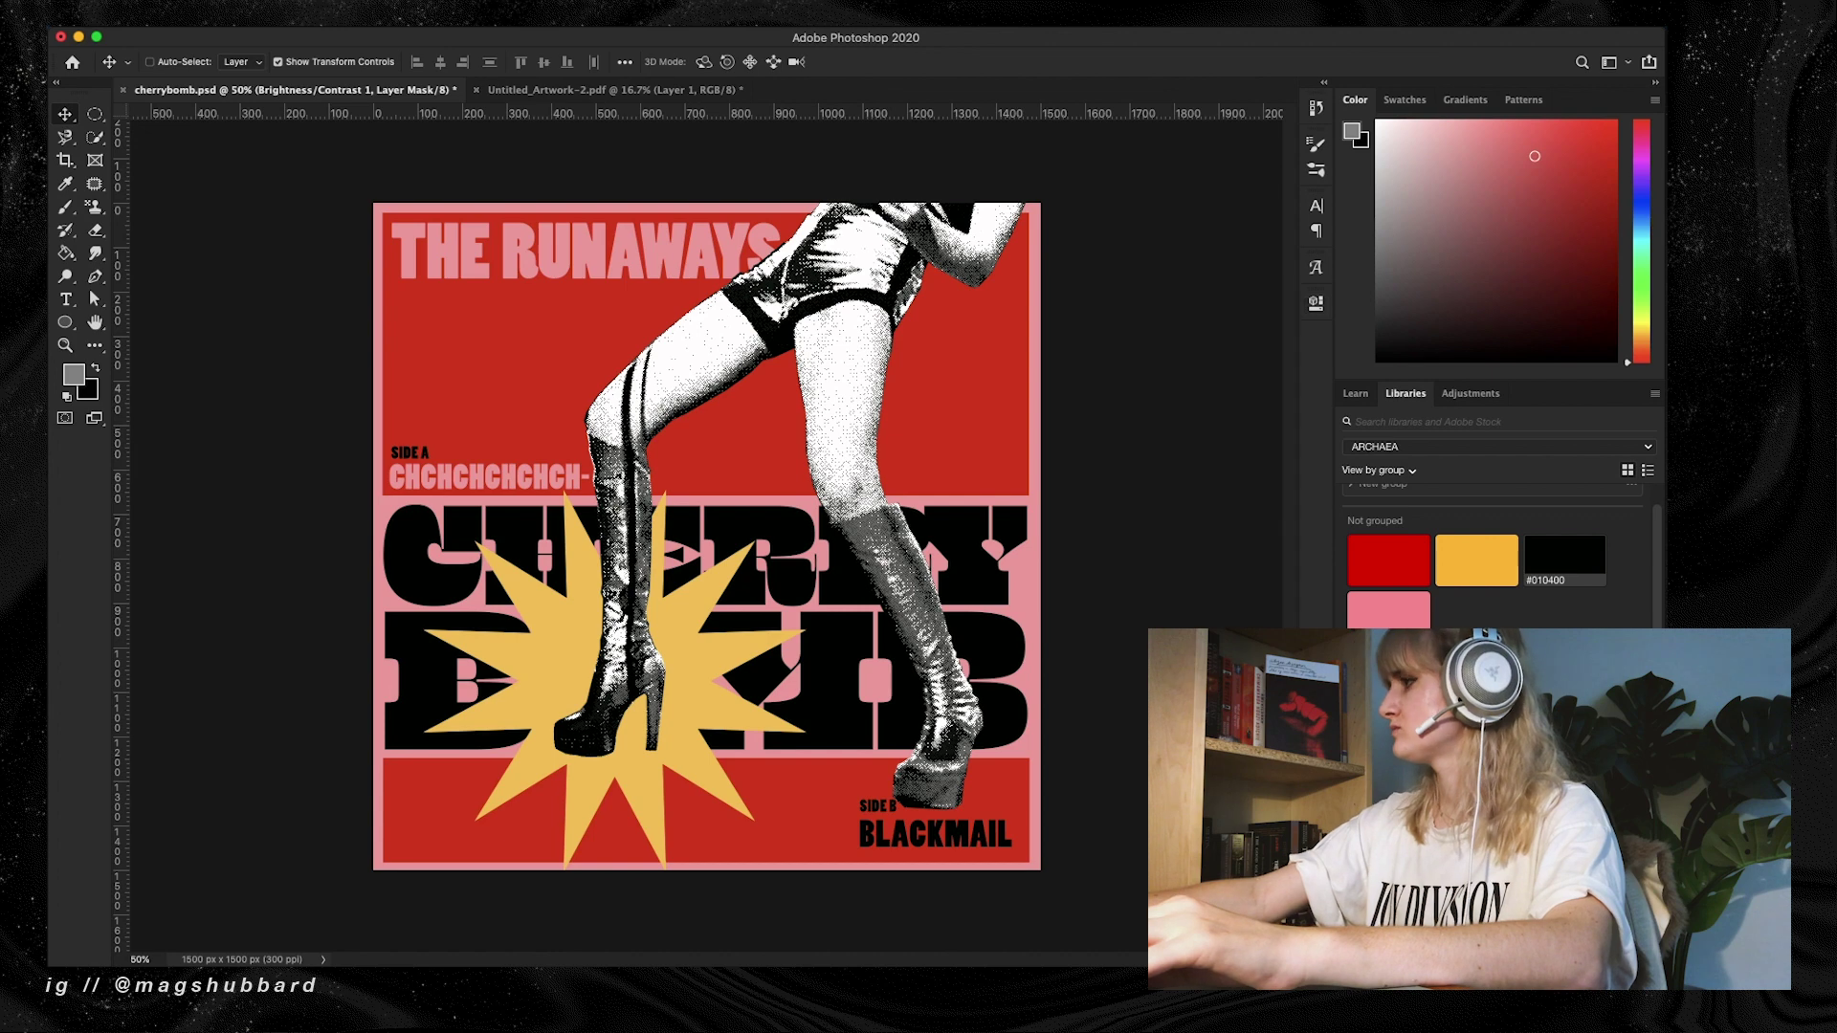
Recolour the legs' gradient map with a pink dark stop and a red light stop, and reverse it
left_click(1317, 302)
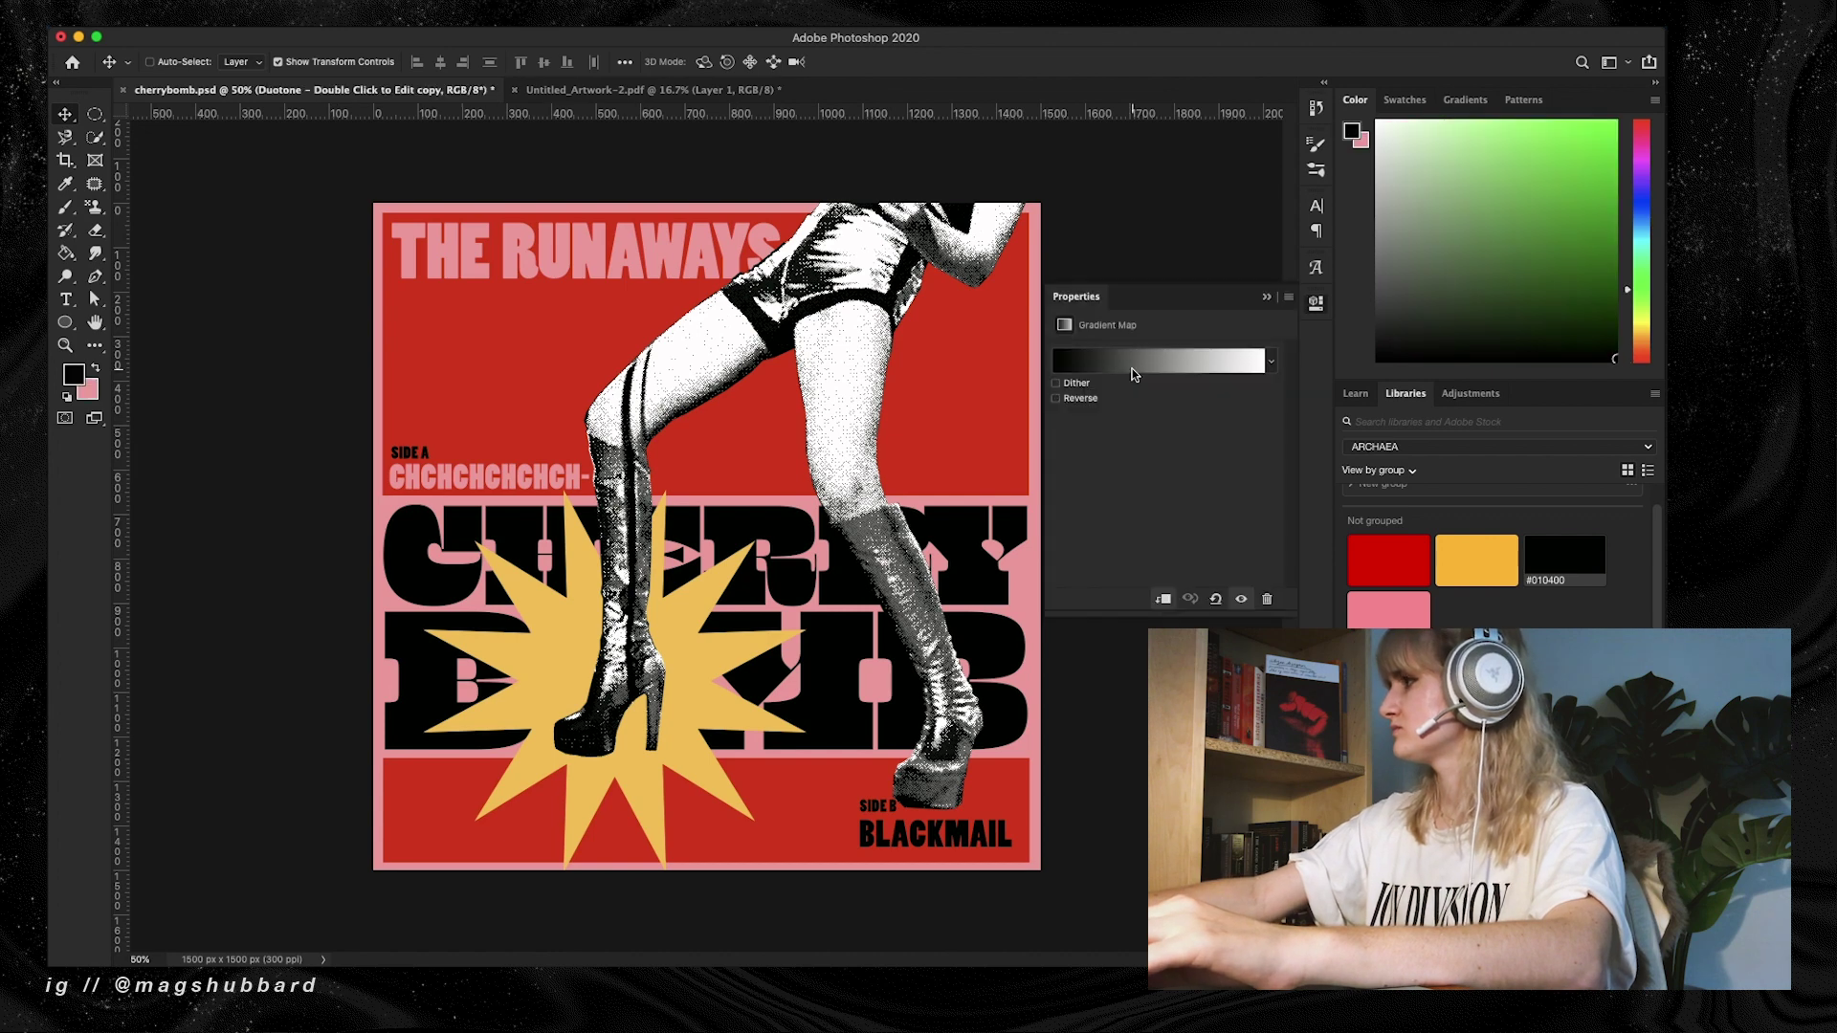
left_click(1136, 367)
double_click(479, 488)
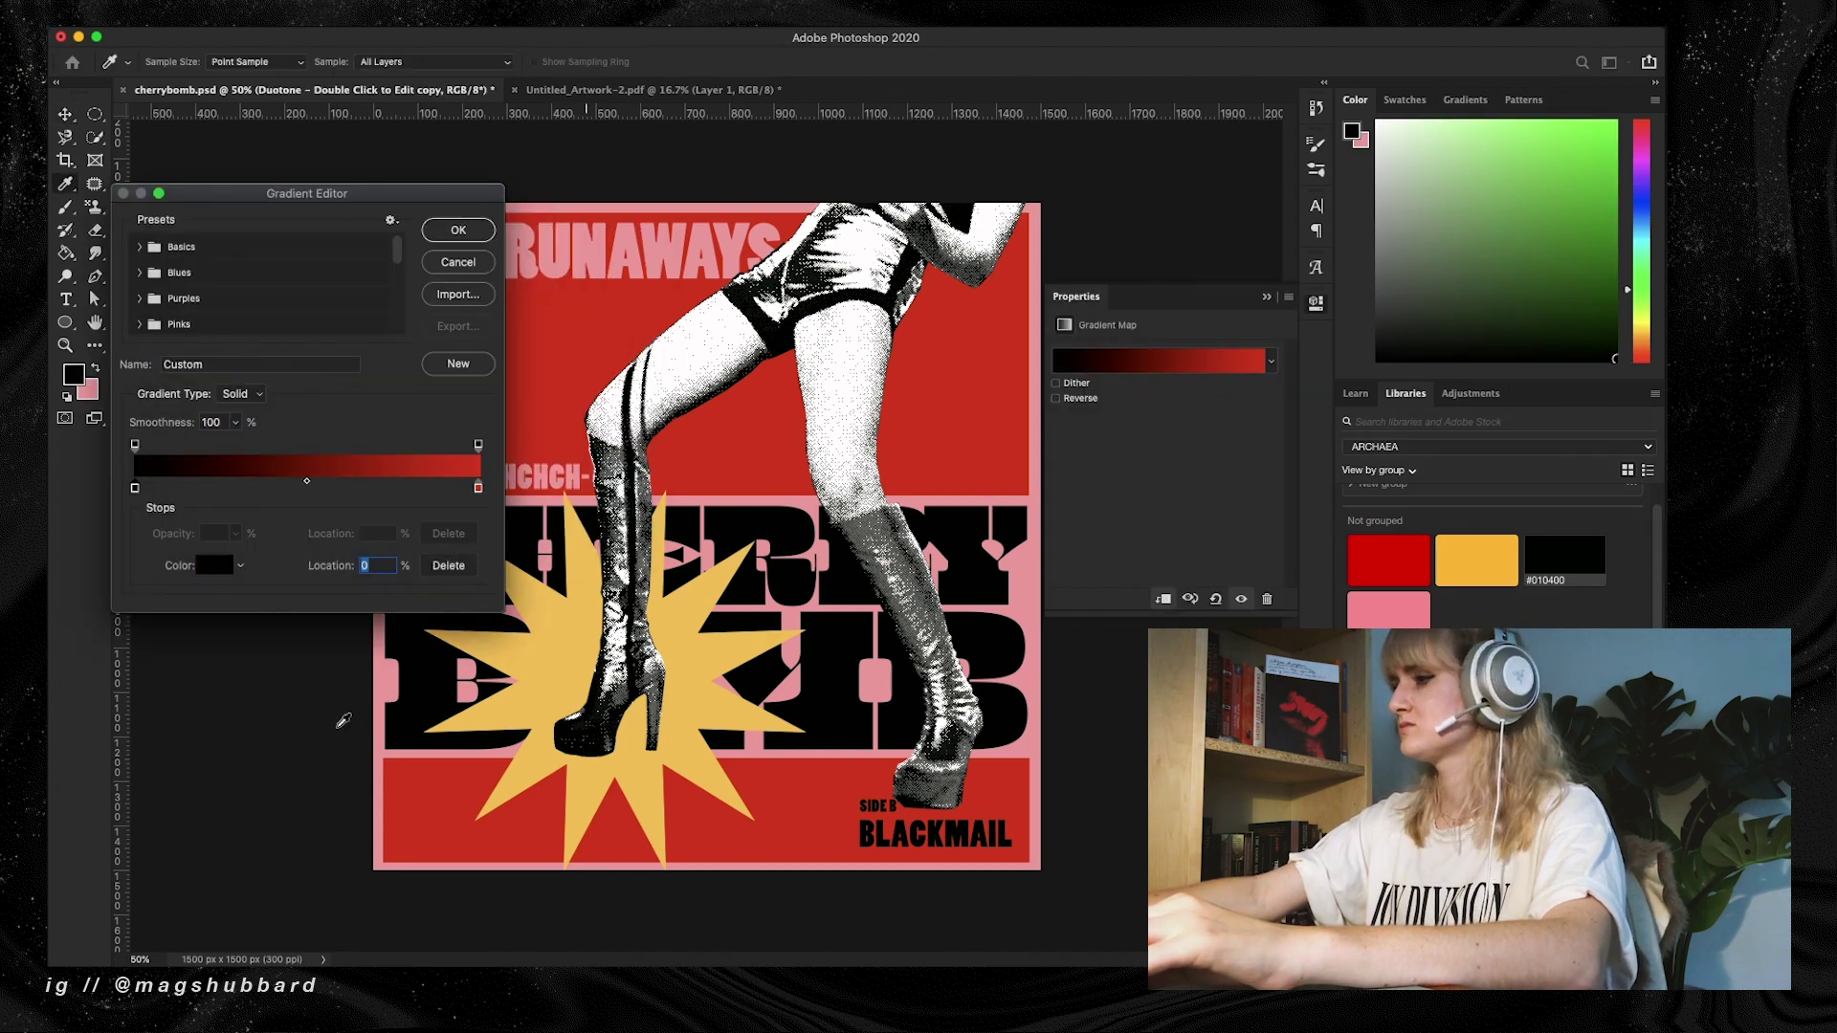
double_click(135, 488)
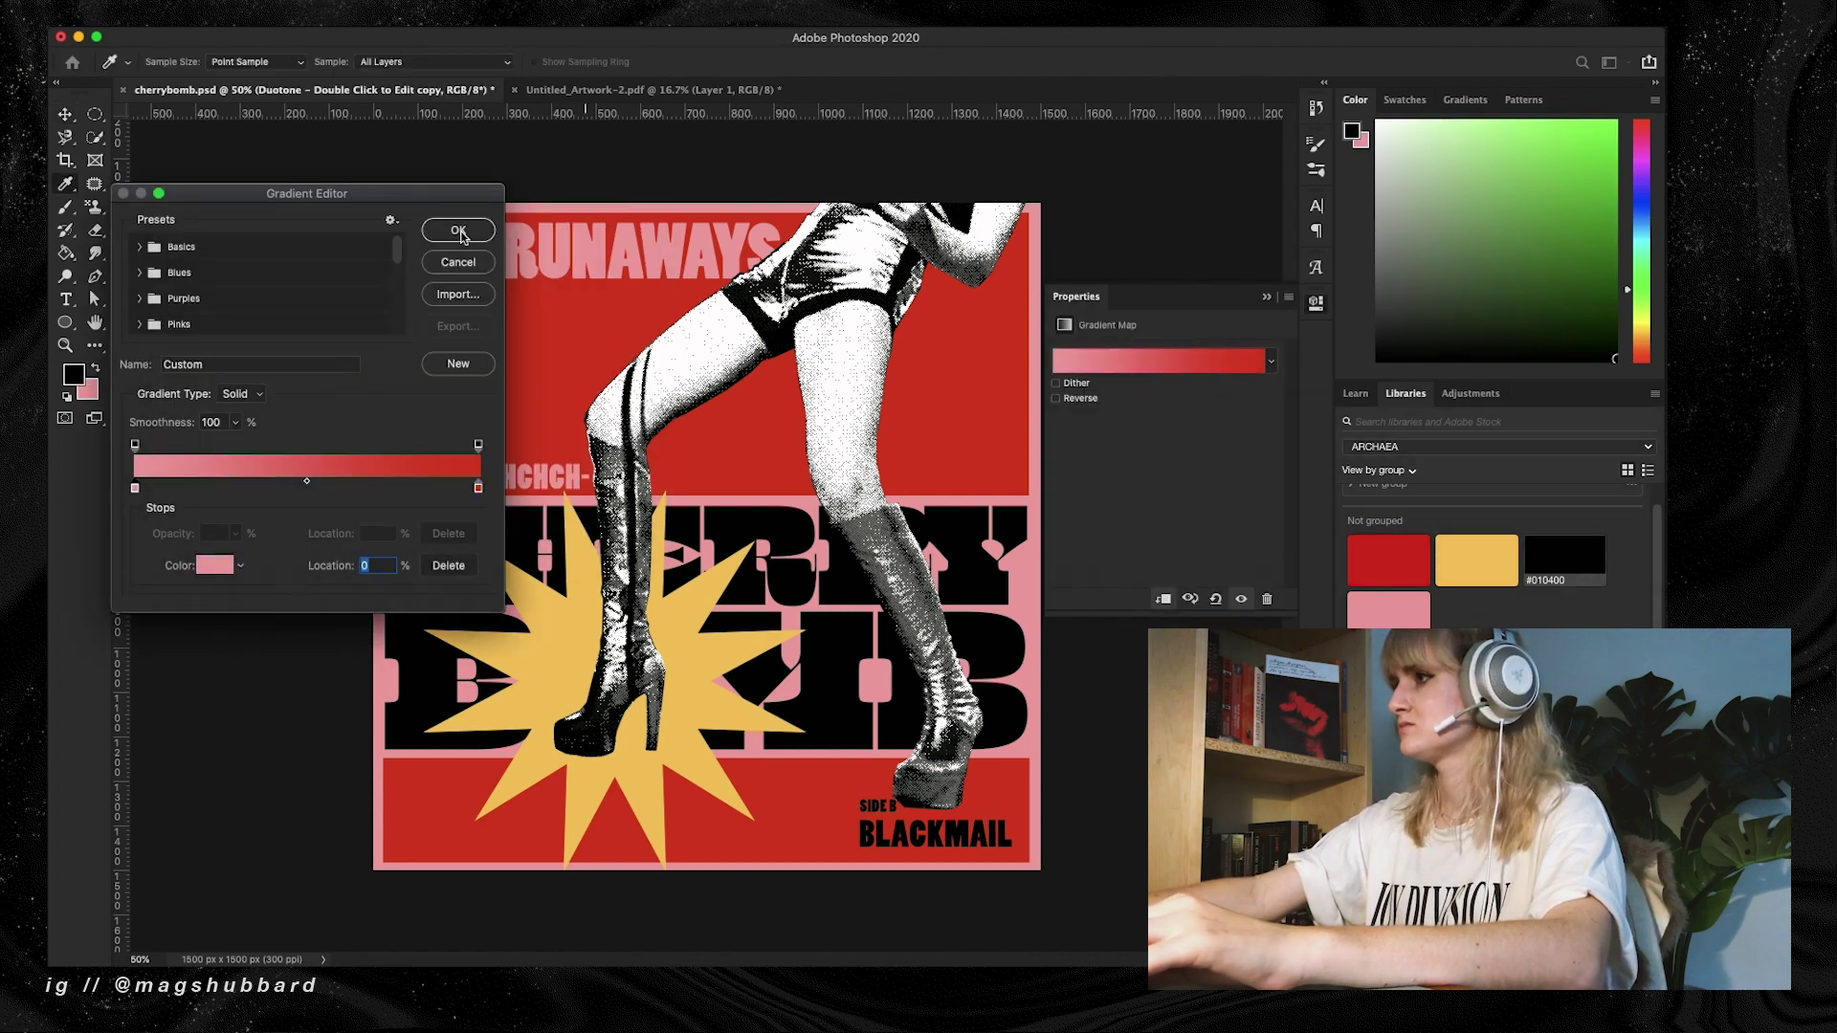
left_click(458, 230)
key("super+z")
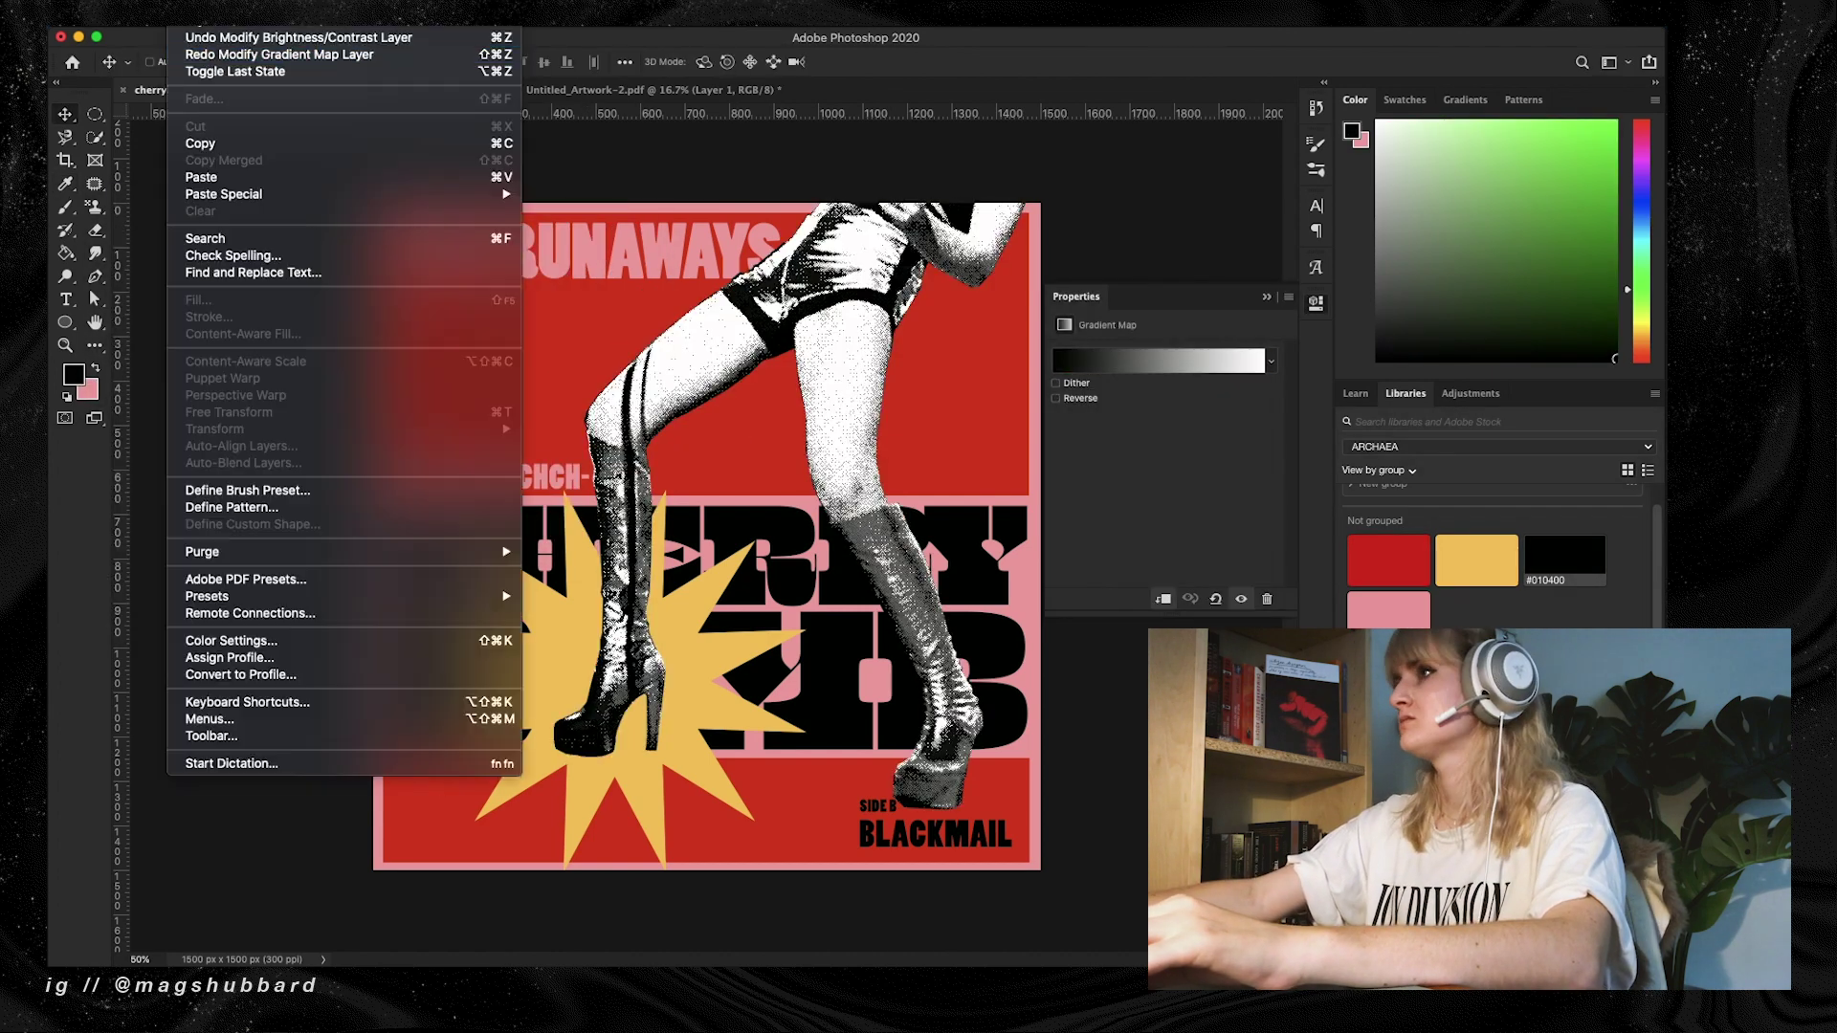
left_click(249, 54)
left_click(1056, 398)
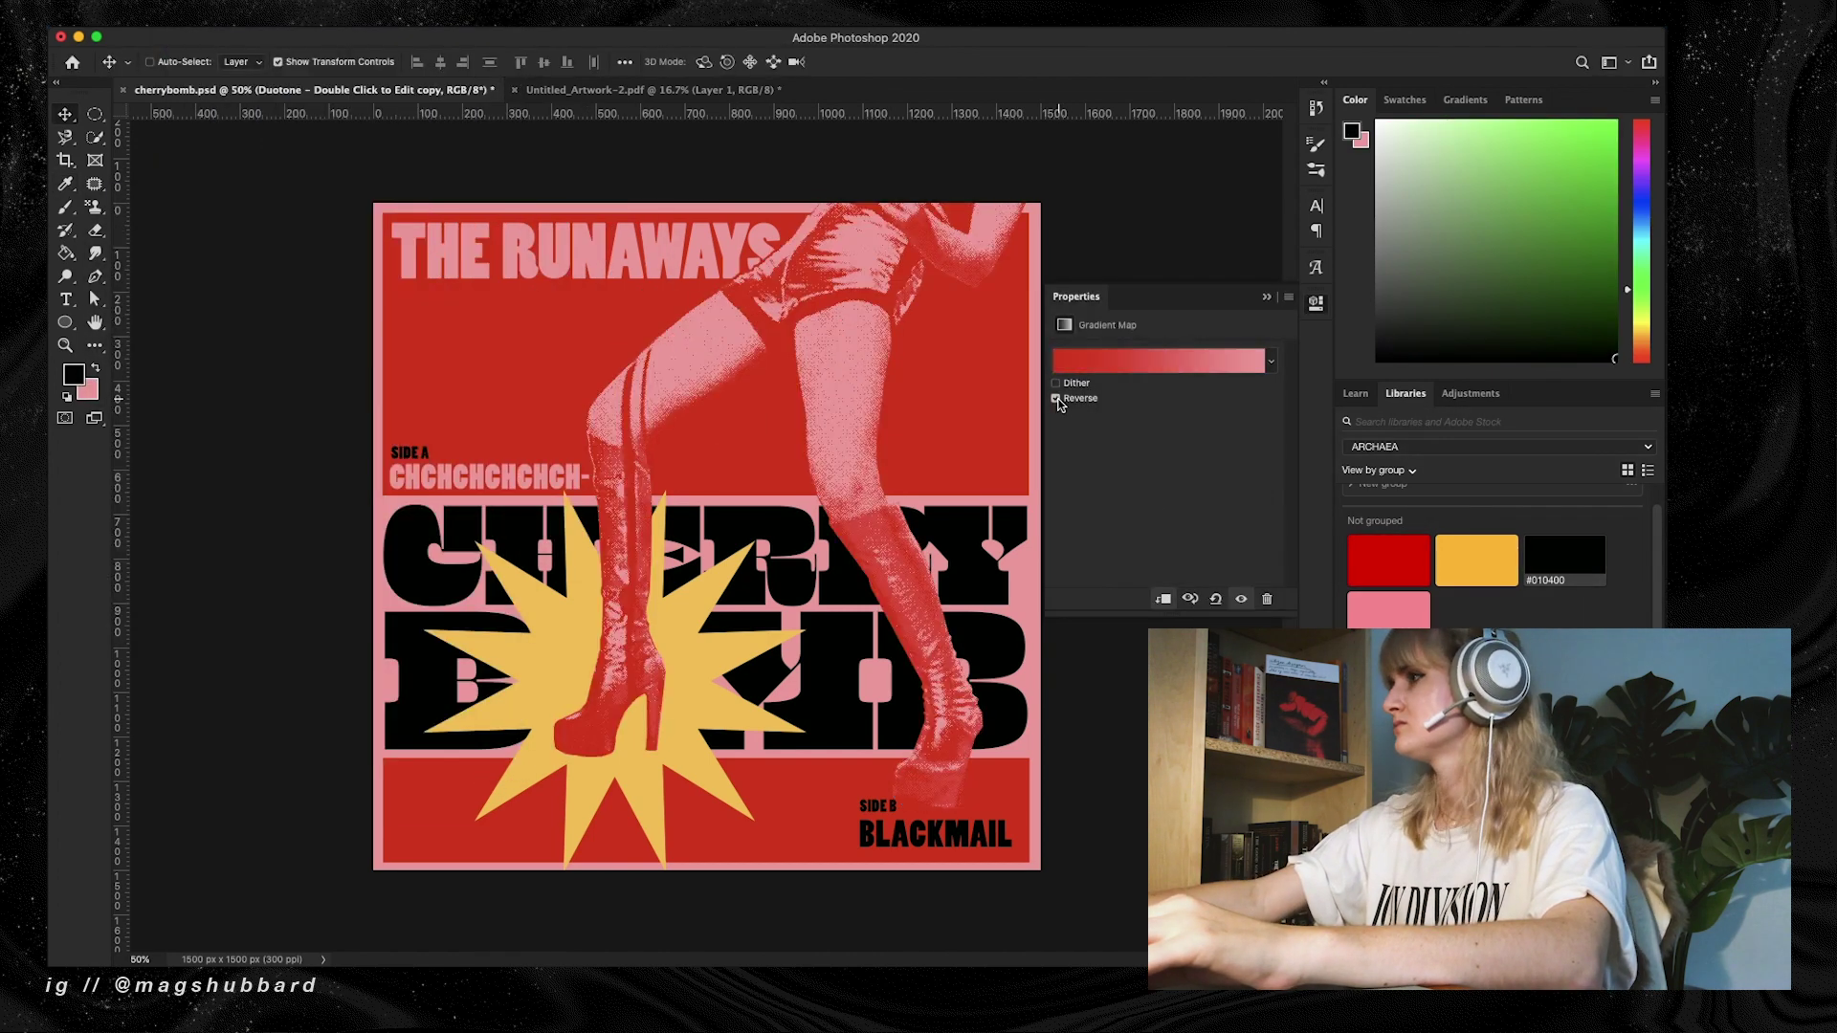
Select the Highlights with Color Range on the legs layer and erase them from the boots
left_click(1435, 784)
left_click(371, 29)
left_click(393, 207)
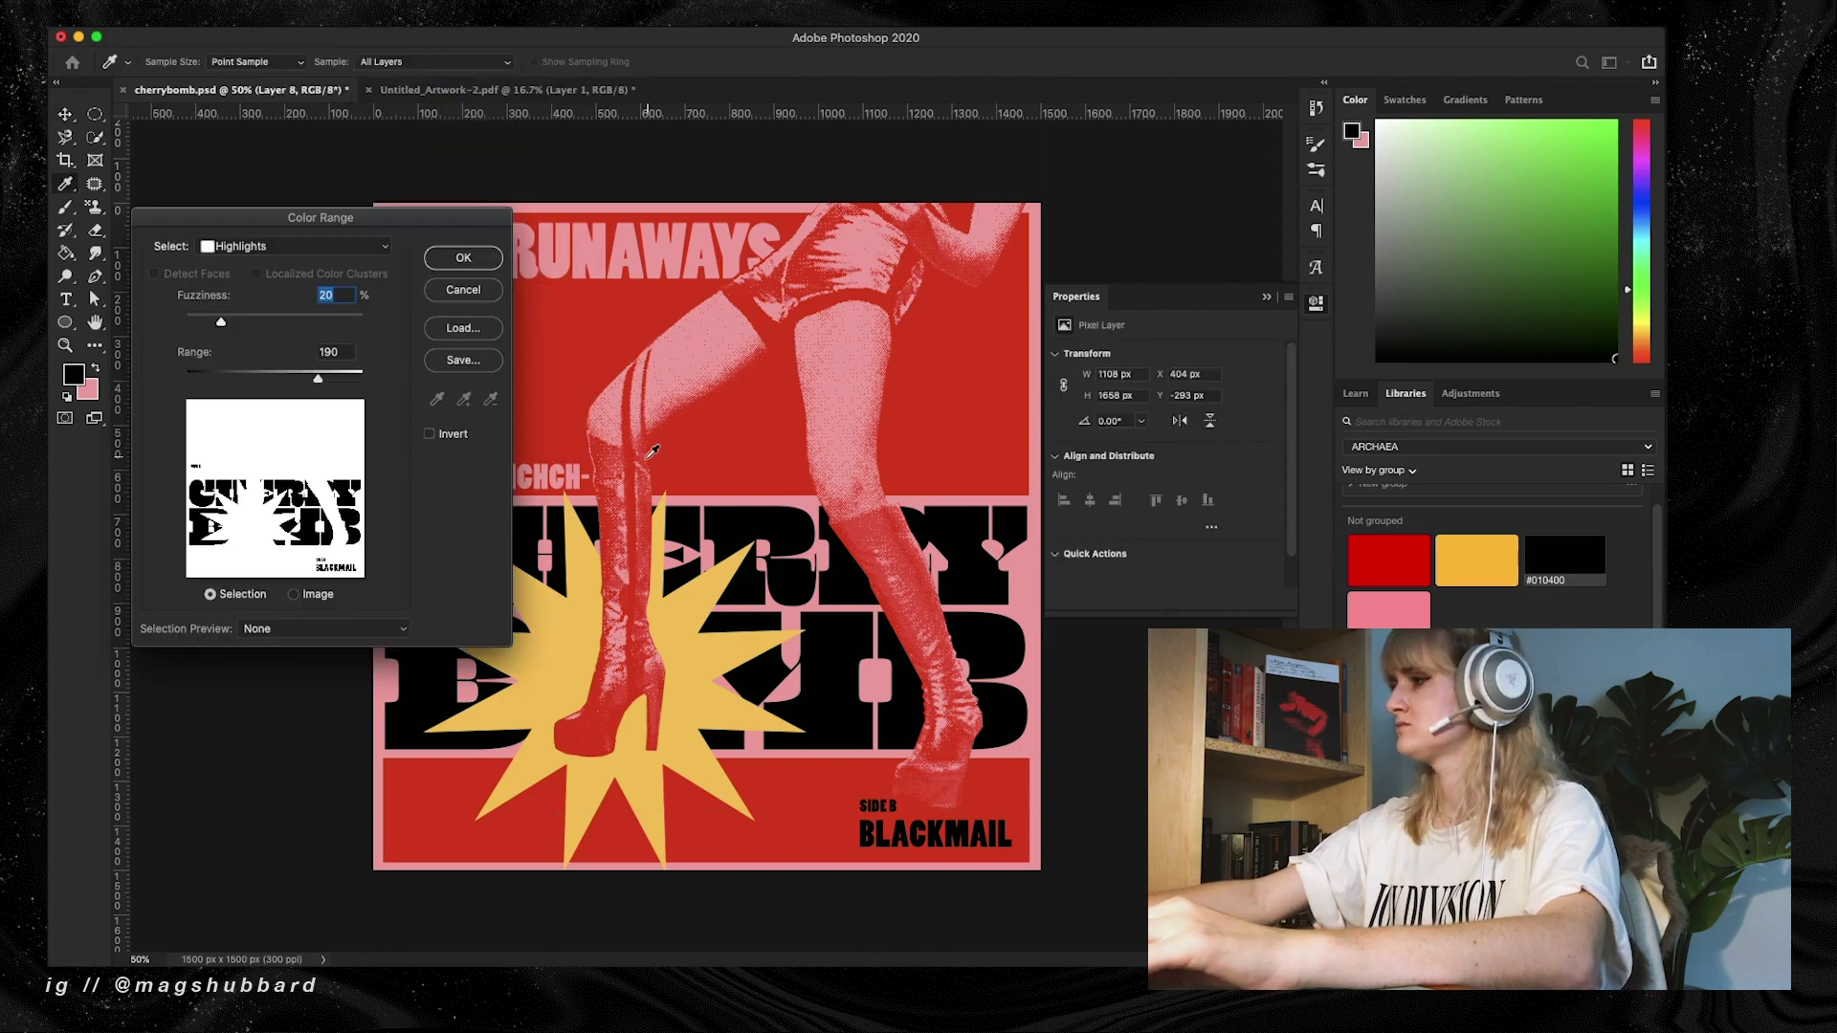
key("Return")
key("e")
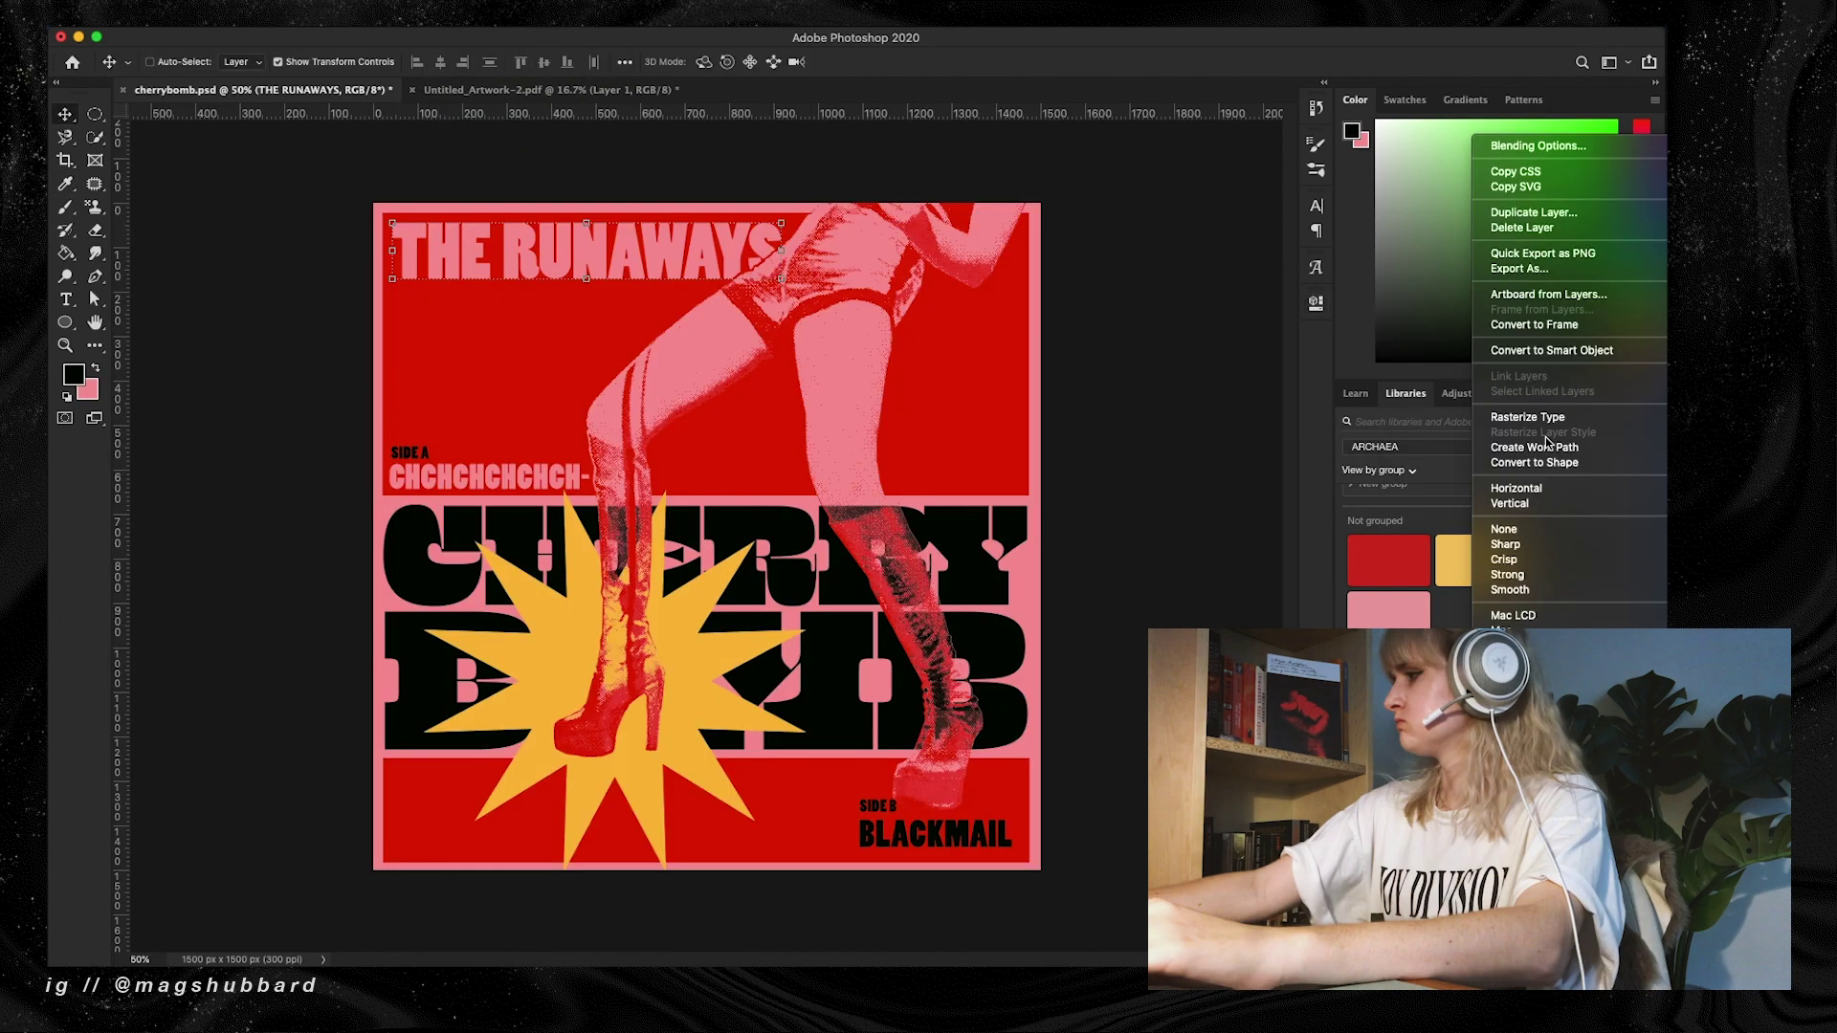
Rasterize the THE RUNAWAYS title layer
left_click(1527, 417)
left_click(65, 323)
left_click_drag(382, 191, 770, 311)
key("super+z")
Draw a rectangle about 993 by 253 px covering the THE RUNAWAYS title
left_click_drag(65, 323, 134, 321)
left_click(492, 245)
left_click(488, 254)
left_click_drag(363, 185, 804, 298)
Fill the rectangle with a linear red-to-pink gradient and clip it to the THE RUNAWAYS title
left_click(1064, 409)
left_click(1136, 442)
double_click(1066, 646)
left_click(479, 487)
left_click(459, 230)
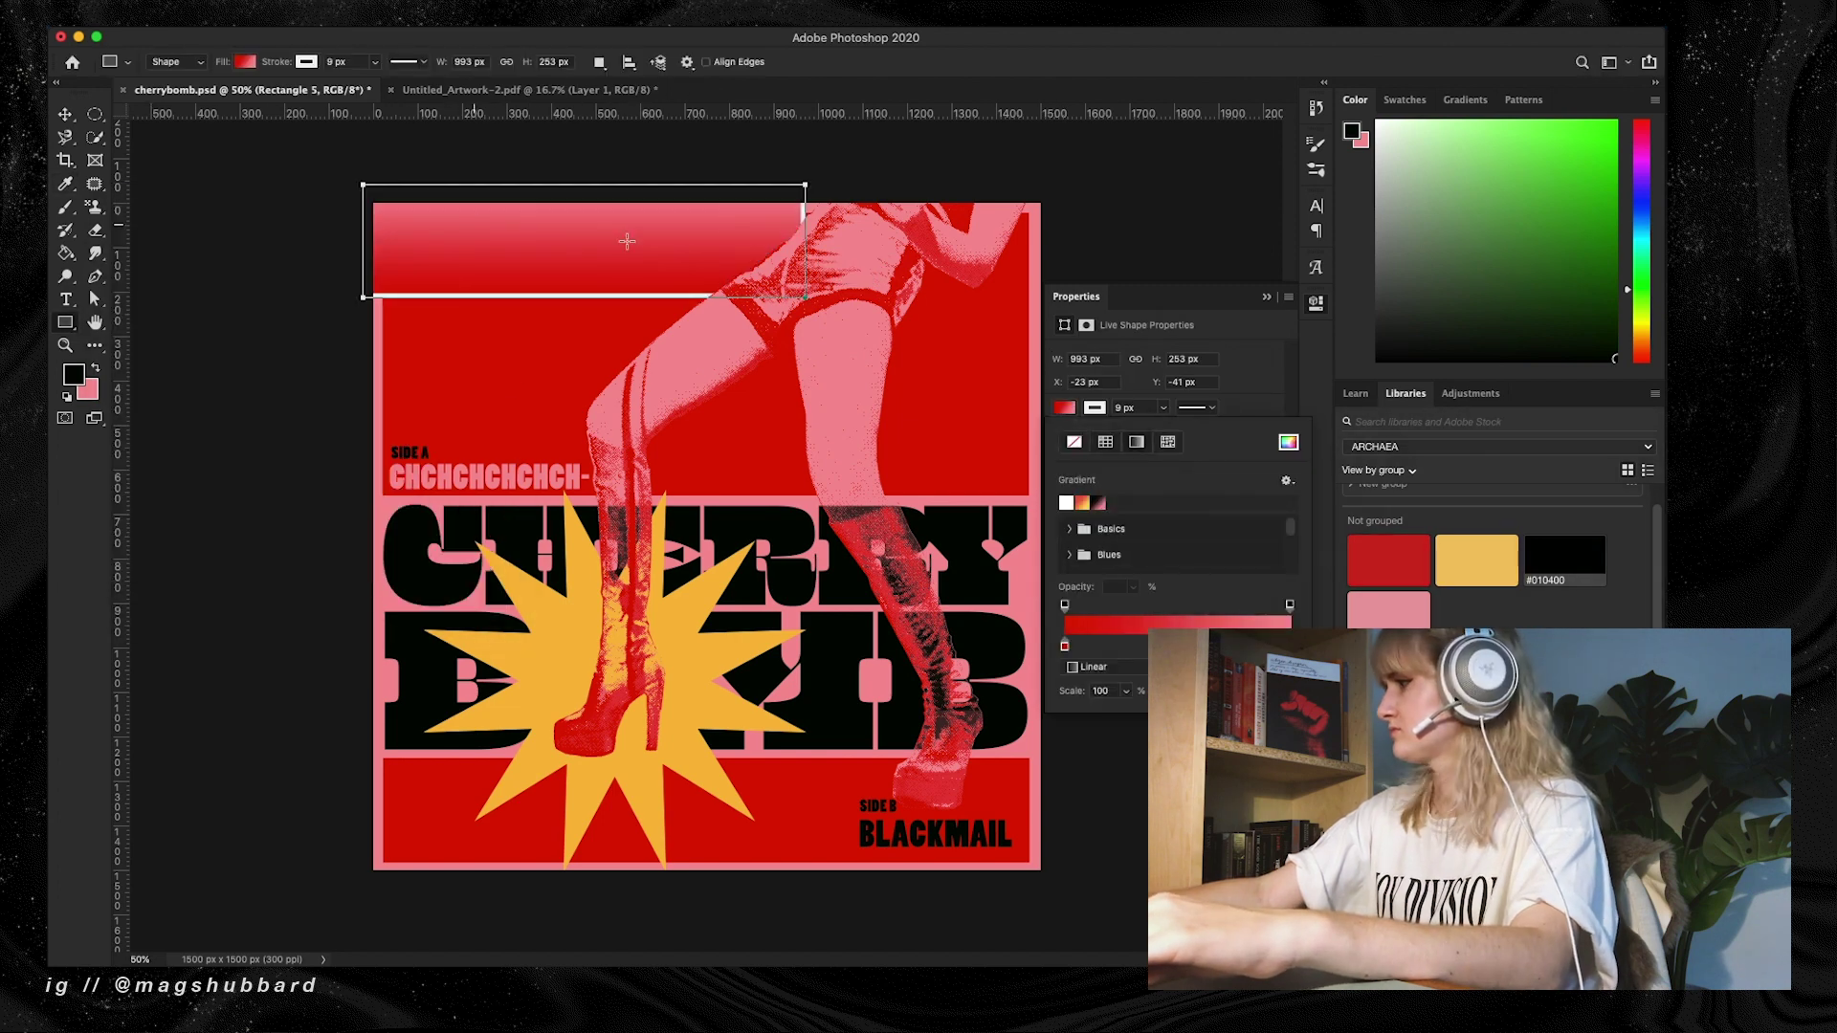
key("super+alt+g")
Create a clipping mask for the Halftone Dot 60° Distressed layer so its texture applies only to the title's gradient
right_click(1455, 650)
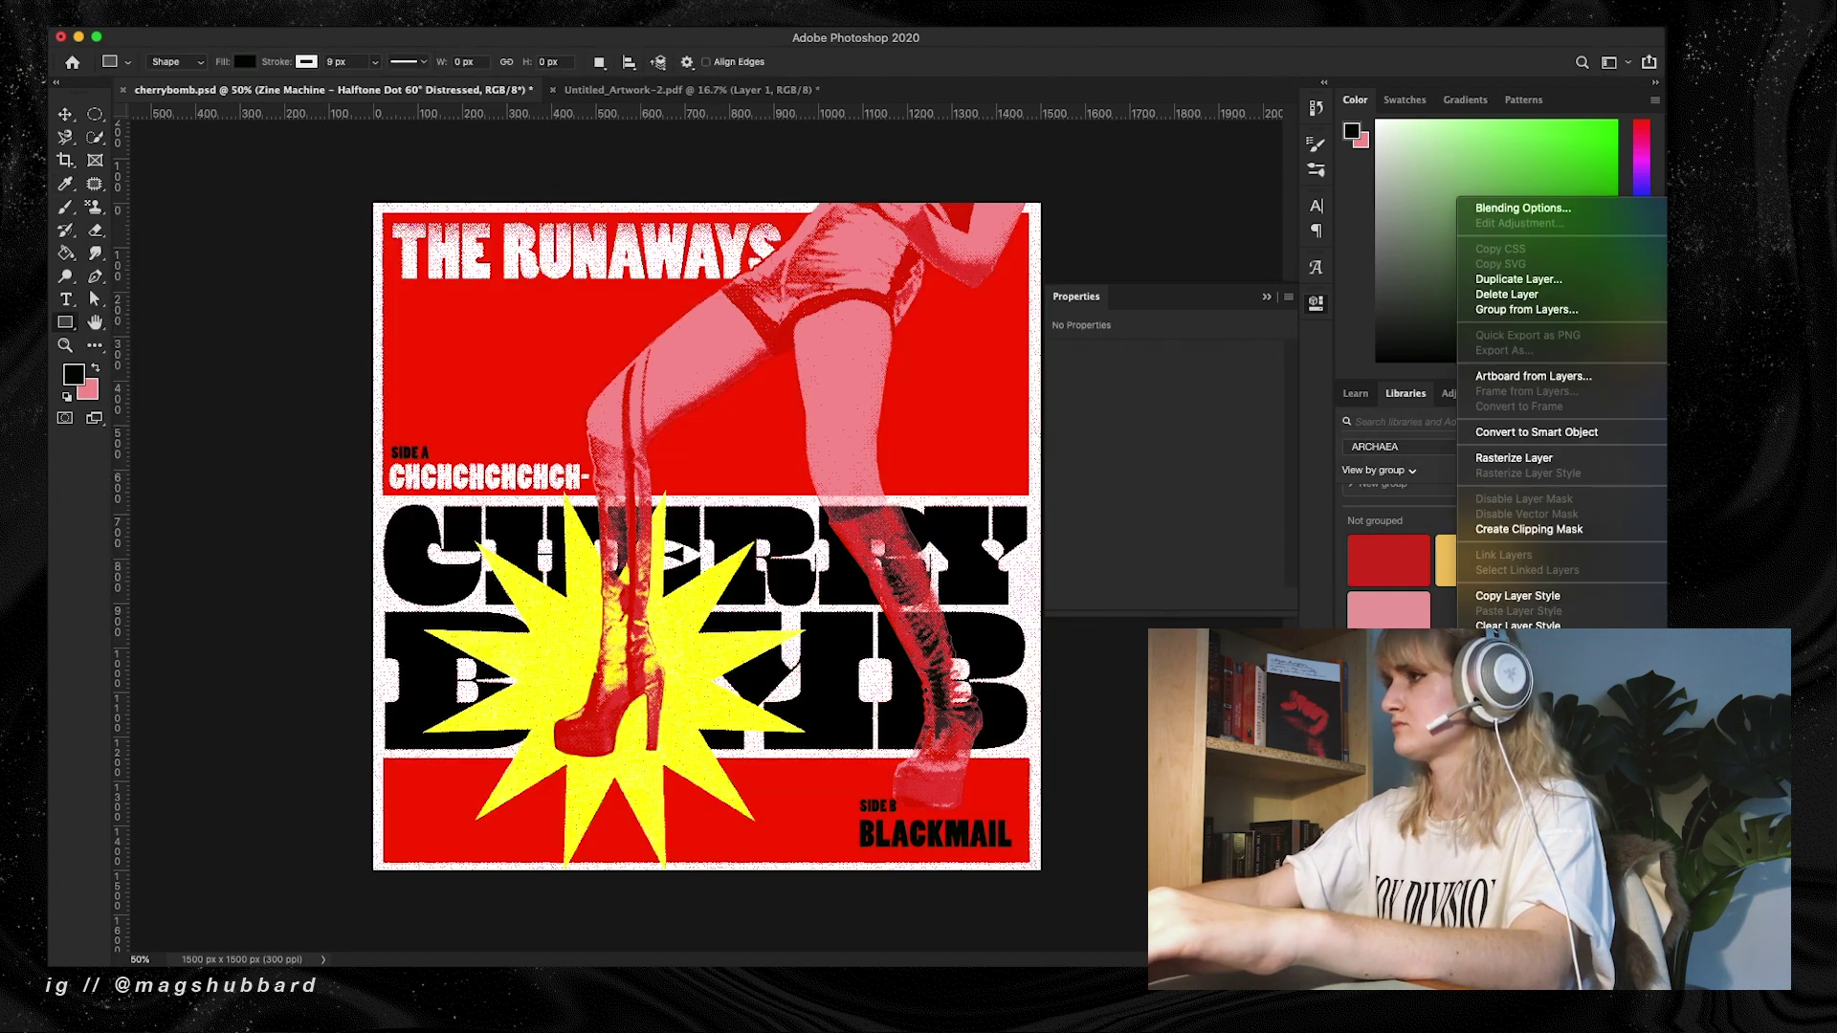
left_click(1537, 532)
key("super+z")
scroll(802, 491, "up", 3)
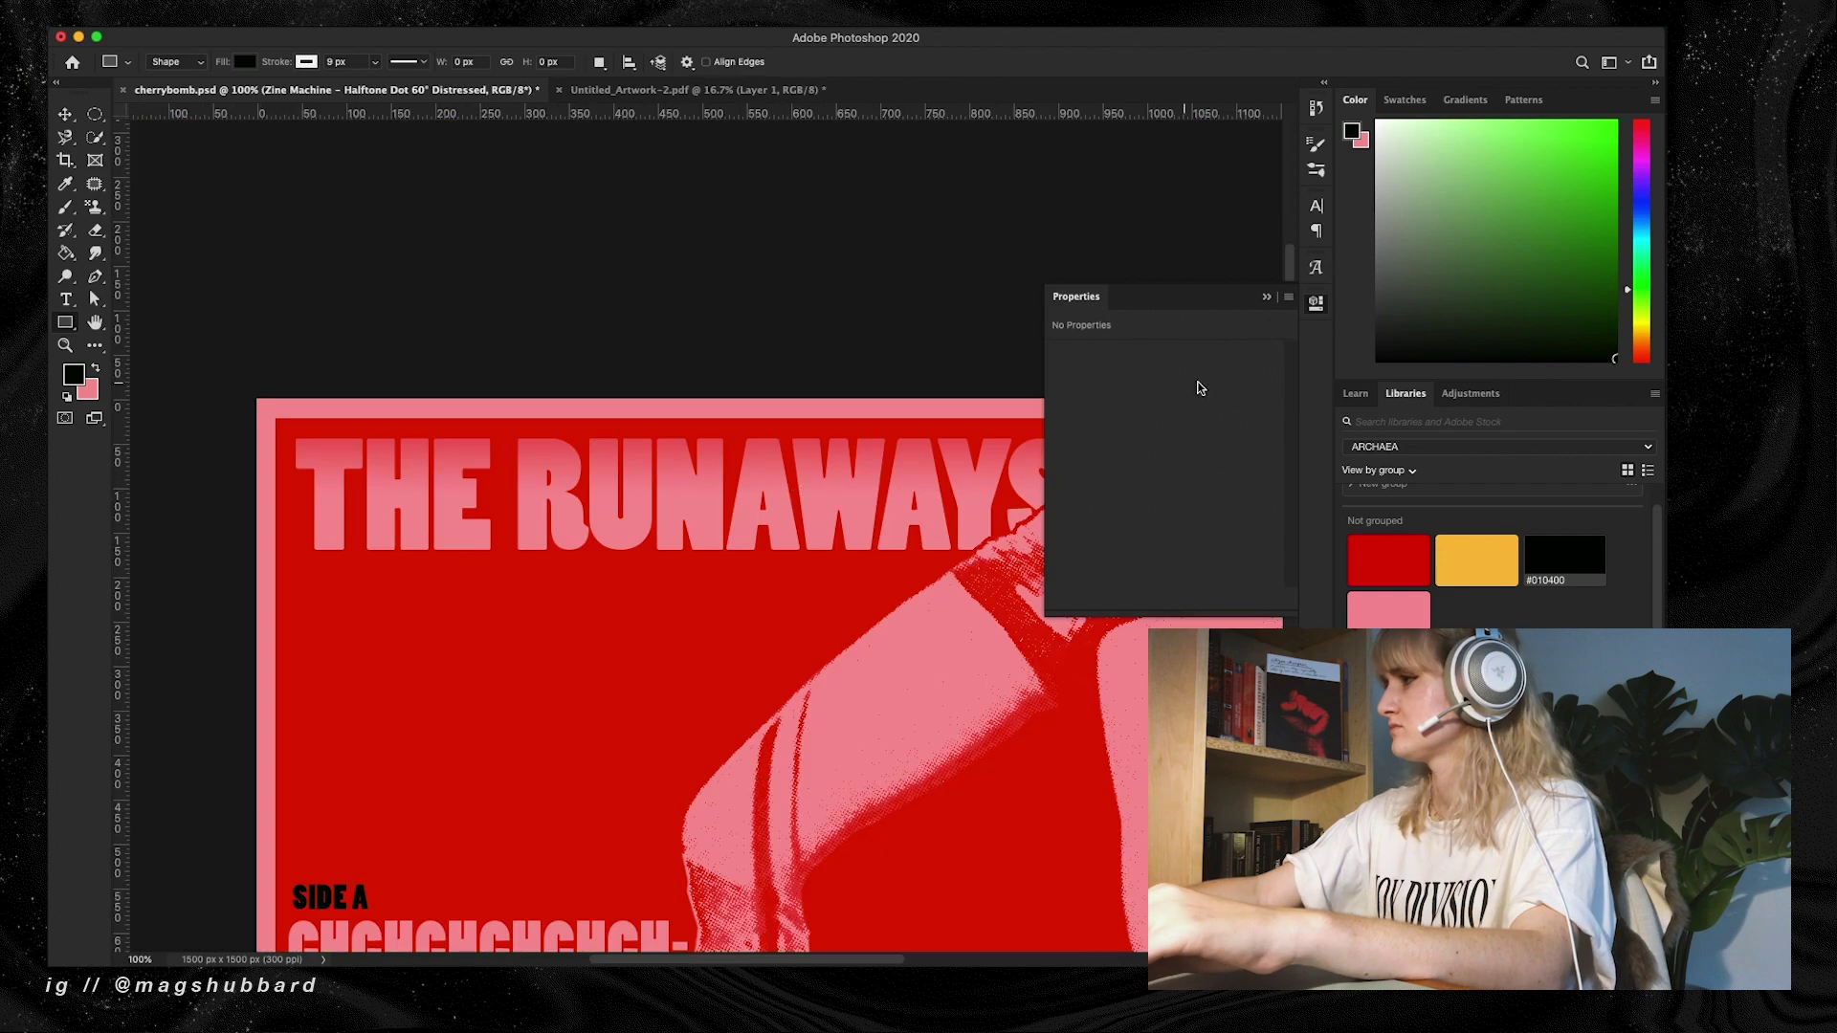
left_click(1267, 296)
key("super+shift+z")
Adjust the title's gradient fill by moving the red stop near its start and the pink stop to 72%
key("i")
mouse_move(264, 278)
left_mouse_down()
mouse_move(279, 328)
mouse_move(262, 291)
left_mouse_up()
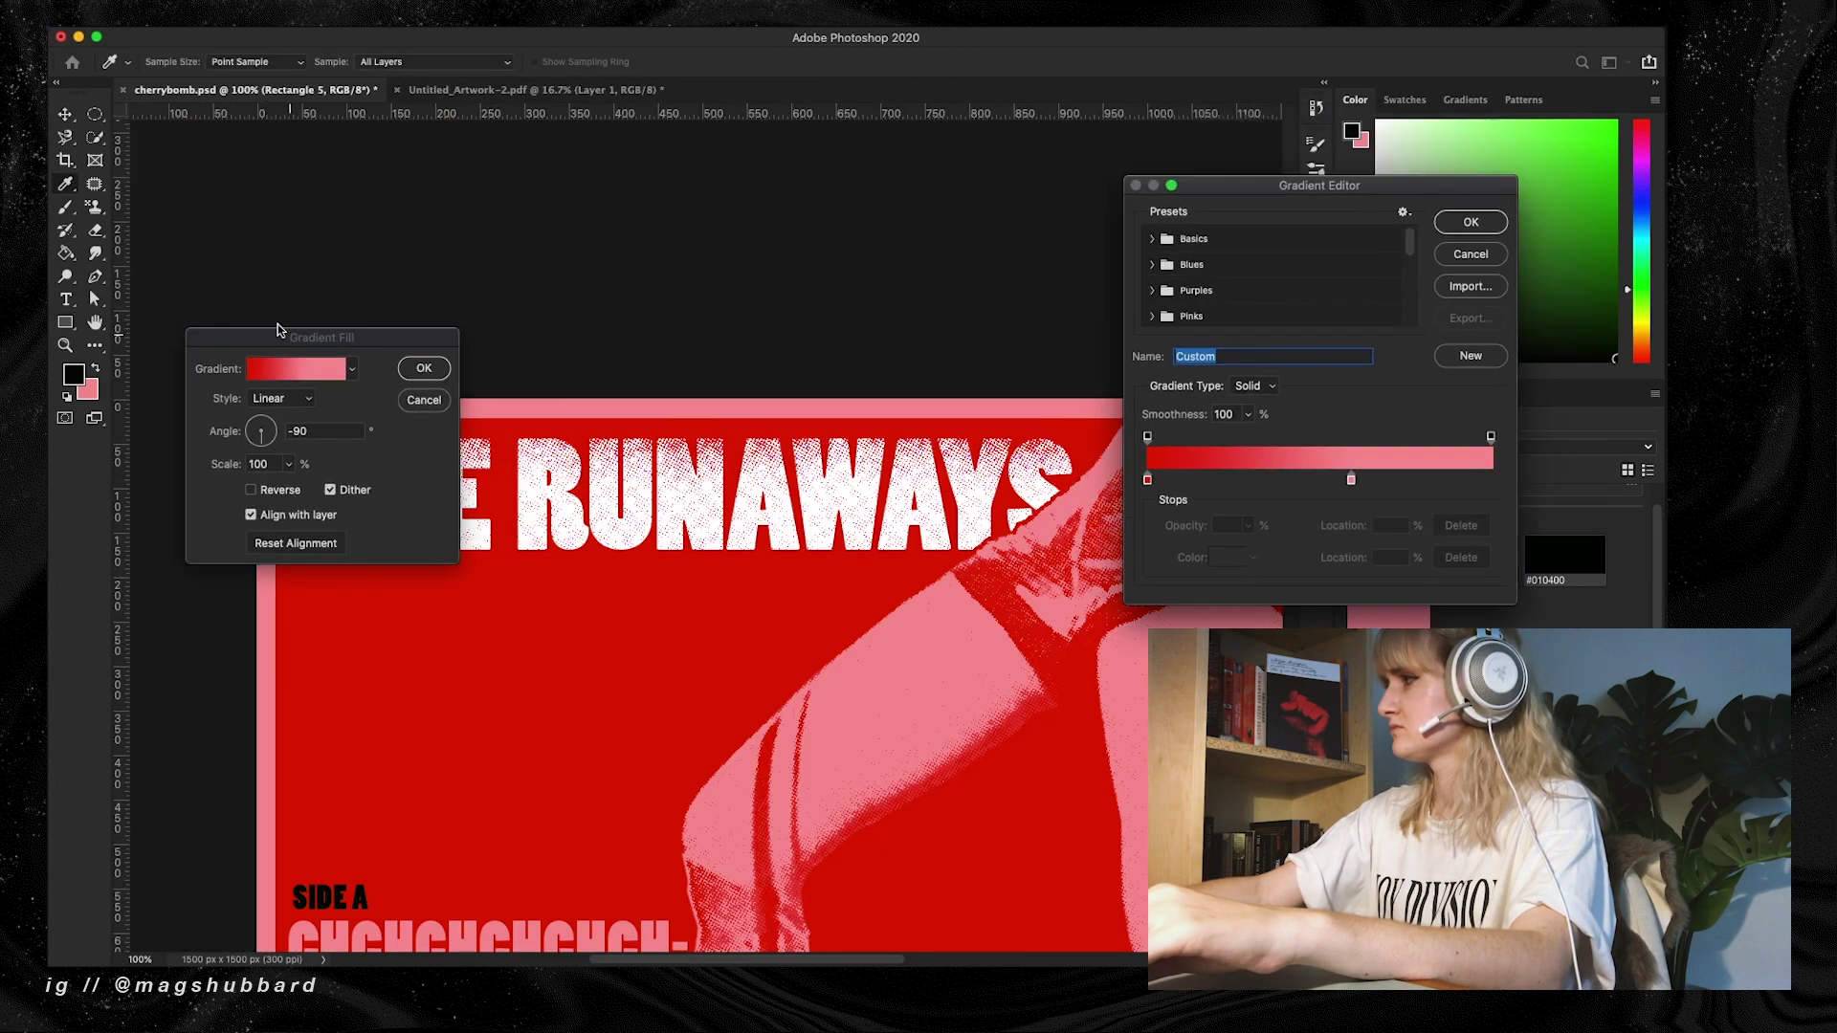
left_click_drag(1339, 452, 1275, 453)
left_click_drag(1131, 452, 1217, 452)
left_click_drag(1275, 452, 1377, 452)
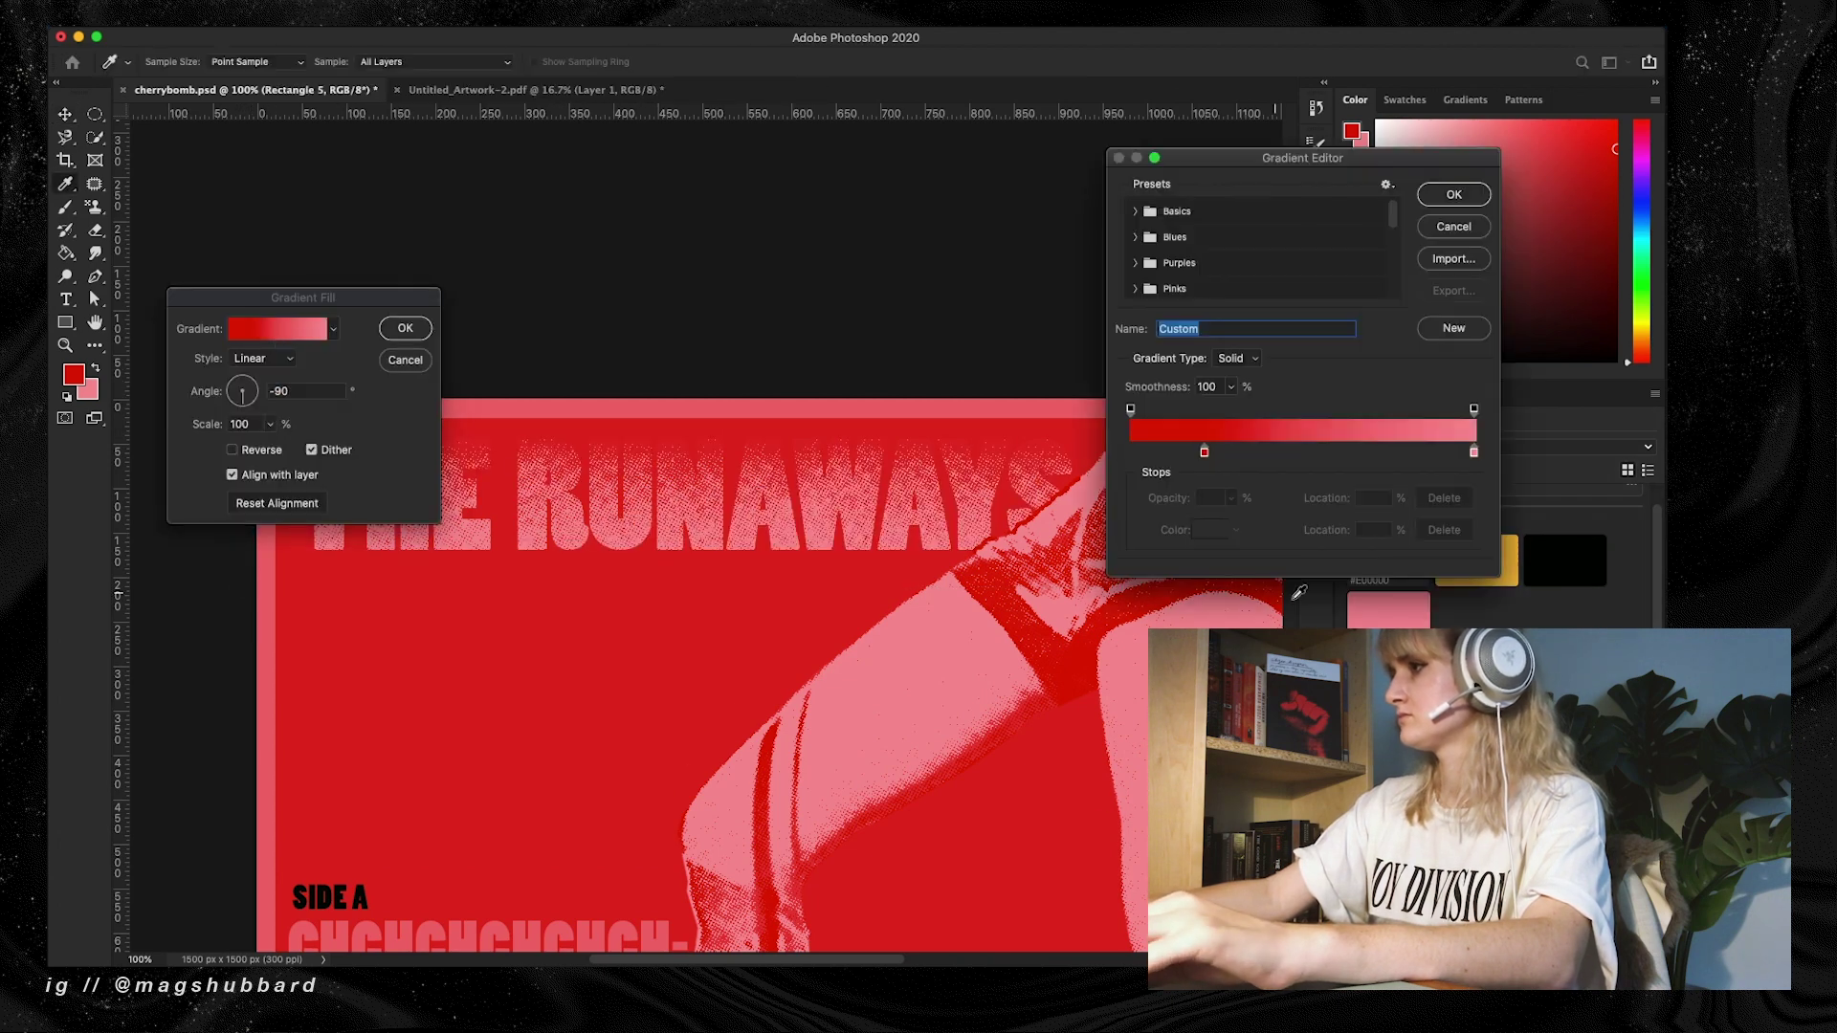
left_click(1162, 411)
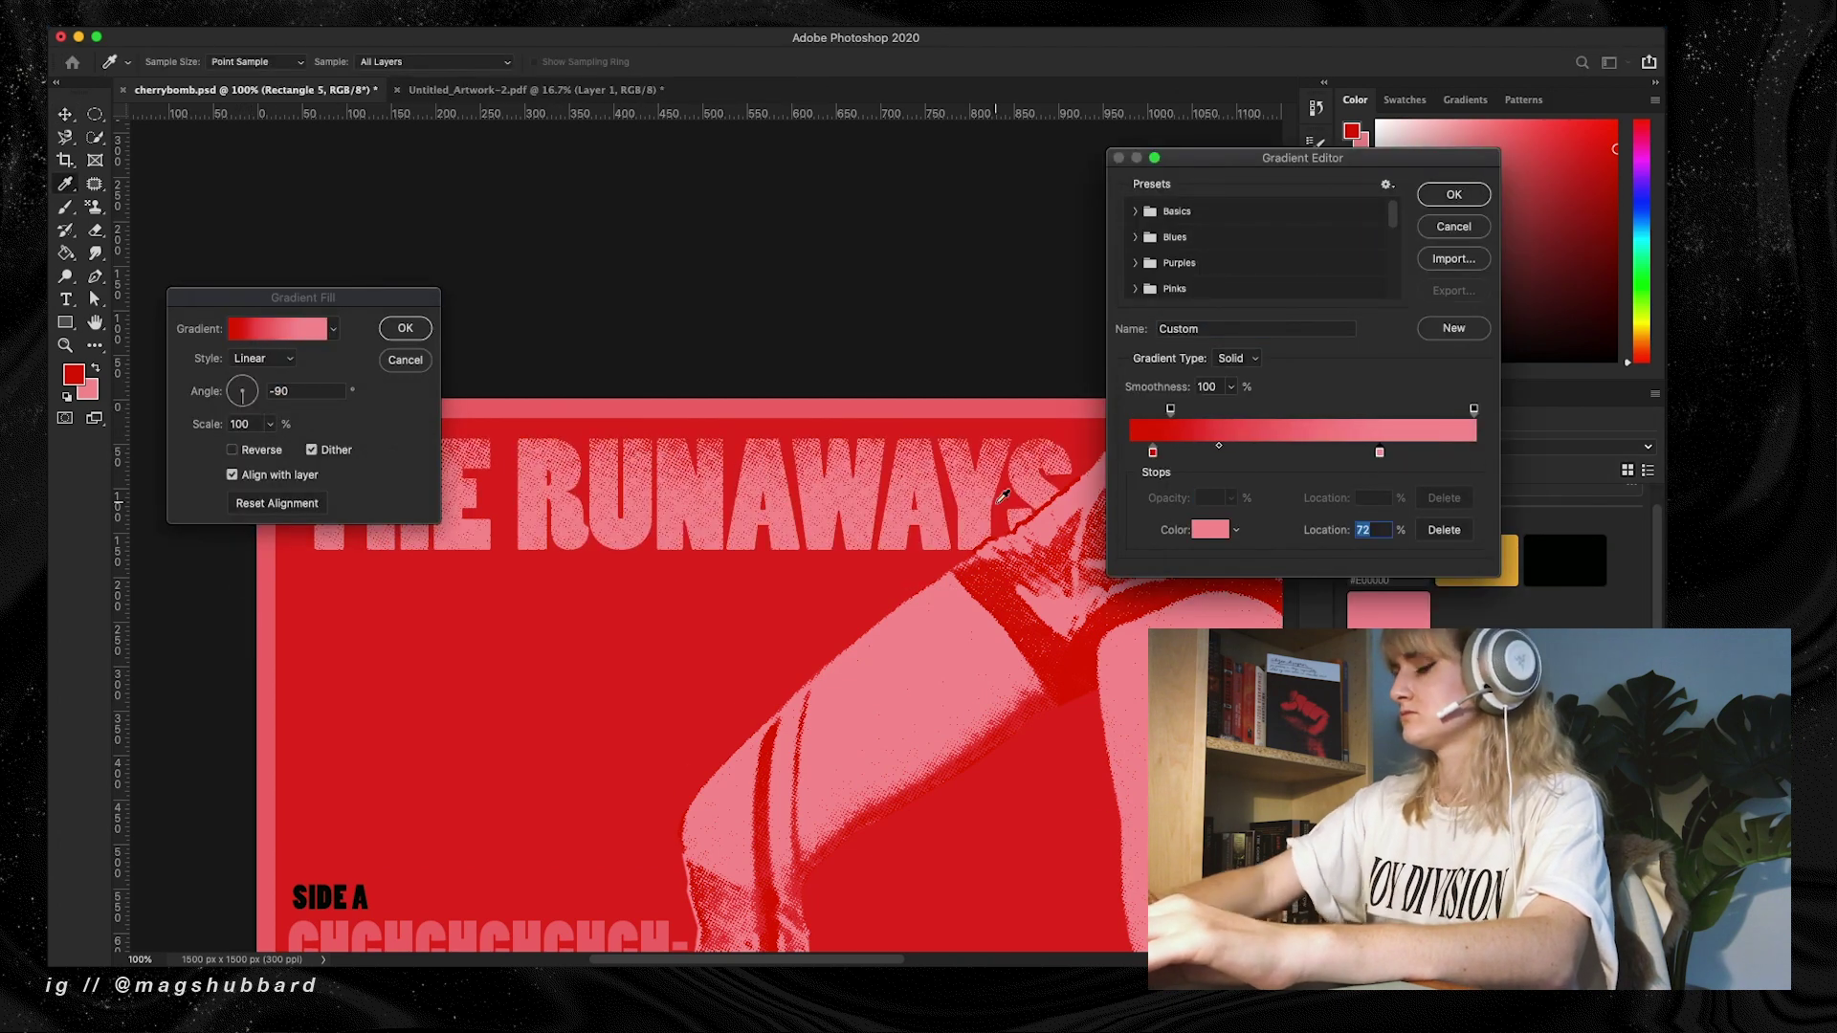
left_click(1134, 452)
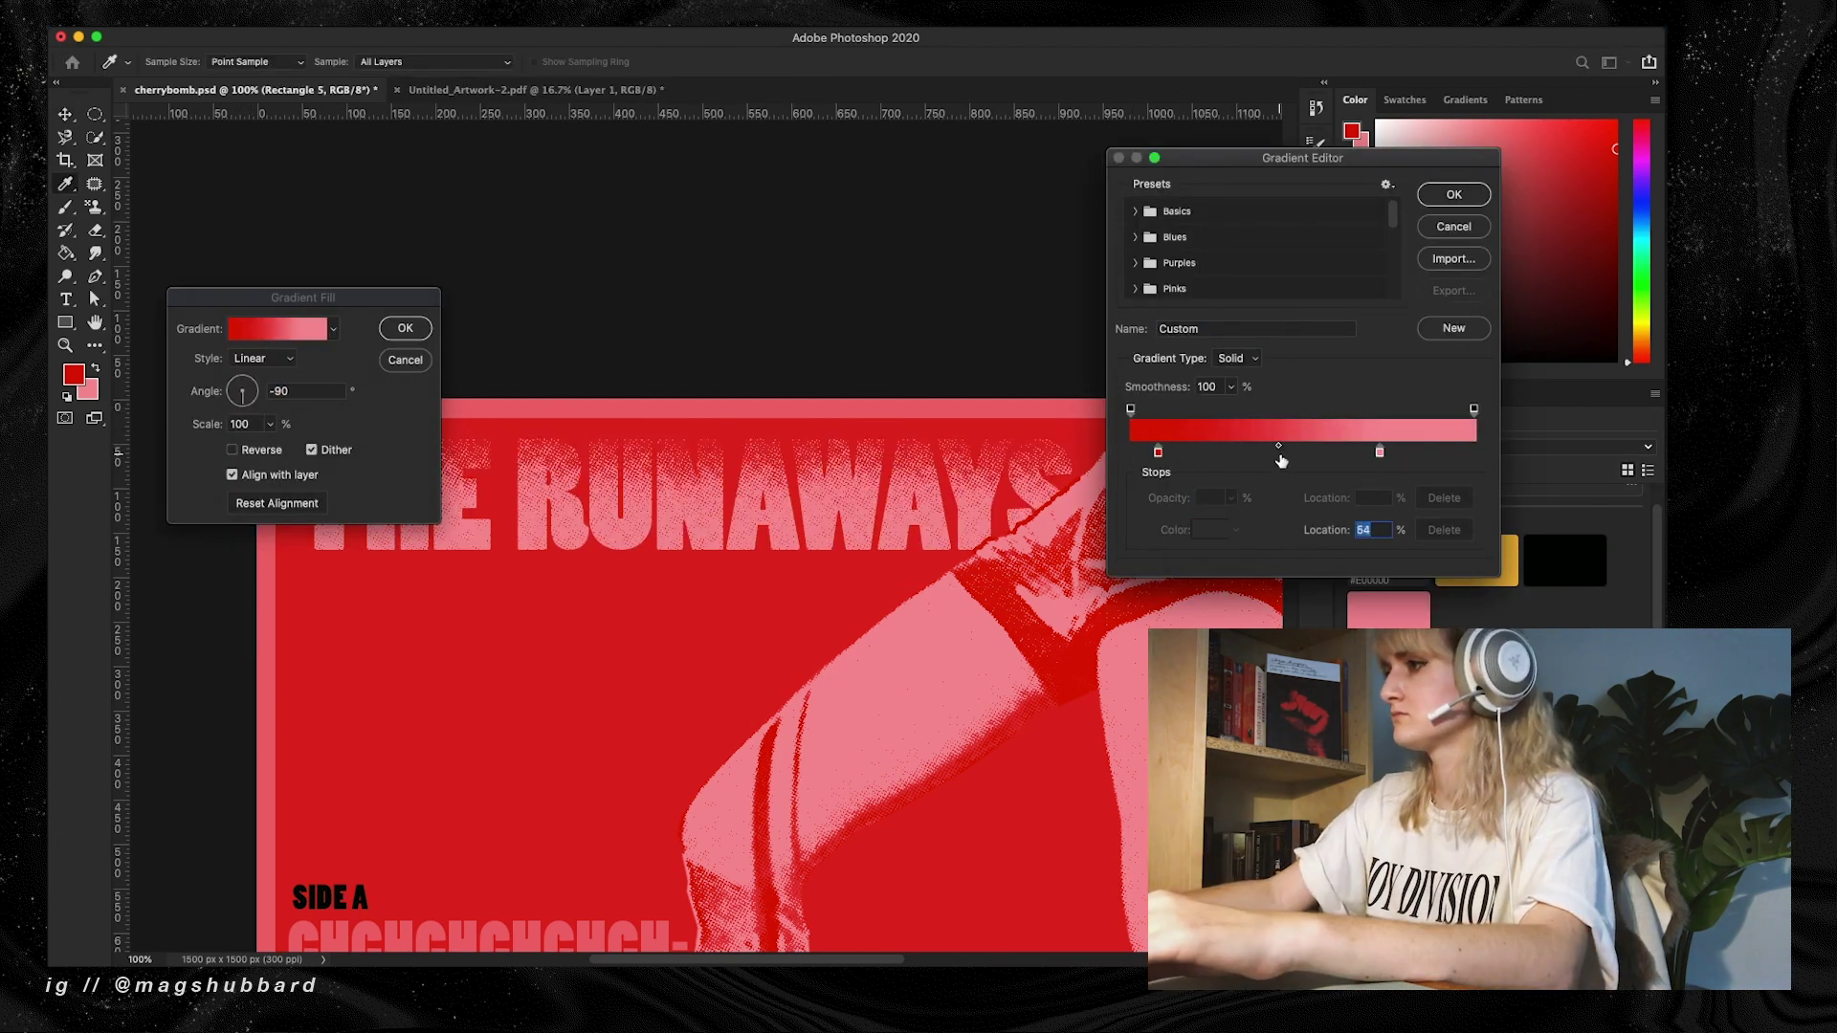
left_click(1379, 451)
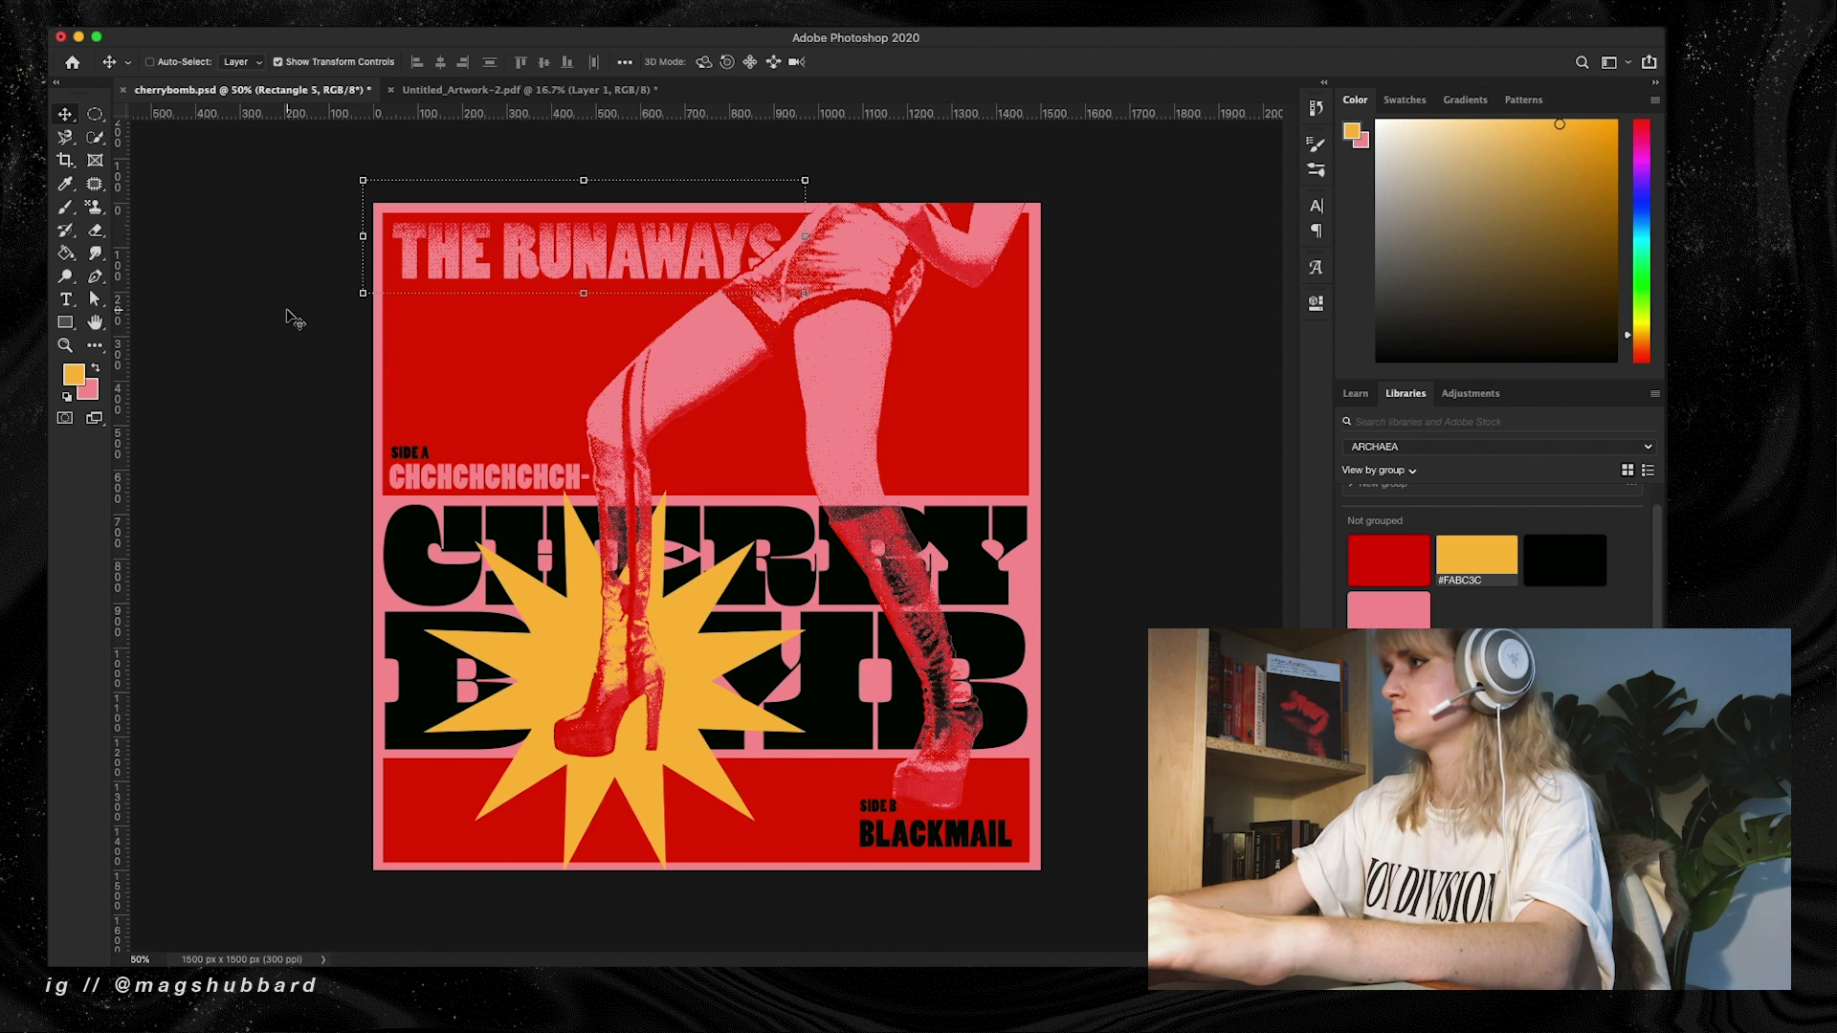
left_click(447, 476, "super")
mouse_move(446, 476)
left_mouse_down()
mouse_move(885, 488)
mouse_move(447, 476)
left_mouse_up()
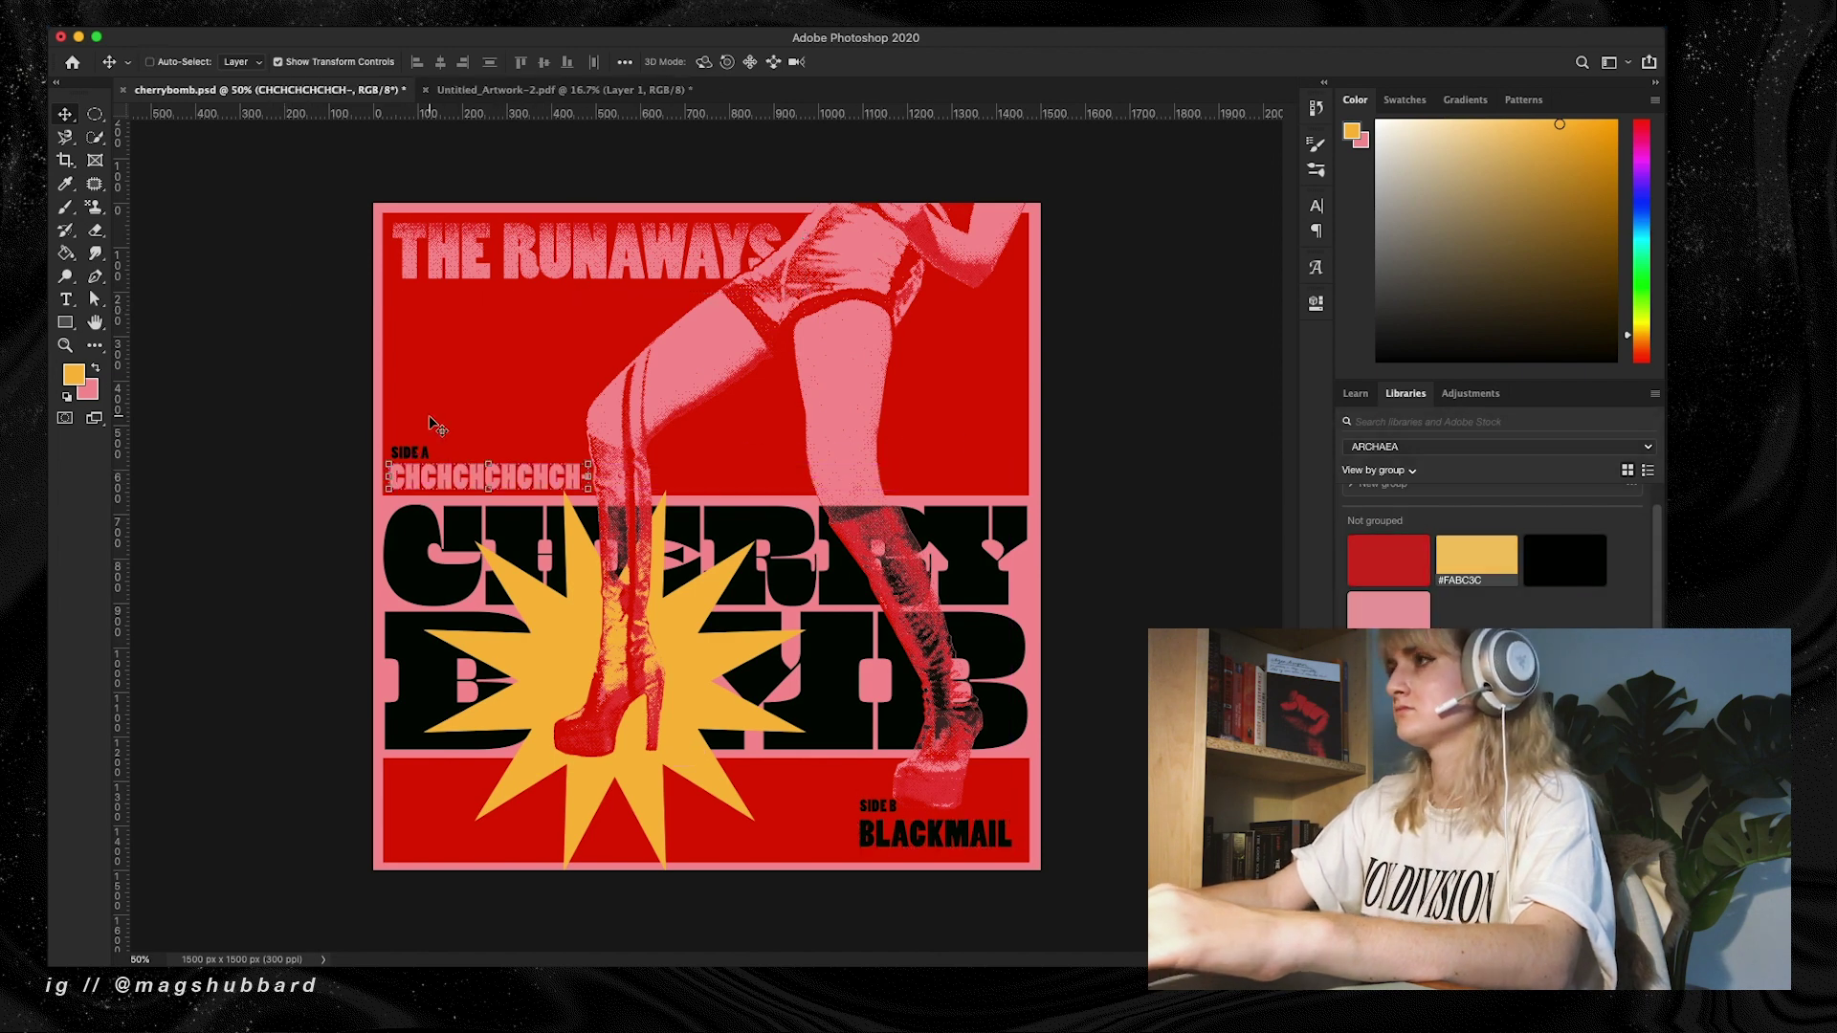
left_click(591, 464)
key("Escape")
Try selecting the highlights with Color Range on the legs layer and erasing them from the front boot's shaft
key("super+plus")
key("super+plus")
key("super+plus")
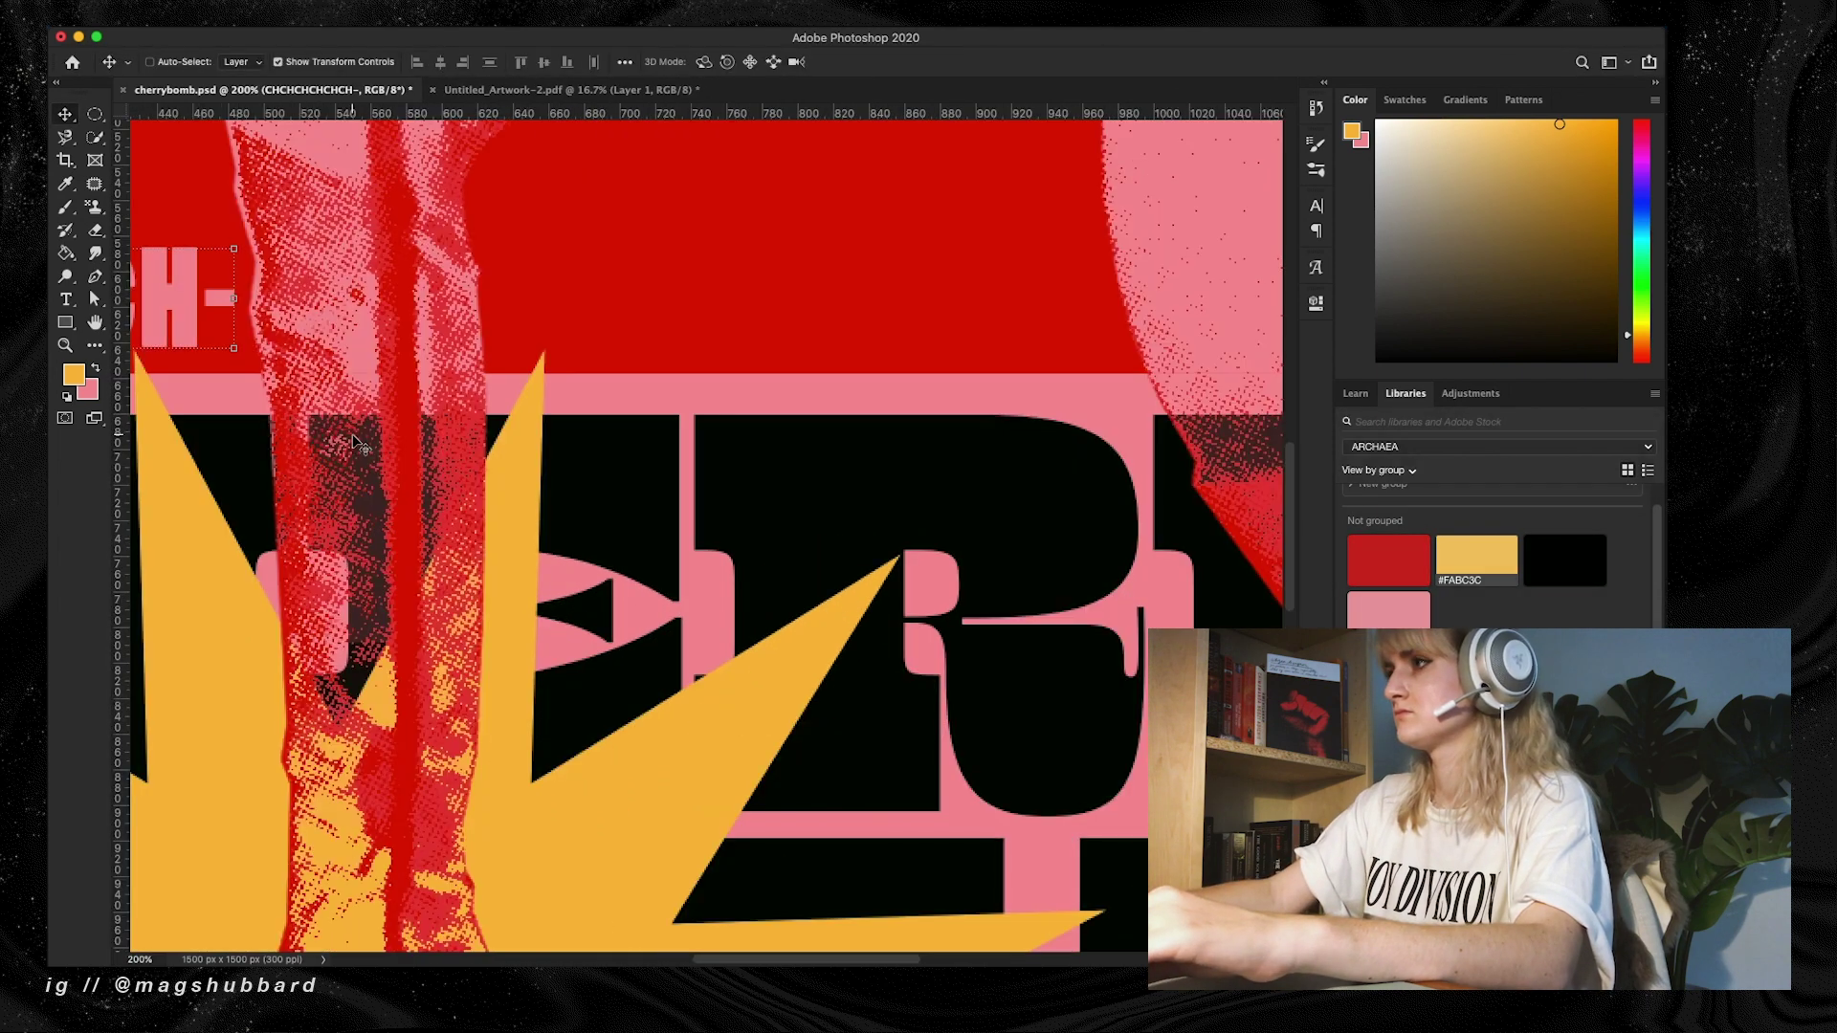
left_click(431, 651, "super")
left_click_drag(417, 669, 358, 483)
key("super+z")
left_click(373, 29)
left_click(398, 212)
left_click(463, 254)
key("e")
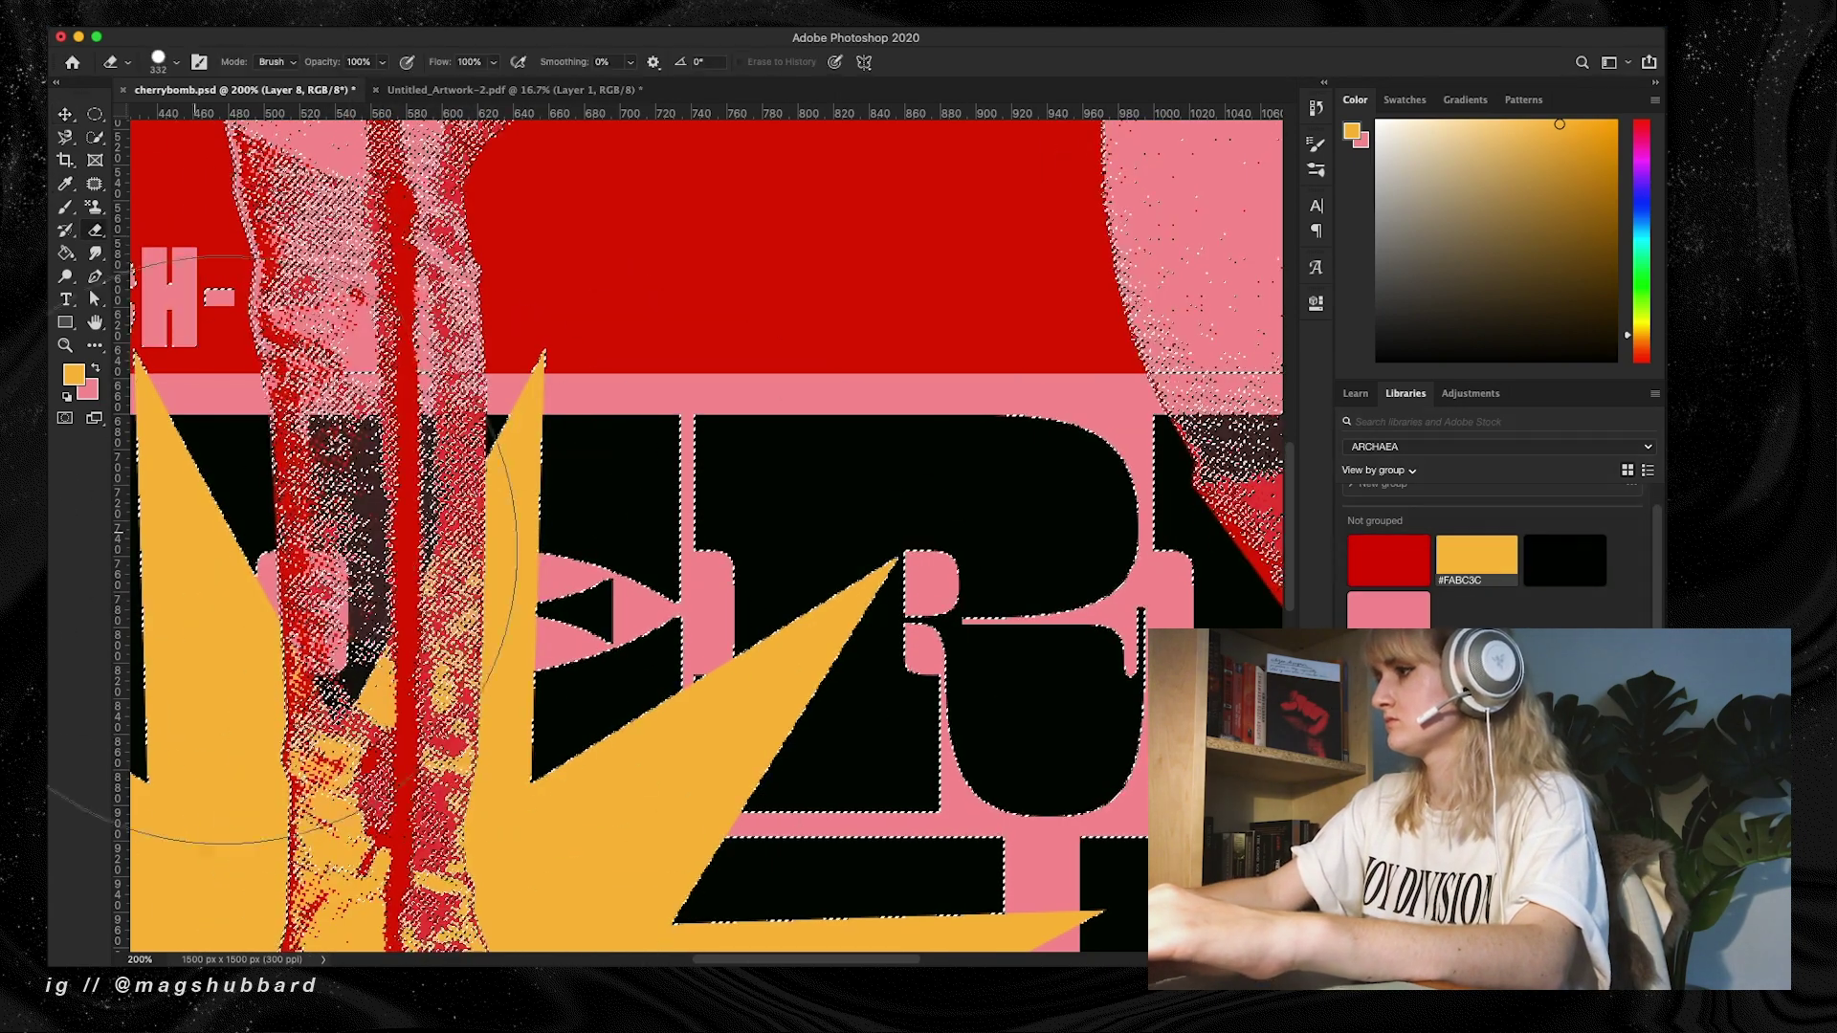
left_click_drag(428, 216, 517, 622)
key("super+d")
Try Color Range selections of the shadows and highlights to isolate the front boot's remaining halftone areas
left_click(375, 13)
left_click(398, 213)
left_click(283, 246)
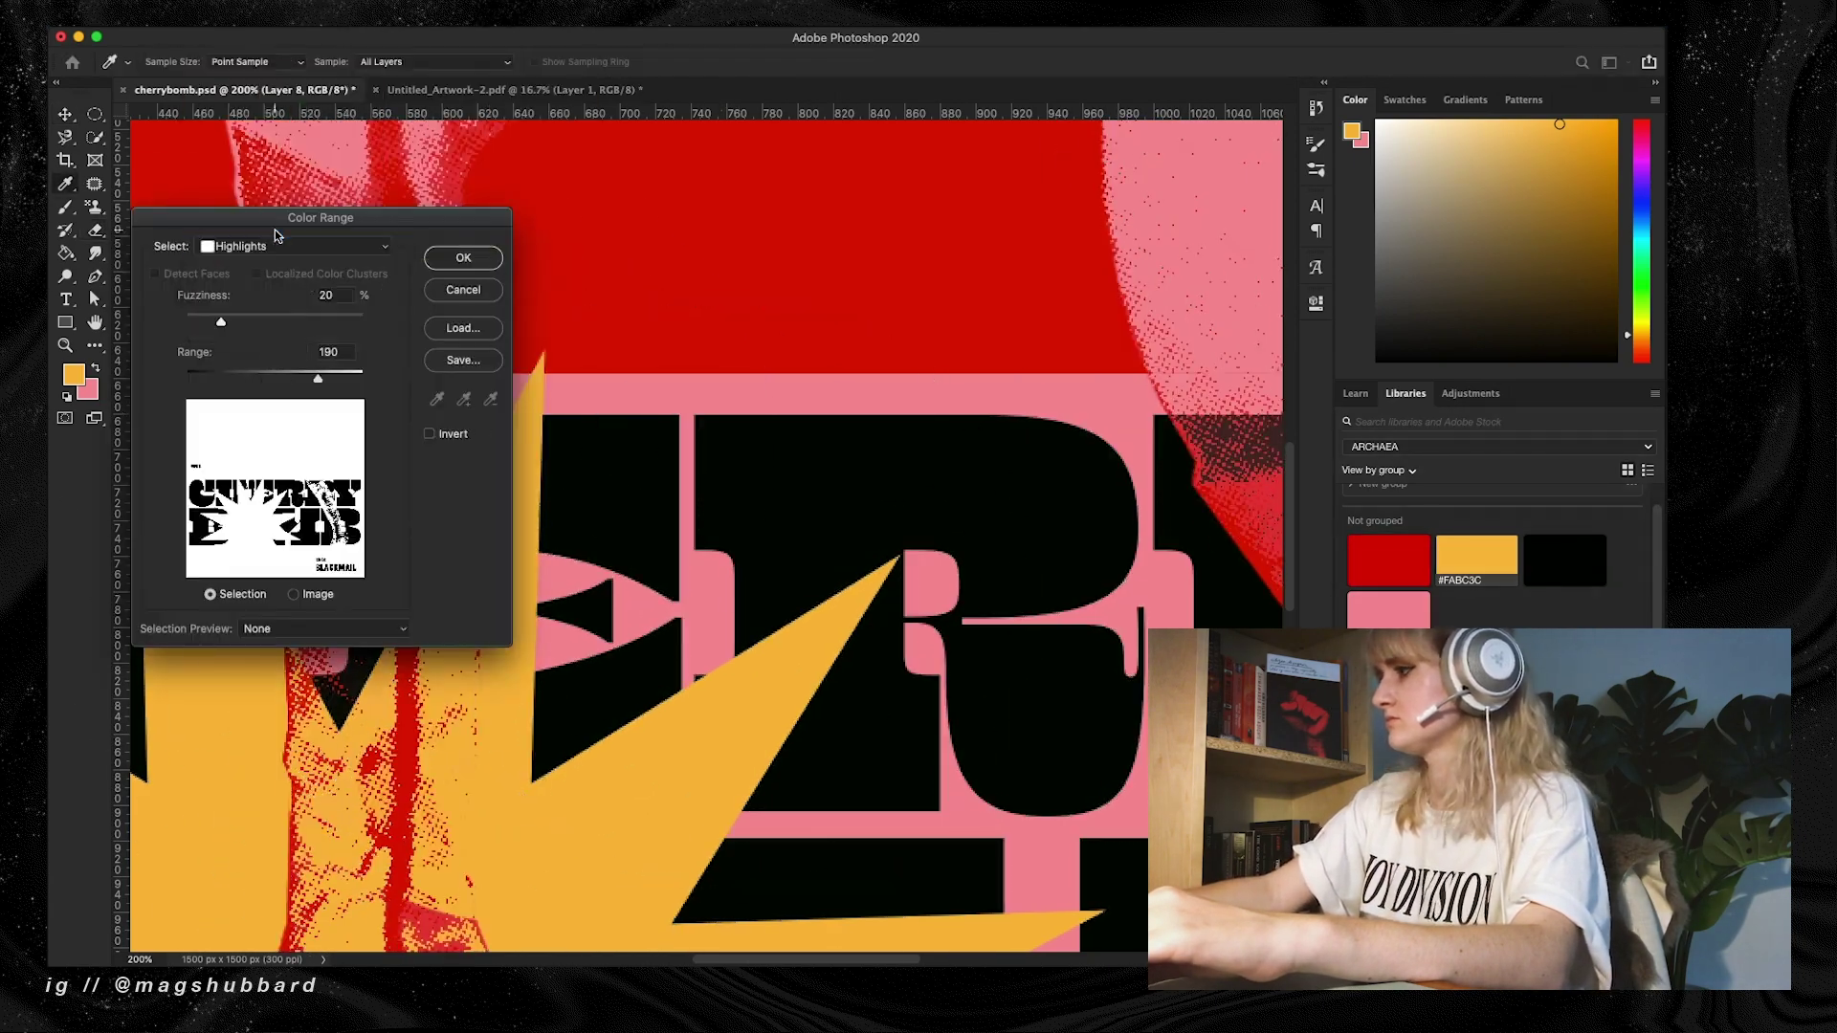
left_click(277, 230)
left_click(280, 246)
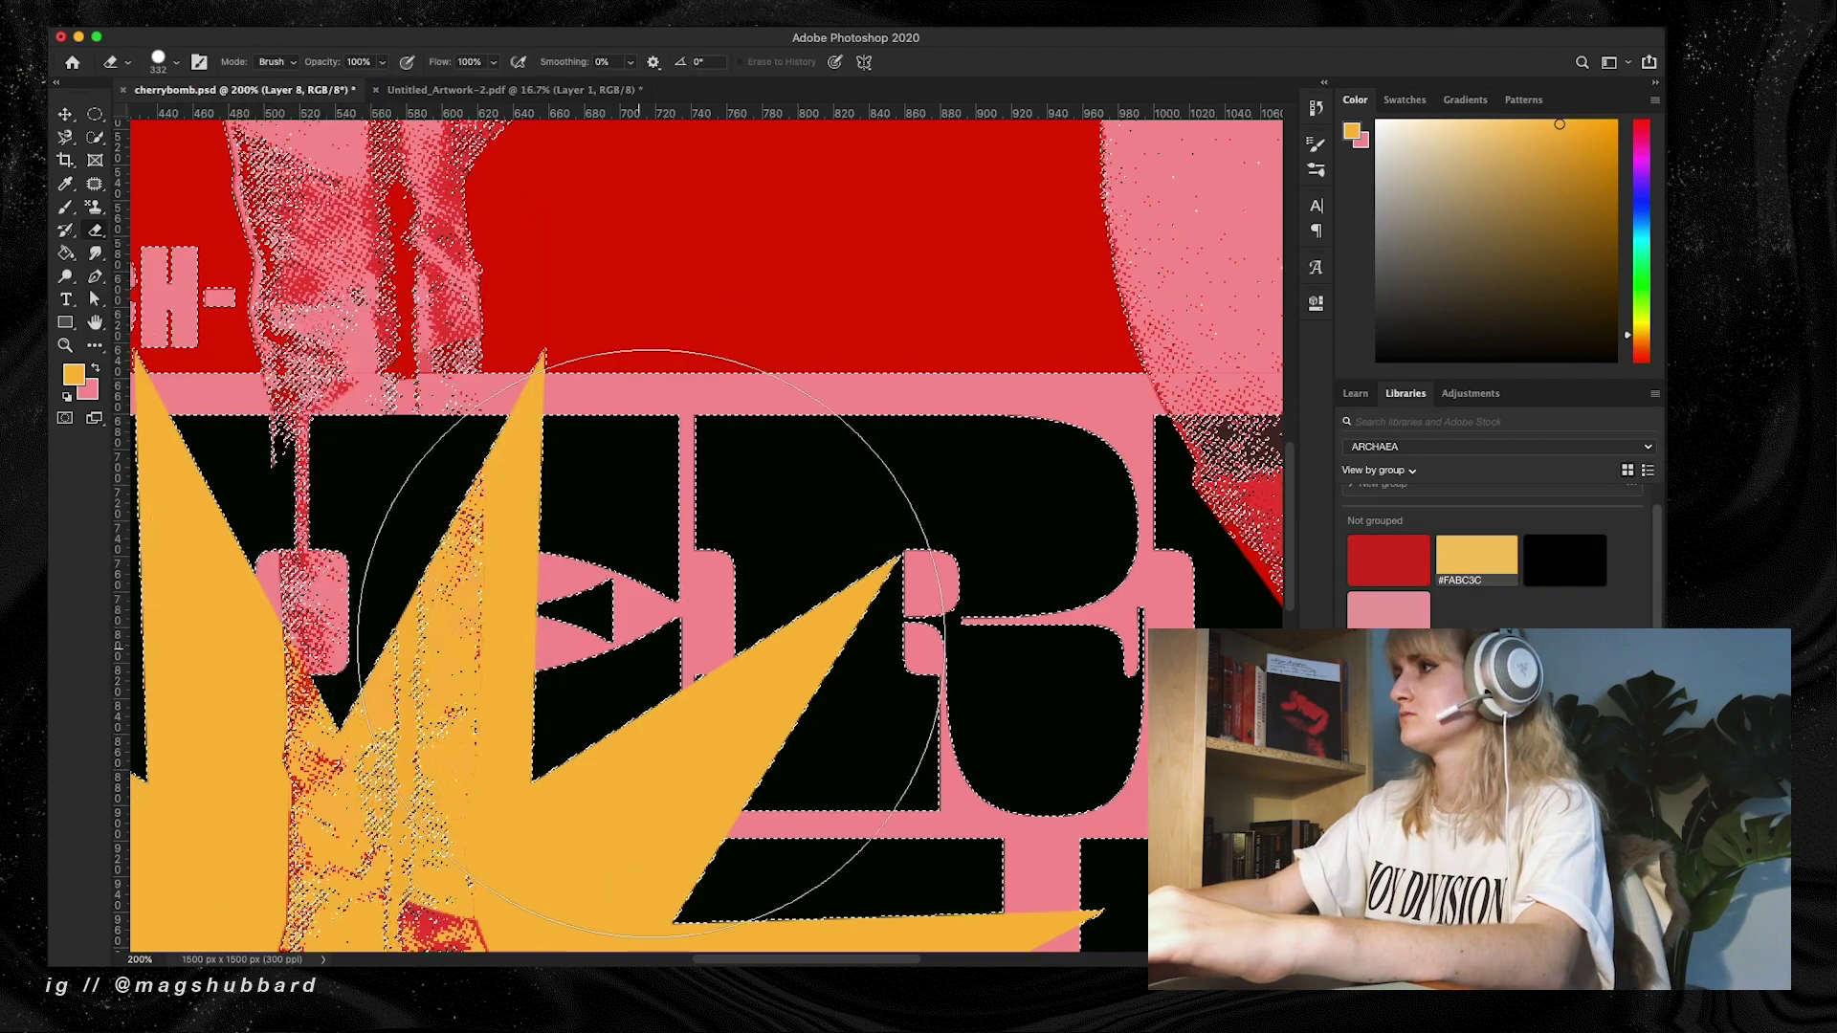
left_click(375, 13)
left_click(398, 212)
left_click(282, 246)
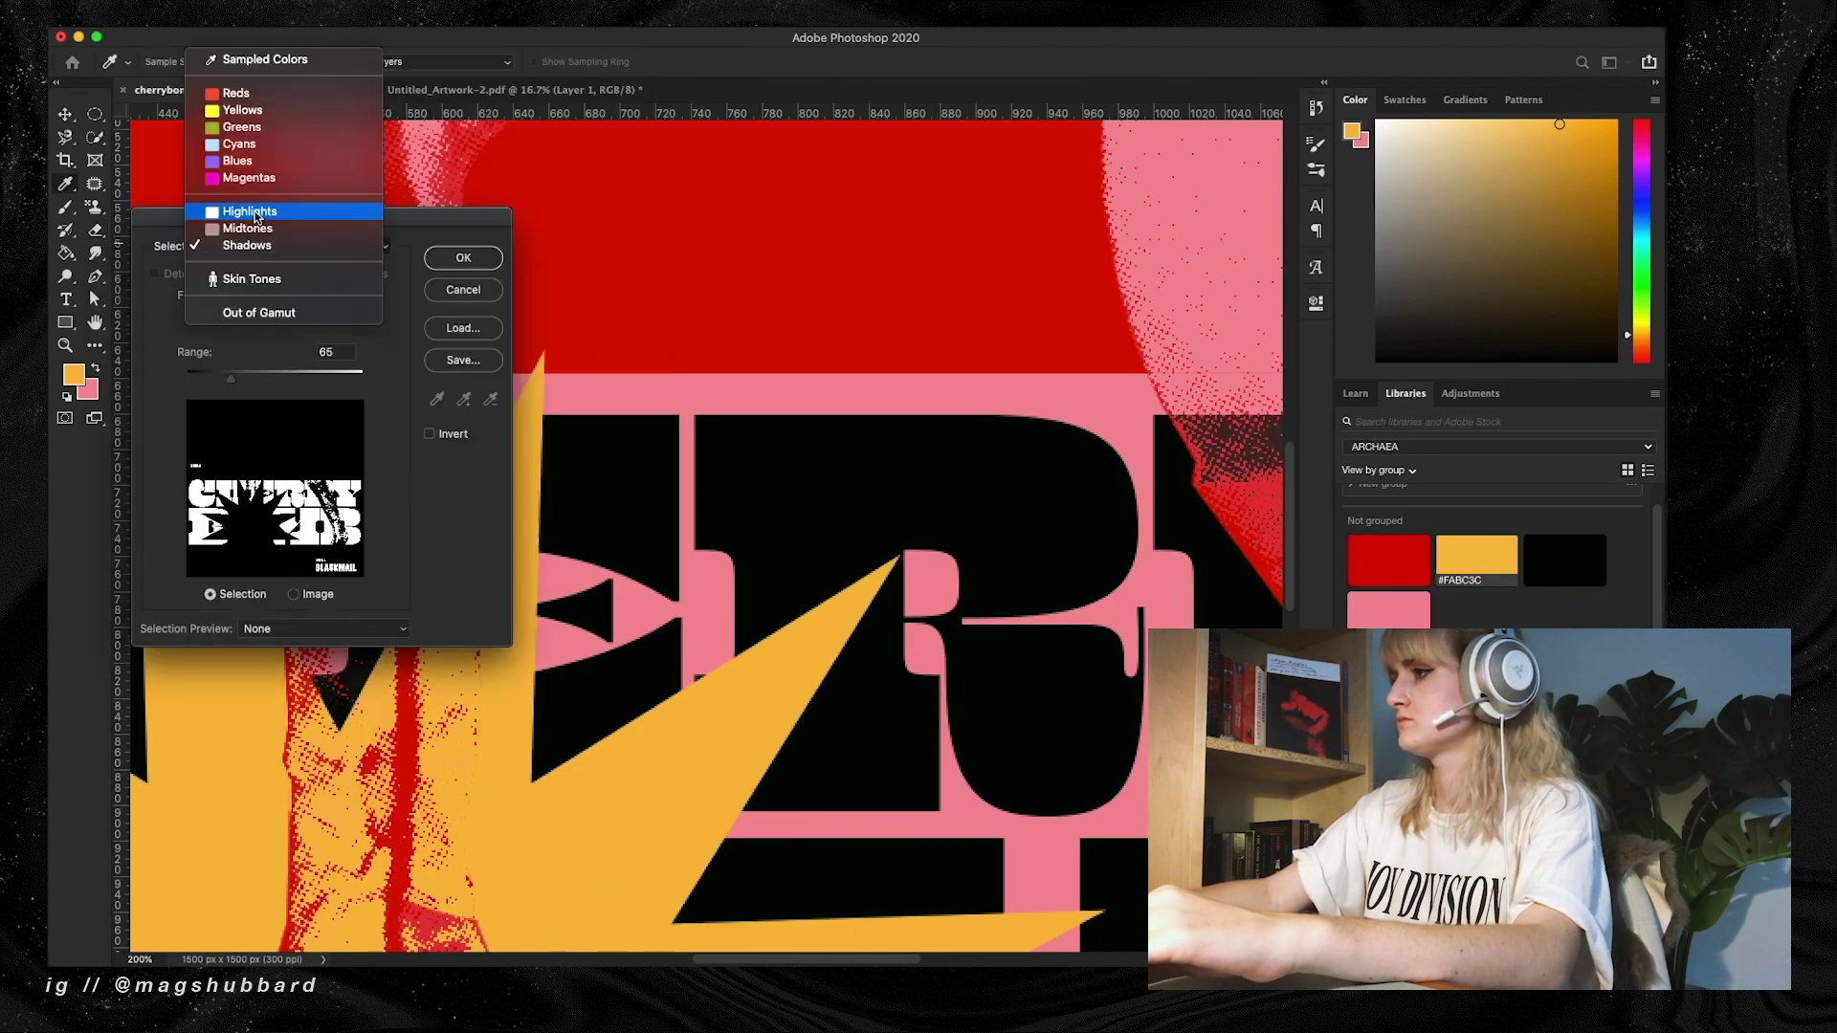
left_click(463, 258)
key("v")
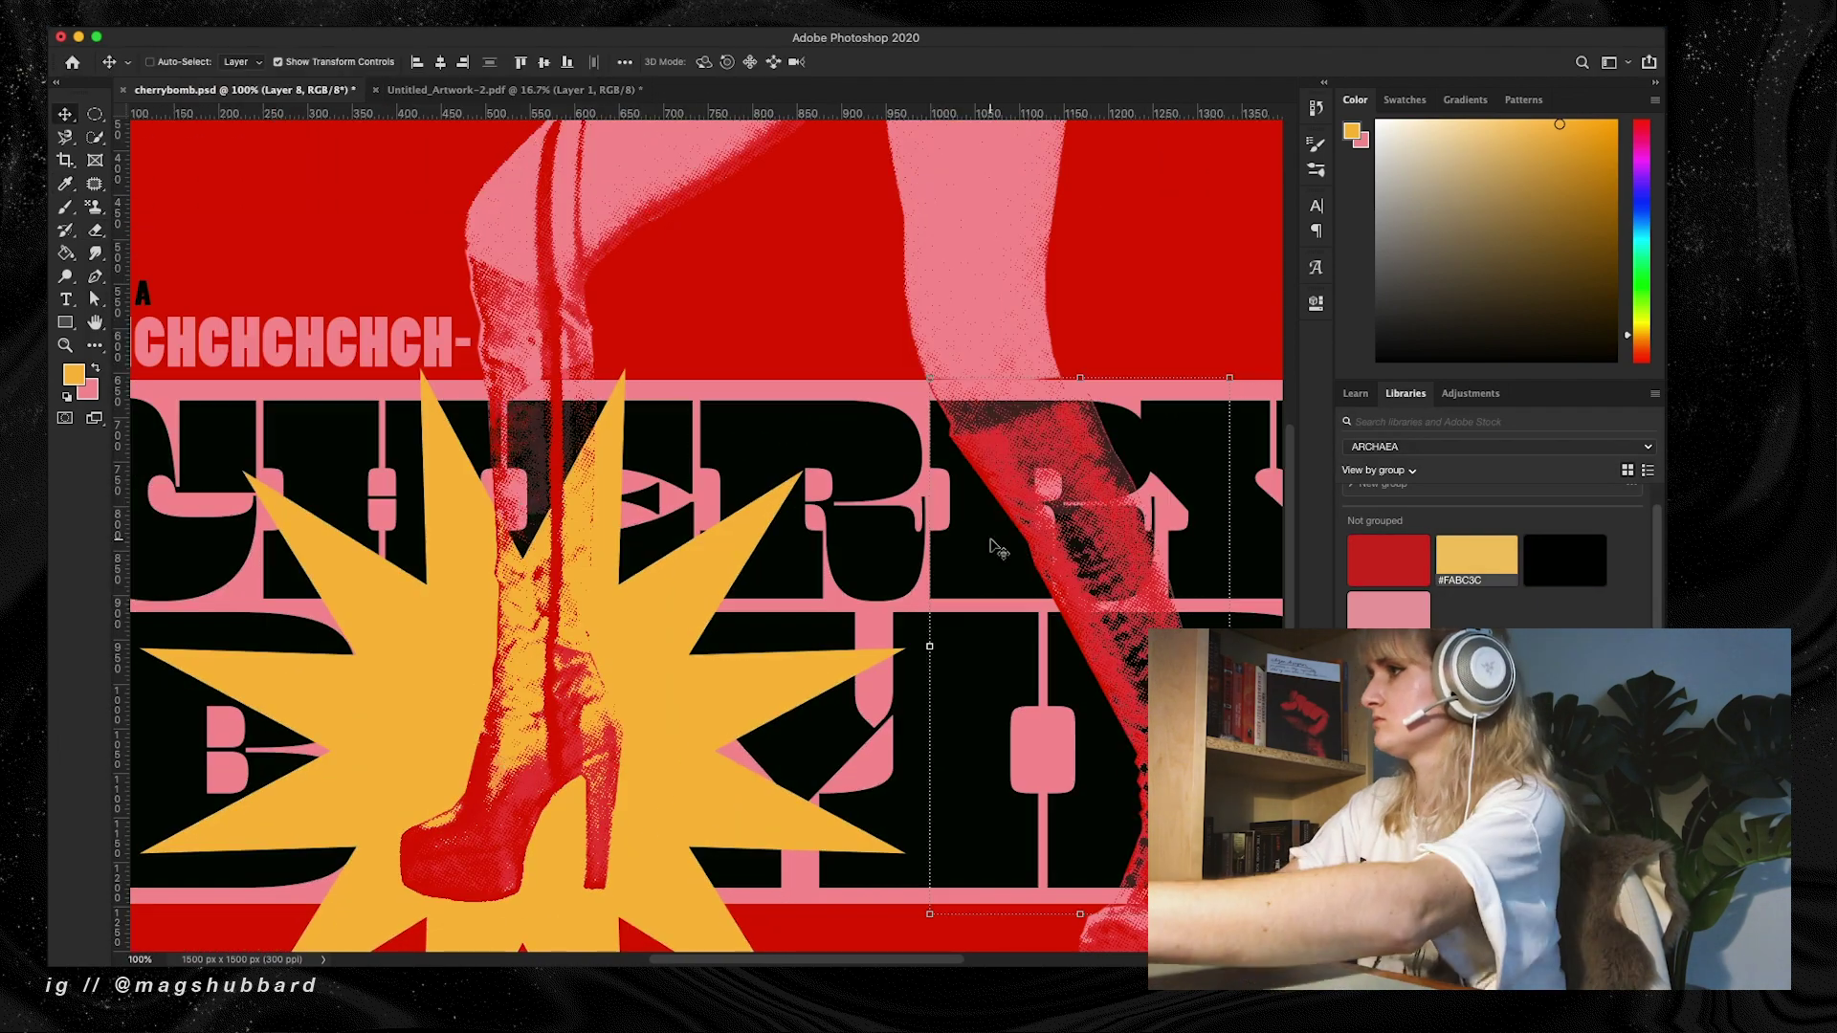
scroll(907, 555, "up", 2)
scroll(907, 555, "down", 5)
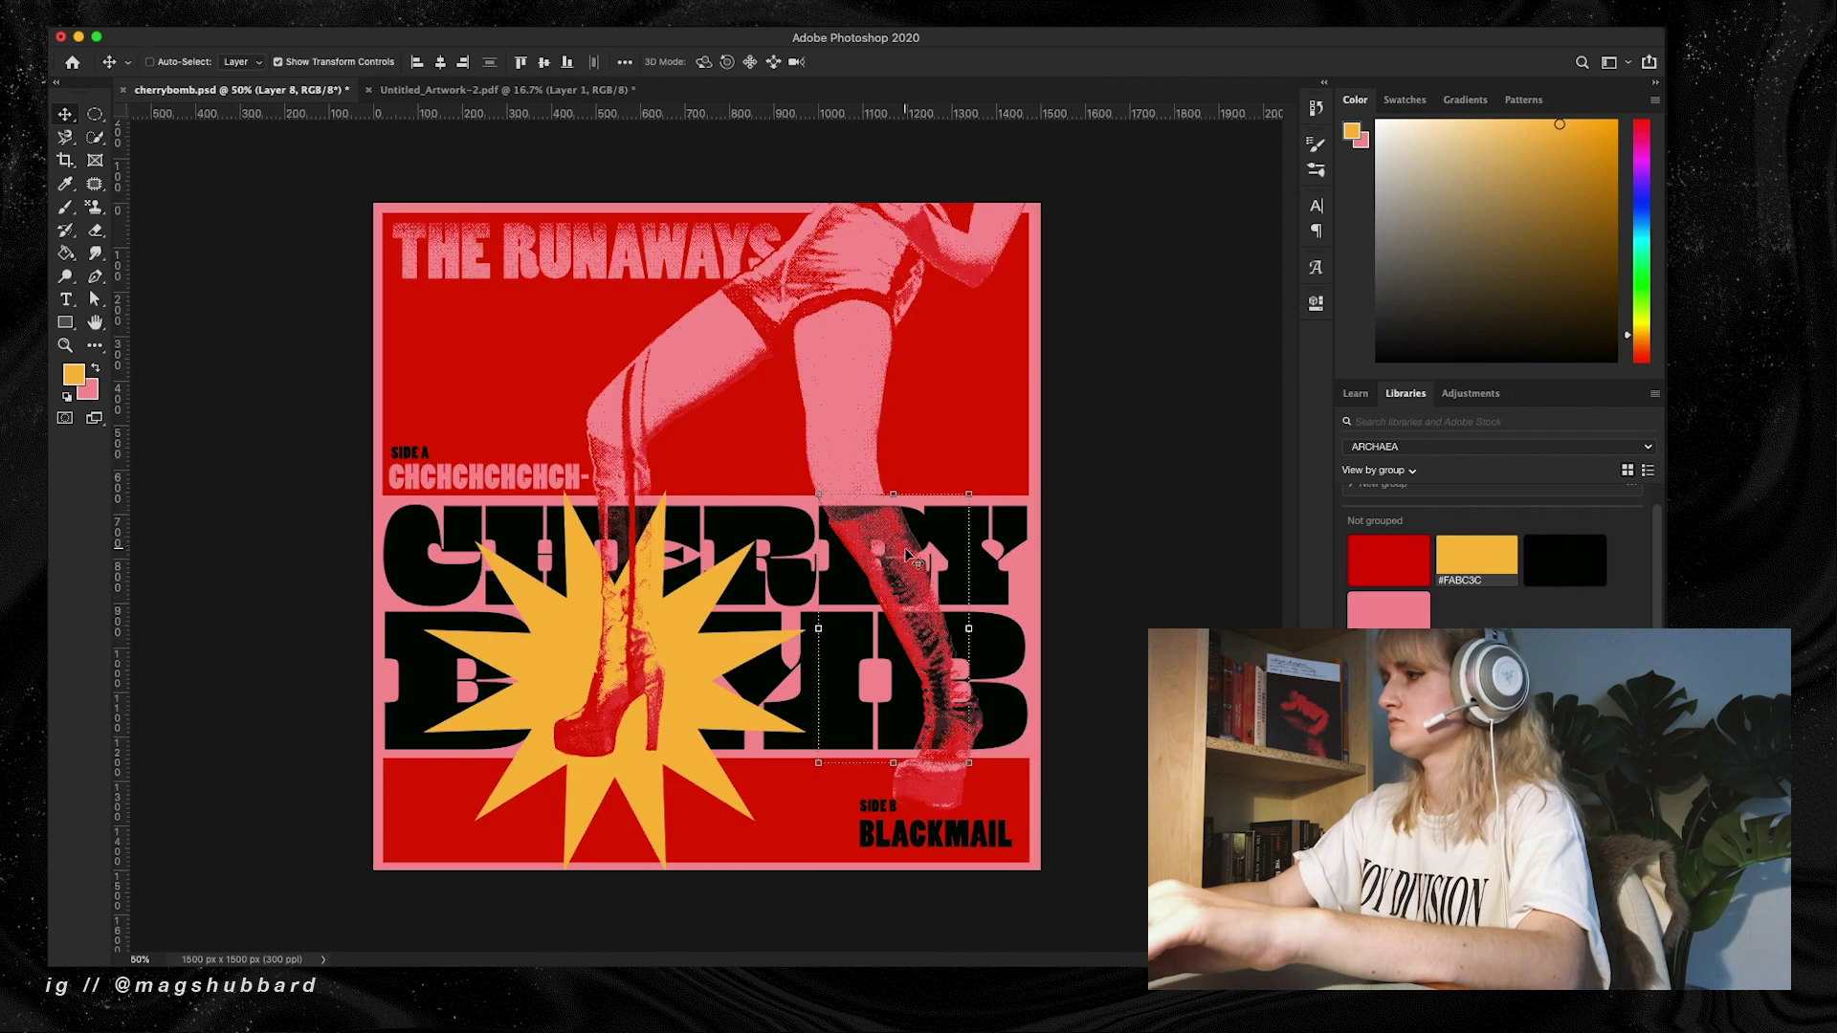
scroll(907, 555, "up", 5)
scroll(906, 555, "up", 3)
scroll(907, 555, "right", 8)
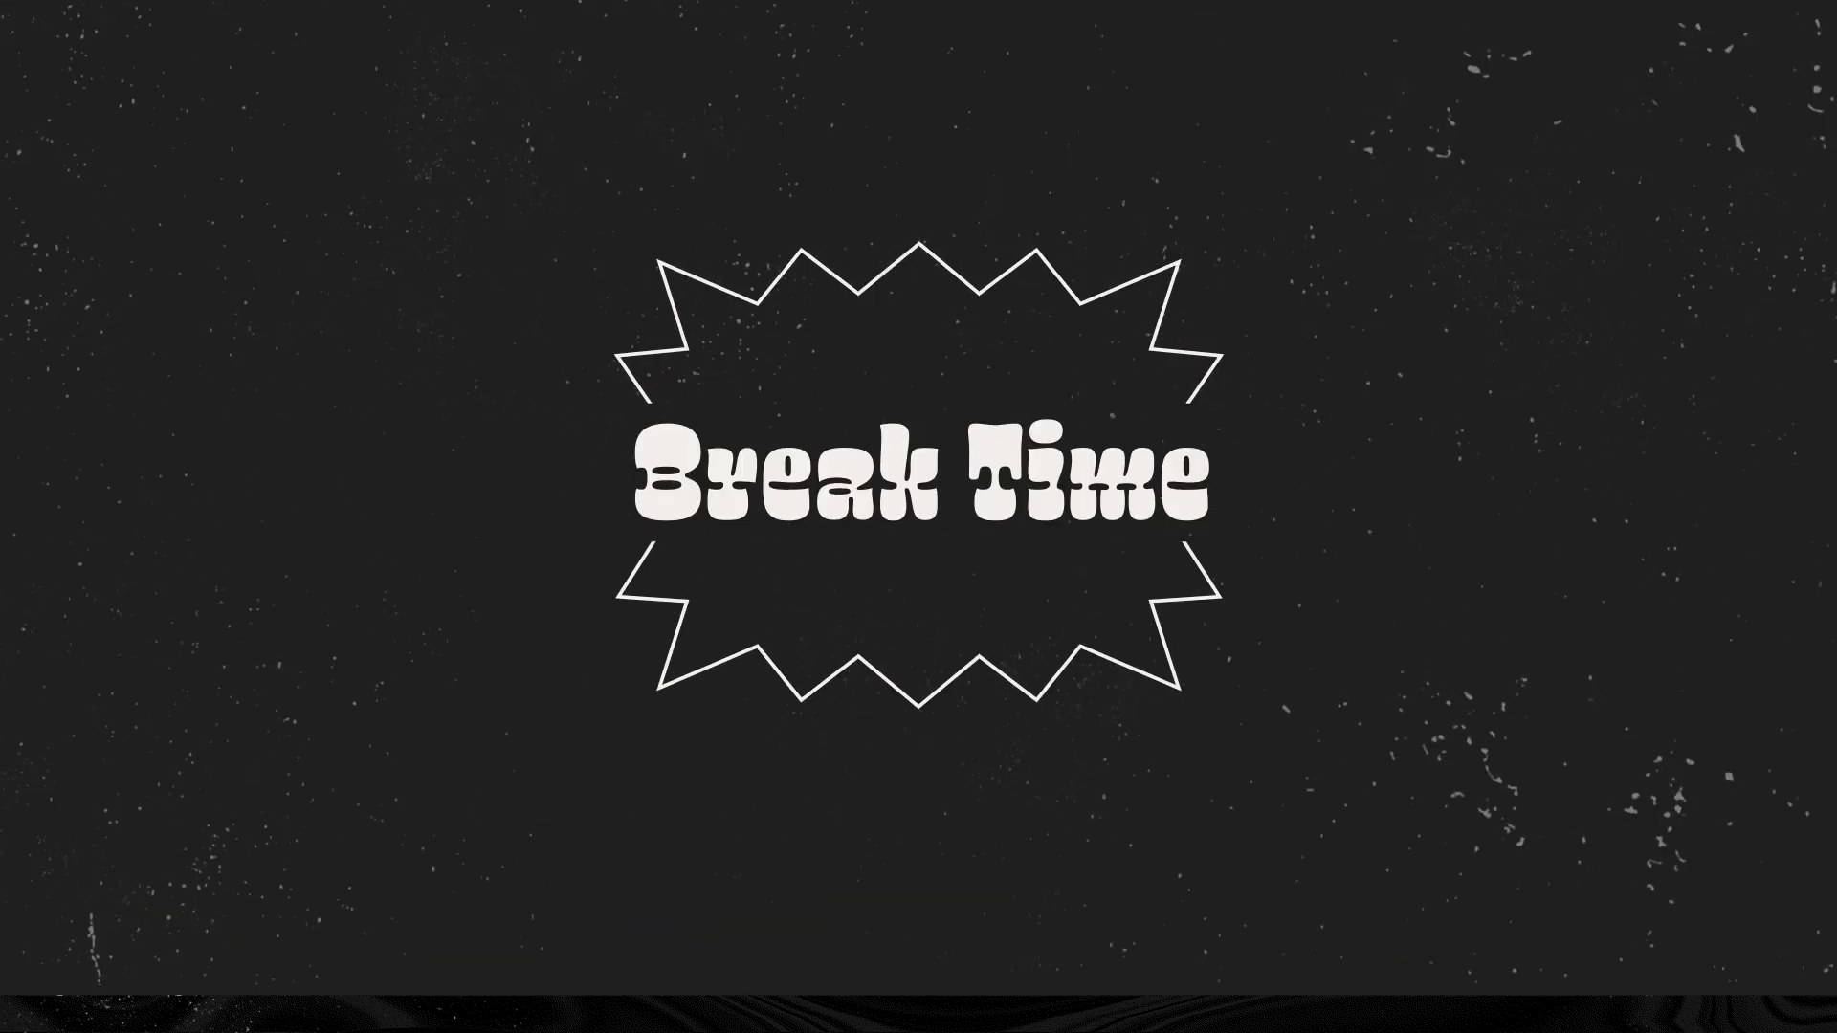